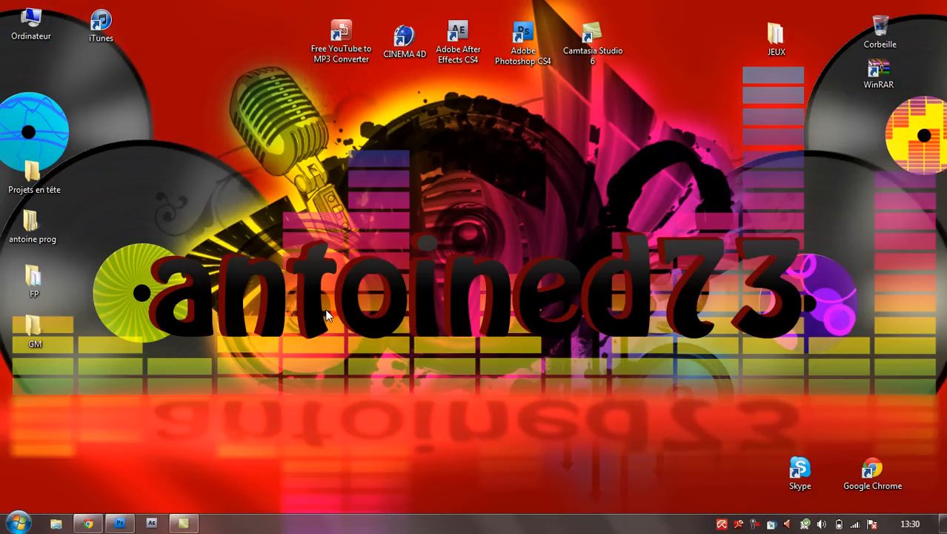
# - Open the channel's video "Tuto n°1 sur photoshop" in the browser and mute its sound
pyautogui.click(86, 523)
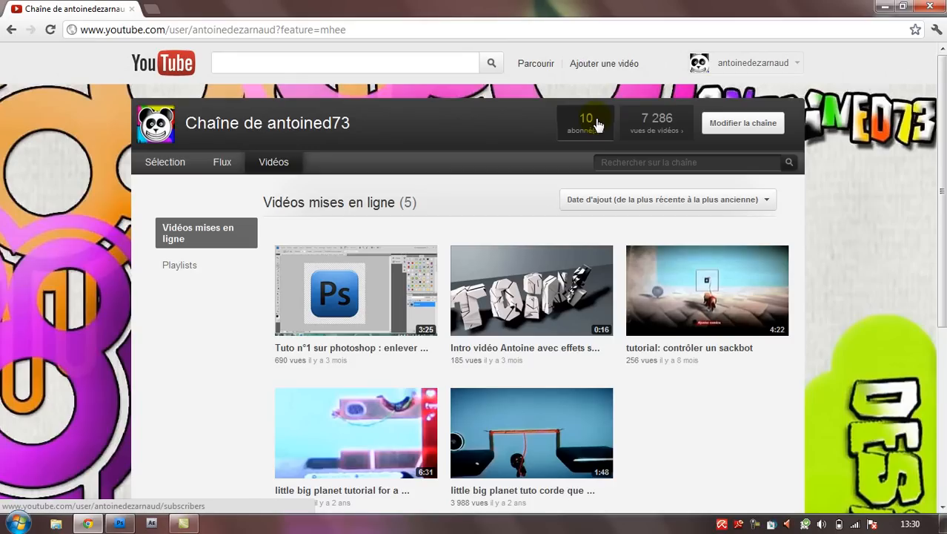
pyautogui.click(284, 277)
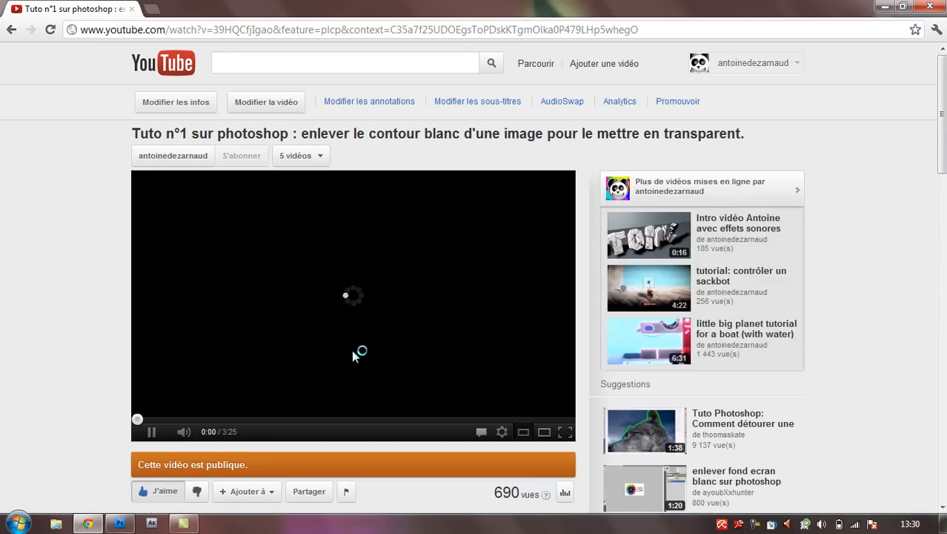
pyautogui.scroll(-1, 352, 350)
pyautogui.click(185, 364)
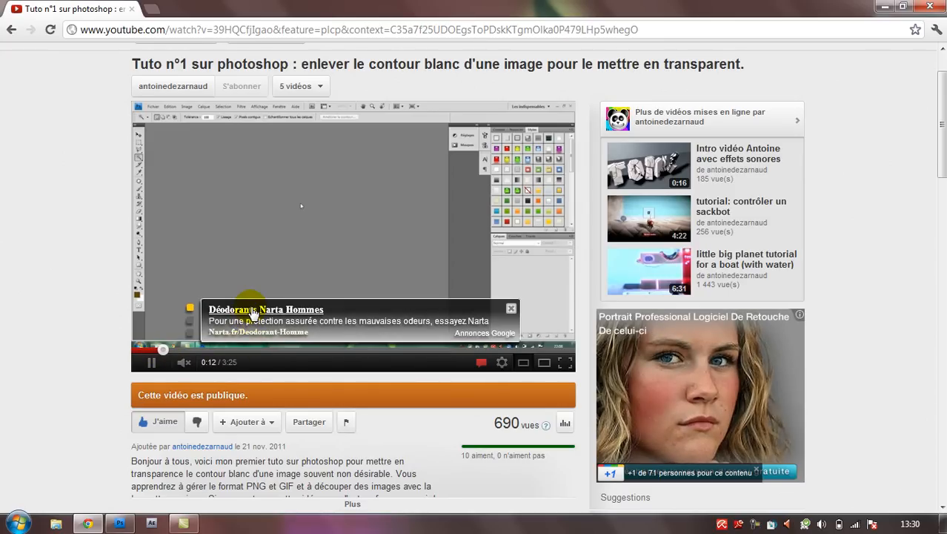
# - Browse the overlay ads on the video, view the Efiseptyl ad page and close both the page and the overlay
pyautogui.click(190, 320)
pyautogui.click(191, 333)
pyautogui.click(191, 320)
pyautogui.click(189, 308)
pyautogui.click(190, 320)
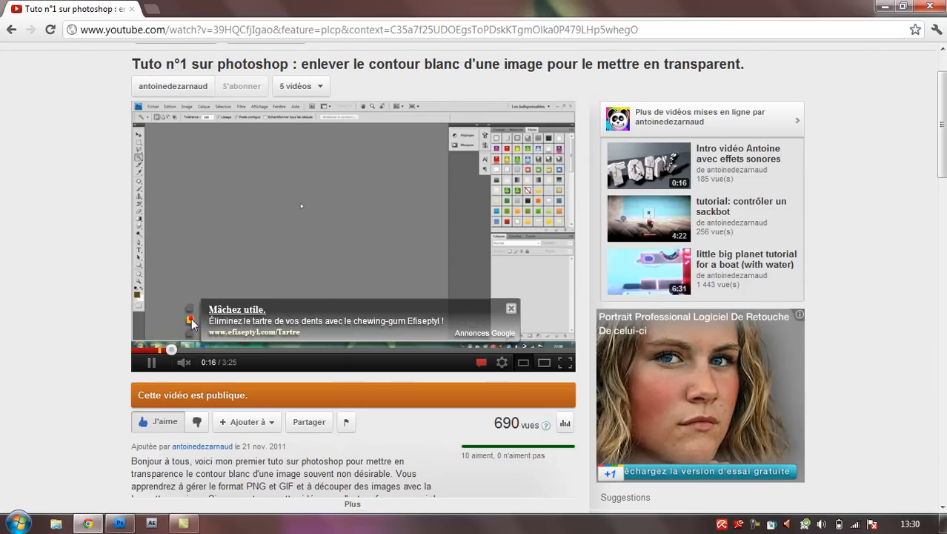
pyautogui.click(255, 314)
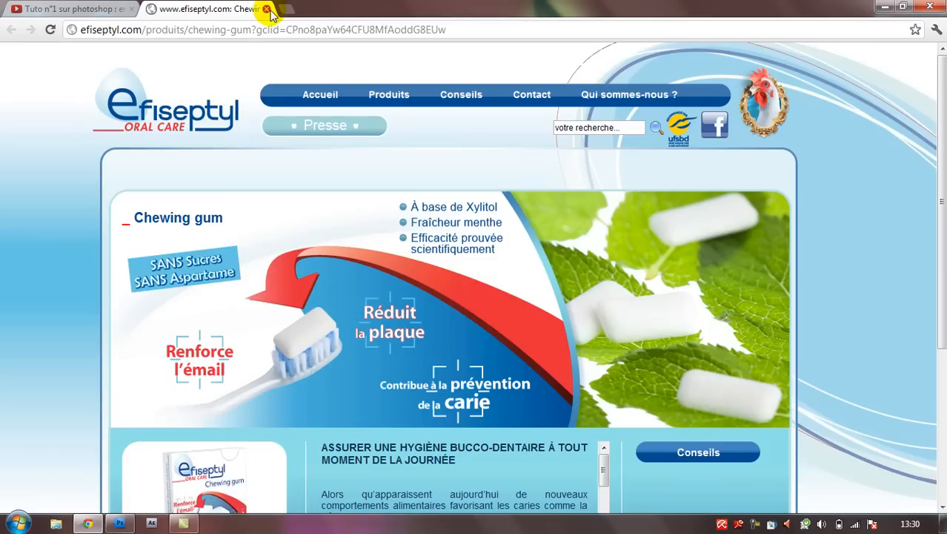
pyautogui.click(266, 9)
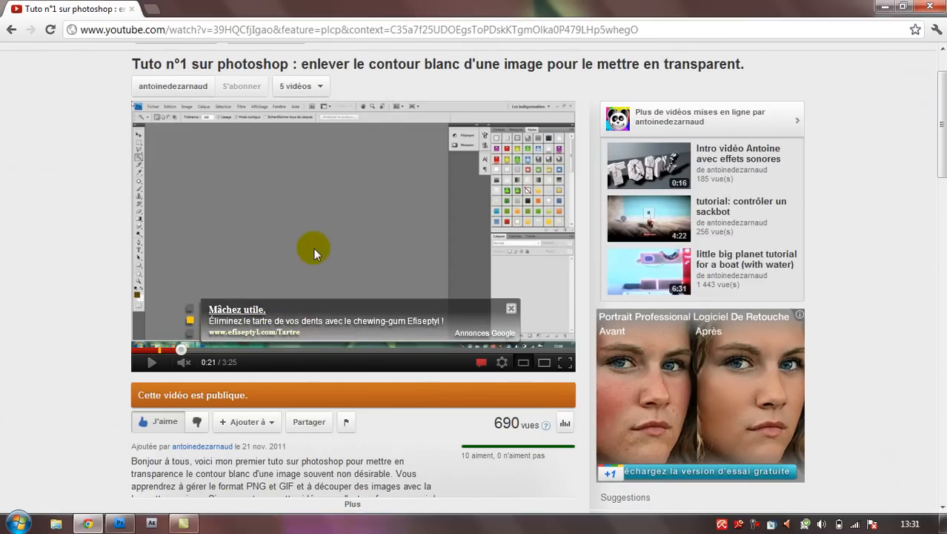
pyautogui.click(512, 307)
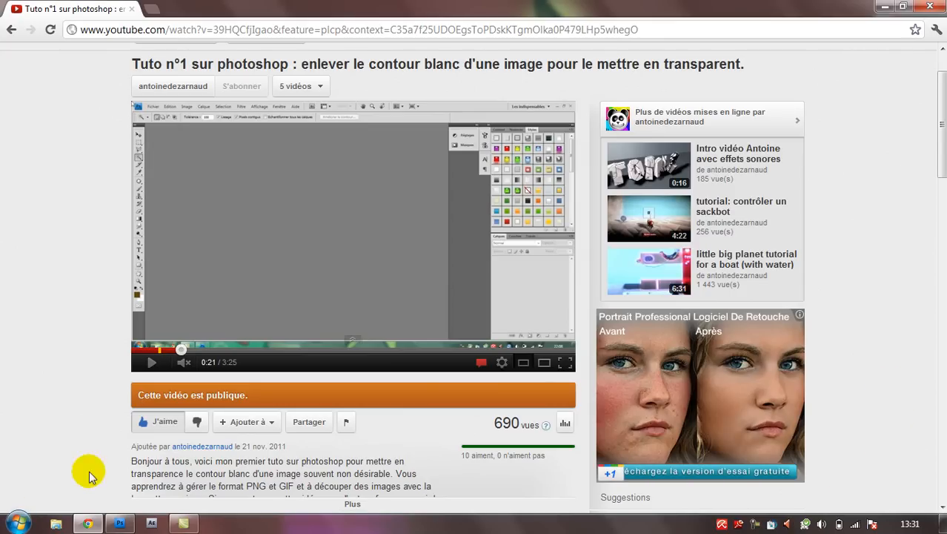
# - Close Camtasia Studio, minimize the browser and switch to Photoshop
pyautogui.click(183, 524)
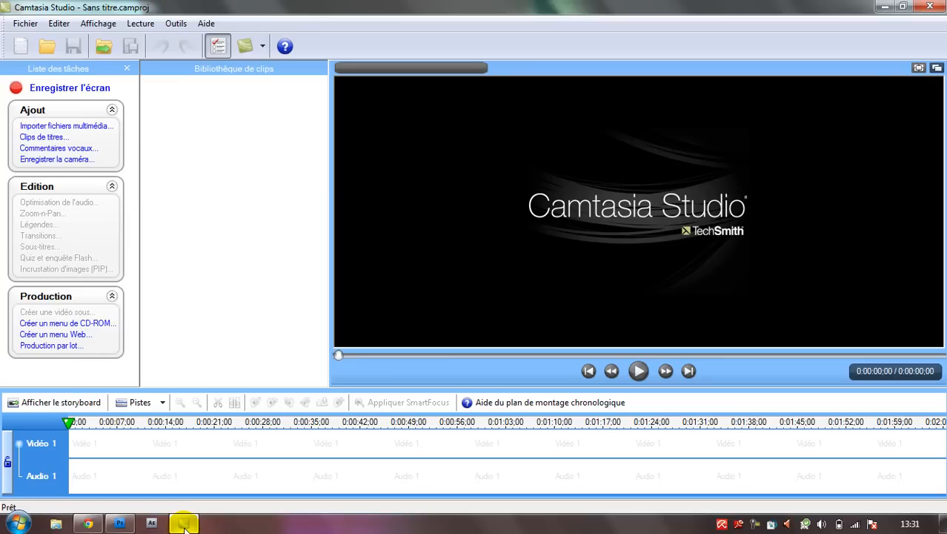
pyautogui.click(931, 6)
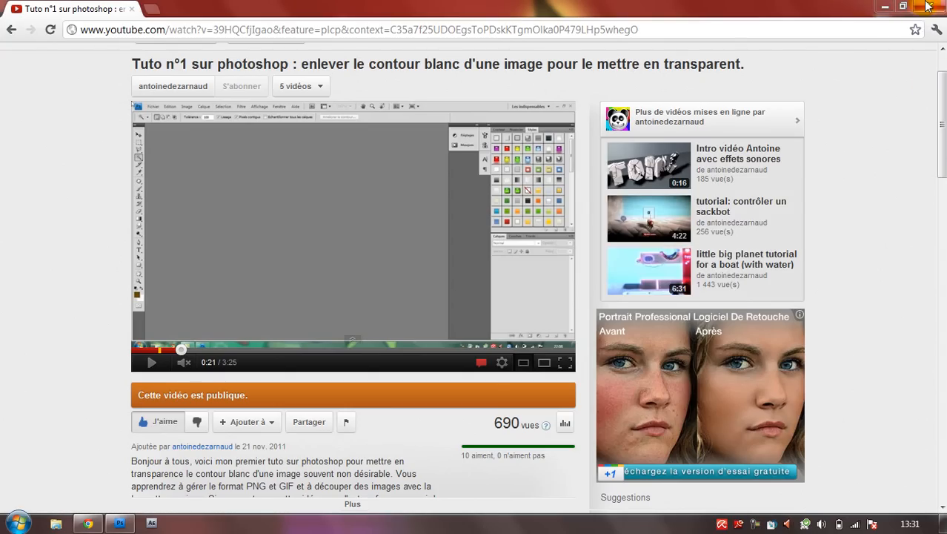
pyautogui.click(884, 6)
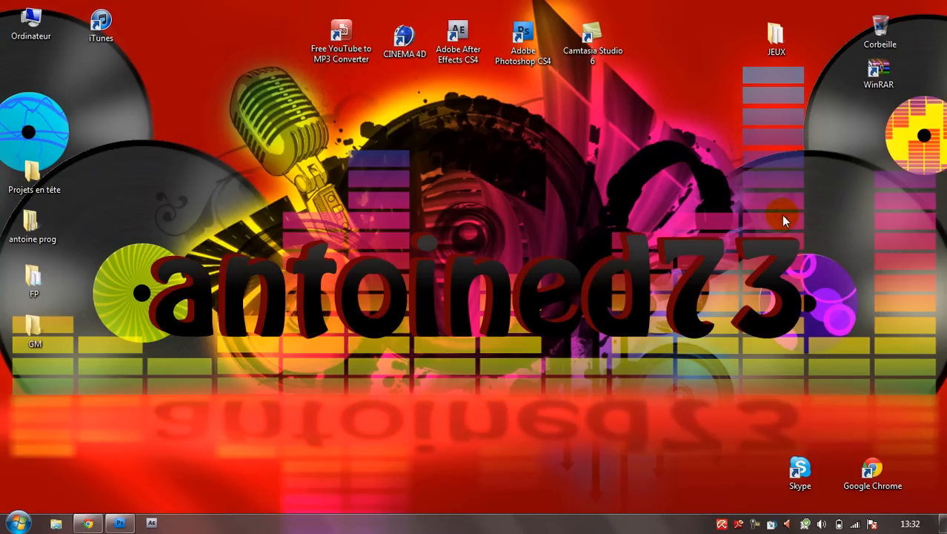
pyautogui.click(404, 206)
pyautogui.click(121, 524)
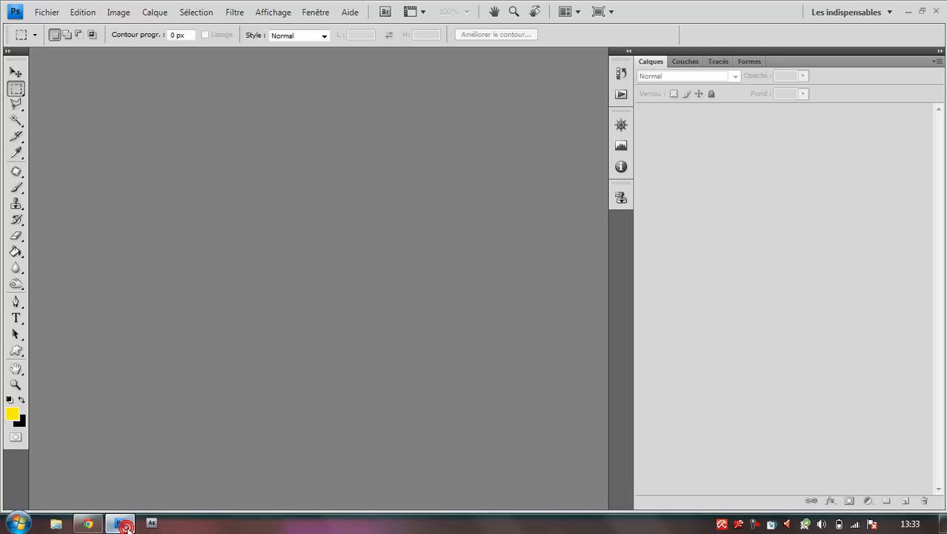
pyautogui.click(48, 13)
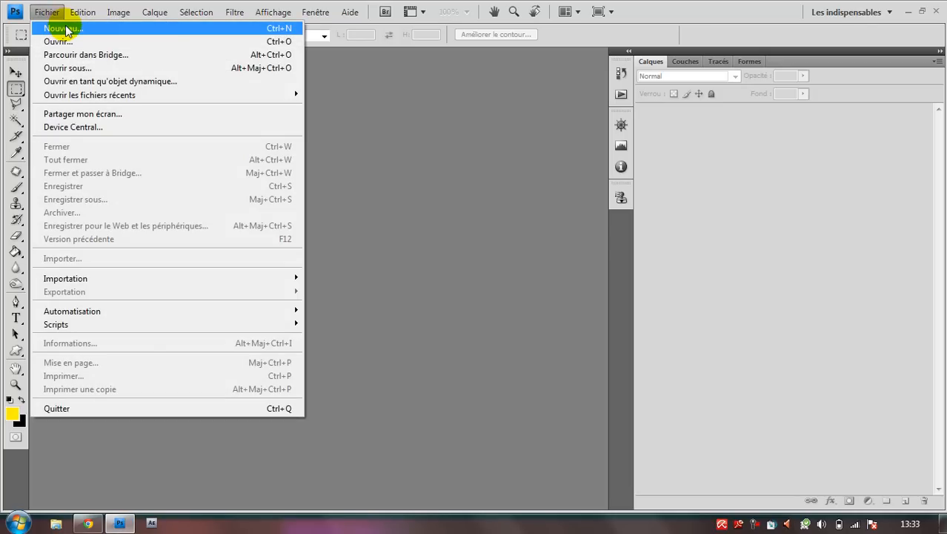
pyautogui.click(65, 29)
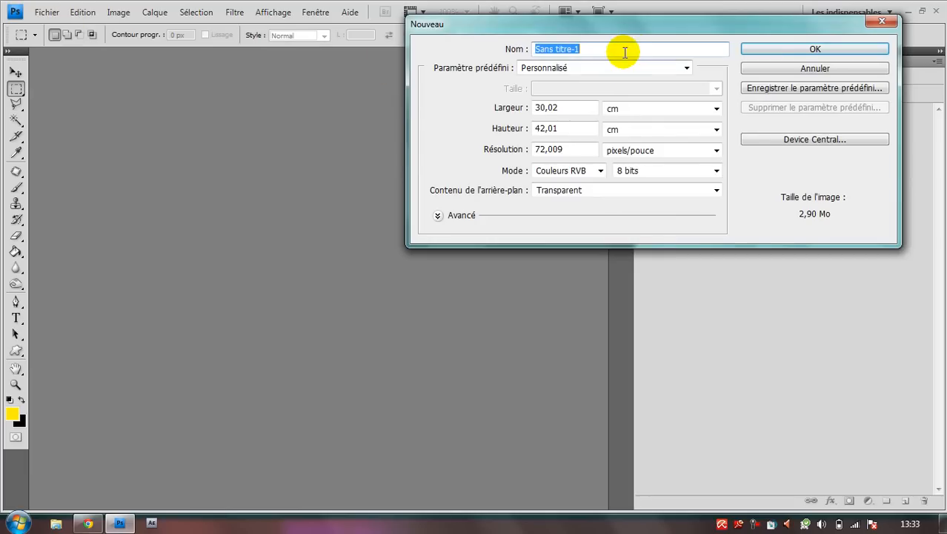
pyautogui.write('Tutorial 2')
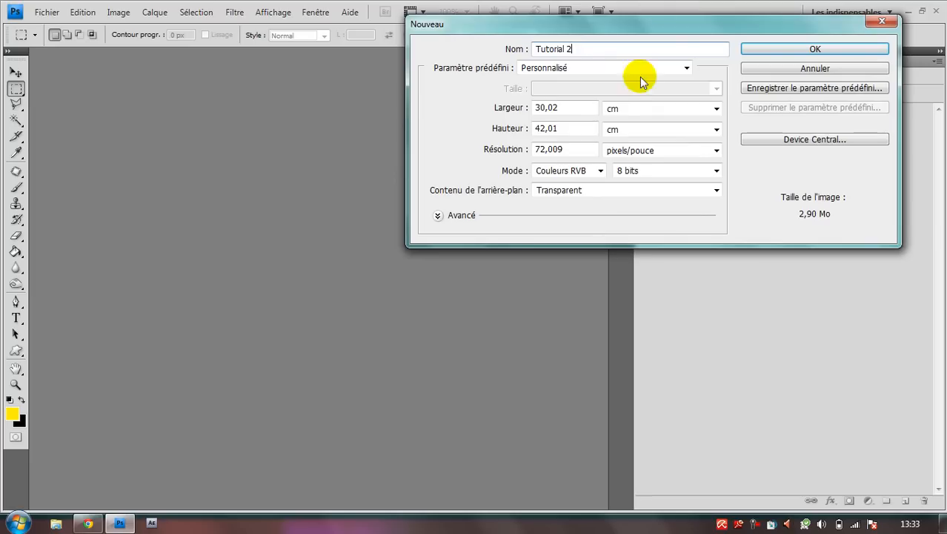
pyautogui.click(716, 109)
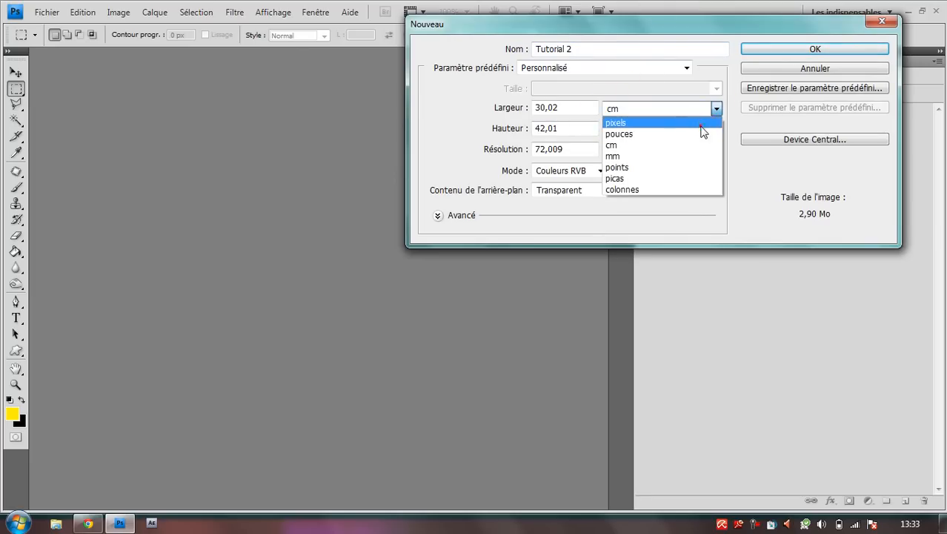
pyautogui.click(701, 123)
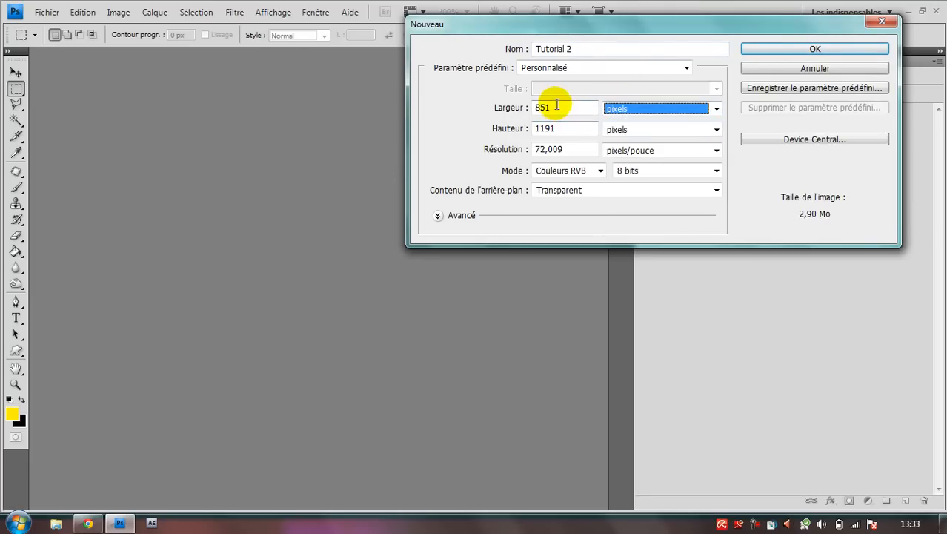
pyautogui.moveTo(556, 108); pyautogui.dragTo(533, 108)
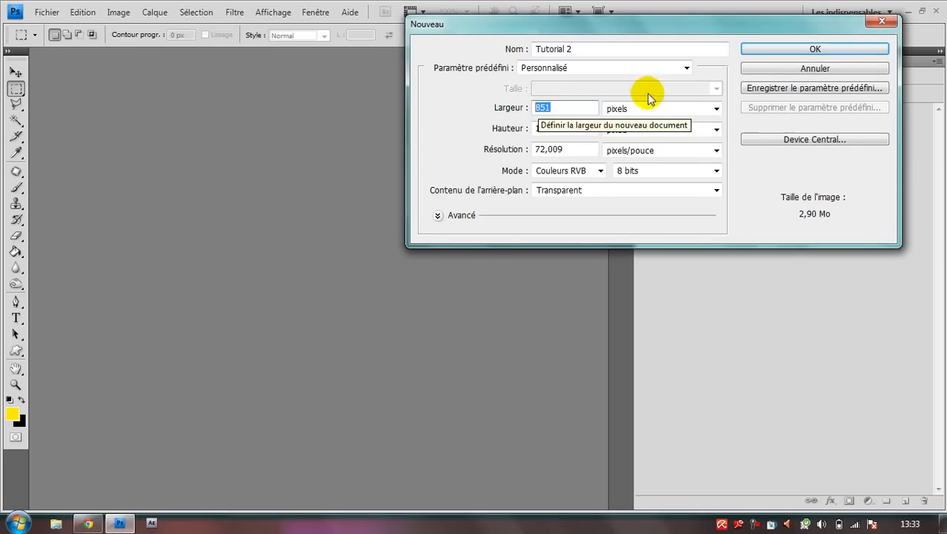
pyautogui.click(767, 67)
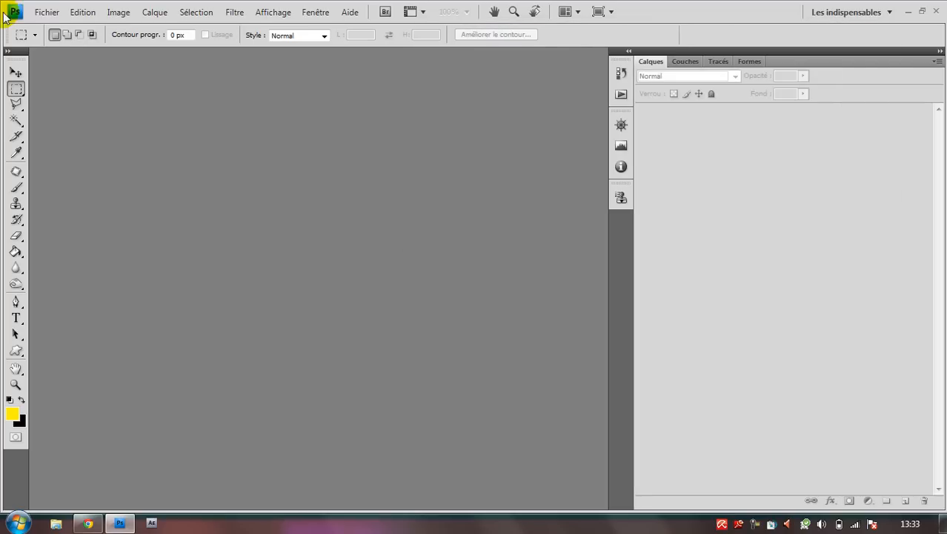
# - Open the wallpaper image antoined732 from the Fonds écrans folder and copy its entire canvas
pyautogui.click(46, 11)
pyautogui.click(73, 42)
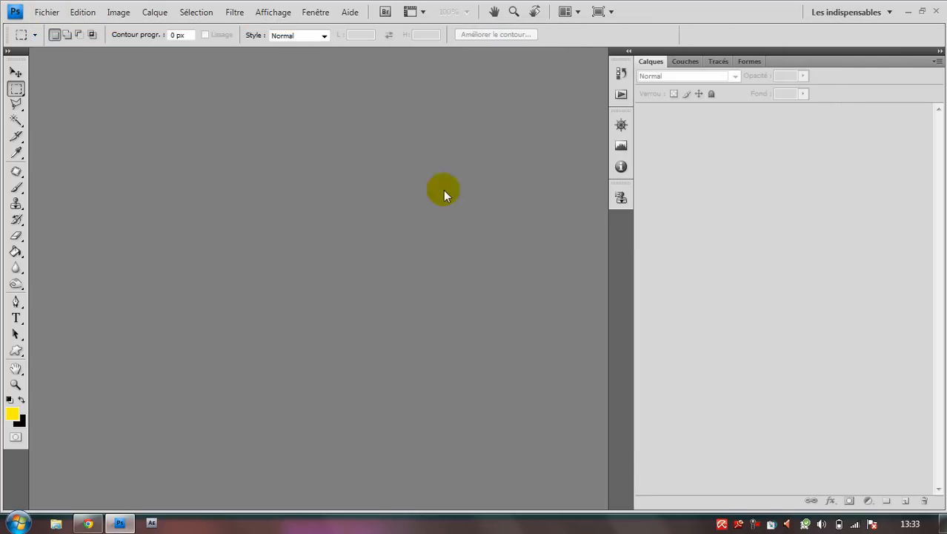
pyautogui.click(557, 65)
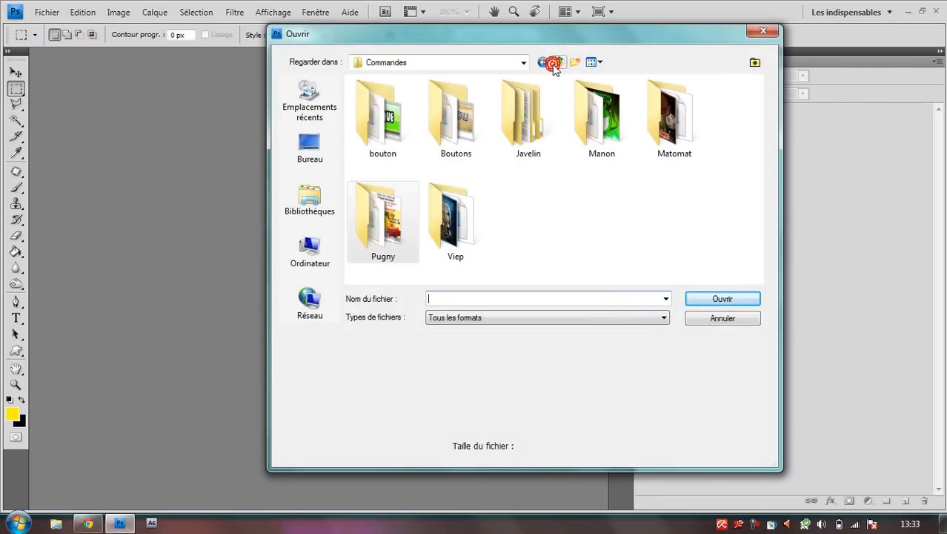
pyautogui.click(559, 66)
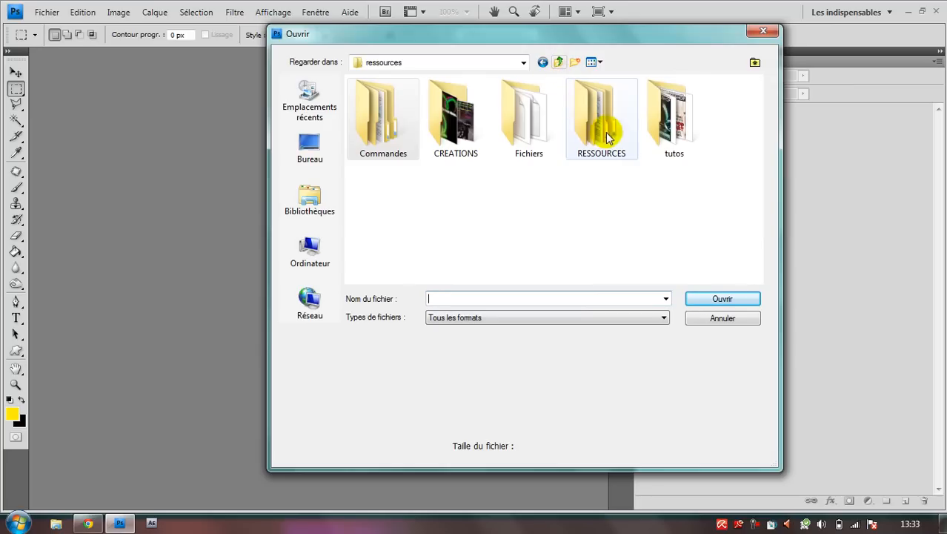
pyautogui.click(560, 66)
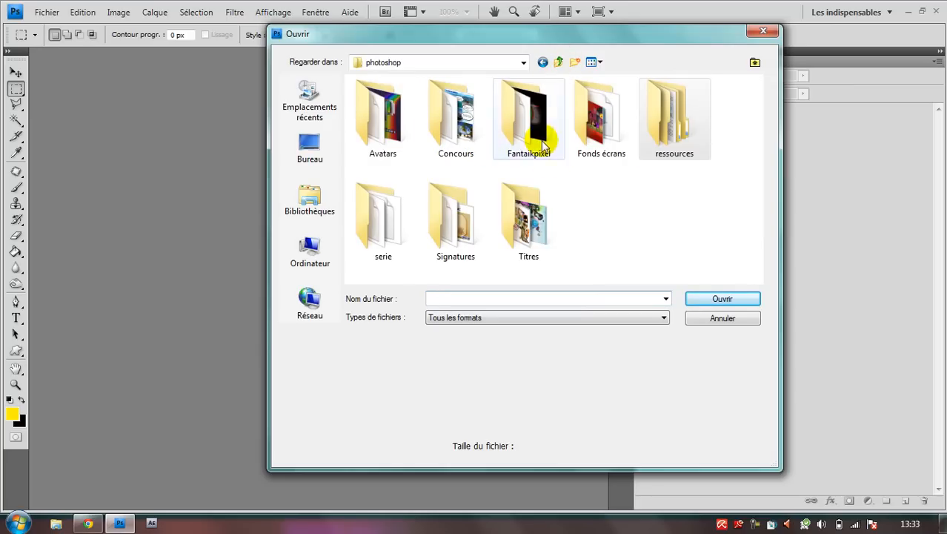
pyautogui.doubleClick(598, 125)
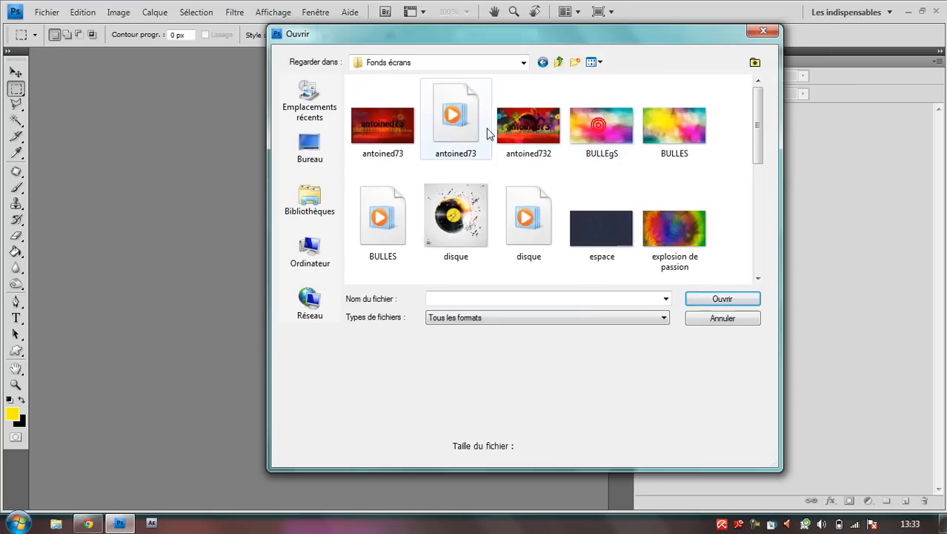
pyautogui.doubleClick(532, 136)
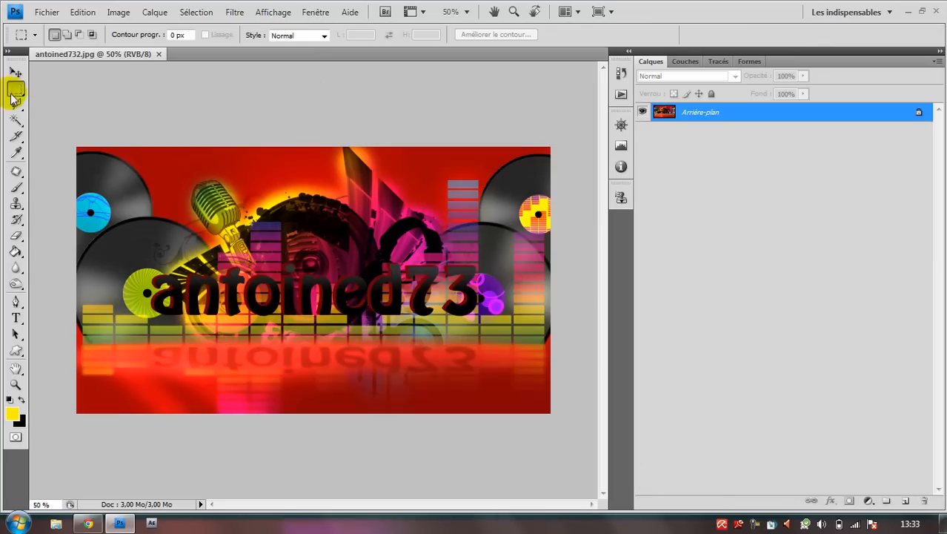
pyautogui.hotkey('ctrl', 'a')
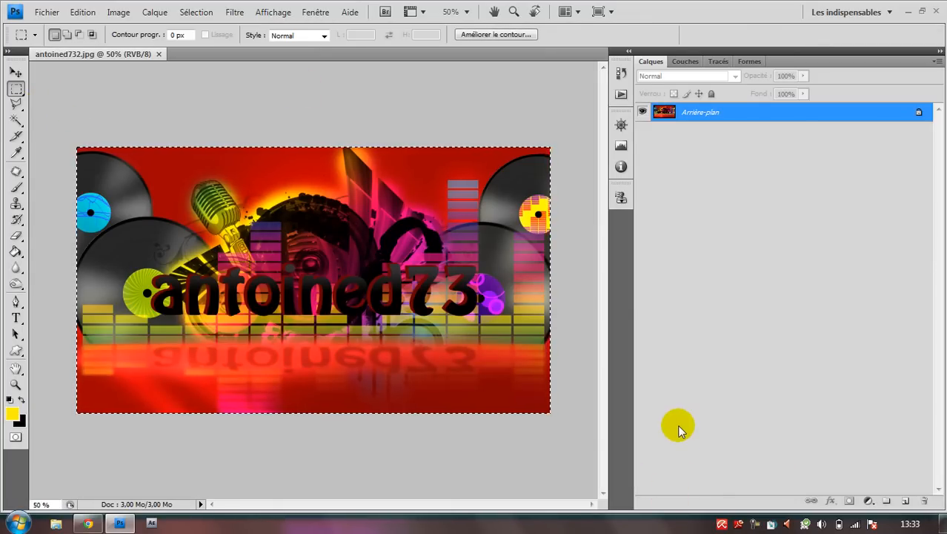
# - Create a transparent 1366 × 768 pixel document named "Tutorial 2" at 72 pixels/inch and close the antoined732.jpg image
pyautogui.click(46, 13)
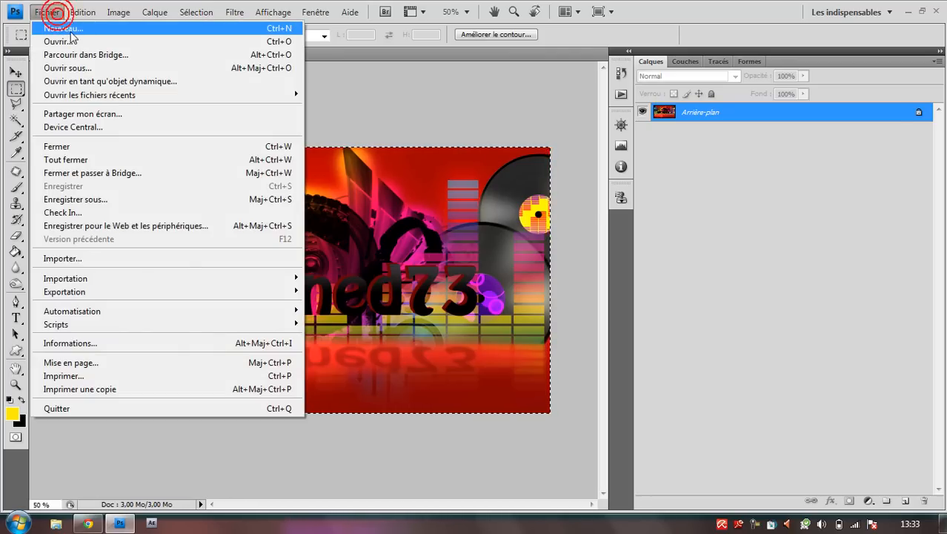
pyautogui.click(52, 27)
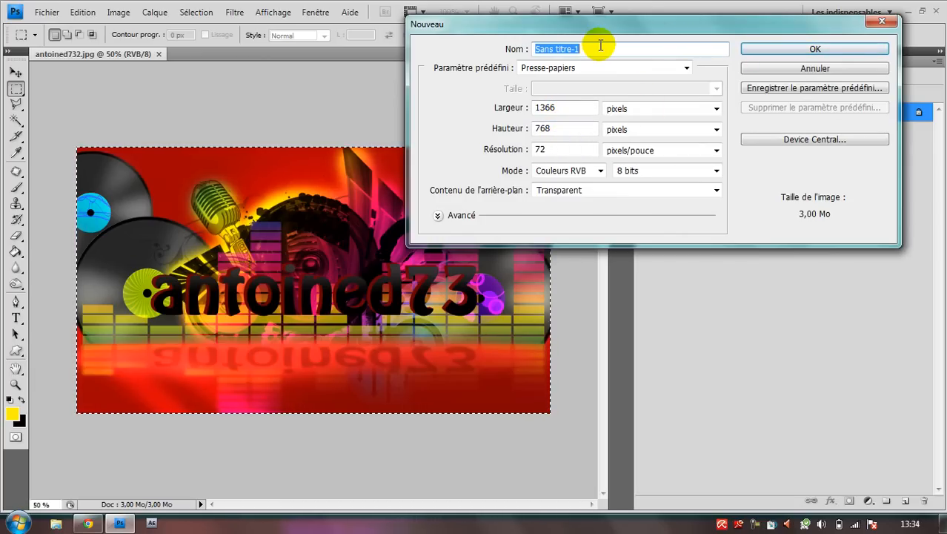
pyautogui.write('tUTO')
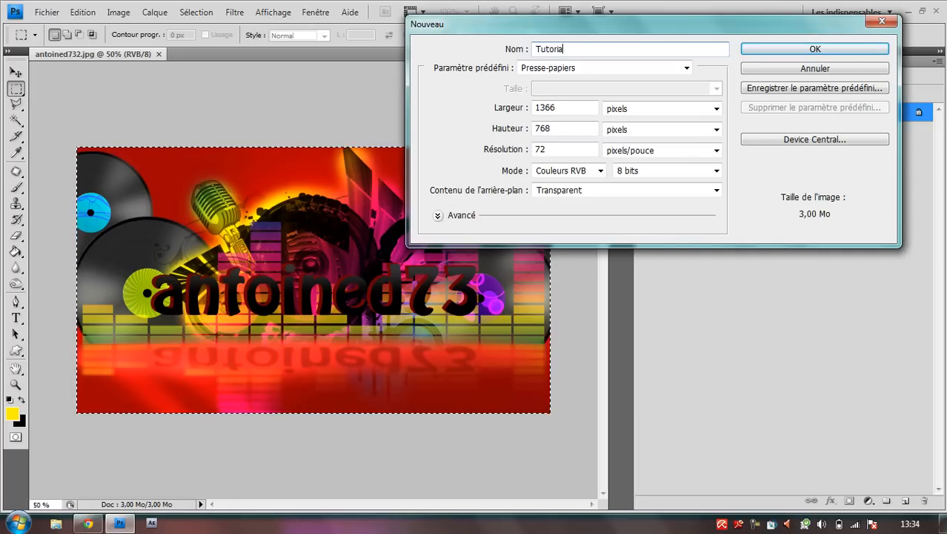
pyautogui.write('rial 2')
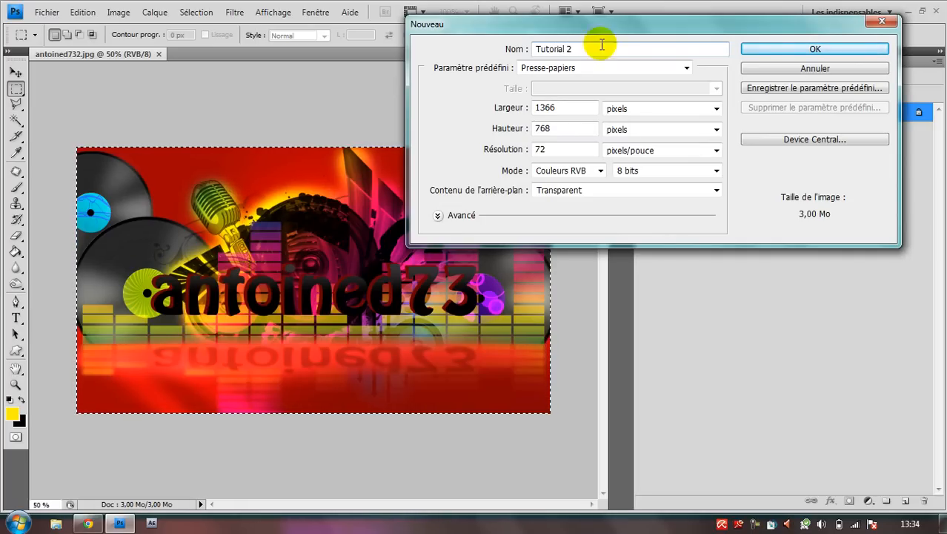
pyautogui.click(816, 39)
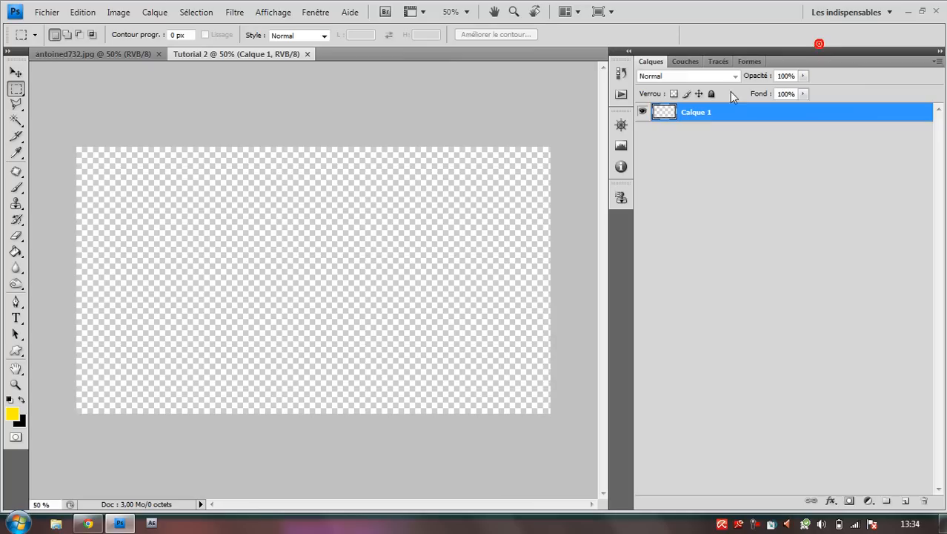
pyautogui.click(159, 54)
# - Open the layered file antoined73.psd from the Fonds écrans folder and dismiss the system update notification
pyautogui.click(46, 12)
pyautogui.click(71, 42)
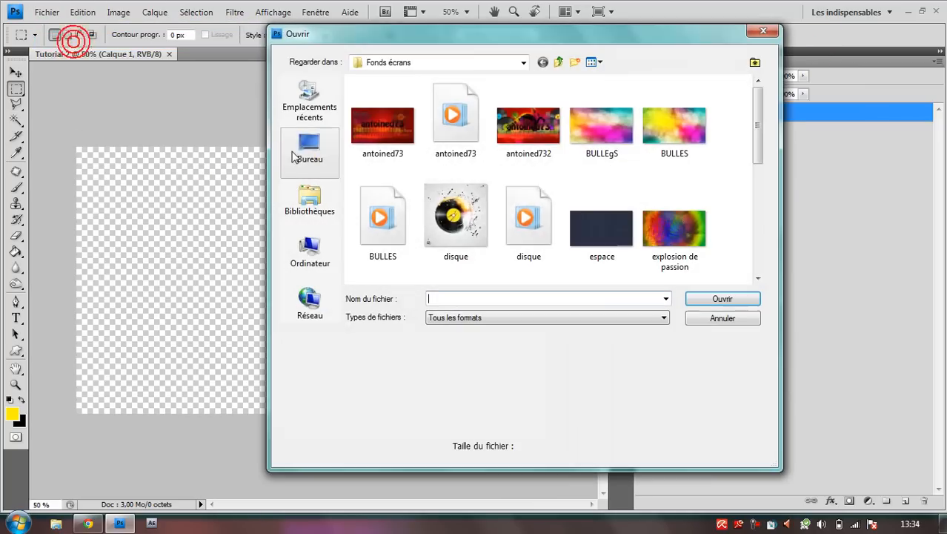
pyautogui.click(480, 137)
pyautogui.doubleClick(480, 137)
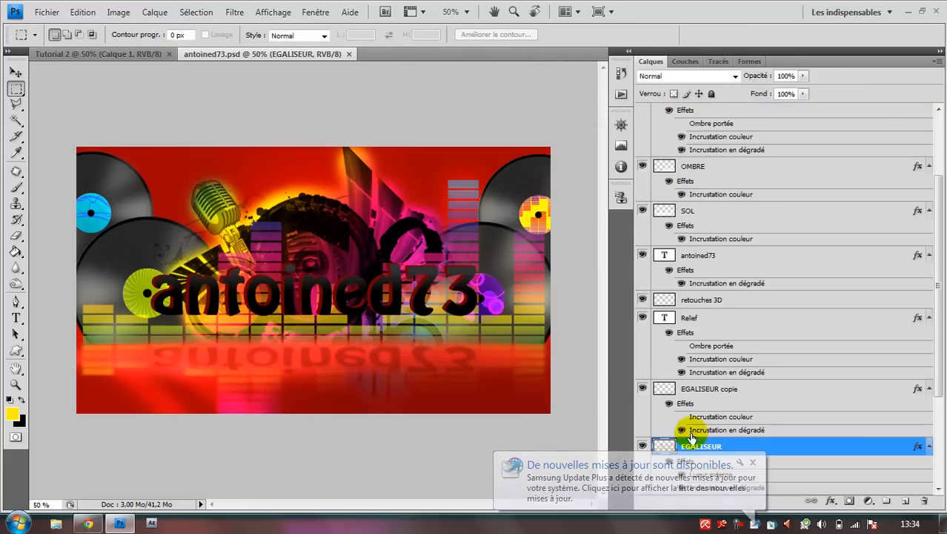
pyautogui.click(751, 461)
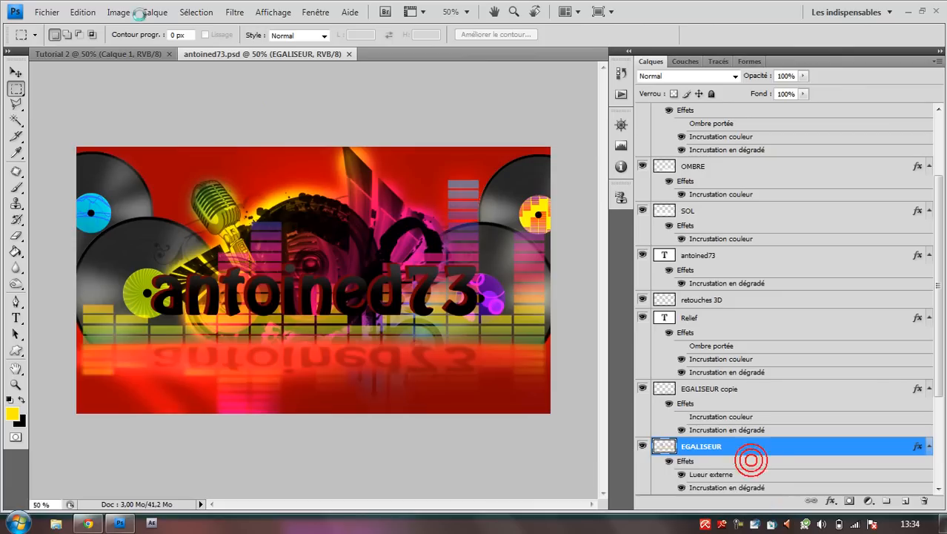
pyautogui.click(238, 119)
# - Compare the empty Tutorial 2 document with the layered reference wallpaper antoined73.psd
pyautogui.click(142, 54)
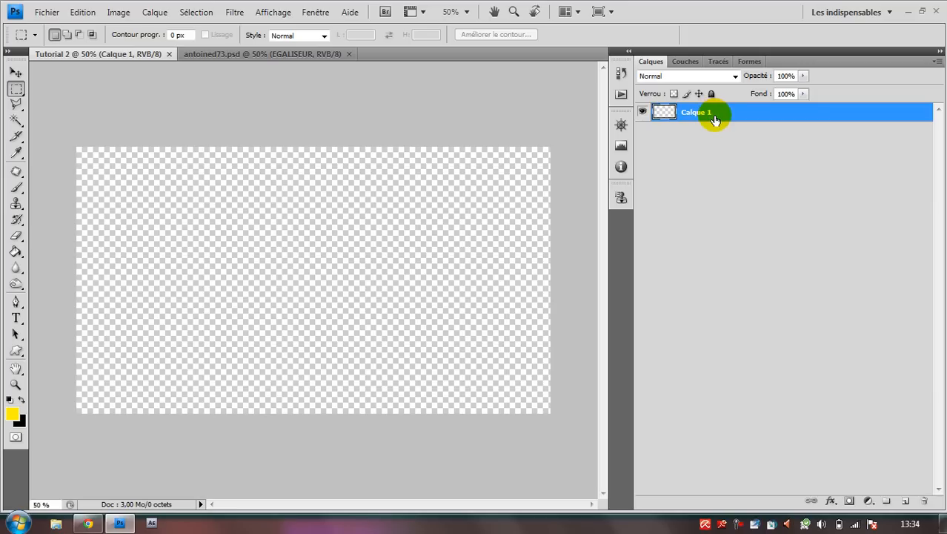
pyautogui.click(233, 12)
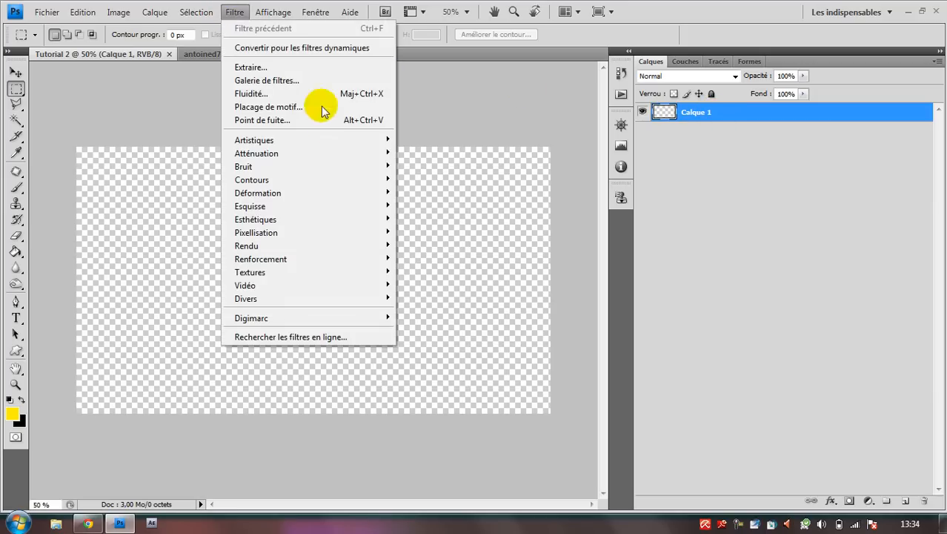
pyautogui.click(448, 97)
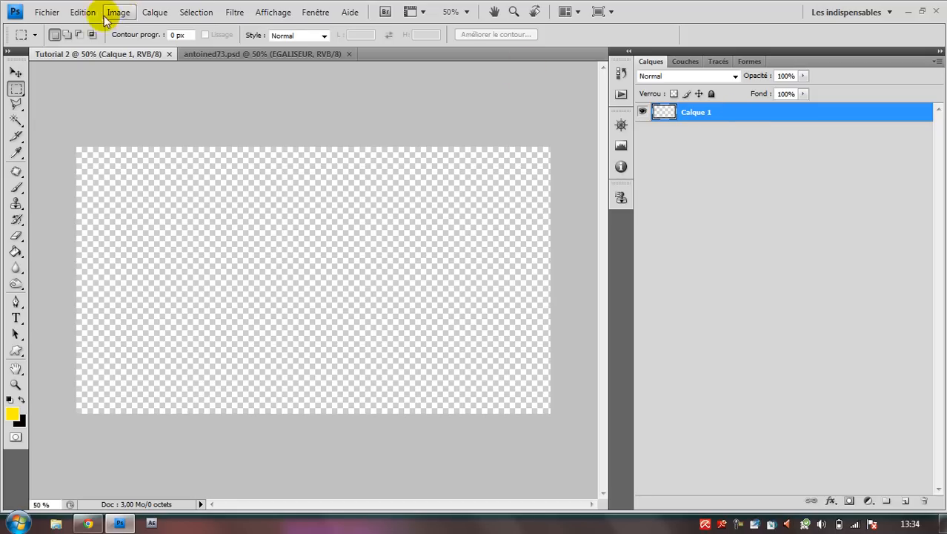
pyautogui.click(206, 55)
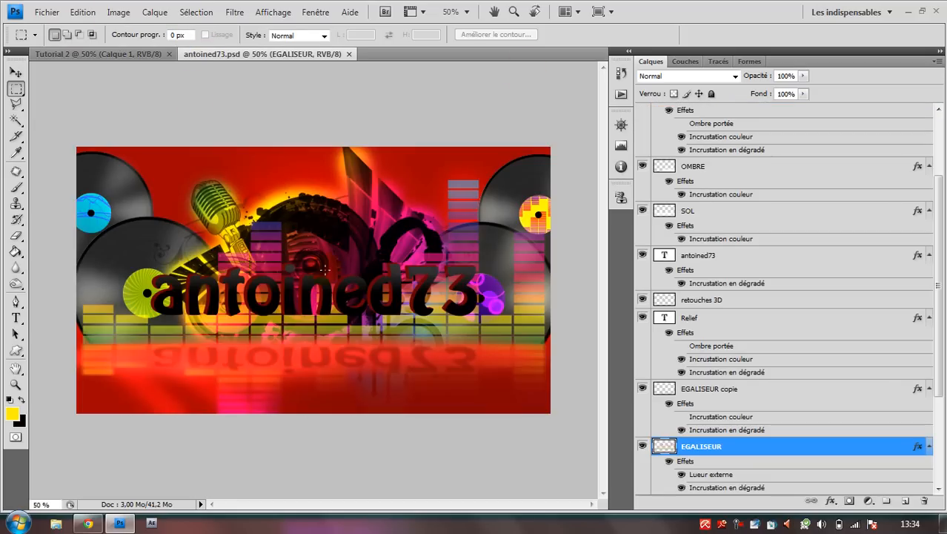
pyautogui.click(118, 56)
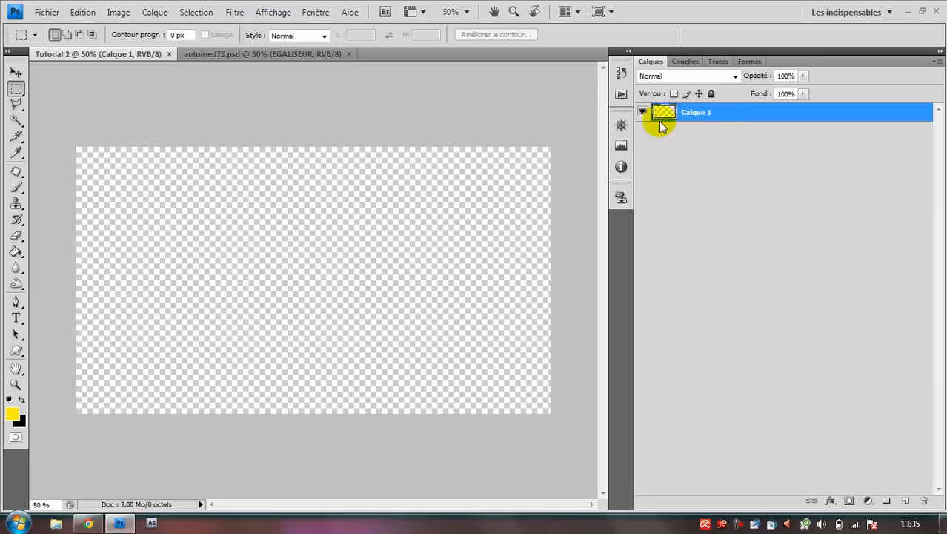
# - Try a gradient overlay with the blue, pink, yellow and green preset on the empty layer Calque 1
pyautogui.doubleClick(726, 113)
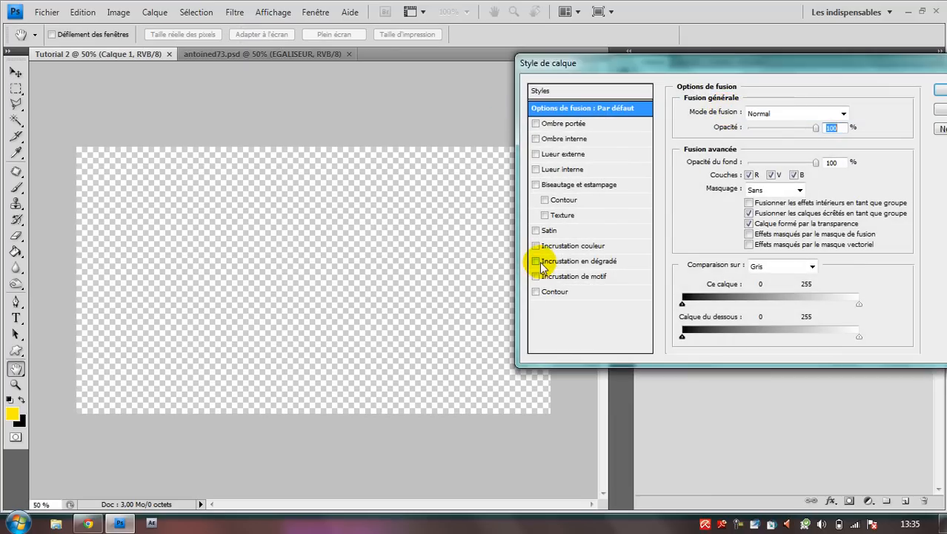
pyautogui.click(538, 261)
pyautogui.click(552, 262)
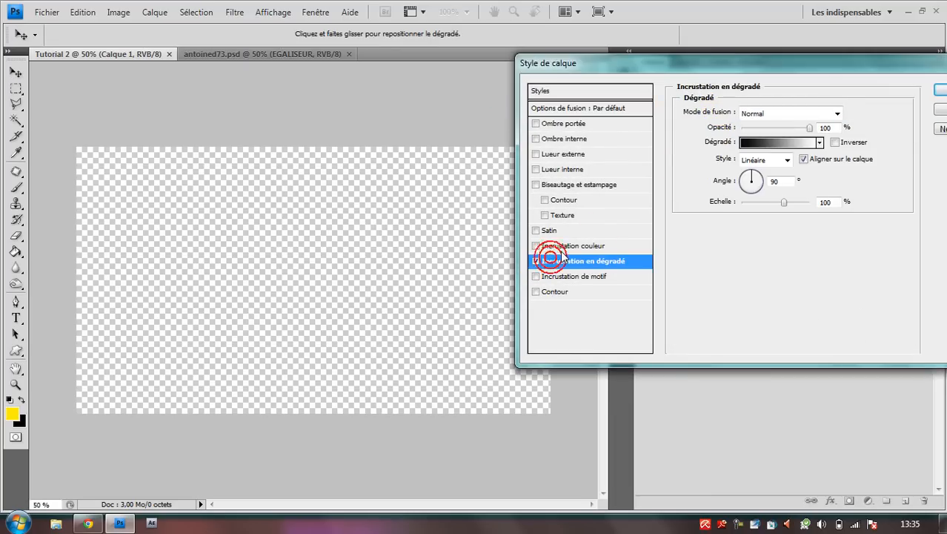
pyautogui.click(821, 143)
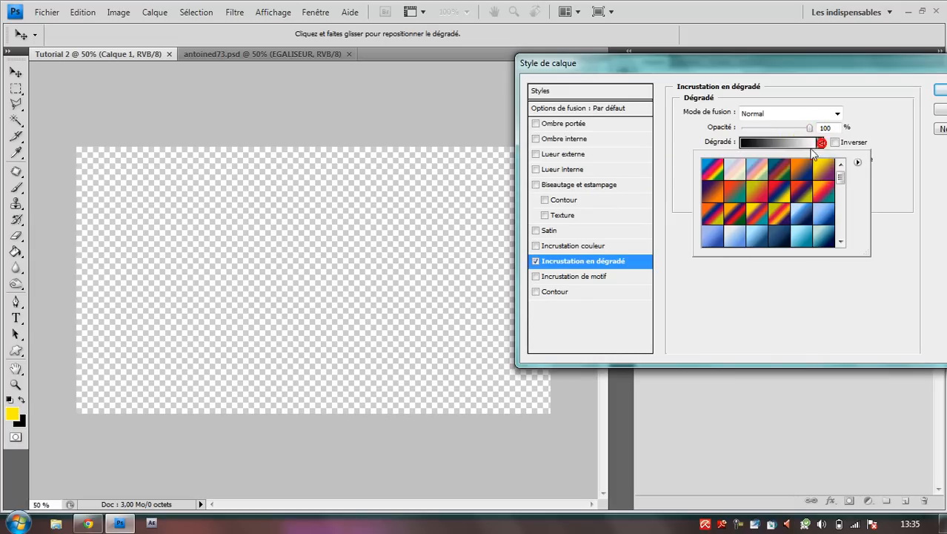
pyautogui.click(702, 169)
pyautogui.click(891, 348)
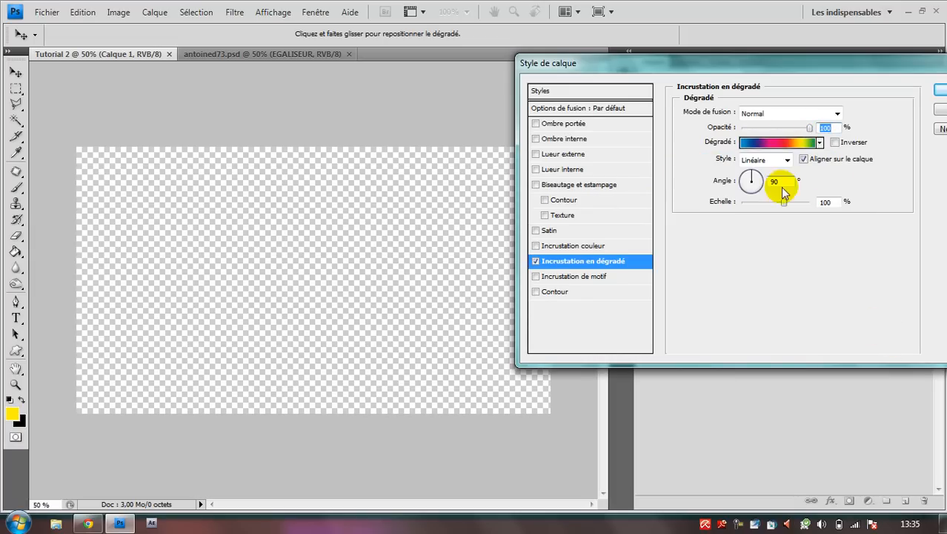
pyautogui.click(937, 88)
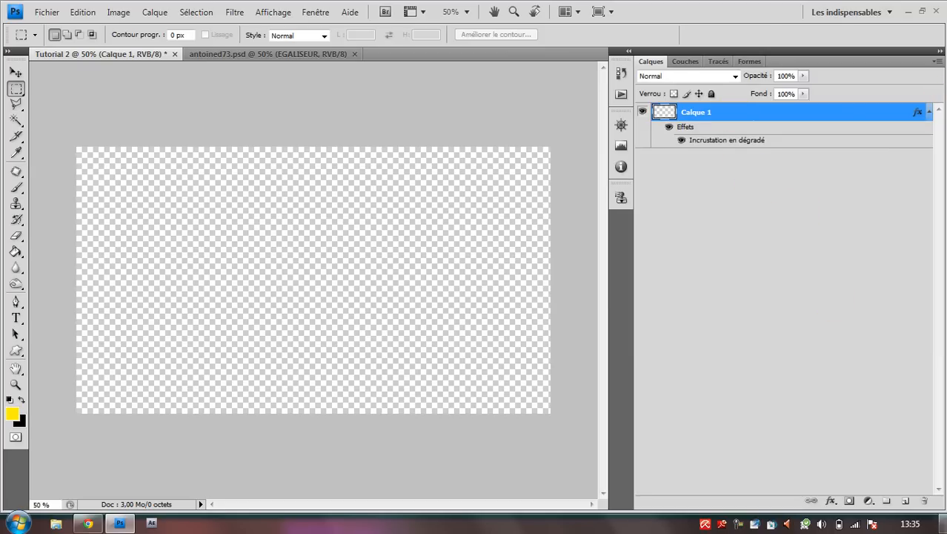
# - Replace layer Calque 1 with a new empty layer named FOND
pyautogui.click(905, 501)
pyautogui.click(770, 131)
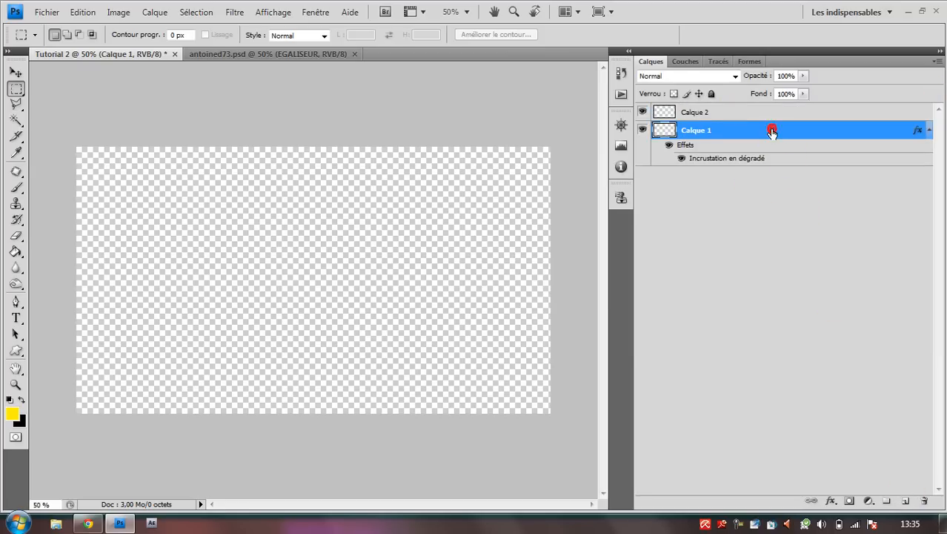
pyautogui.press('Delete')
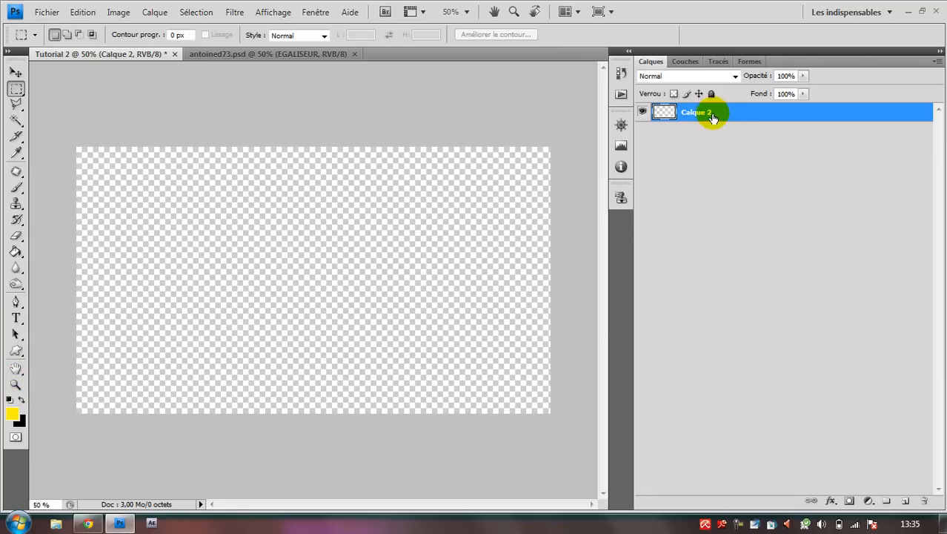
pyautogui.write('FOND')
pyautogui.click(710, 193)
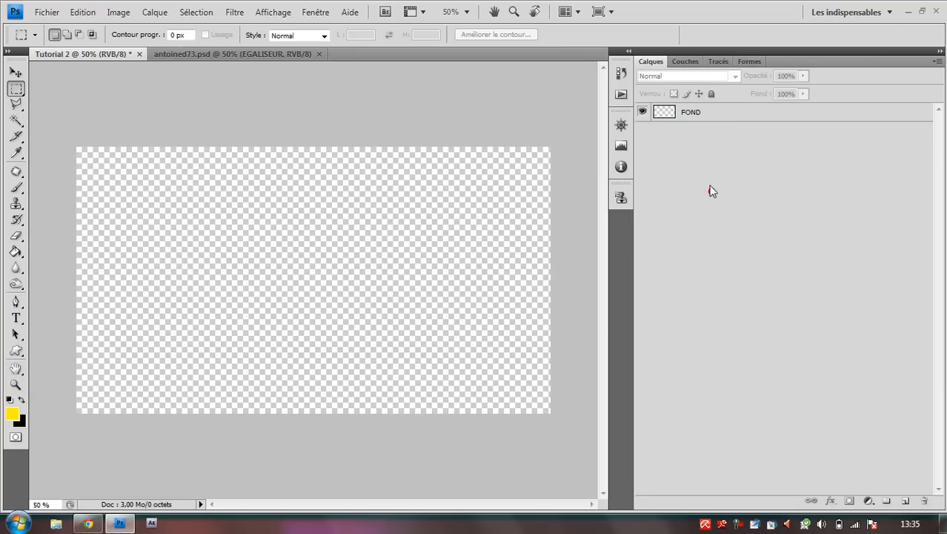
pyautogui.click(693, 117)
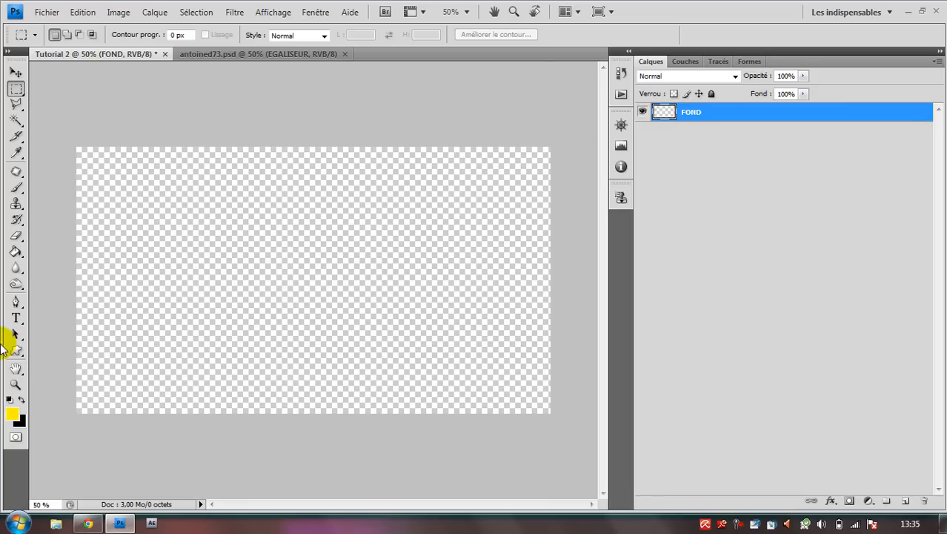
# - Pick the red ef1212 as a working colour and fill the whole FOND layer with it
pyautogui.click(21, 400)
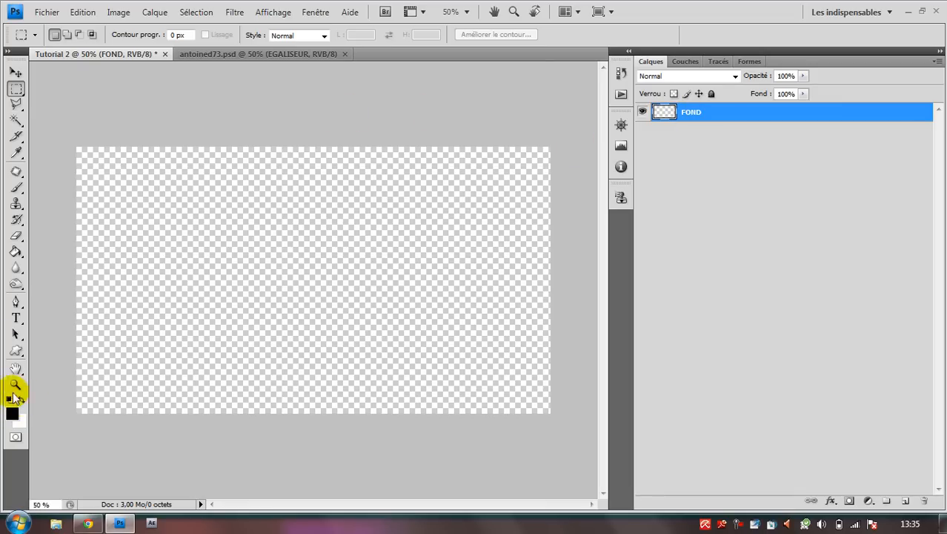
pyautogui.click(11, 412)
pyautogui.moveTo(585, 224)
pyautogui.mouseDown()
pyautogui.moveTo(667, 186)
pyautogui.moveTo(667, 160)
pyautogui.mouseUp()
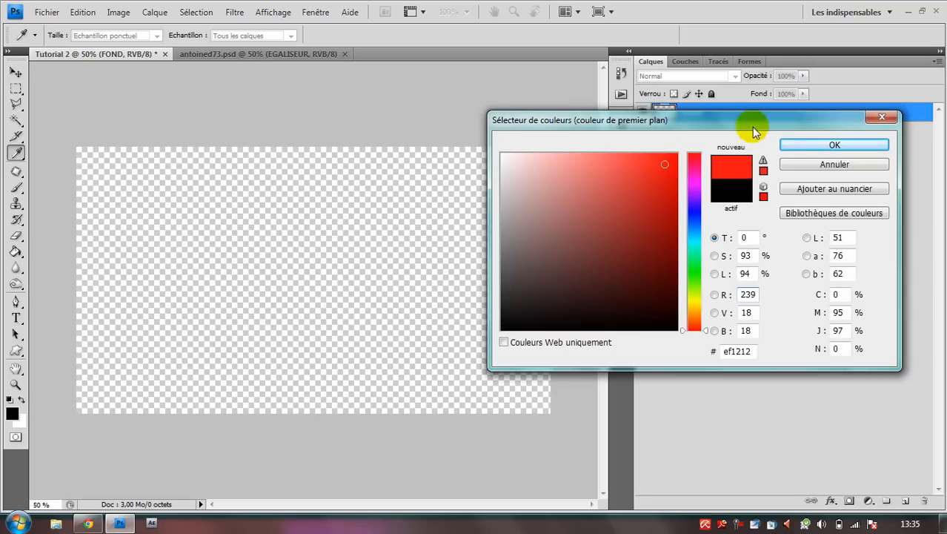
pyautogui.click(796, 143)
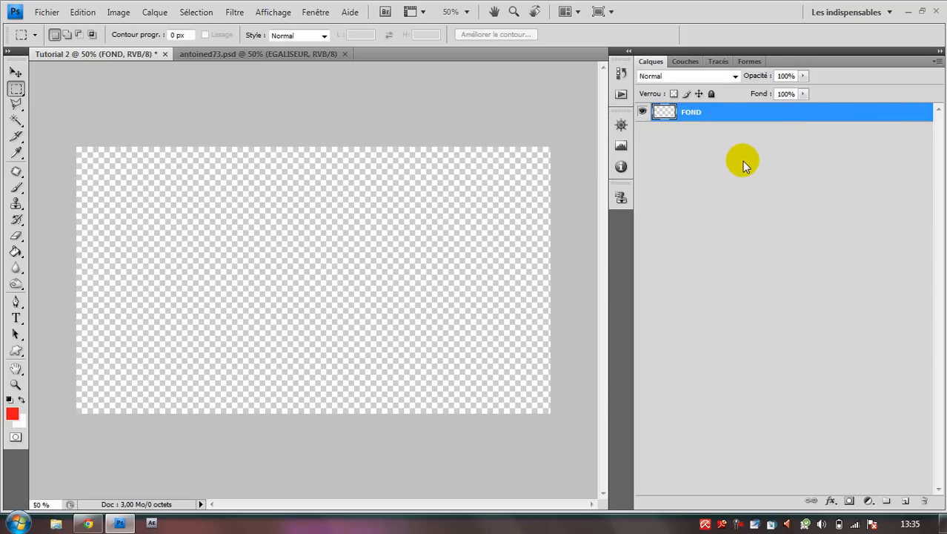
pyautogui.hotkey('ctrl', 'BackSpace')
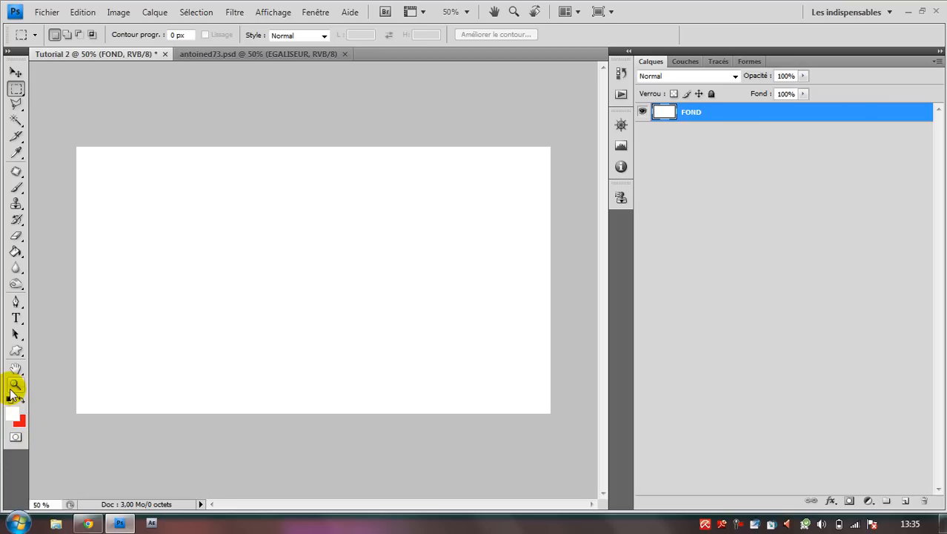
pyautogui.hotkey('ctrl', 'BackSpace')
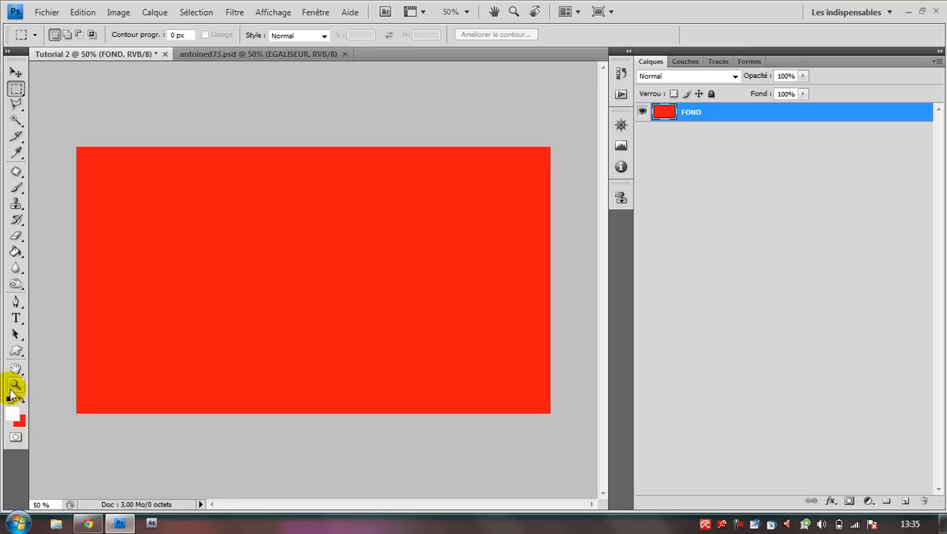
# - Add a gradient overlay to the FOND layer using the yellow-to-violet preset
pyautogui.click(714, 116)
pyautogui.doubleClick(714, 116)
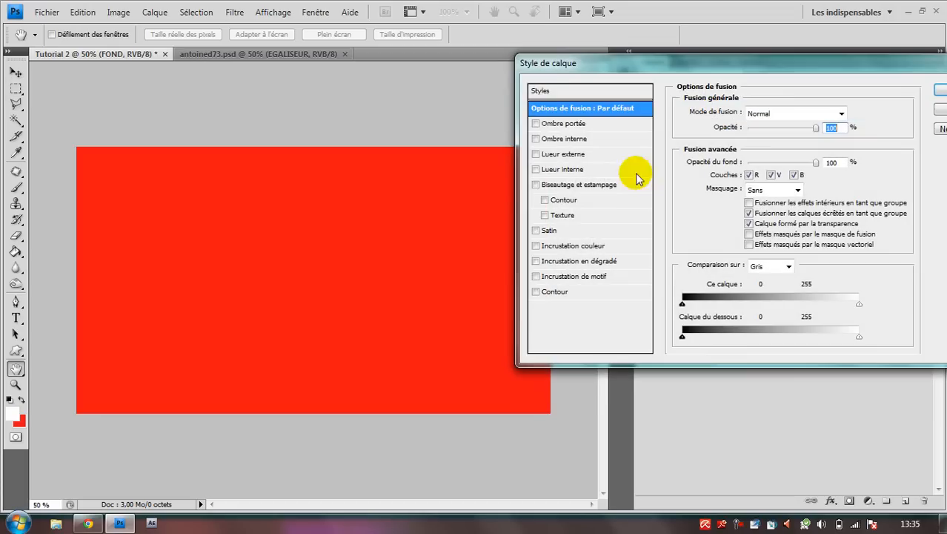
pyautogui.click(537, 261)
pyautogui.click(567, 261)
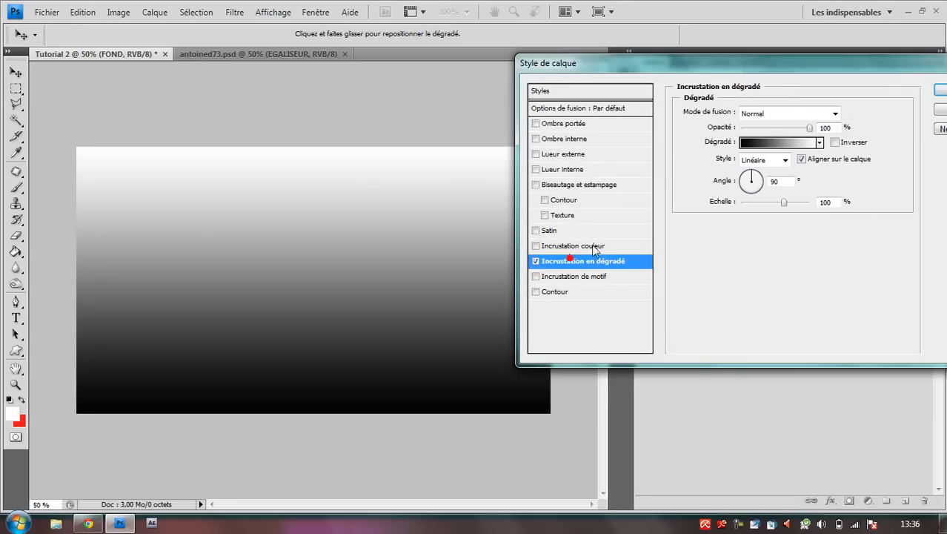
pyautogui.click(820, 143)
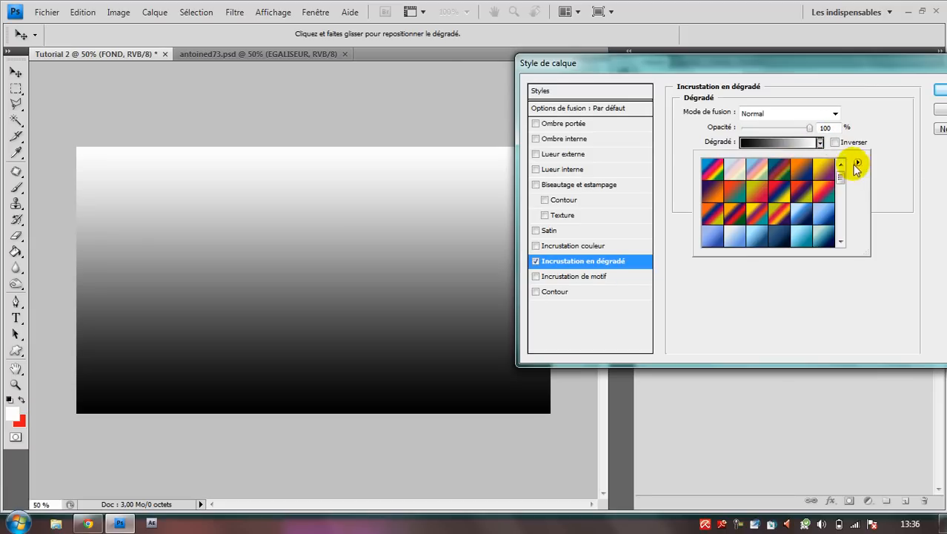
pyautogui.click(822, 173)
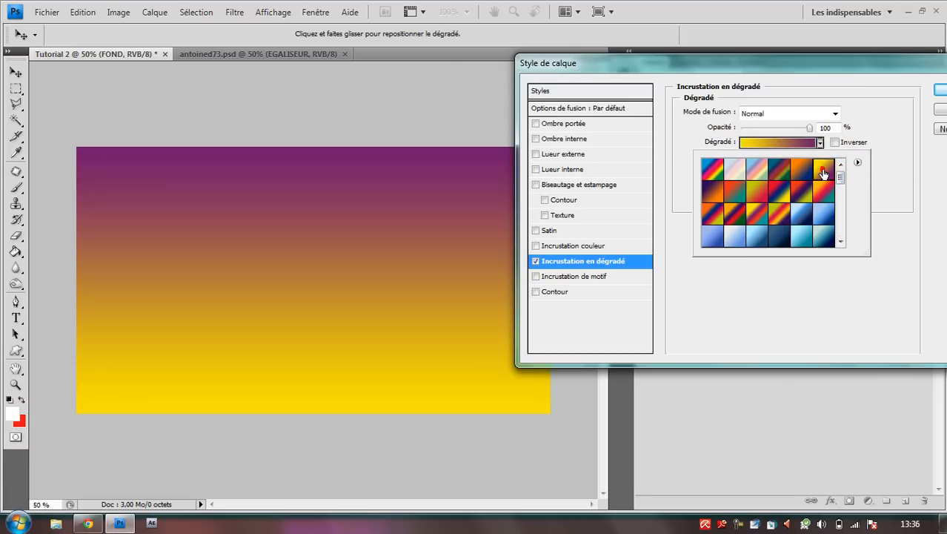
pyautogui.click(897, 176)
# - Change the overlay gradient's yellow start stop to pure red ff0000
pyautogui.click(802, 143)
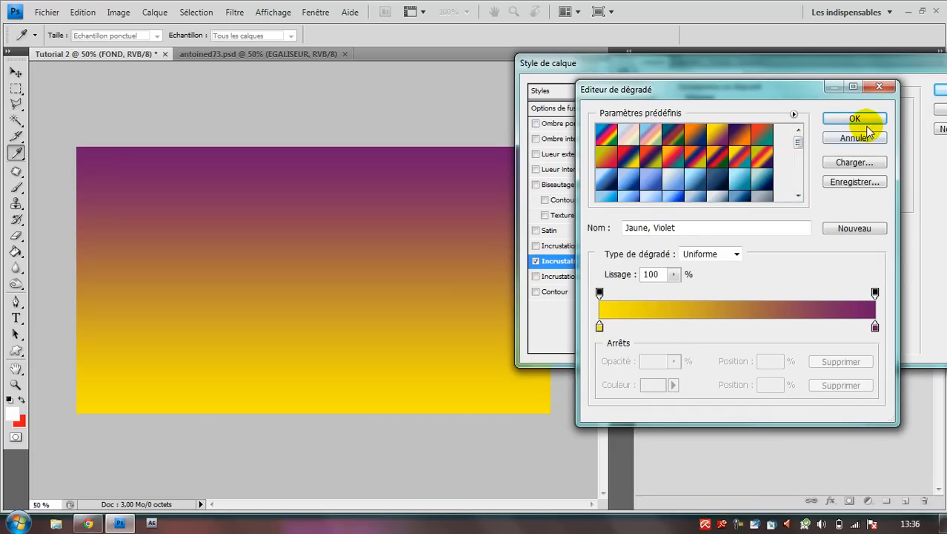
pyautogui.click(600, 326)
pyautogui.click(656, 385)
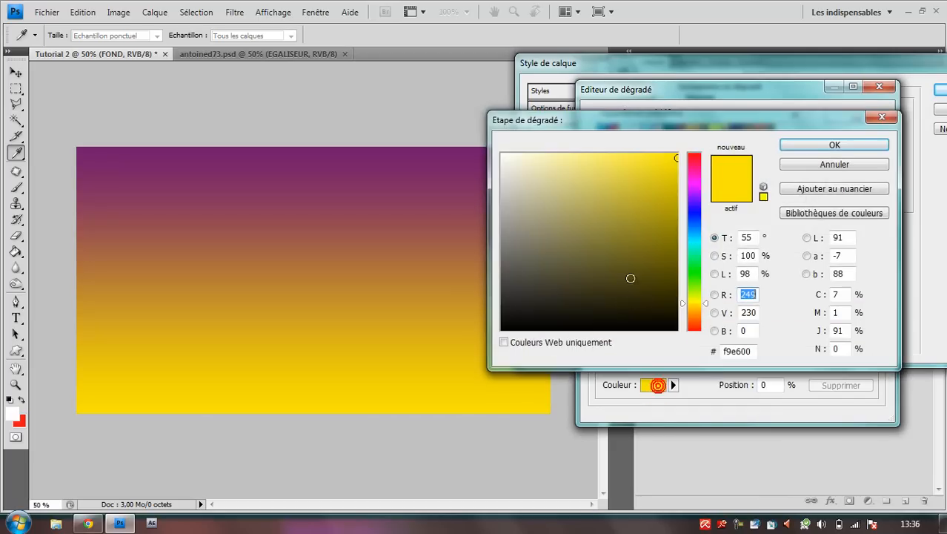
pyautogui.moveTo(697, 183); pyautogui.dragTo(697, 146)
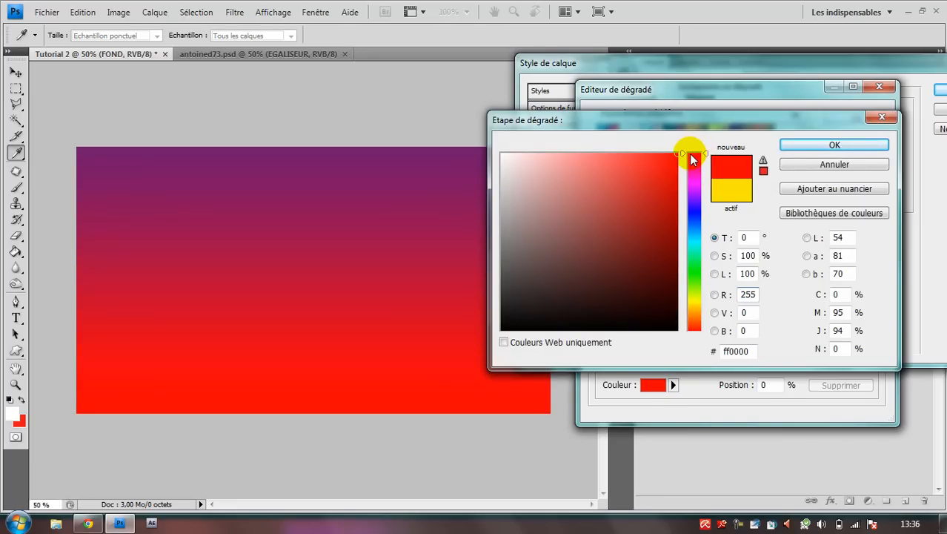
pyautogui.click(815, 146)
# - Change the gradient's violet end stop to dark red 6f1533 and accept the edited gradient
pyautogui.click(875, 327)
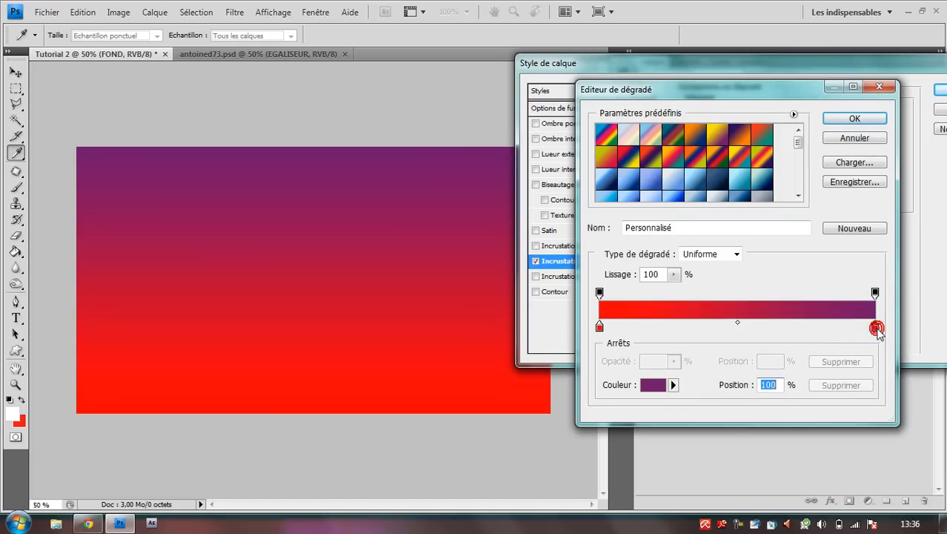
pyautogui.click(658, 387)
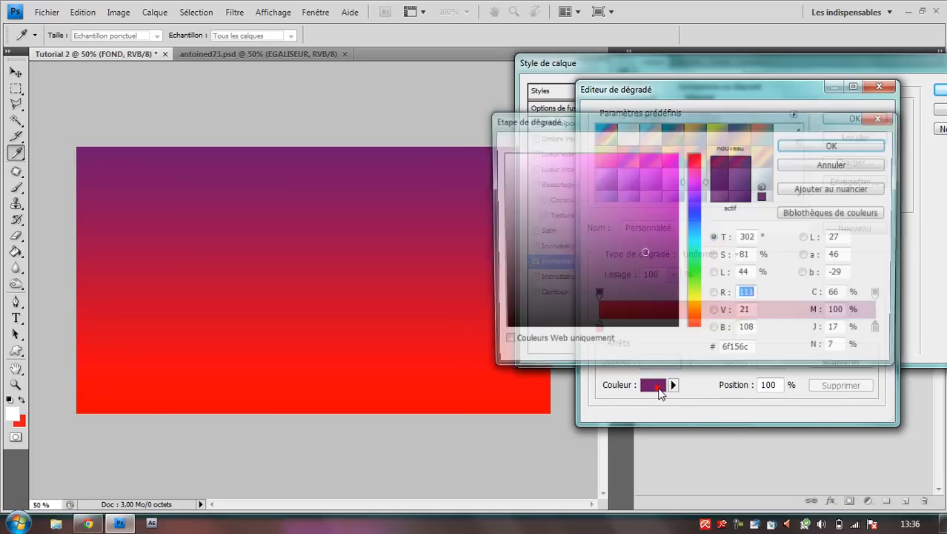
pyautogui.moveTo(692, 184); pyautogui.dragTo(697, 167)
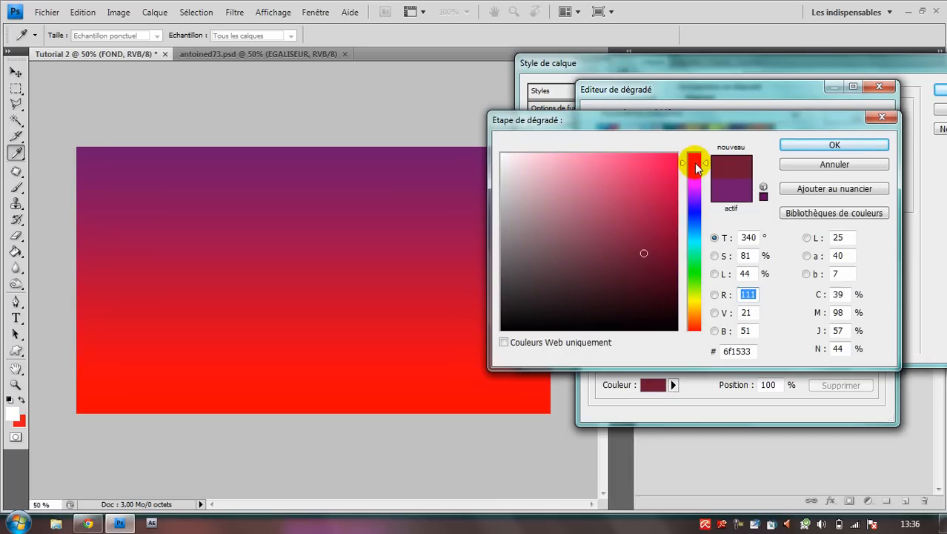
pyautogui.click(810, 143)
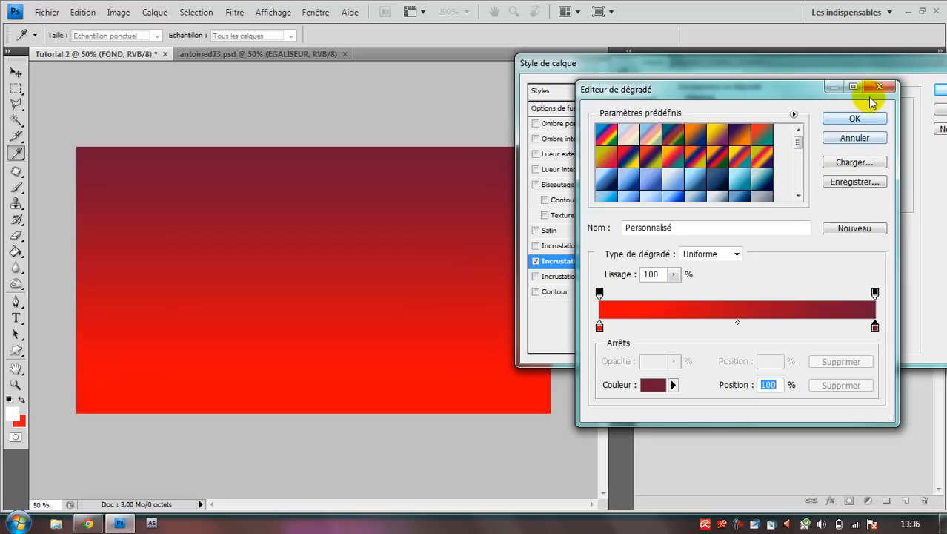
pyautogui.click(851, 119)
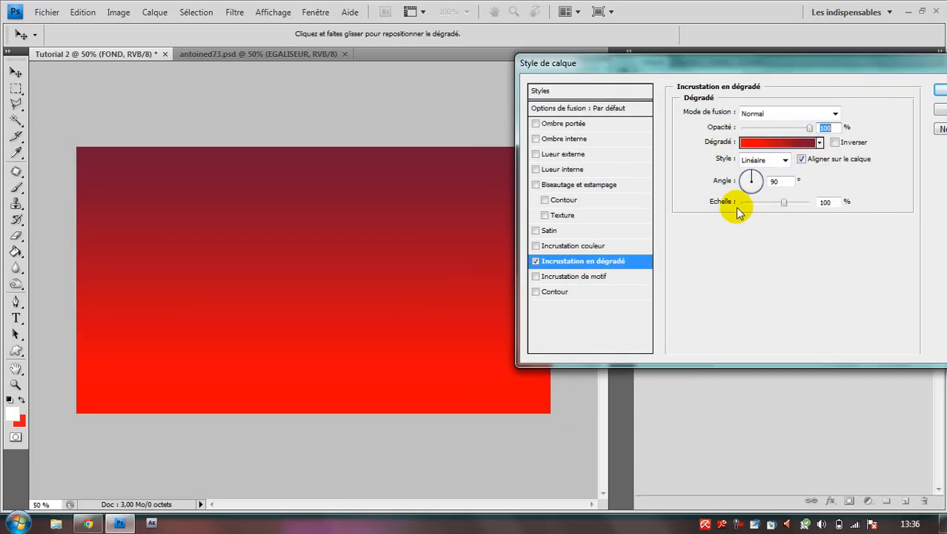
# - Set the gradient overlay's style to Radial and its scale to 150%
pyautogui.click(785, 159)
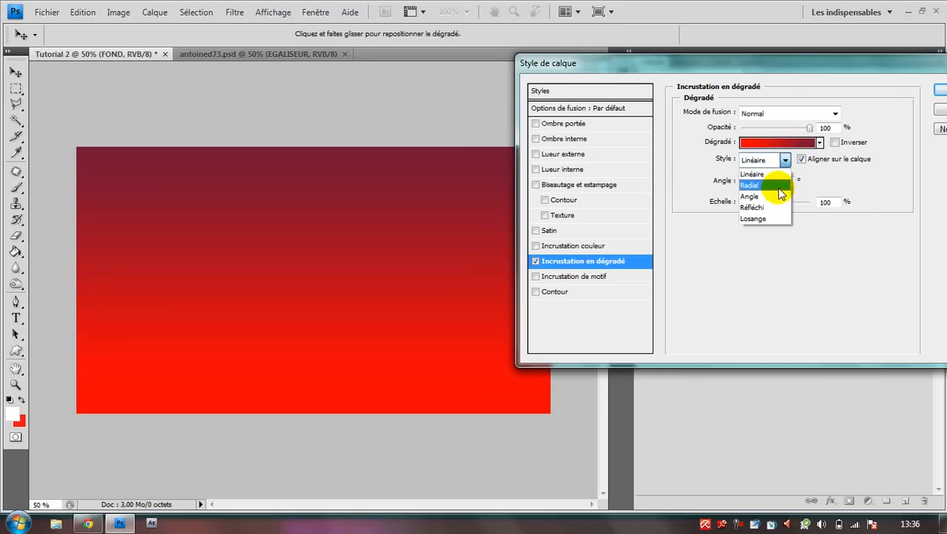
pyautogui.click(778, 185)
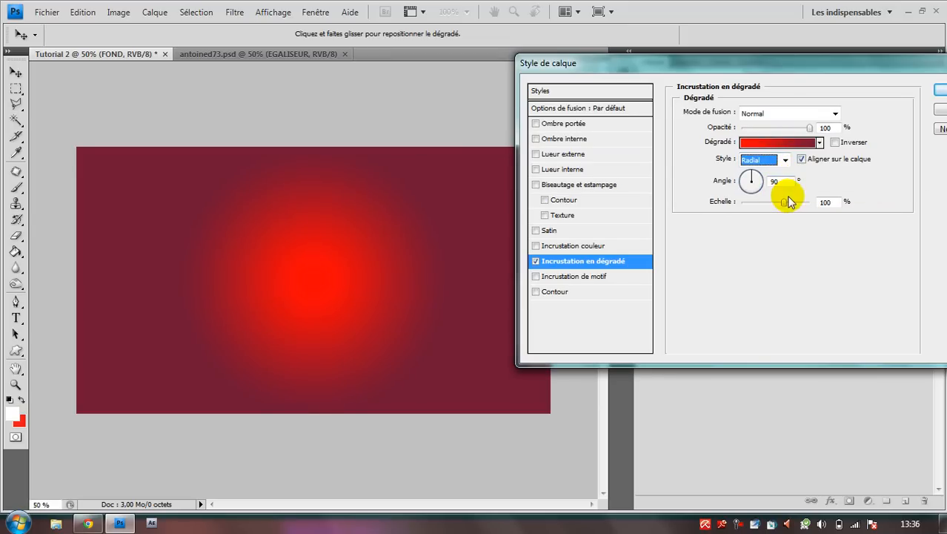
pyautogui.moveTo(784, 201); pyautogui.dragTo(825, 207)
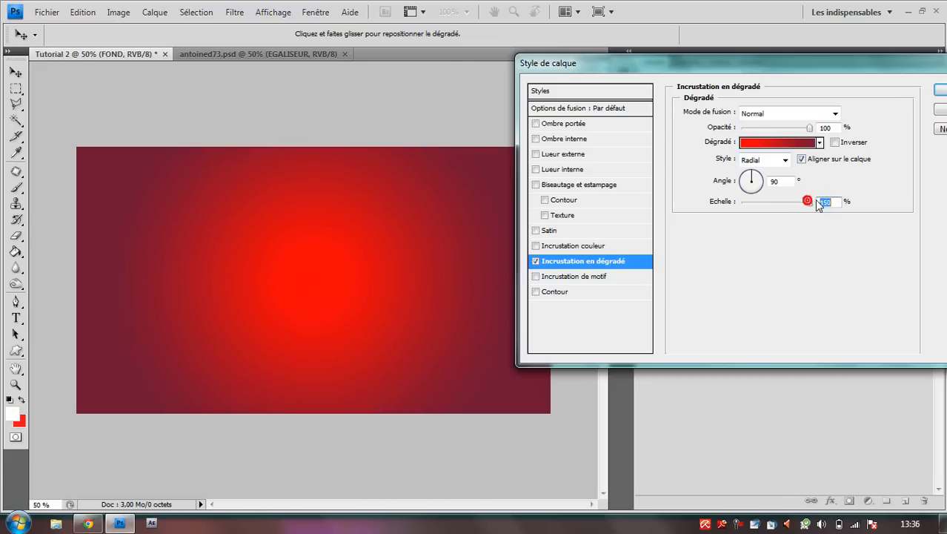
# - Move the overlay gradient's red stop to 15%, change its end stop to dark red 6f1515, and apply the layer style
pyautogui.click(802, 143)
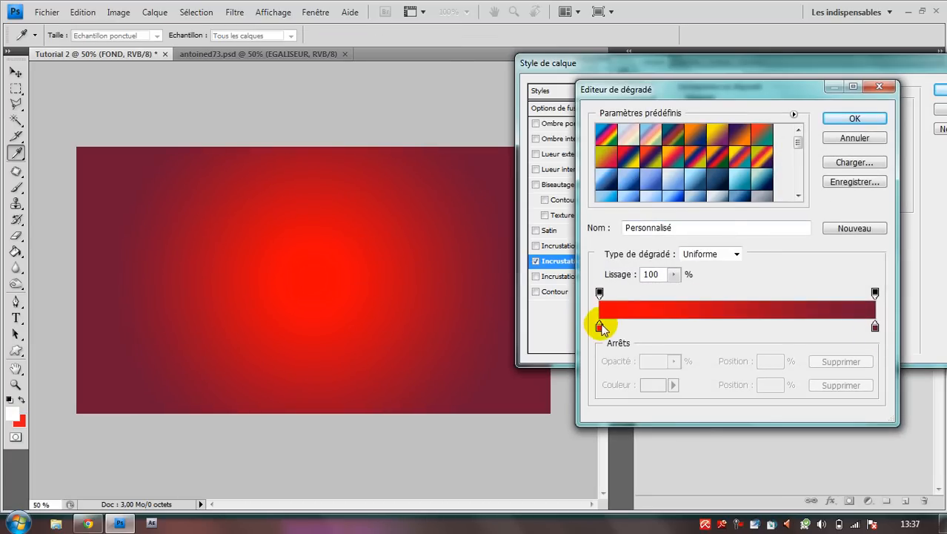
pyautogui.moveTo(600, 327); pyautogui.dragTo(639, 328)
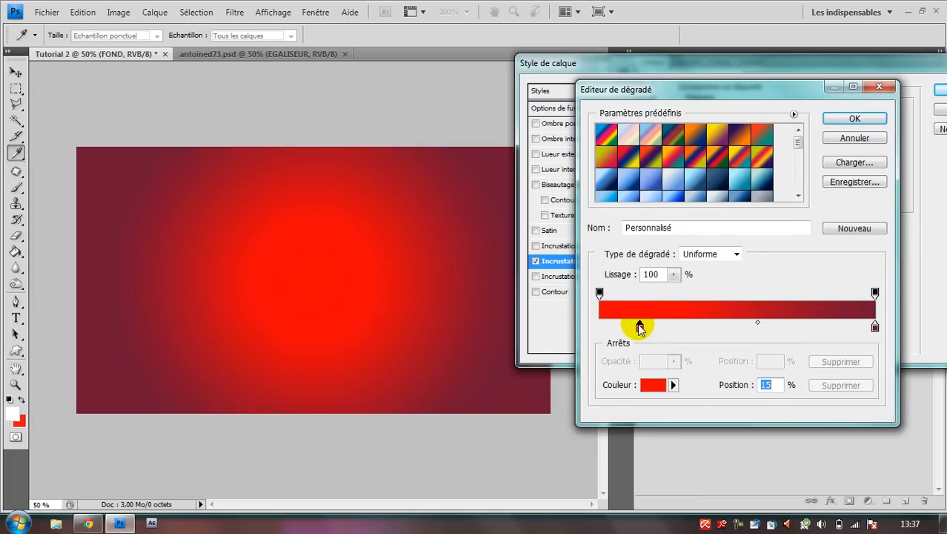
pyautogui.click(875, 327)
pyautogui.click(654, 384)
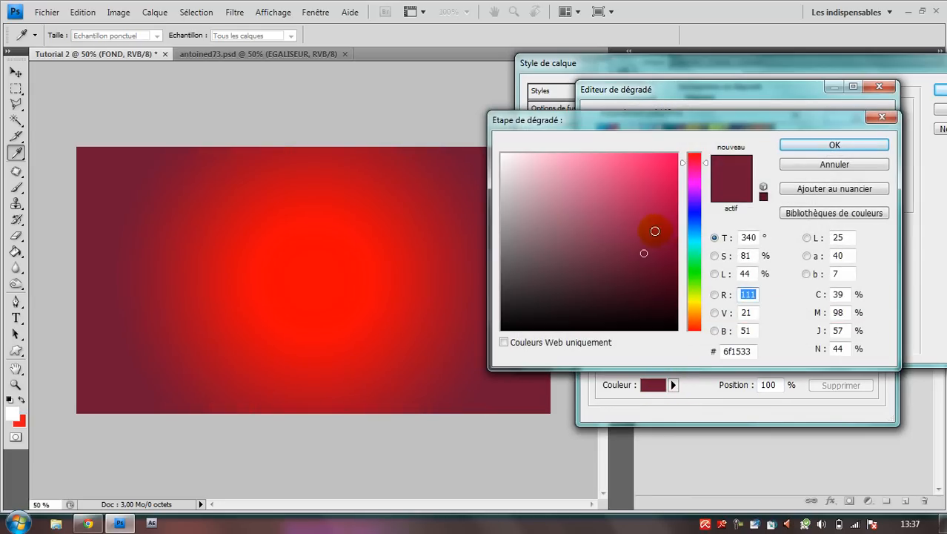
pyautogui.moveTo(689, 162); pyautogui.dragTo(700, 154)
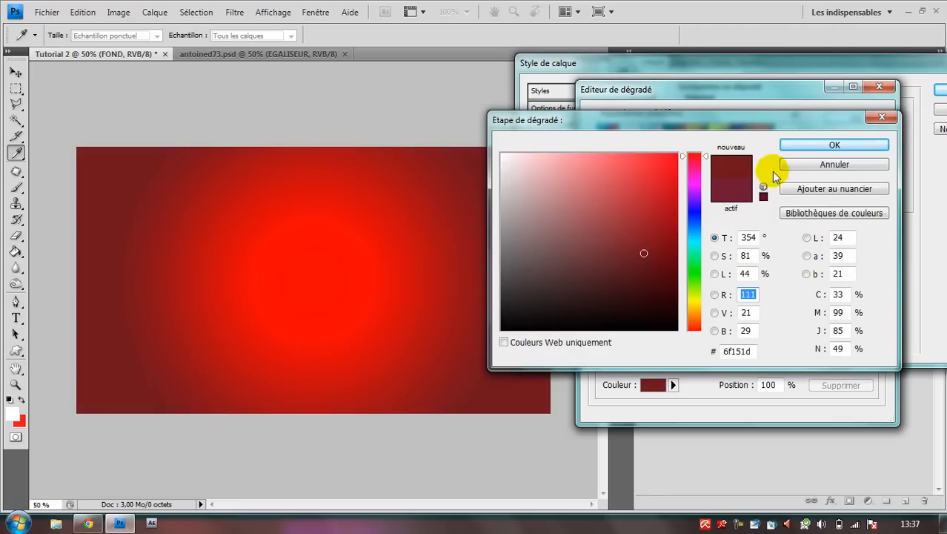
pyautogui.moveTo(692, 164); pyautogui.dragTo(696, 145)
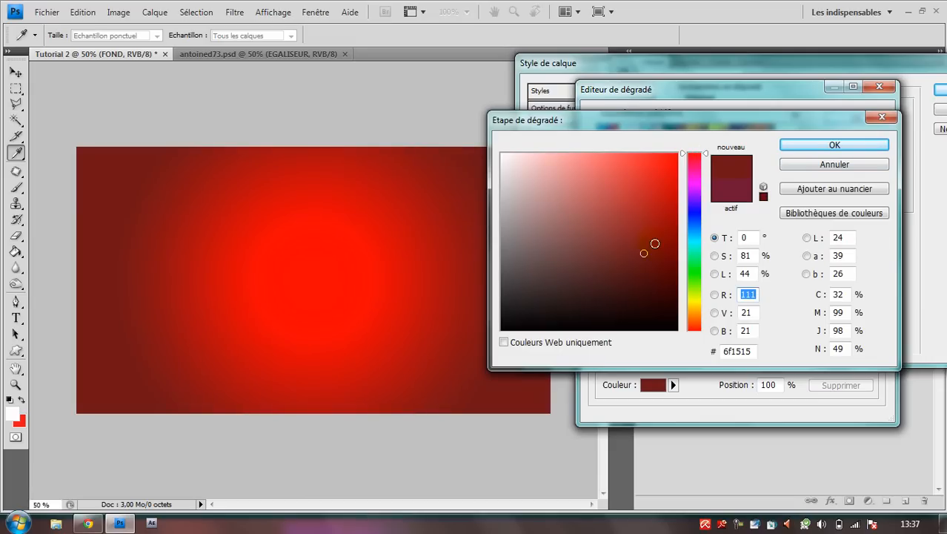
pyautogui.click(861, 145)
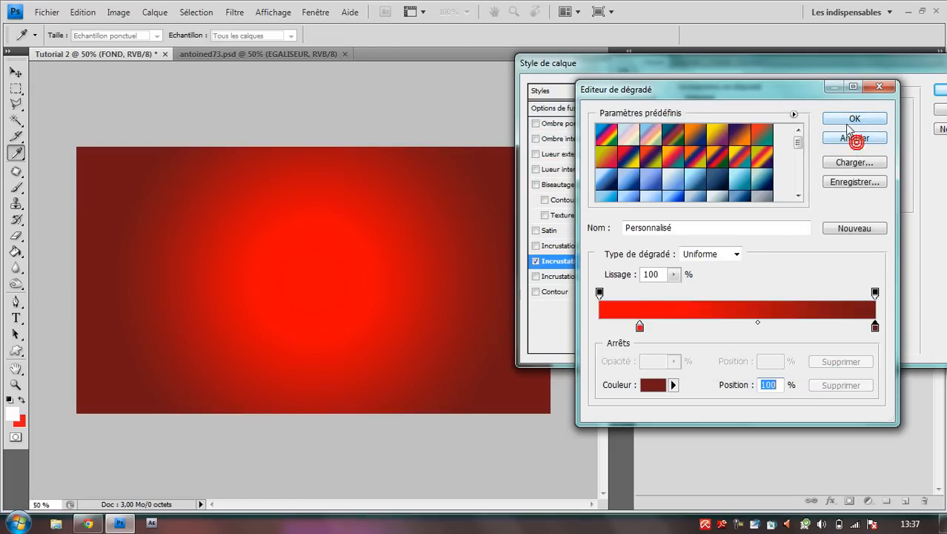
pyautogui.click(850, 122)
pyautogui.click(939, 90)
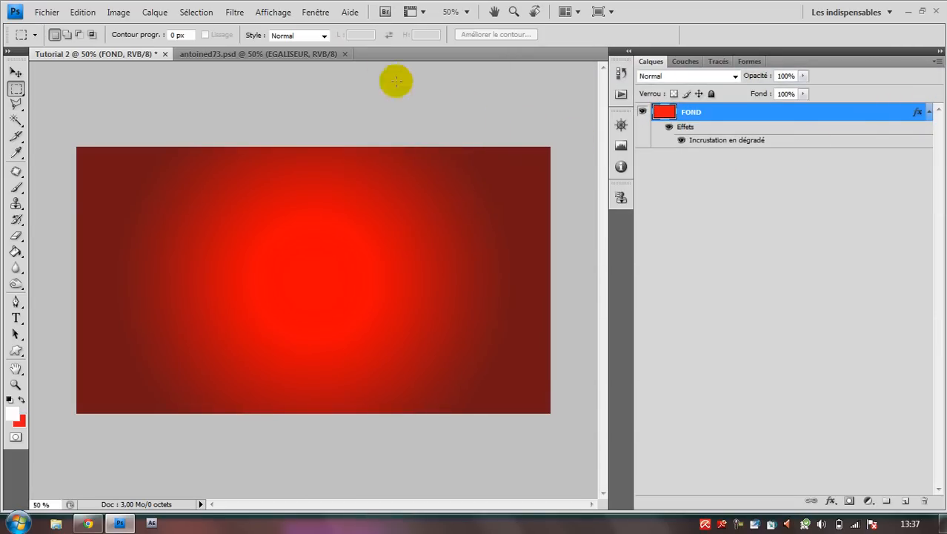
# - After checking the reference wallpaper, draw a wide, flat white ellipse as a shape layer across the lower part of the canvas
pyautogui.click(319, 56)
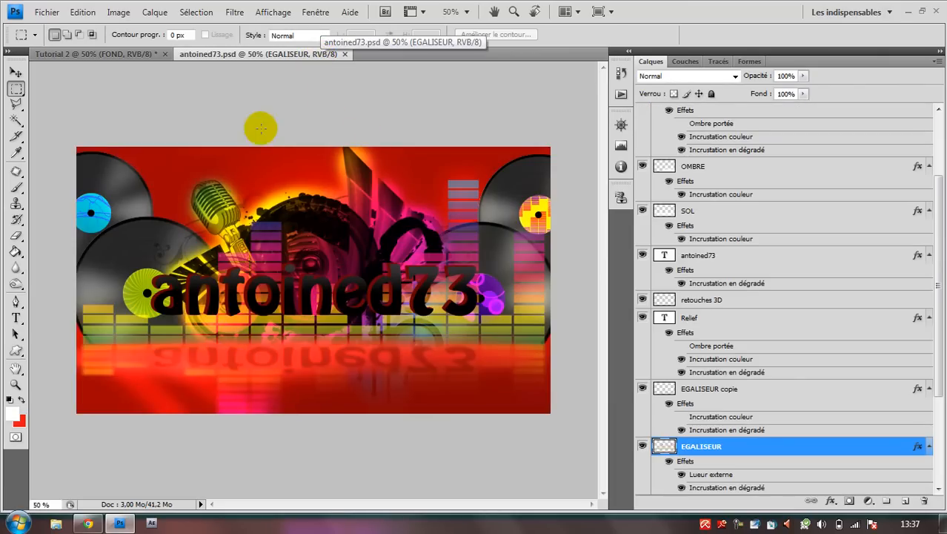
pyautogui.click(117, 54)
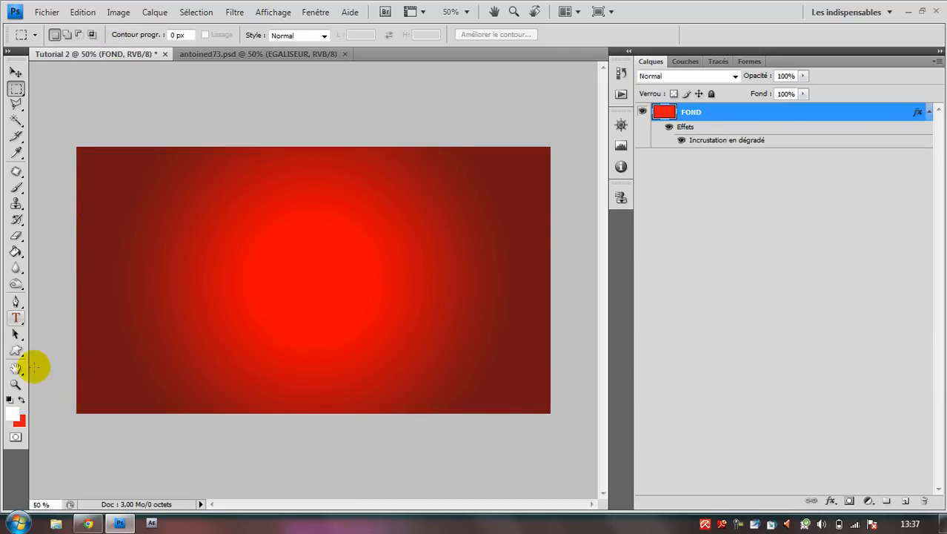
pyautogui.click(16, 350)
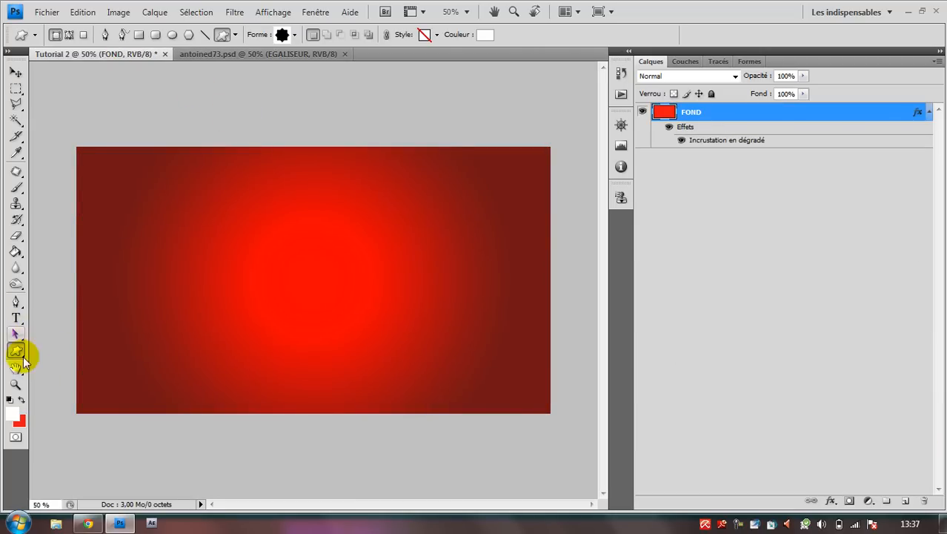
pyautogui.click(20, 350)
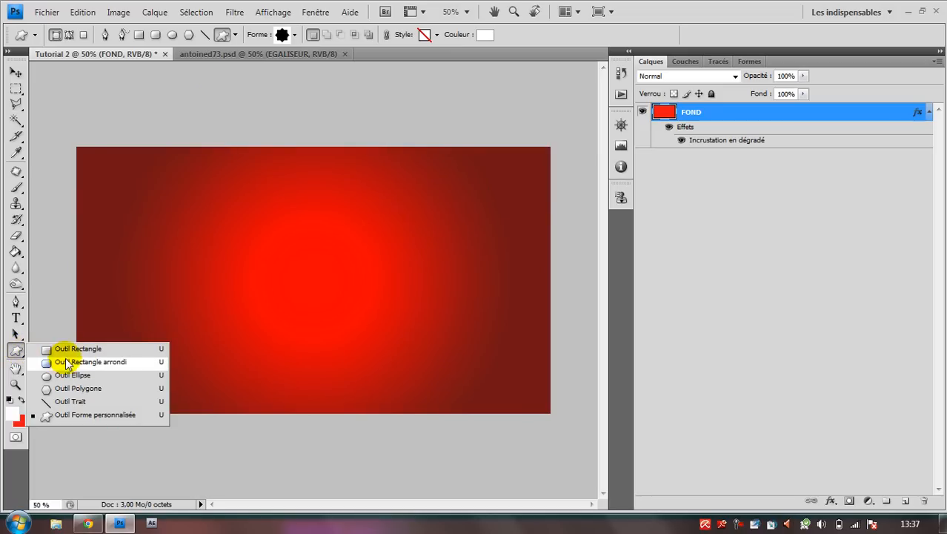
pyautogui.click(89, 375)
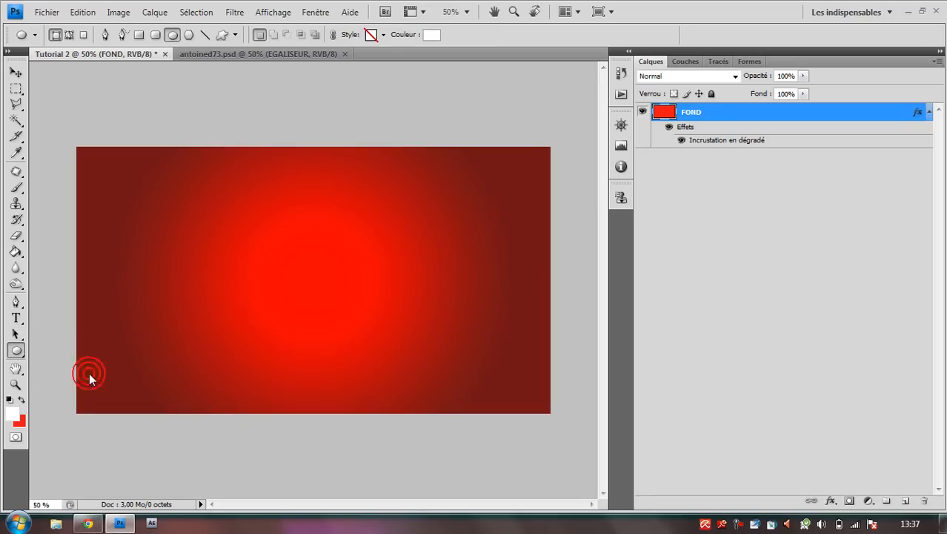
pyautogui.moveTo(127, 344); pyautogui.dragTo(510, 364)
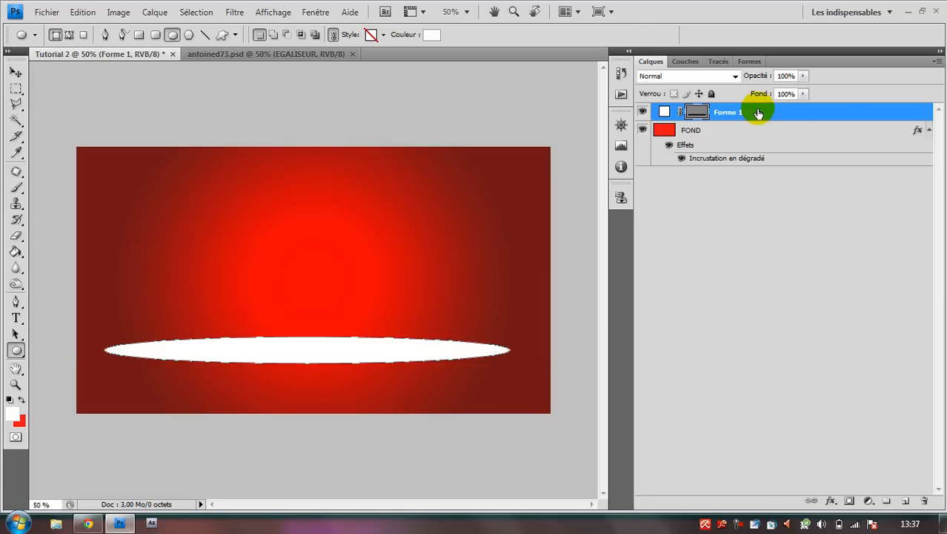
# - Change the ellipse's fill colour to light red fb2525
pyautogui.doubleClick(664, 111)
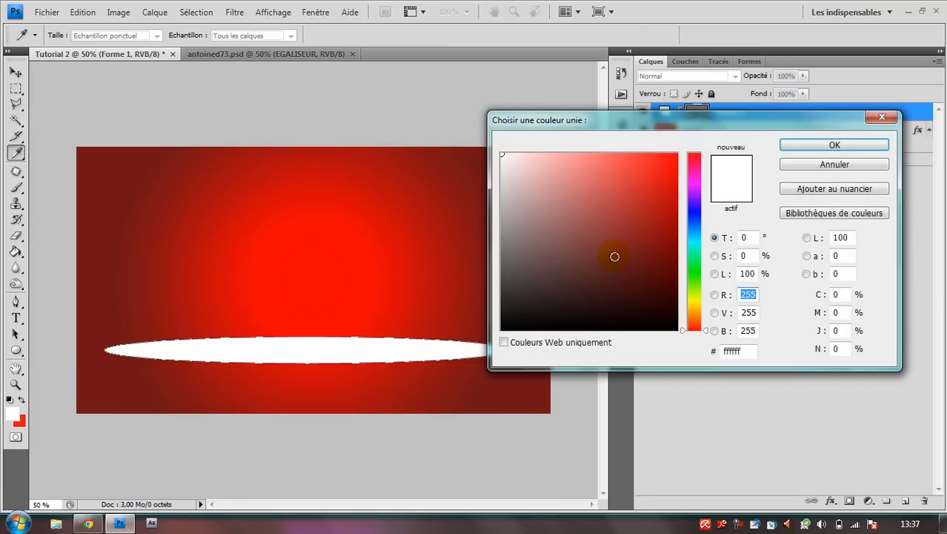
pyautogui.moveTo(584, 256)
pyautogui.mouseDown()
pyautogui.moveTo(678, 153)
pyautogui.moveTo(657, 163)
pyautogui.moveTo(634, 155)
pyautogui.mouseUp()
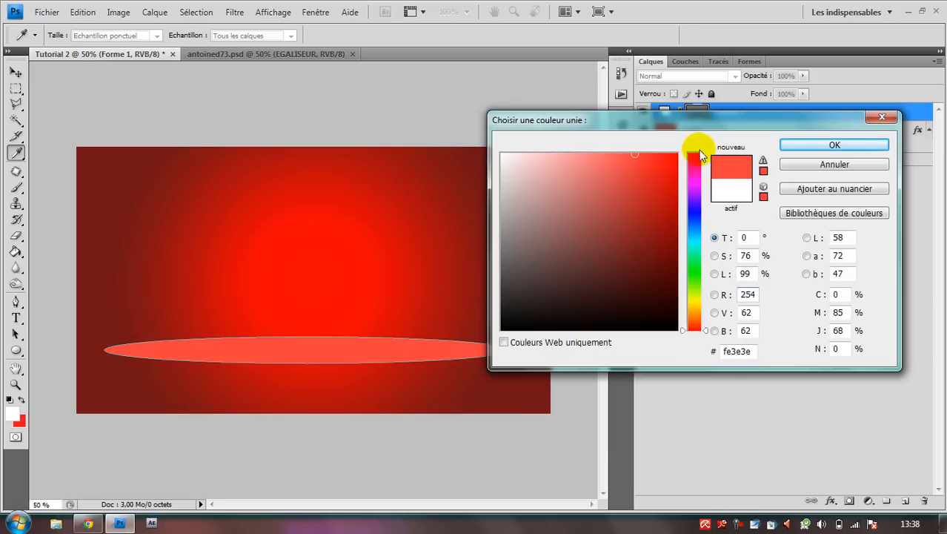
pyautogui.click(652, 154)
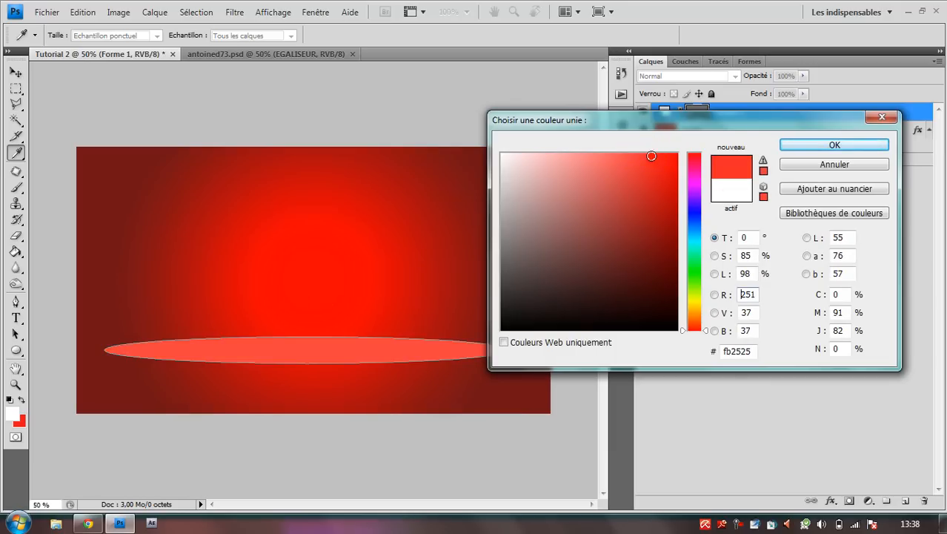
pyautogui.click(792, 146)
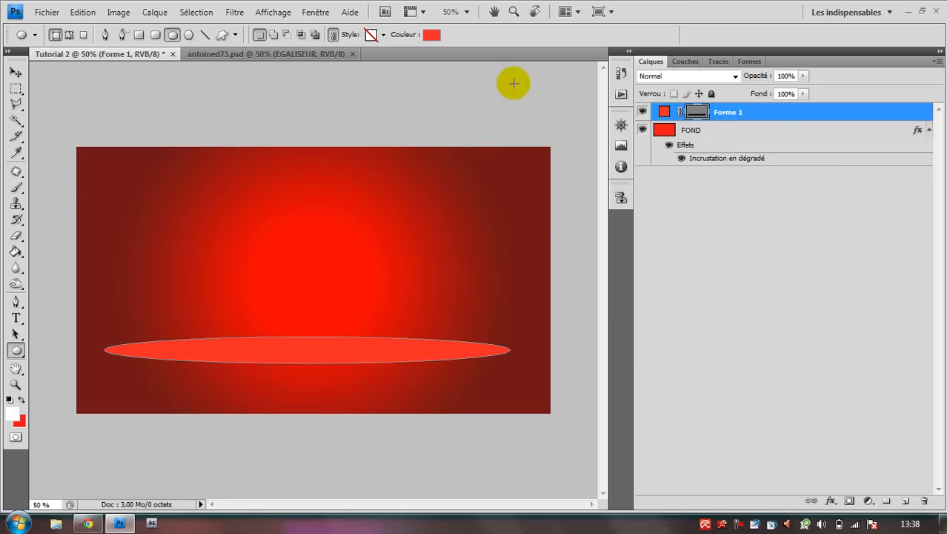
# - Rasterize the ellipse layer and apply a Gaussian Blur with a radius of about 21.6 pixels
pyautogui.click(237, 14)
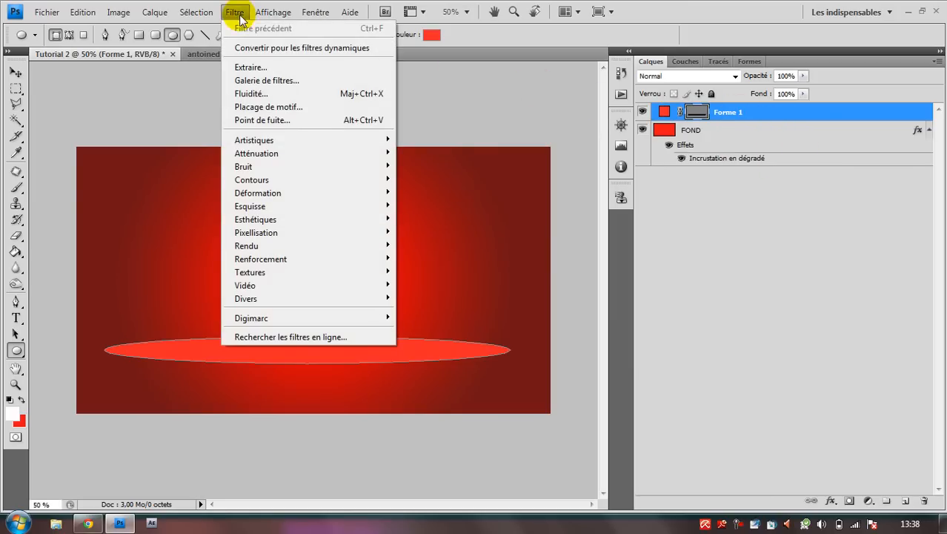
pyautogui.moveTo(372, 182)
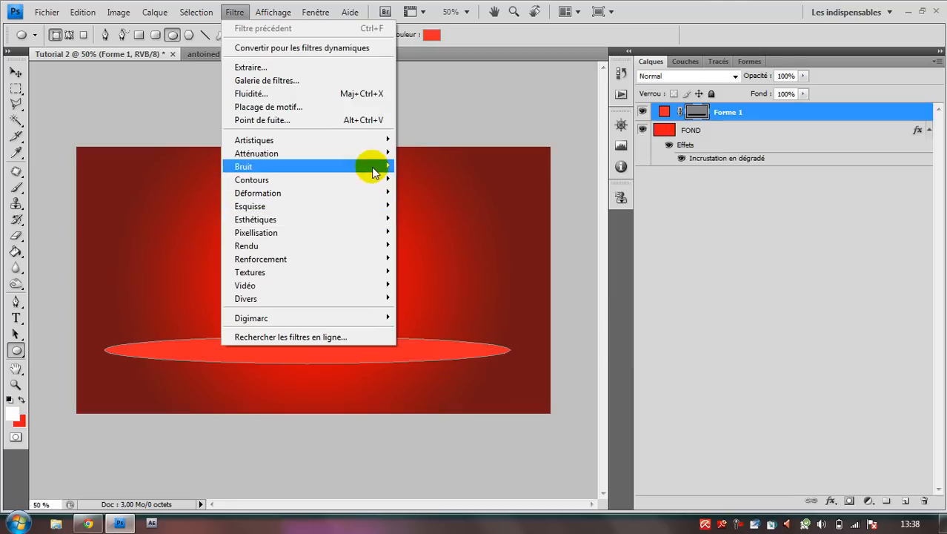
pyautogui.moveTo(373, 159)
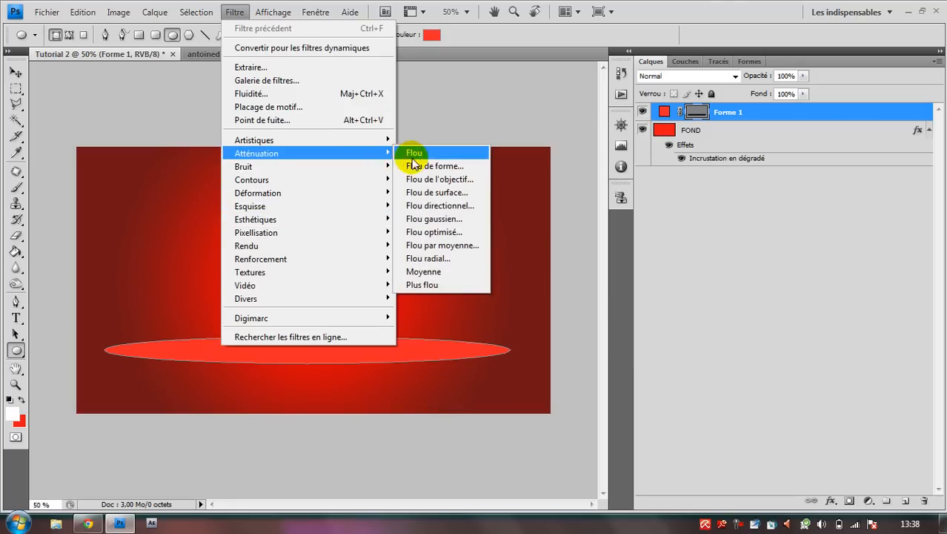
pyautogui.click(475, 219)
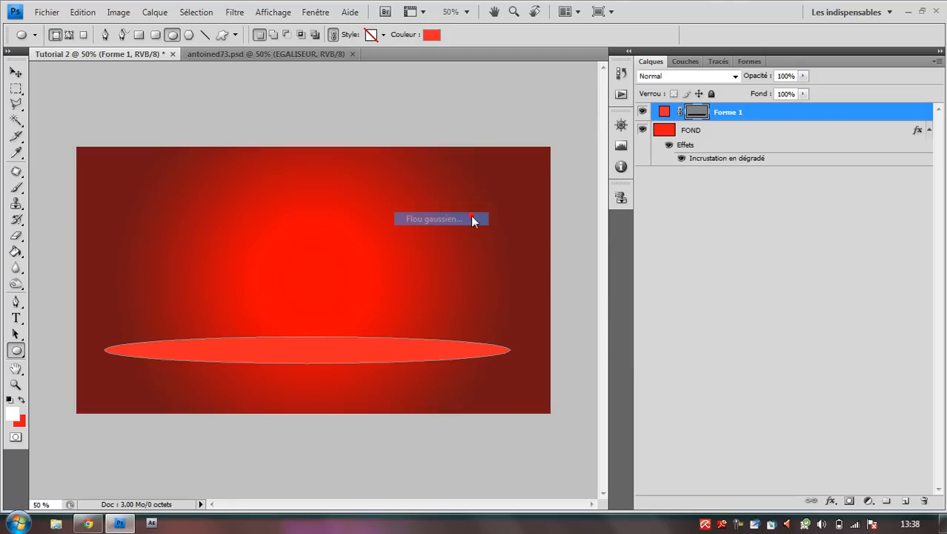
pyautogui.click(462, 216)
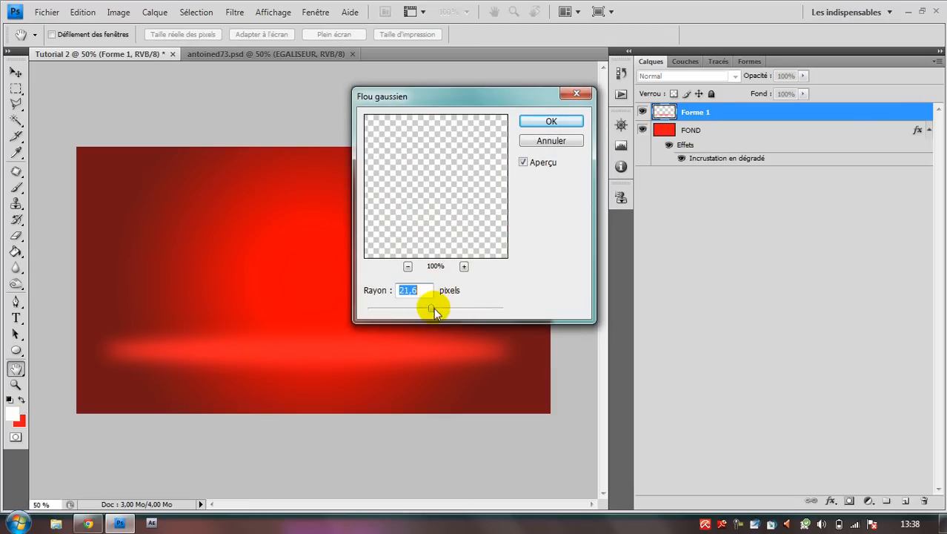
pyautogui.moveTo(433, 310)
pyautogui.mouseDown()
pyautogui.moveTo(393, 309)
pyautogui.moveTo(432, 314)
pyautogui.mouseUp()
pyautogui.click(551, 121)
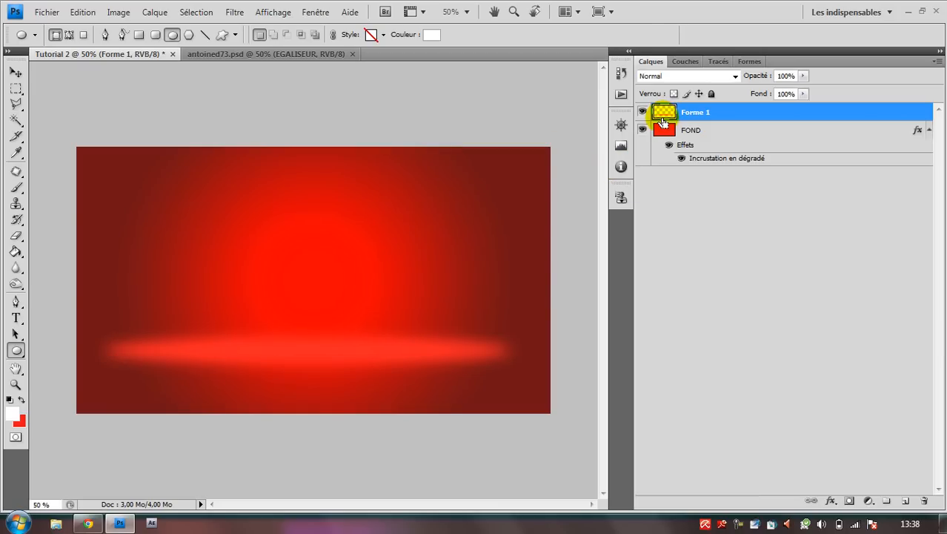
# - Stretch the blurred ellipse downward with Free Transform to about 113% of its height and apply the transformation
pyautogui.hotkey('ctrl', 't')
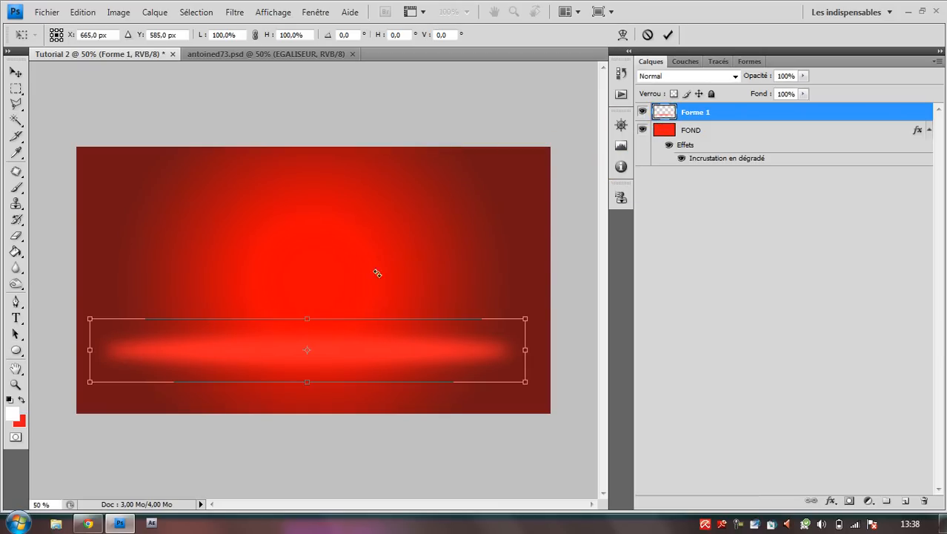
pyautogui.moveTo(309, 382); pyautogui.dragTo(312, 390)
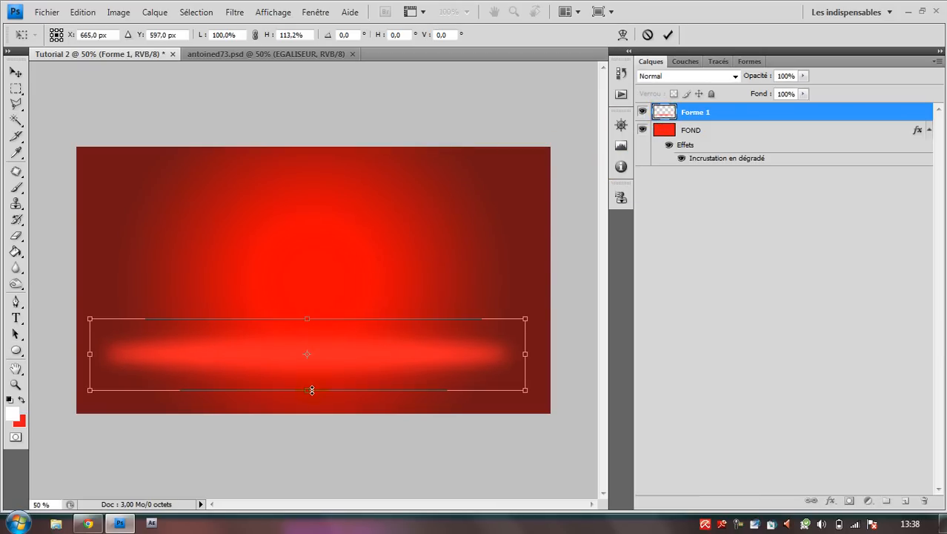
pyautogui.click(668, 34)
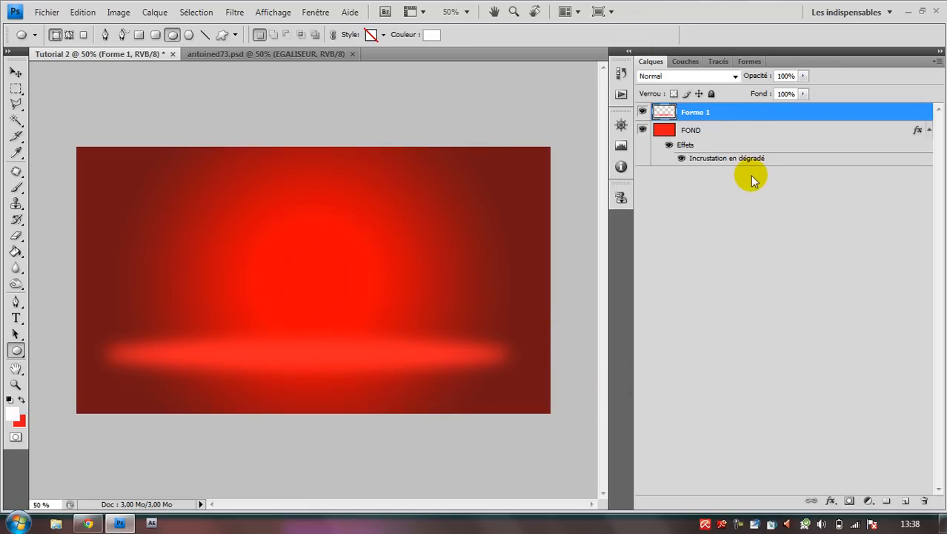
# - Duplicate the blurred ellipse layer and rename the original layer SOL
pyautogui.hotkey('ctrl', 'j')
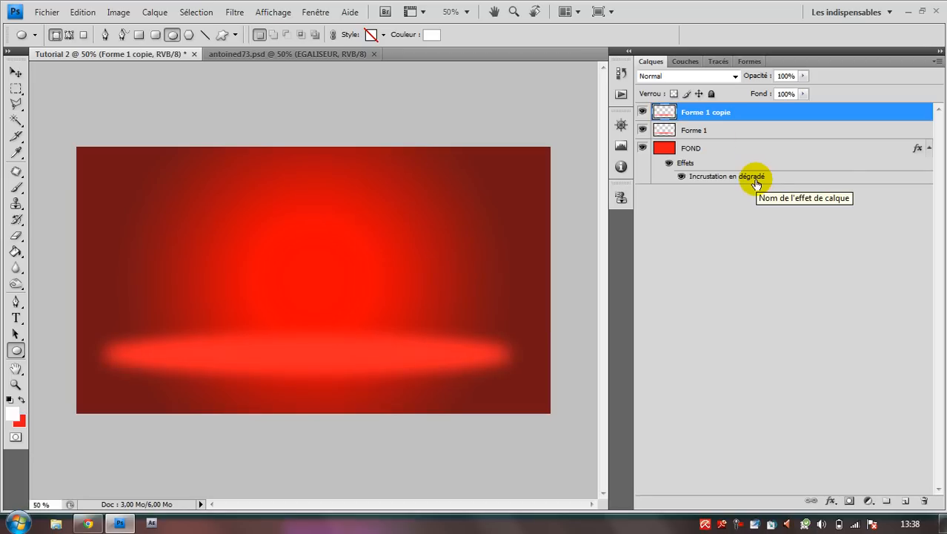
pyautogui.doubleClick(706, 129)
pyautogui.doubleClick(705, 131)
pyautogui.moveTo(704, 130); pyautogui.dragTo(670, 131)
pyautogui.write('SOL')
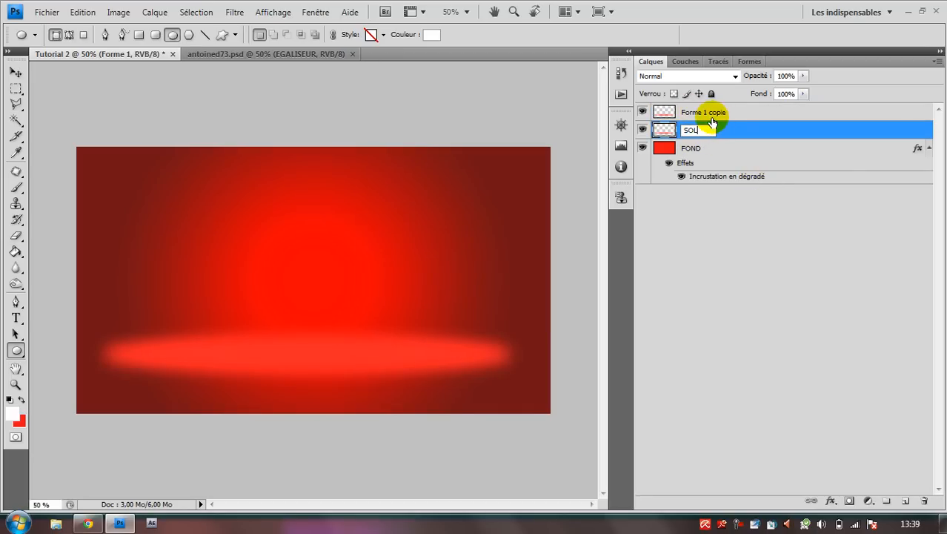
# - Rename the duplicated ellipse layer OMBRE
pyautogui.click(710, 115)
pyautogui.doubleClick(706, 112)
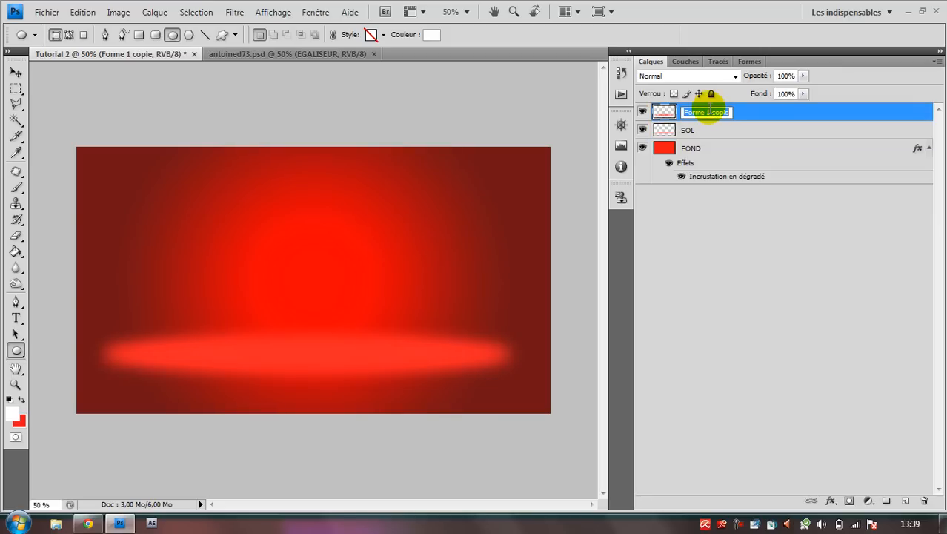
pyautogui.write('OMBRE')
pyautogui.click(704, 230)
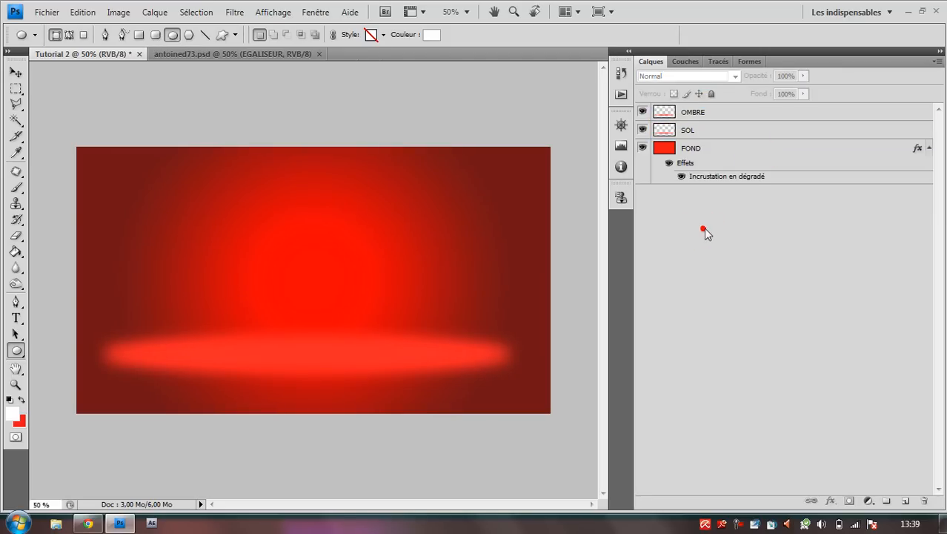
# - Add a colour overlay to the OMBRE layer, sampling the background's dark red corner and shifting it to a slightly darker, more saturated red
pyautogui.click(717, 113)
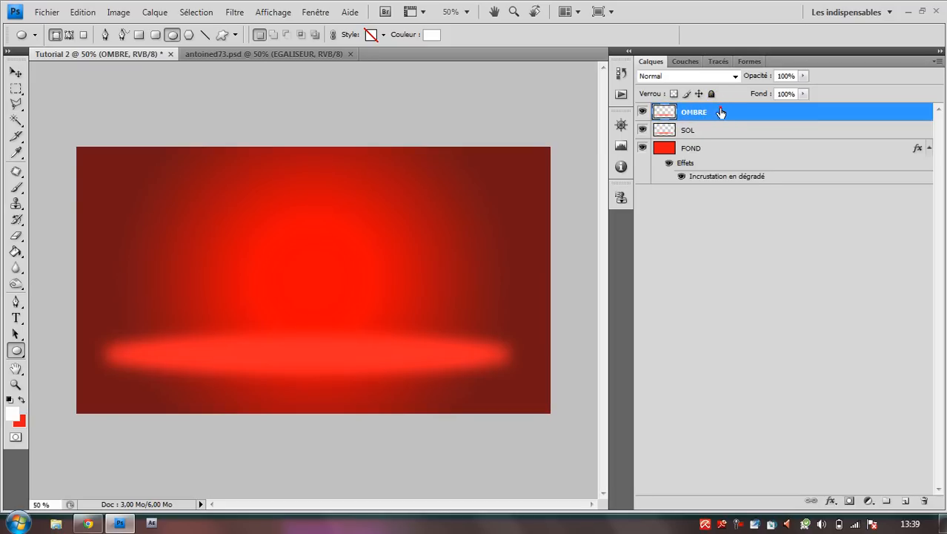
pyautogui.doubleClick(719, 113)
pyautogui.moveTo(681, 68); pyautogui.dragTo(534, 68)
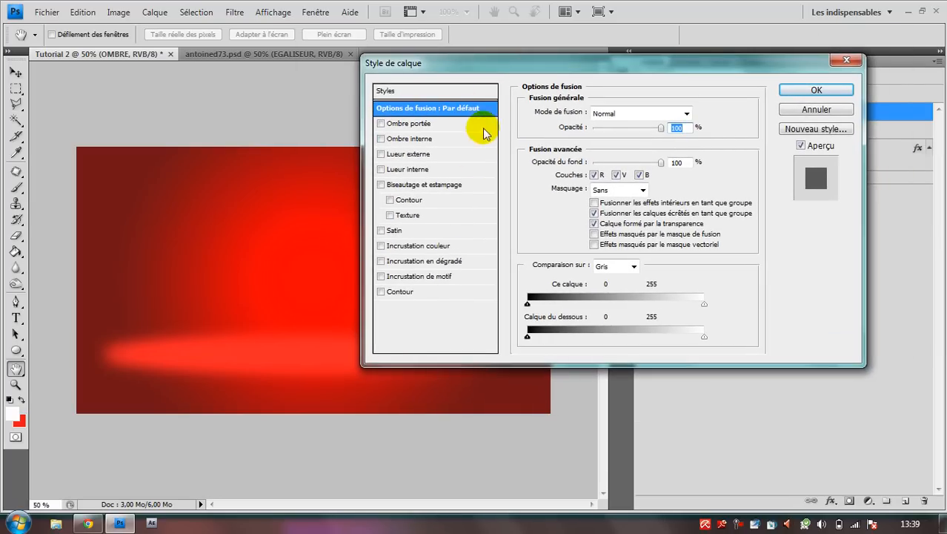
pyautogui.click(382, 246)
pyautogui.click(392, 247)
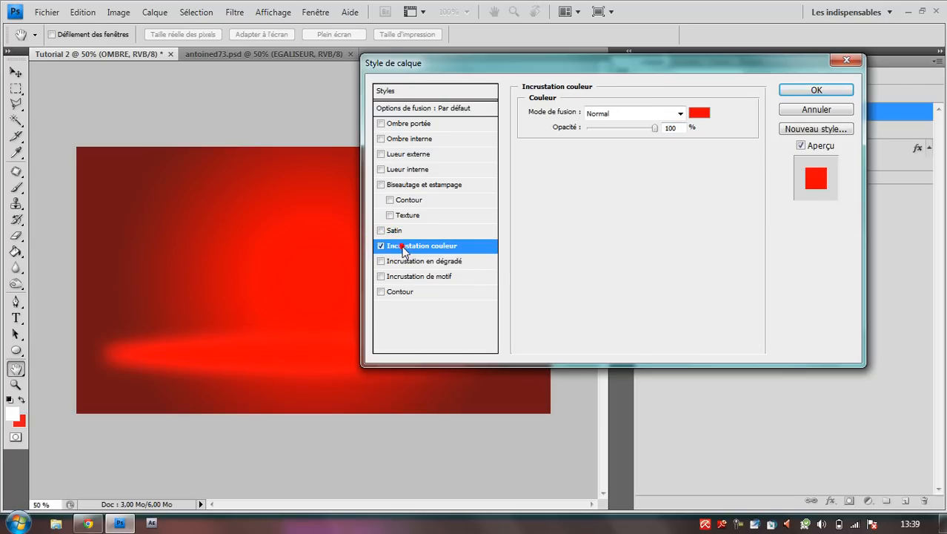
pyautogui.click(697, 113)
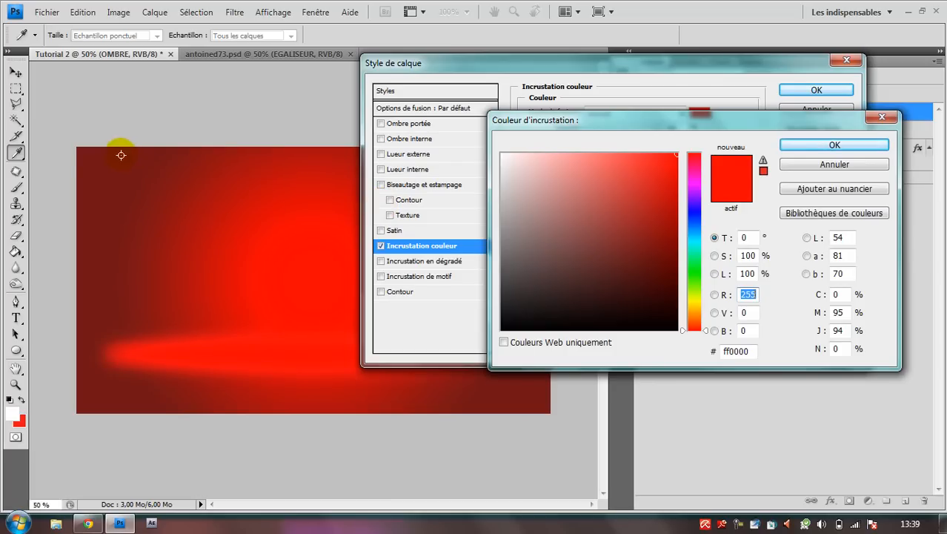
pyautogui.click(91, 155)
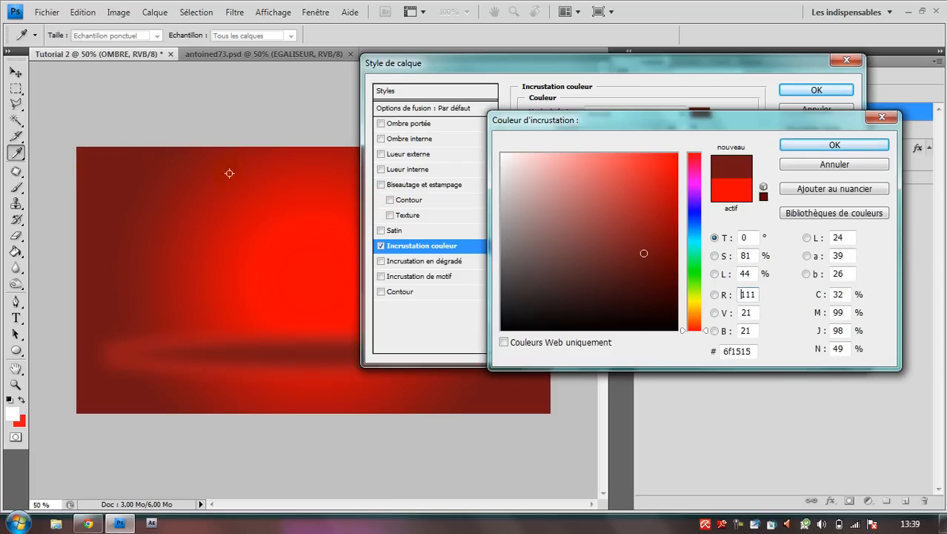
pyautogui.moveTo(643, 253); pyautogui.dragTo(666, 265)
pyautogui.click(810, 144)
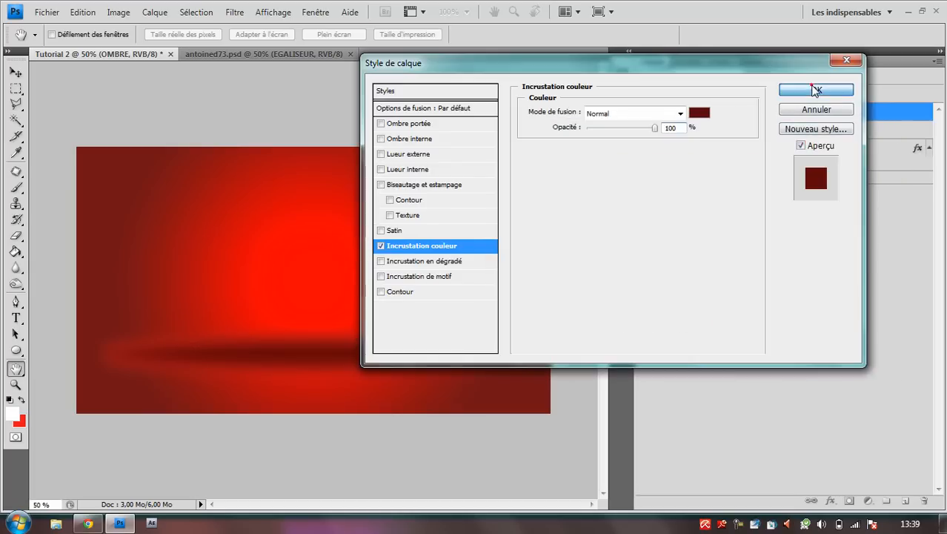
pyautogui.click(816, 90)
# - Free-transform the OMBRE ellipse to about 86.7% width and 235.9% height, extending beyond the canvas's lower-right corner, and apply the transformation
pyautogui.hotkey('ctrl', 't')
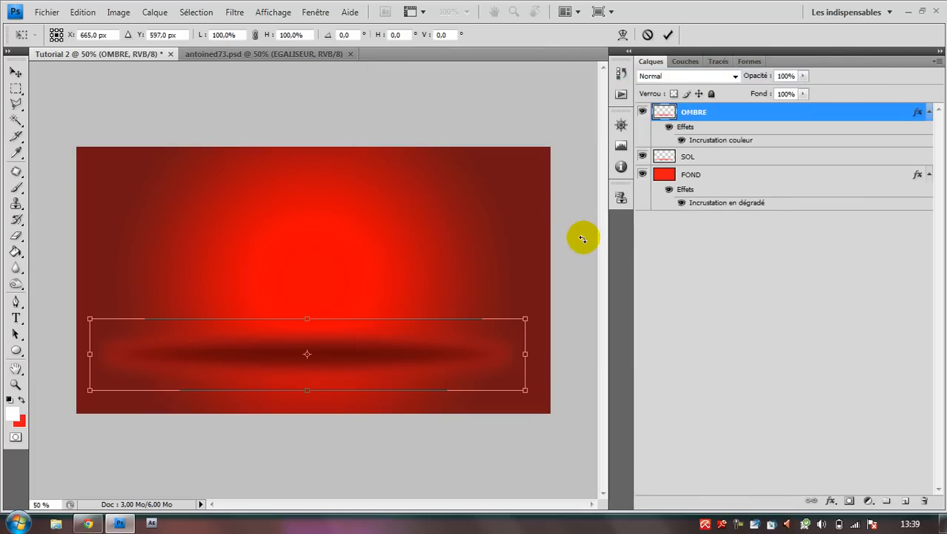
pyautogui.moveTo(90, 319); pyautogui.dragTo(307, 331)
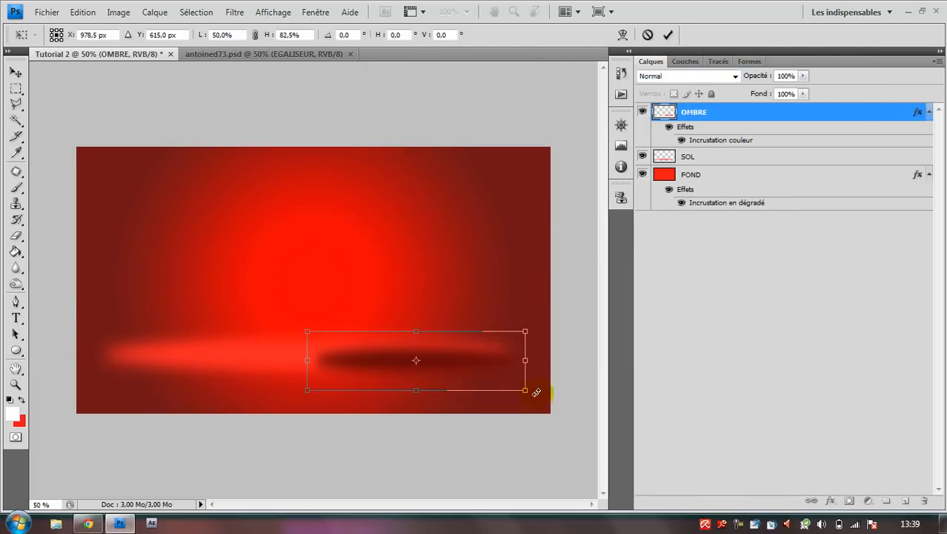
pyautogui.moveTo(525, 390); pyautogui.dragTo(611, 488)
pyautogui.moveTo(310, 331); pyautogui.dragTo(234, 317)
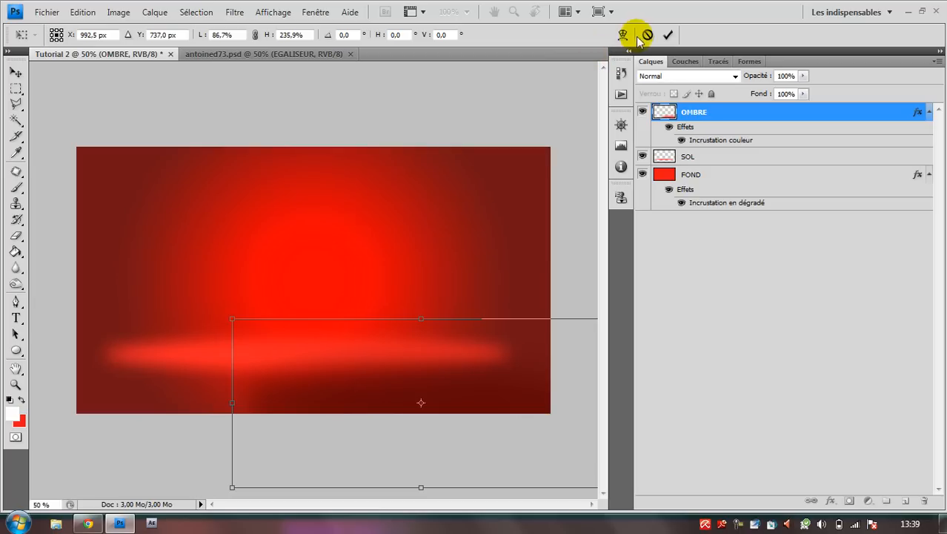
pyautogui.click(668, 34)
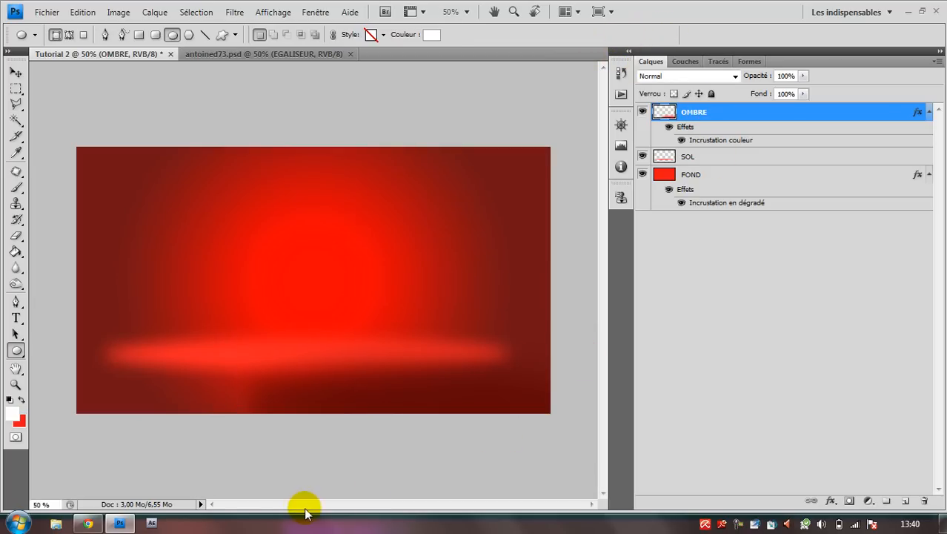
# - Check the reference wallpaper, then draw a text box above the floor ellipse in Tutorial 2 with the font Hobo Std at 60 pt
pyautogui.click(202, 54)
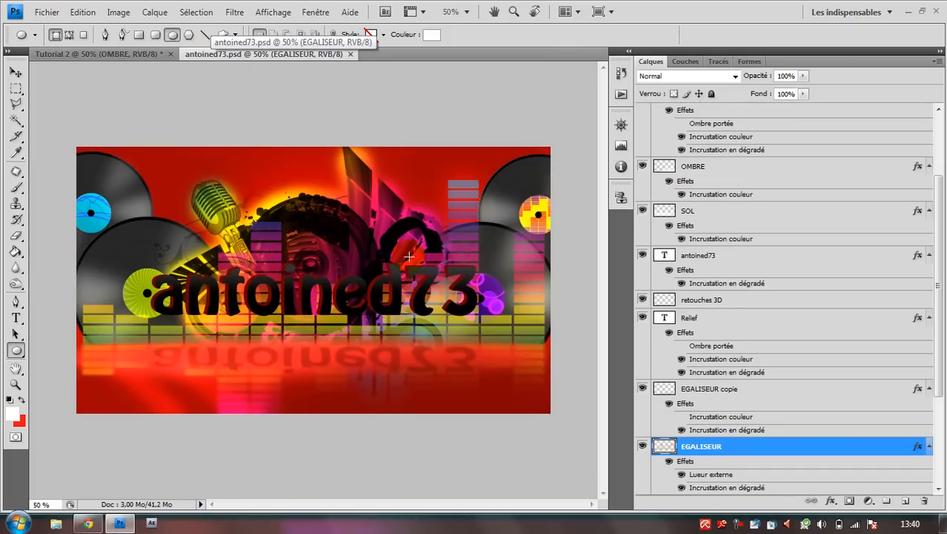
pyautogui.click(141, 54)
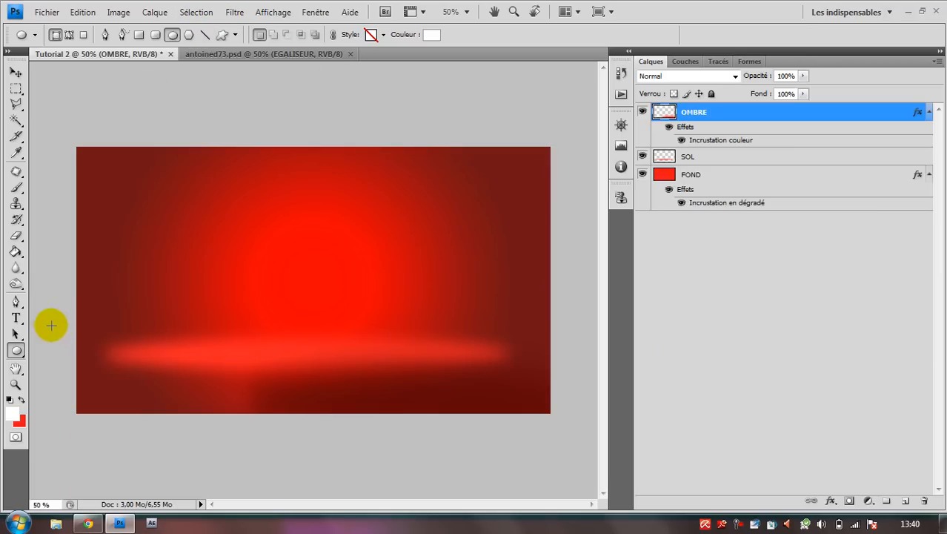
pyautogui.click(16, 317)
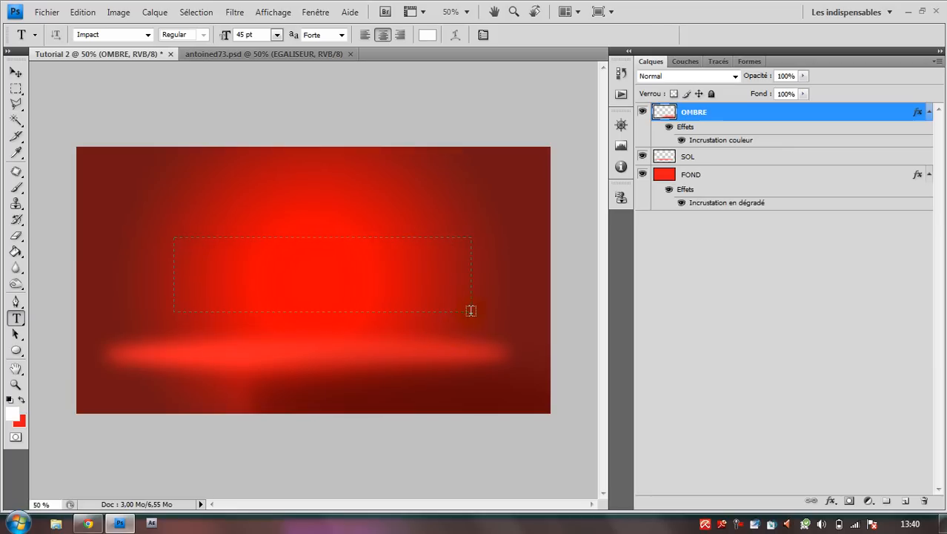
pyautogui.moveTo(471, 310); pyautogui.dragTo(470, 319)
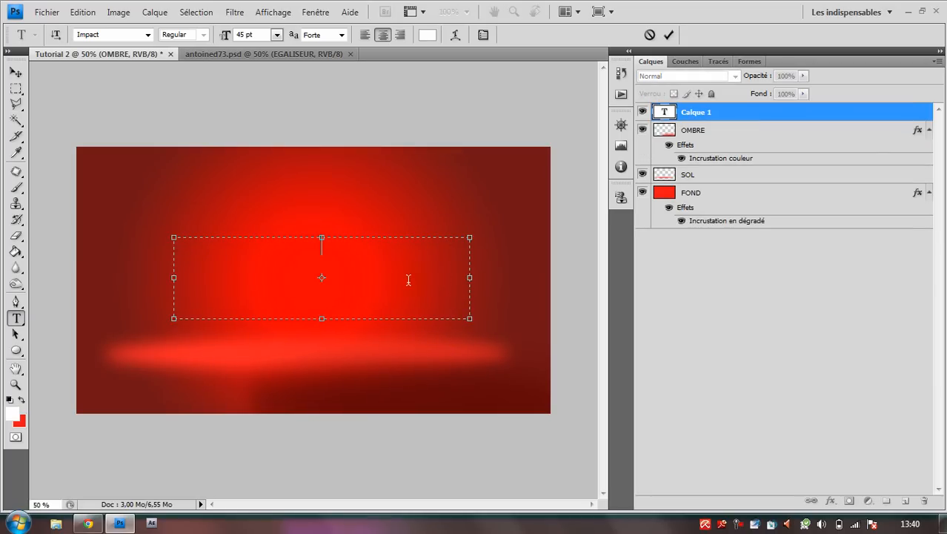
pyautogui.click(277, 35)
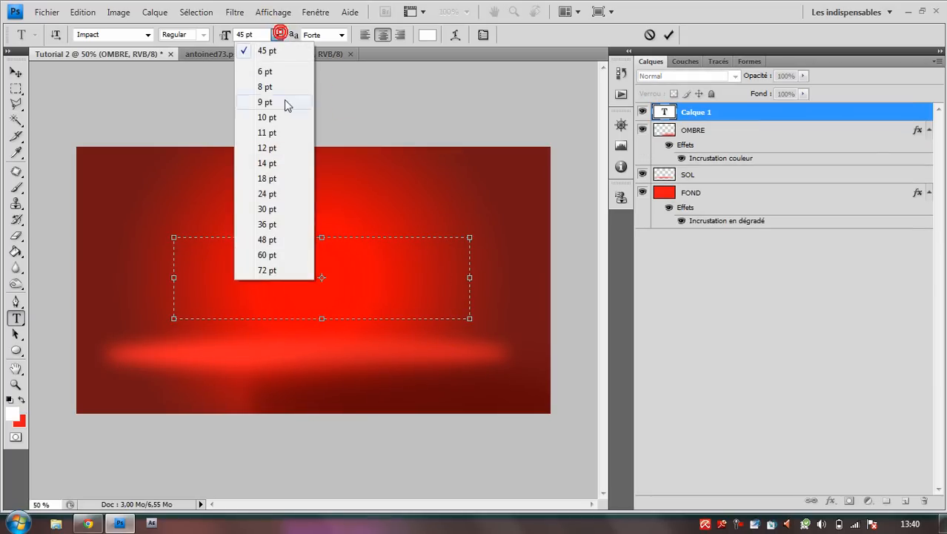
pyautogui.click(282, 254)
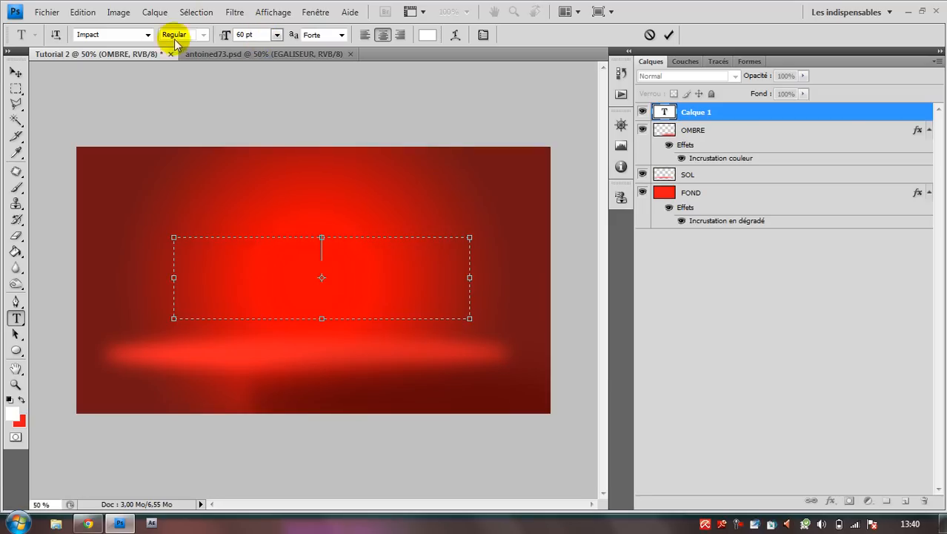
pyautogui.click(147, 35)
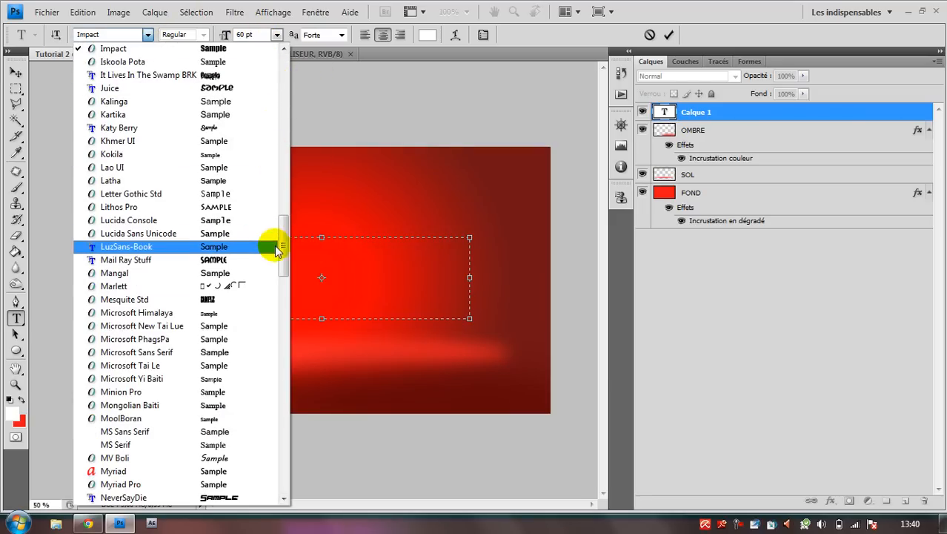
pyautogui.moveTo(287, 250); pyautogui.dragTo(275, 212)
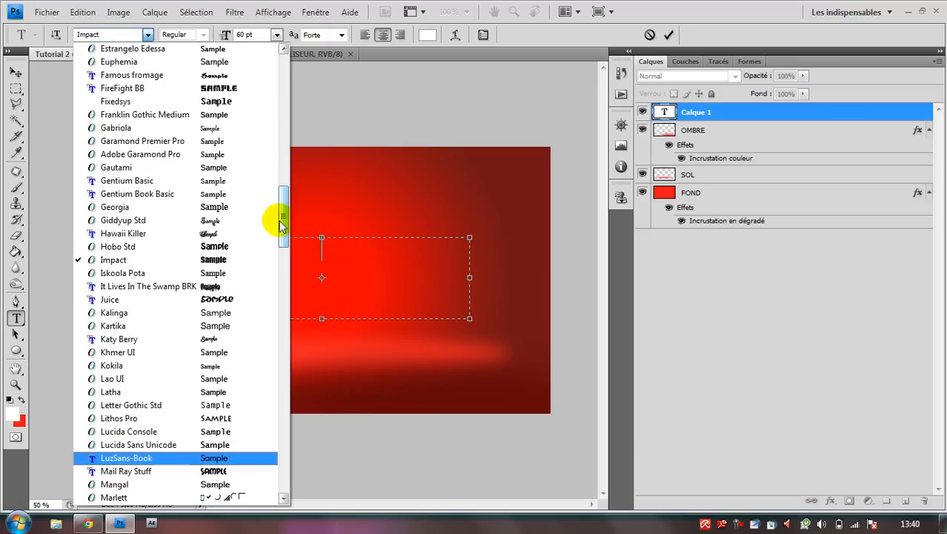
pyautogui.click(253, 247)
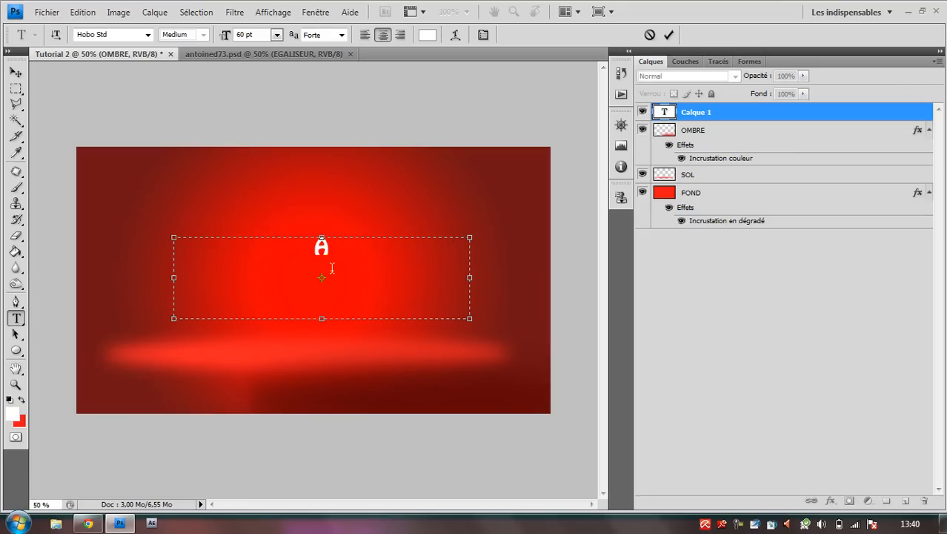
pyautogui.write('ntoined')
pyautogui.press('BackSpace')
pyautogui.press('BackSpace')
pyautogui.press('BackSpace')
pyautogui.press('BackSpace')
pyautogui.press('BackSpace')
pyautogui.press('BackSpace')
pyautogui.press('BackSpace')
pyautogui.press('BackSpace')
# - Enter "Tutorial 2" as left-aligned text and shrink the text box to fit it closely
pyautogui.write('Tutorial')
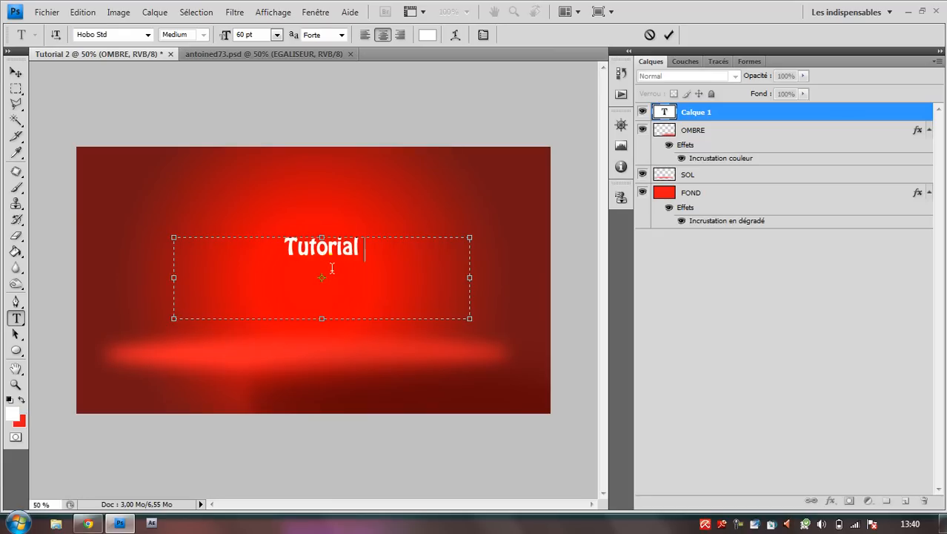
pyautogui.write(' 2')
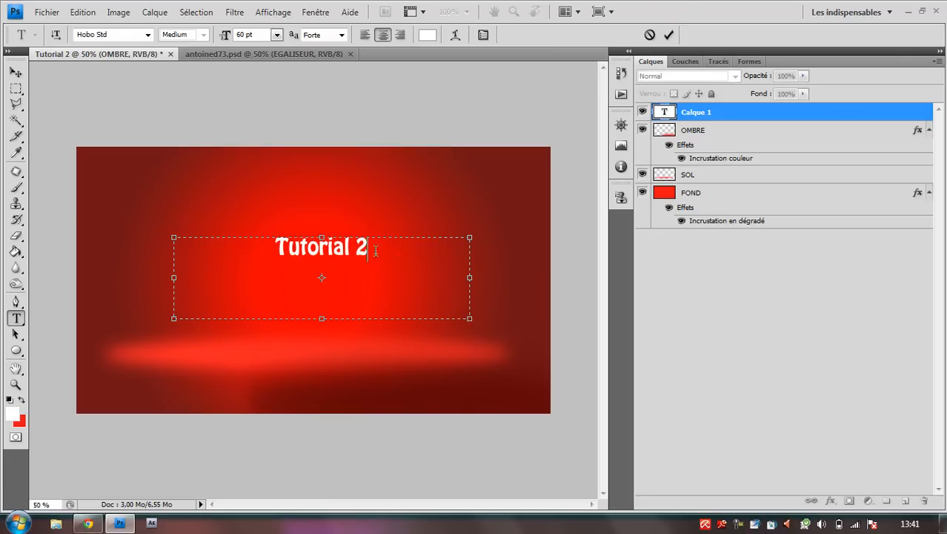
pyautogui.moveTo(376, 251); pyautogui.dragTo(235, 249)
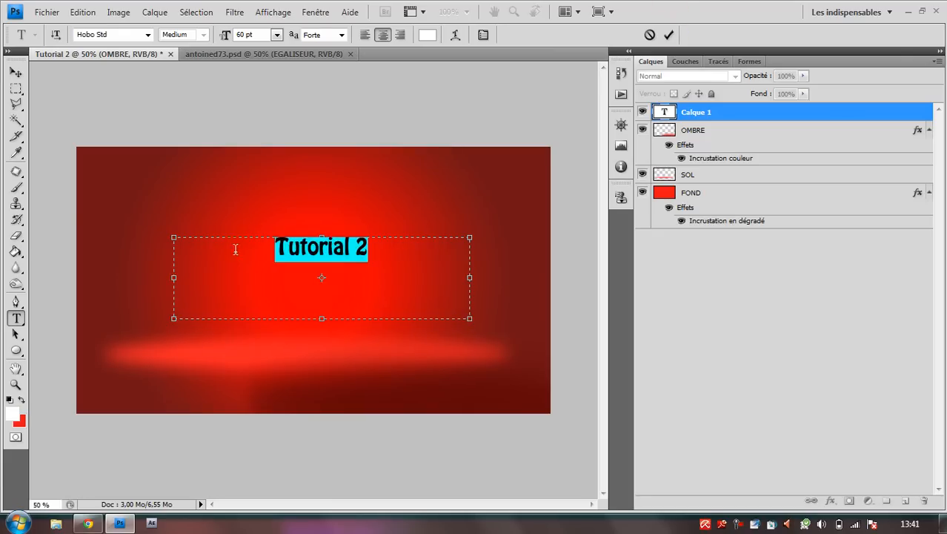
pyautogui.click(365, 35)
pyautogui.moveTo(470, 319); pyautogui.dragTo(274, 266)
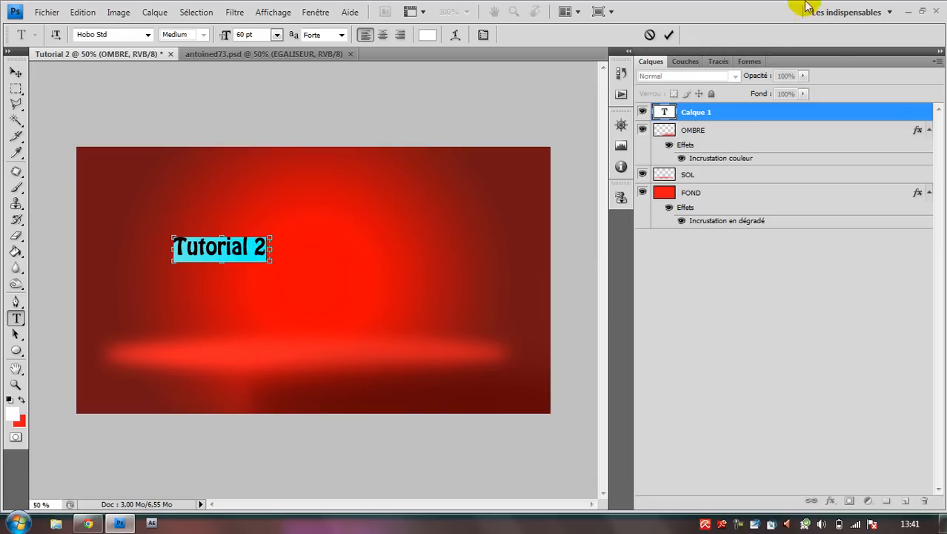
pyautogui.click(670, 35)
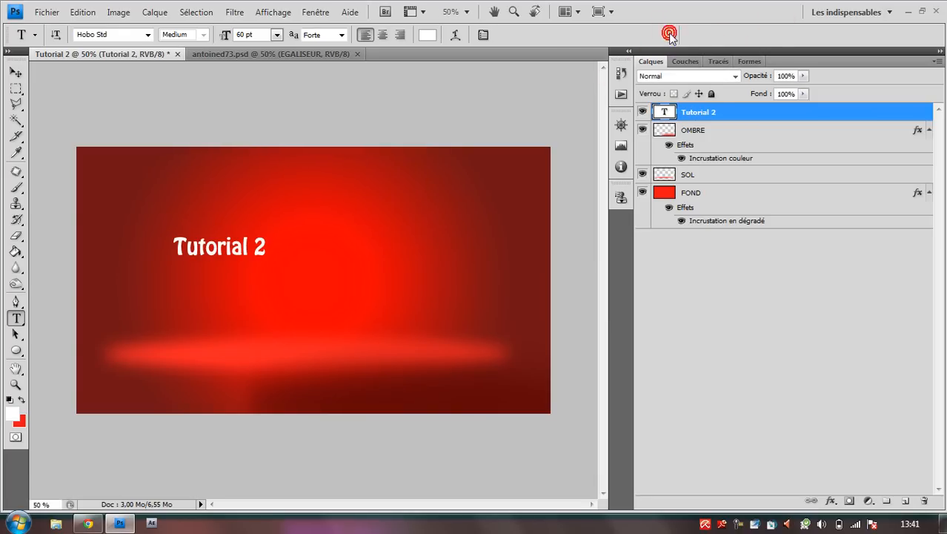
# - Scale the Tutorial 2 text to about 279% width and 239.8% height and place it just above the floor ellipse
pyautogui.hotkey('ctrl', 't')
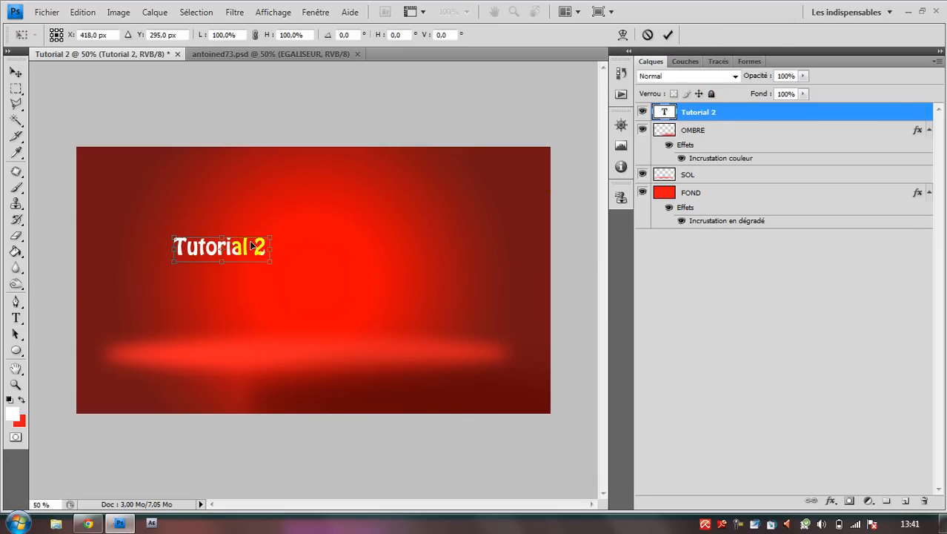
pyautogui.moveTo(272, 263); pyautogui.dragTo(444, 299)
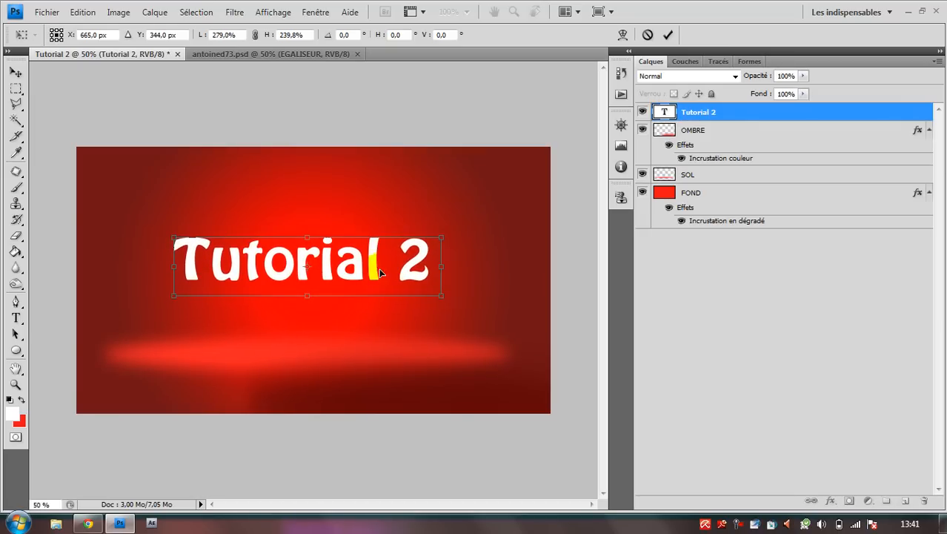
pyautogui.moveTo(377, 270); pyautogui.dragTo(381, 293)
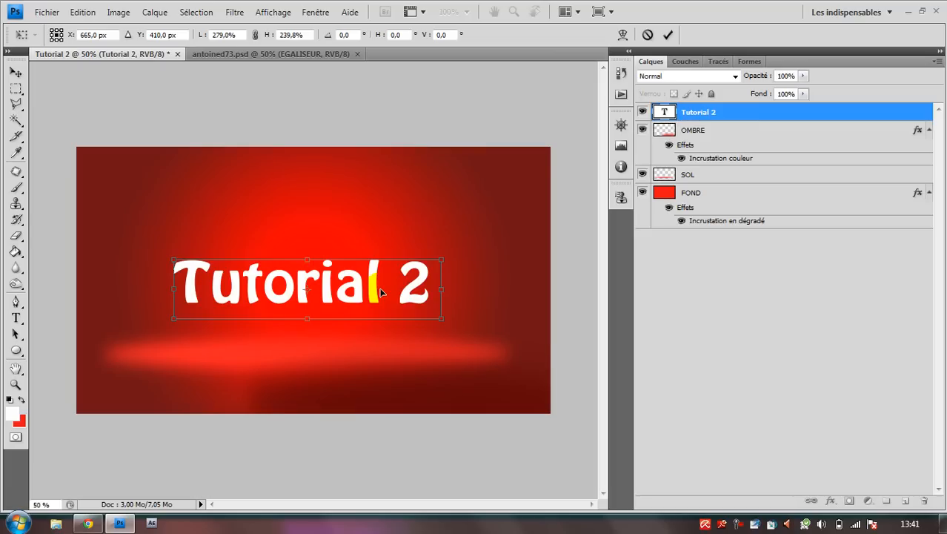
pyautogui.click(667, 35)
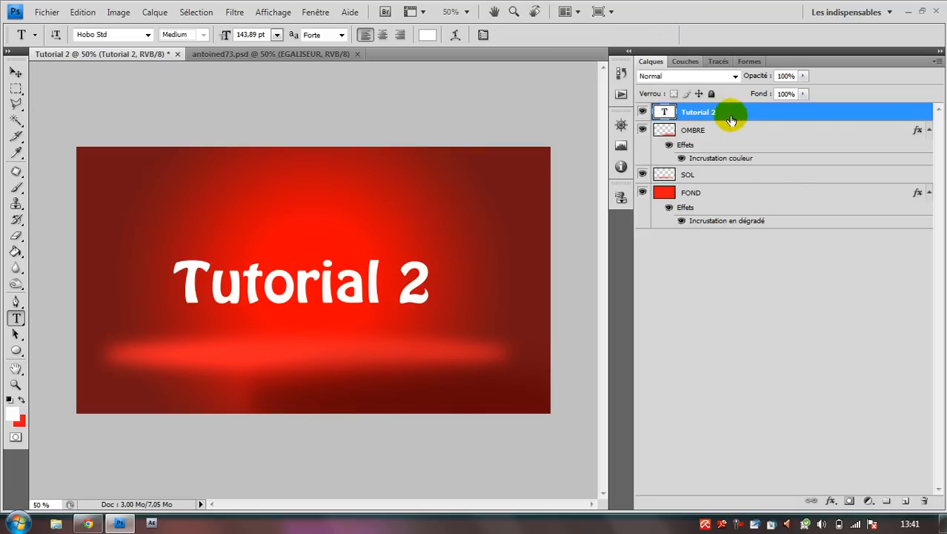
# - Change the colour of the Tutorial 2 text to black (000000)
pyautogui.doubleClick(664, 112)
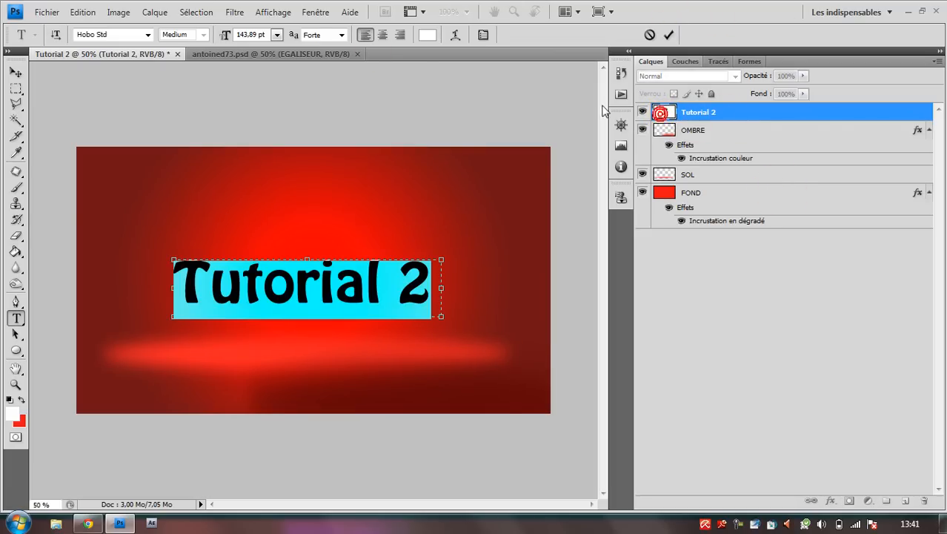
pyautogui.click(426, 35)
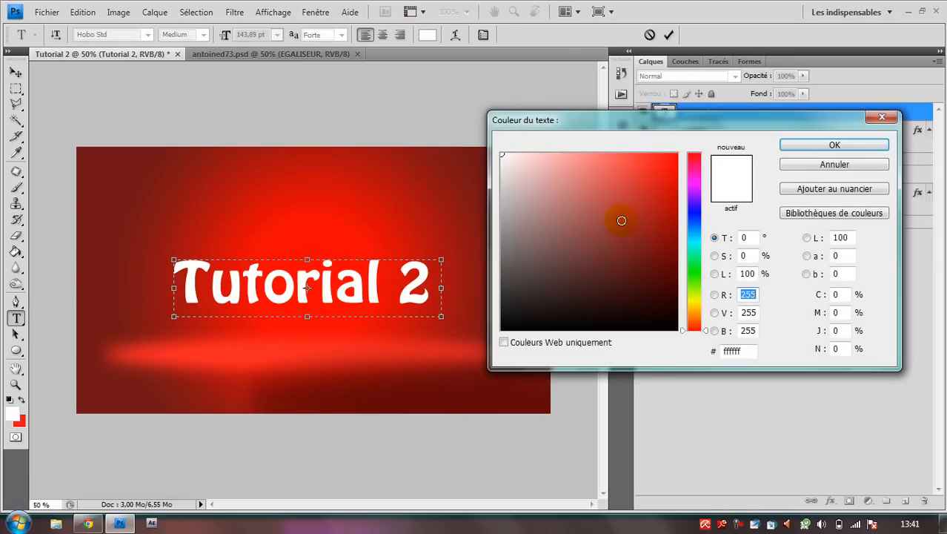
pyautogui.moveTo(622, 220); pyautogui.dragTo(449, 351)
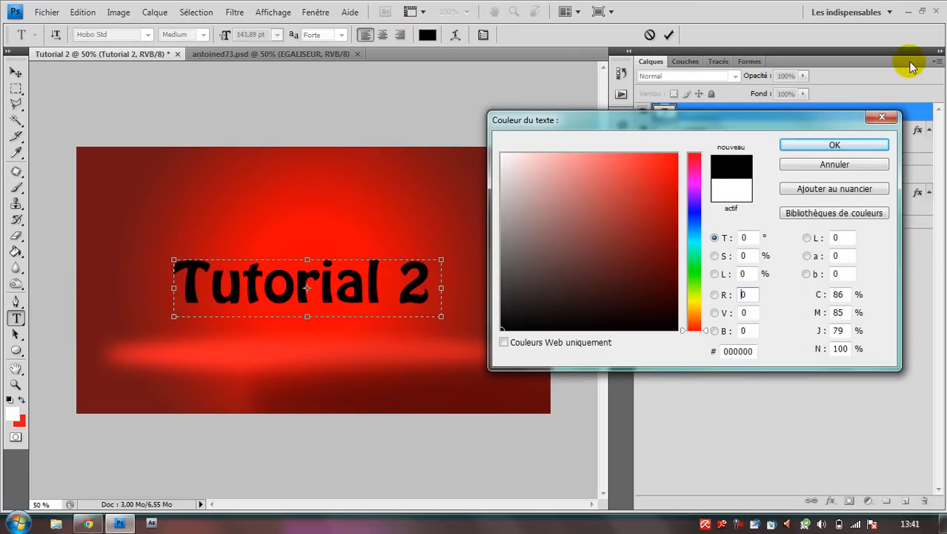
pyautogui.click(835, 146)
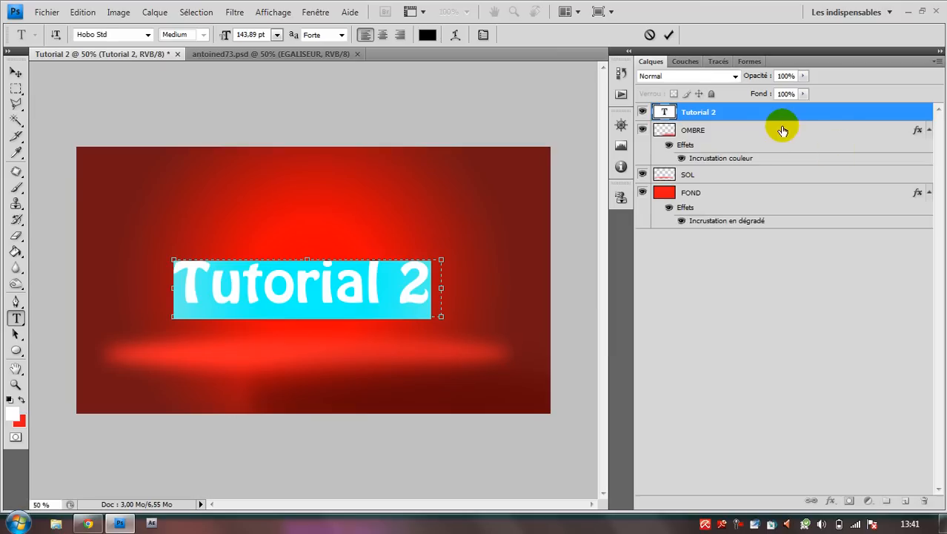
pyautogui.click(669, 35)
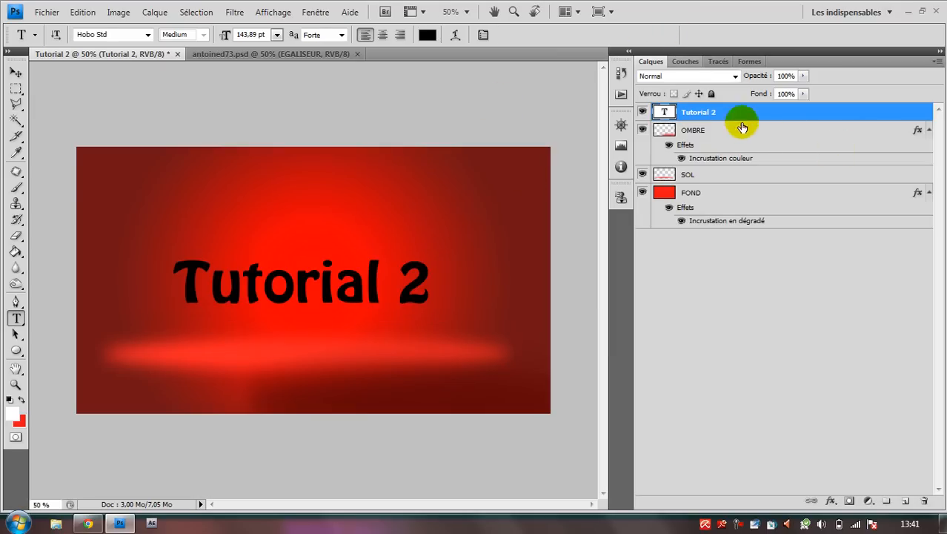
# - Duplicate the Tutorial 2 text layer, nudge the copy slightly left and up, and place it beneath the original in the layer stack
pyautogui.hotkey('ctrl', 'j')
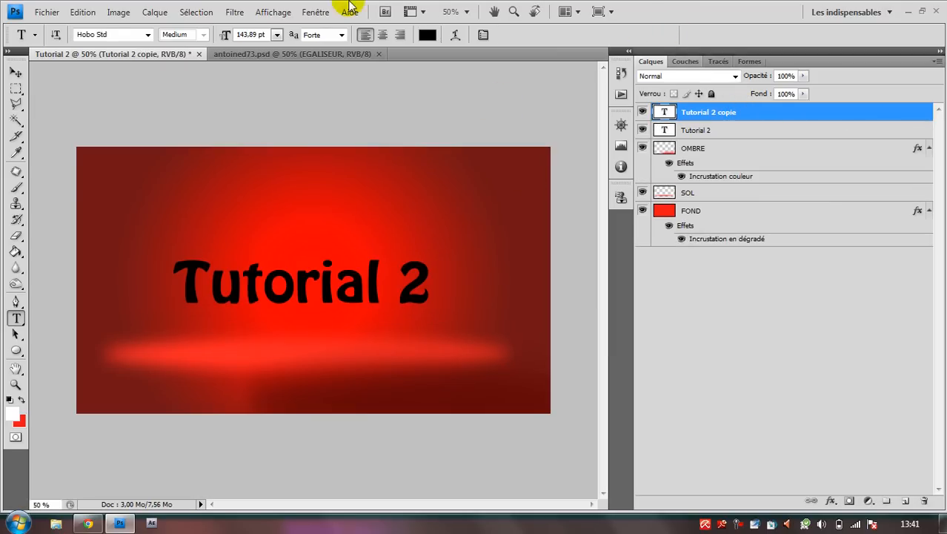
pyautogui.click(17, 73)
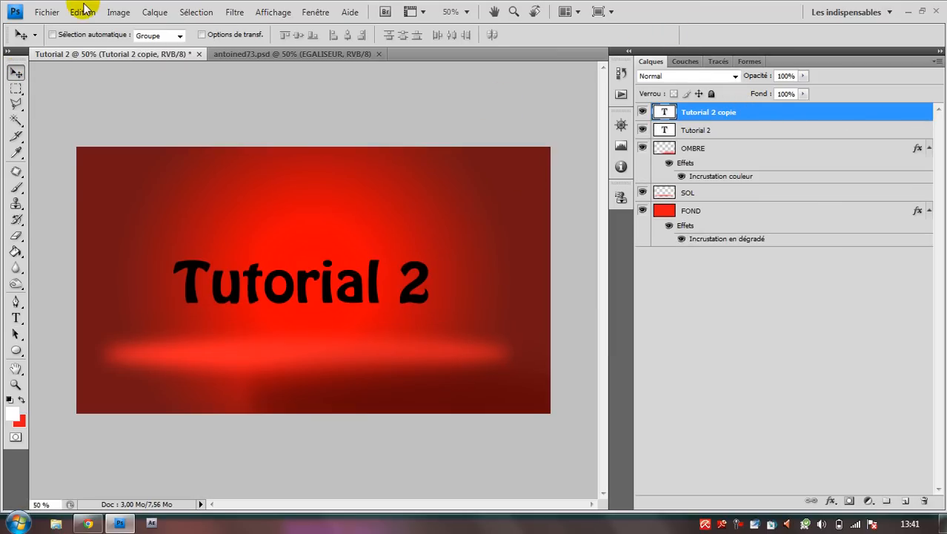
pyautogui.press('Left')
pyautogui.press('Left')
pyautogui.press('Left')
pyautogui.press('Left')
pyautogui.press('Up')
pyautogui.press('Up')
pyautogui.press('Up')
pyautogui.press('Up')
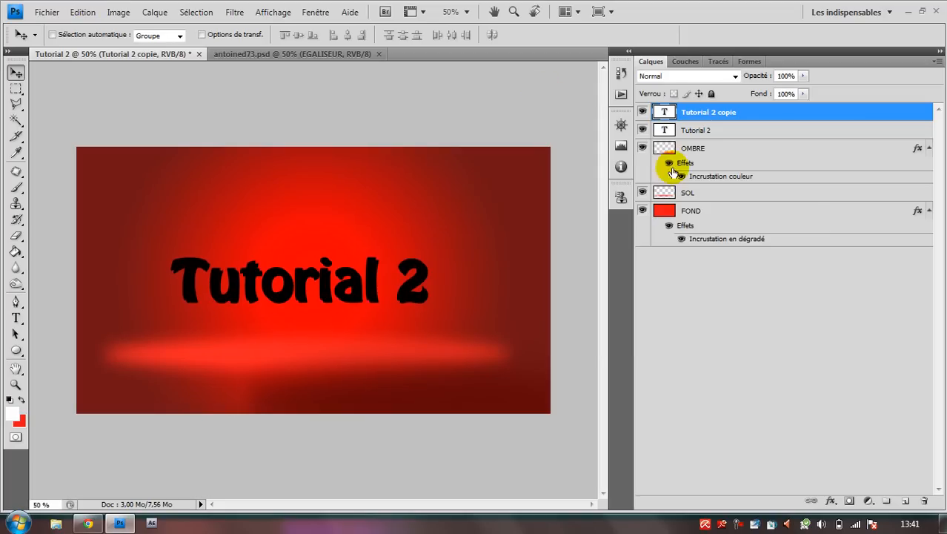
pyautogui.moveTo(750, 113); pyautogui.dragTo(753, 132)
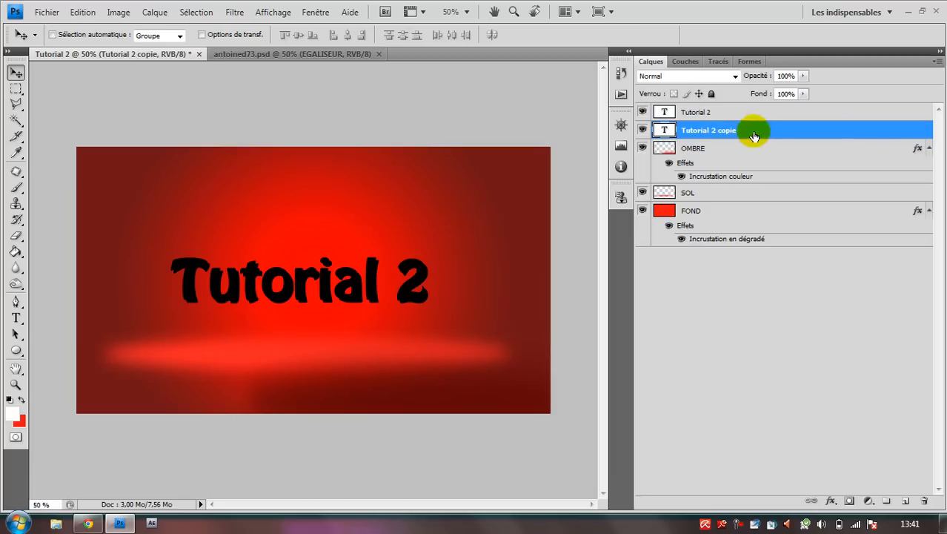
pyautogui.doubleClick(750, 139)
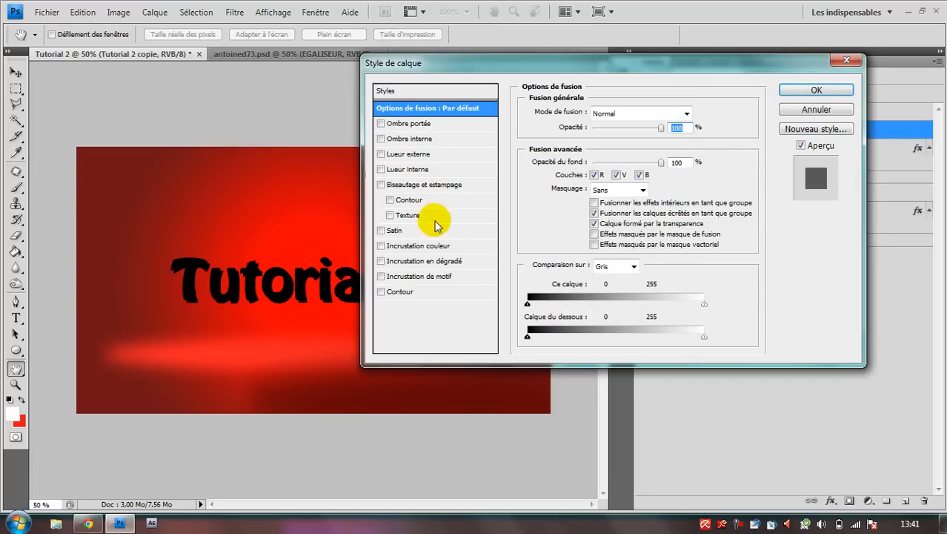
pyautogui.click(380, 245)
pyautogui.click(380, 245)
pyautogui.click(840, 89)
# - Change the text colour of the Tutorial 2 copy to dark red (580a0a), starting from a colour sampled in the background
pyautogui.doubleClick(664, 129)
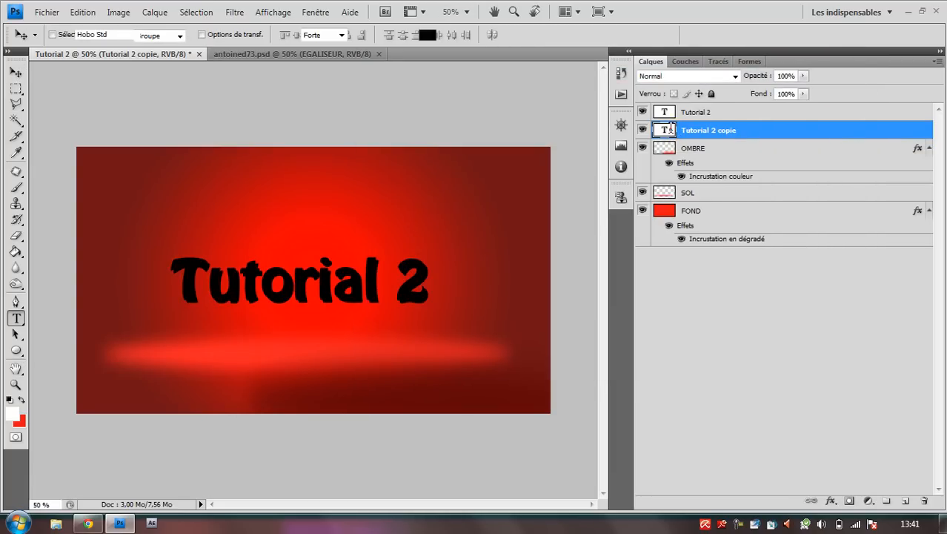
pyautogui.click(428, 35)
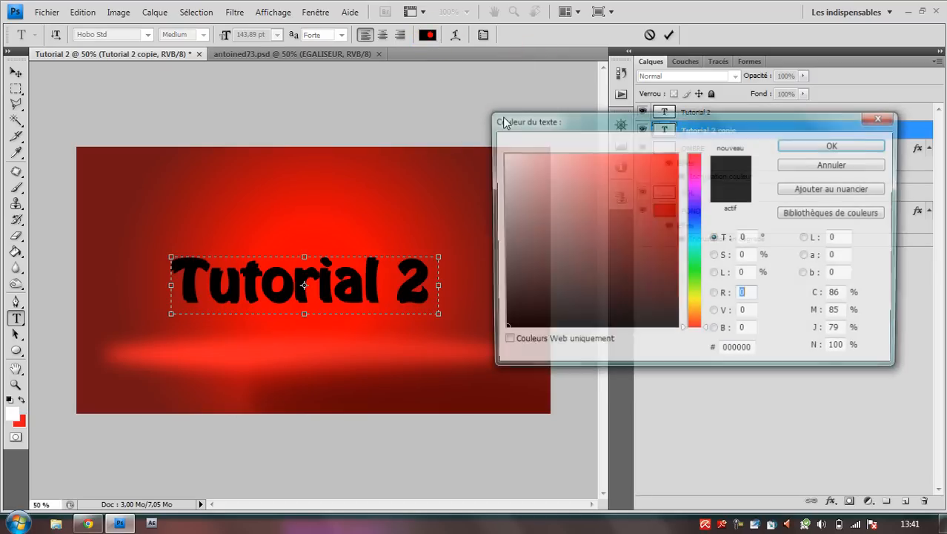
pyautogui.click(111, 156)
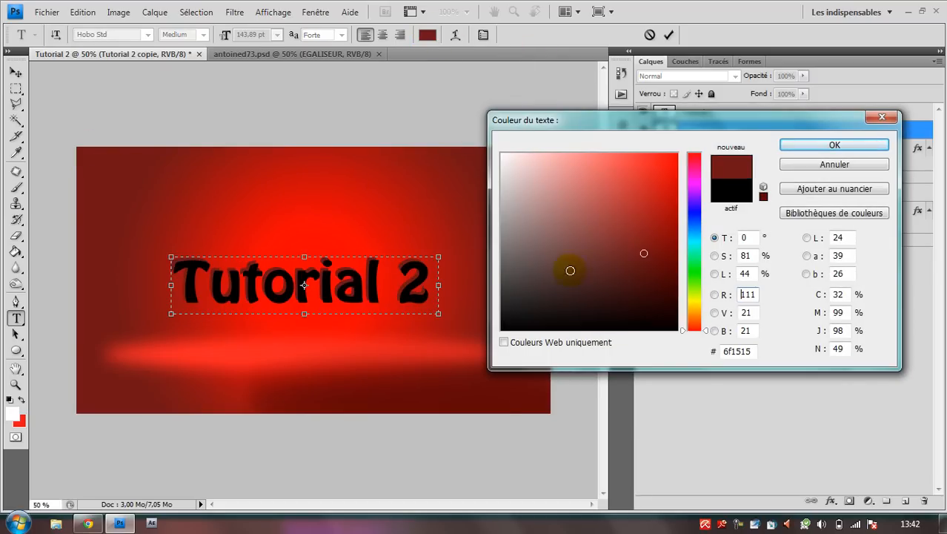
pyautogui.click(657, 269)
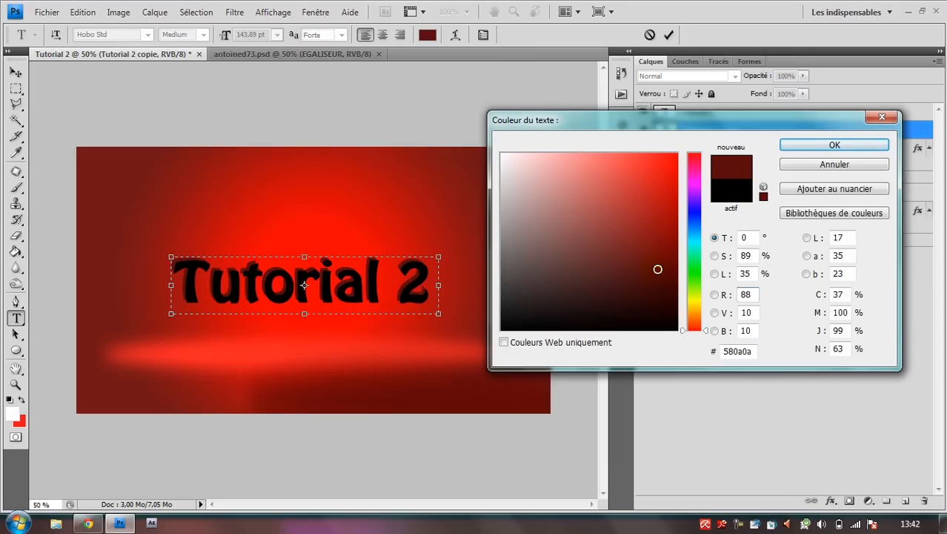
pyautogui.click(793, 144)
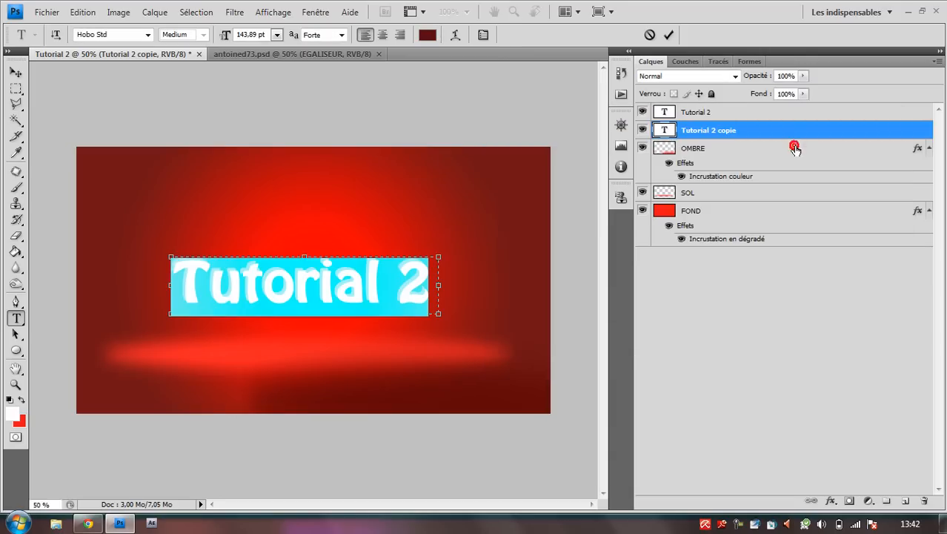
pyautogui.click(668, 35)
pyautogui.press('v')
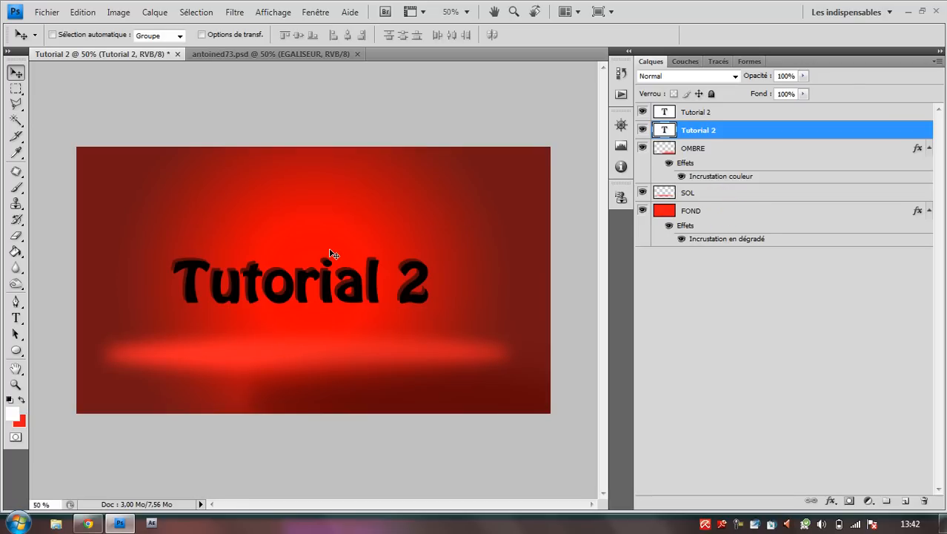
# - Inspect up close the offset between the black title and its dark red copy
pyautogui.hotkey('ctrl', '+')
pyautogui.hotkey('ctrl', '+')
pyautogui.hotkey('ctrl', '+')
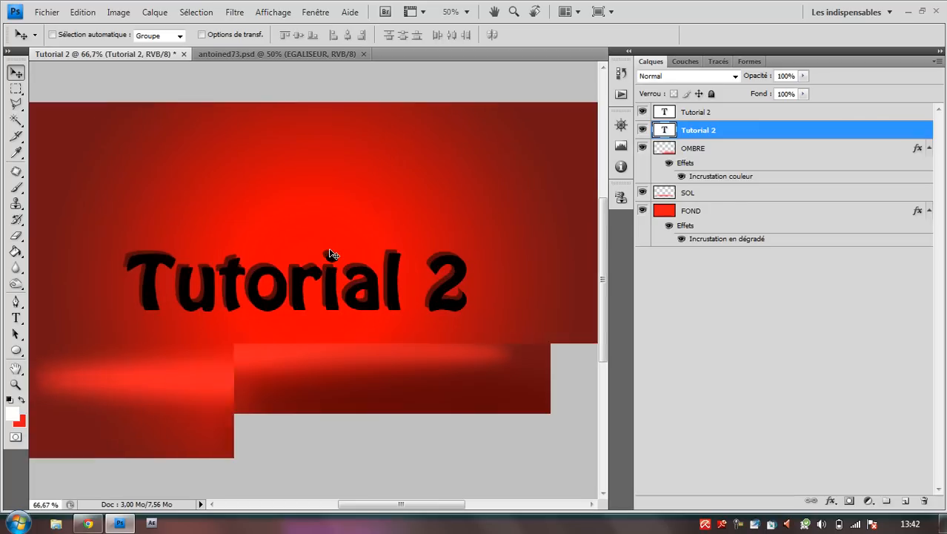
pyautogui.hotkey('ctrl', '+')
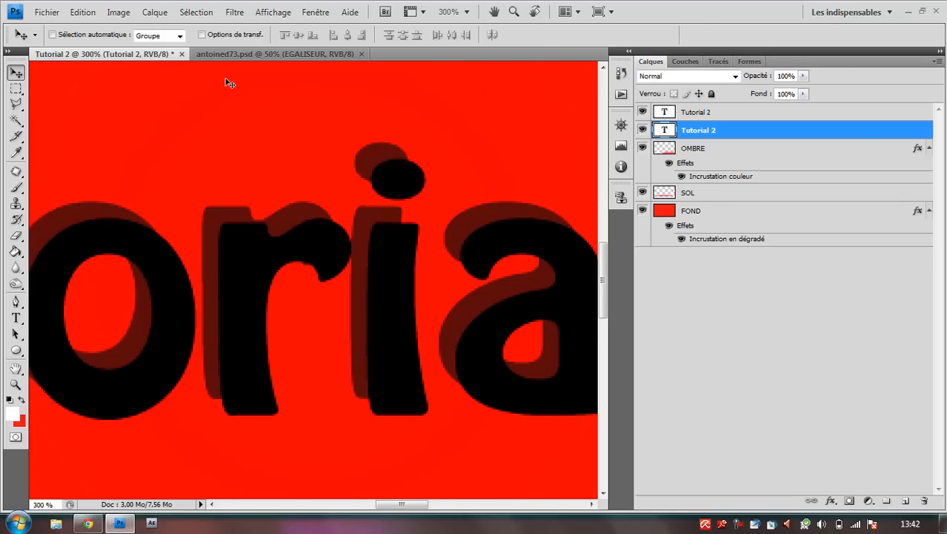
pyautogui.hotkey('ctrl', '0')
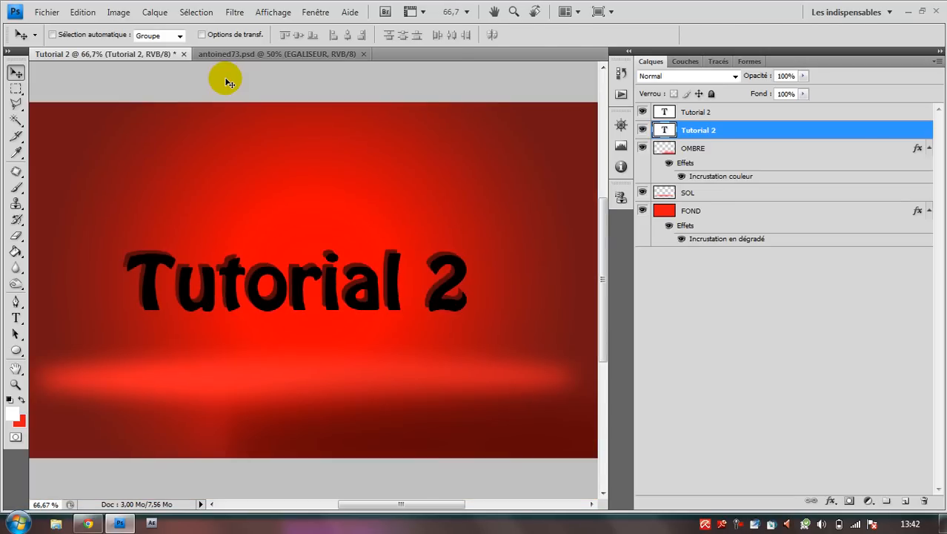
pyautogui.hotkey('ctrl', '-')
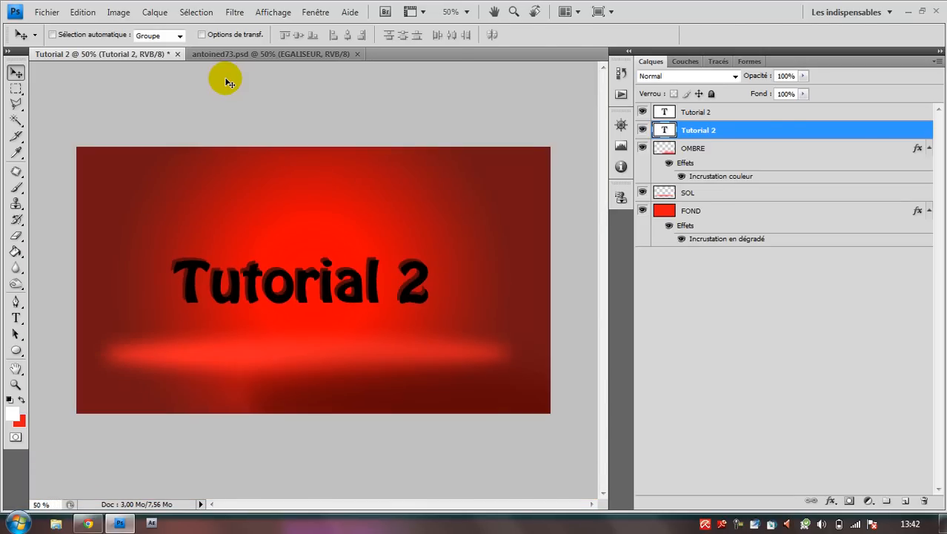
# - Rename the dark red text layer to "Tutorial 2 3D" and select the black Tutorial 2 layer above it
pyautogui.doubleClick(704, 131)
pyautogui.press('End')
pyautogui.write('E')
pyautogui.write('3D')
pyautogui.click(714, 112)
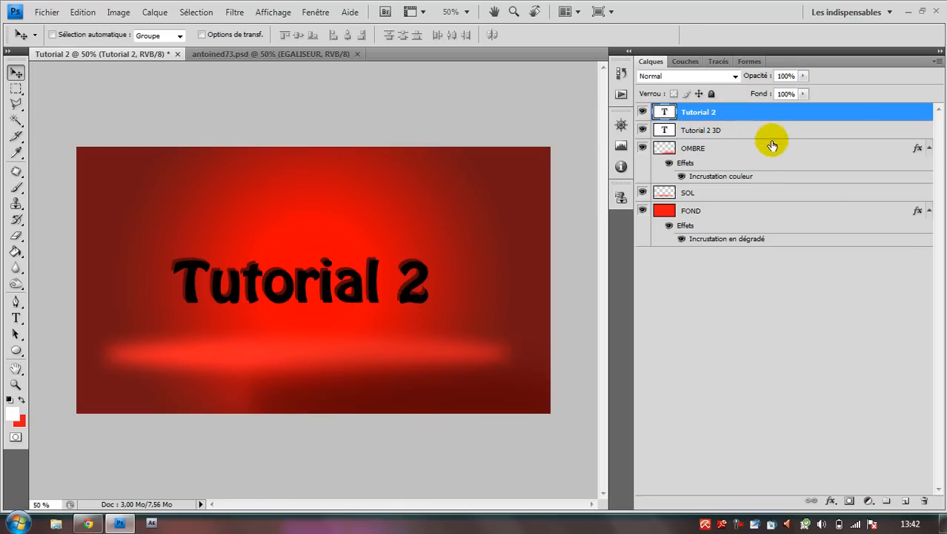
# - Add a new empty layer above the Tutorial 2 text and name it "Retouches 3D"
pyautogui.click(905, 500)
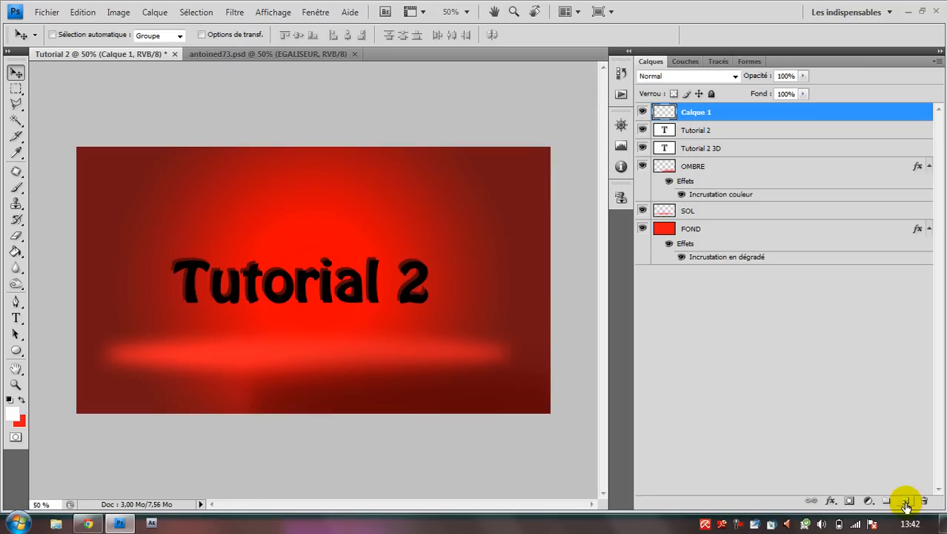
pyautogui.doubleClick(710, 112)
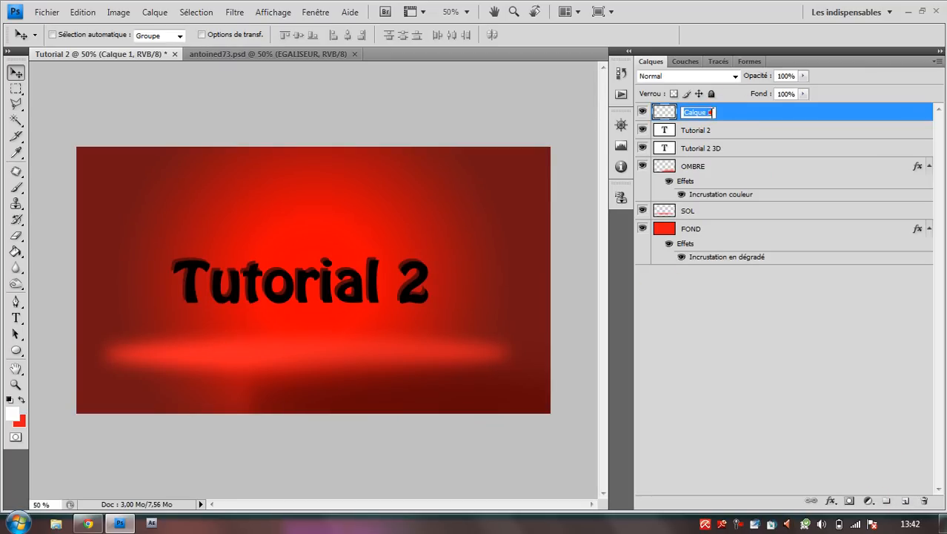
pyautogui.write('Retouches 3D')
pyautogui.click(767, 111)
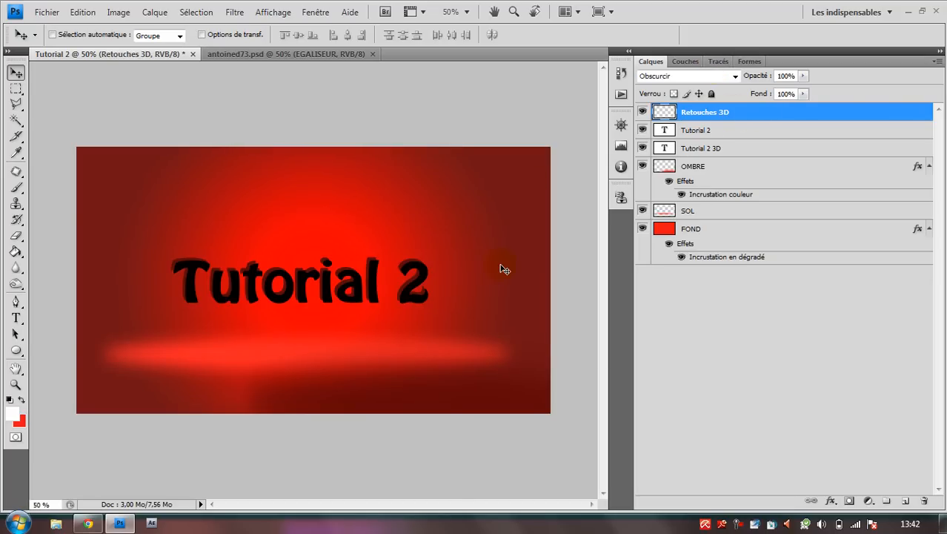
# - Set up the Brush tool with the hard round 12 px tip at 100% hardness for retouching the title
pyautogui.hotkey('ctrl', '+')
pyautogui.hotkey('ctrl', '+')
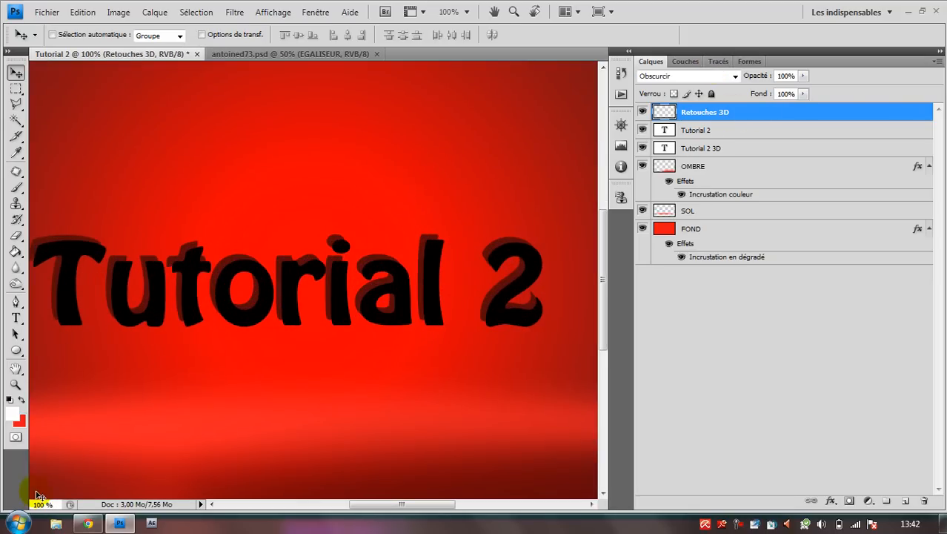
pyautogui.click(400, 505)
pyautogui.moveTo(400, 504); pyautogui.dragTo(367, 505)
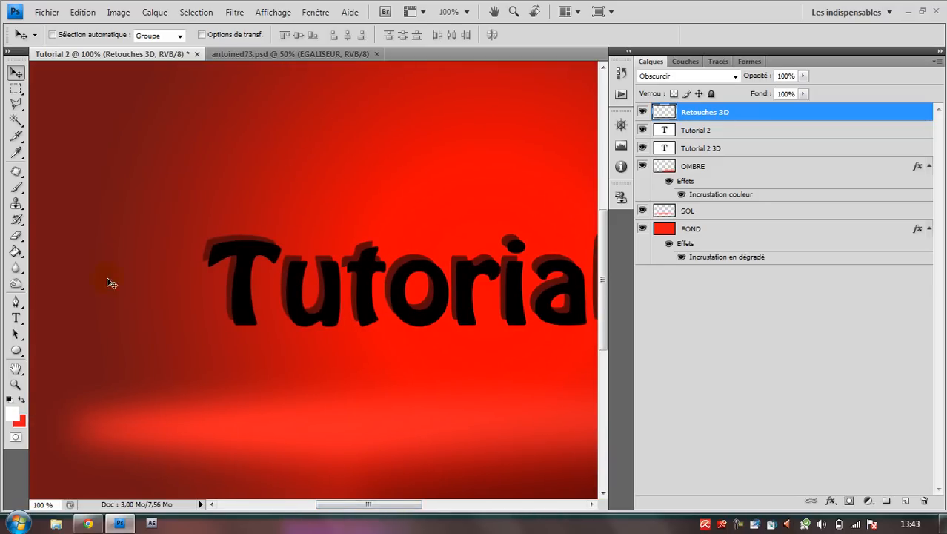
pyautogui.click(15, 187)
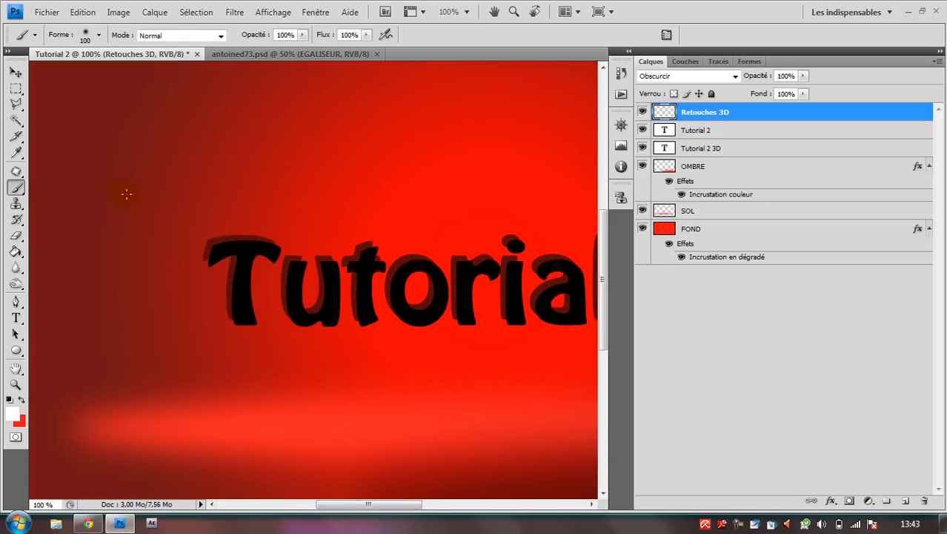
pyautogui.rightClick(153, 194)
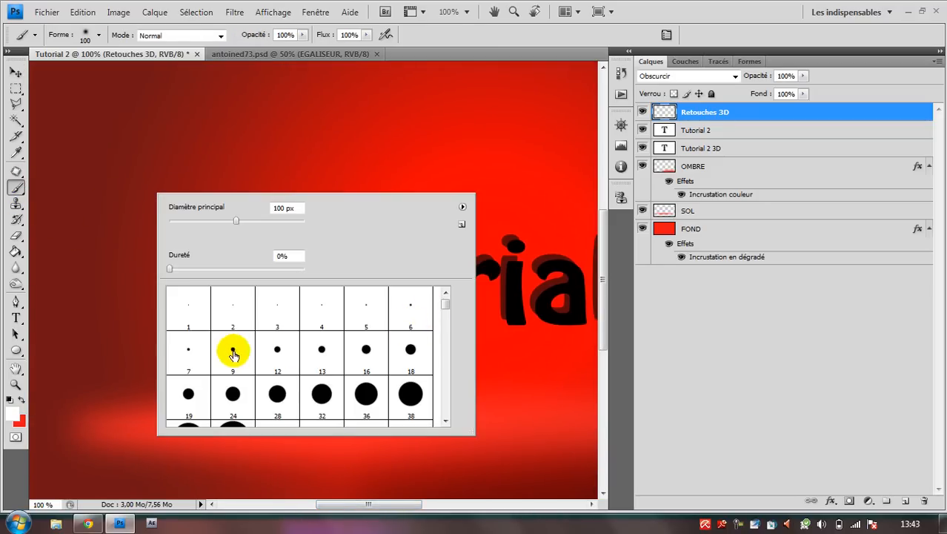
pyautogui.click(279, 350)
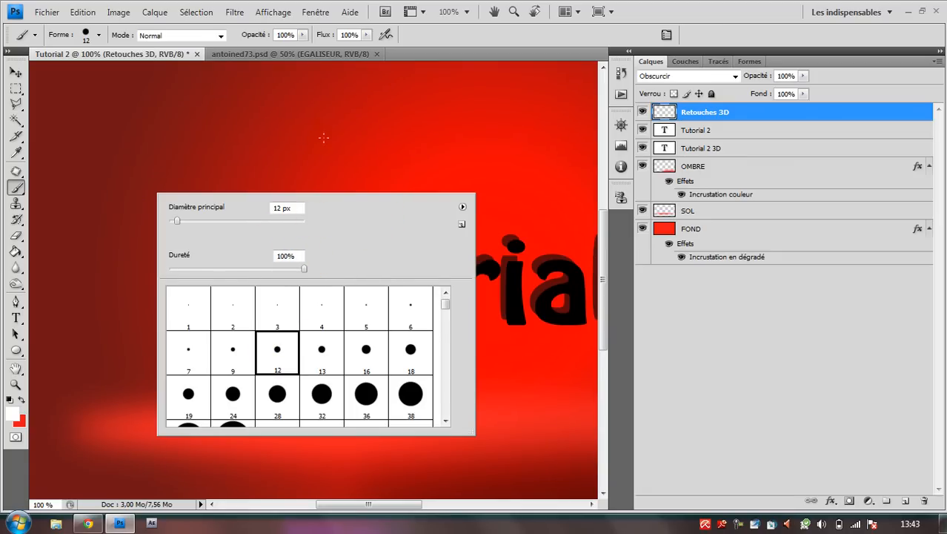
pyautogui.click(421, 35)
# - Set the foreground colour to dark red (590a0a), sampled from the 3D edge of the letter T, and return to the Brush
pyautogui.click(22, 400)
pyautogui.click(12, 412)
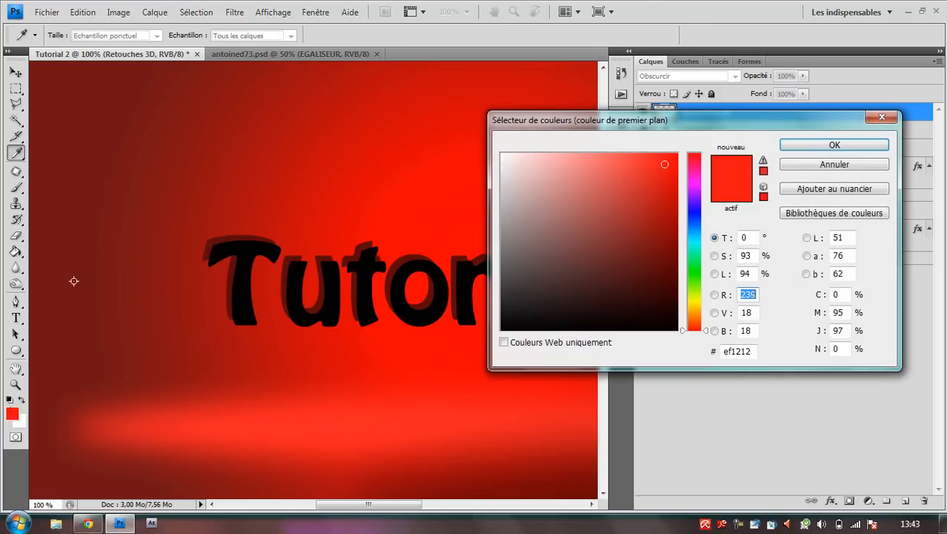
pyautogui.click(237, 236)
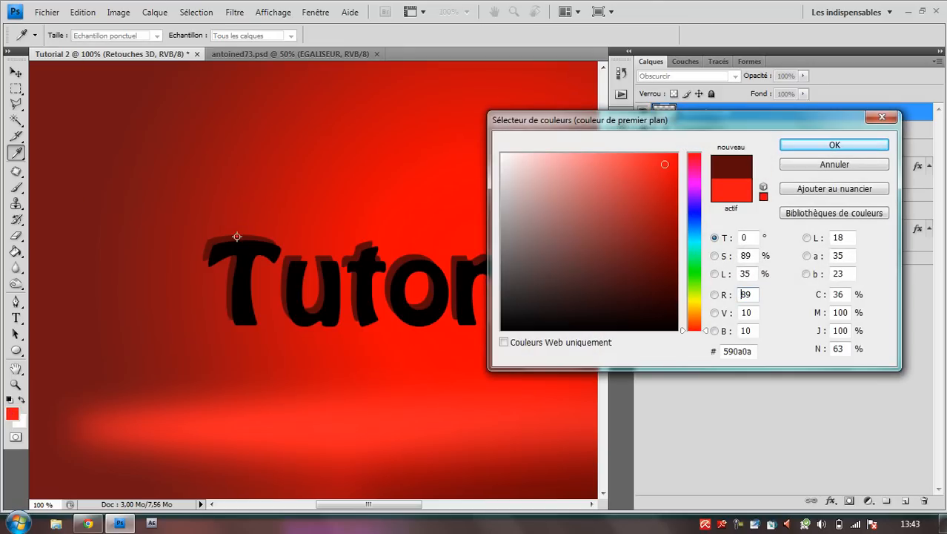
pyautogui.click(808, 146)
pyautogui.press('b')
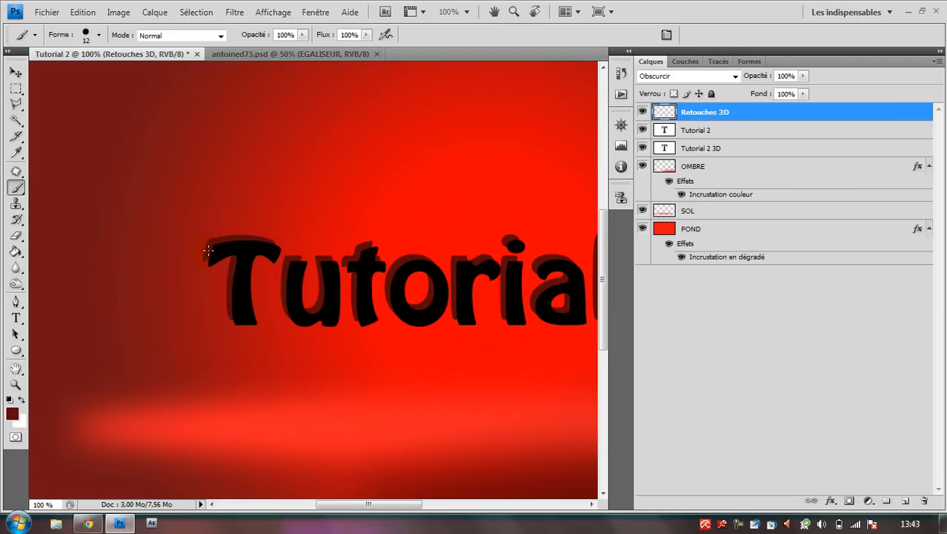
# - Reduce the brush to 7 px and paint the corner gaps between the black letter T and its dark red 3D edge
pyautogui.hotkey('ctrl', '+')
pyautogui.hotkey('ctrl', '+')
pyautogui.click(369, 503)
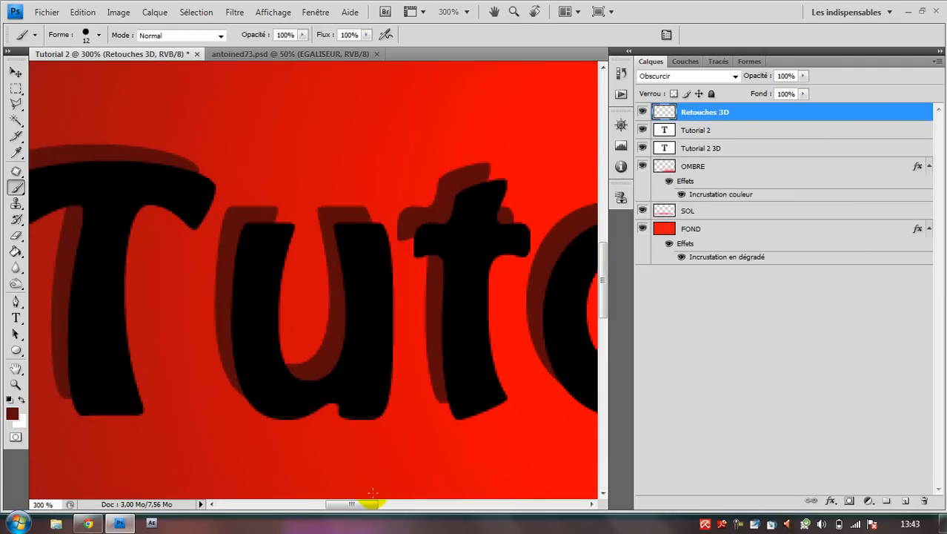
pyautogui.moveTo(369, 504); pyautogui.dragTo(325, 503)
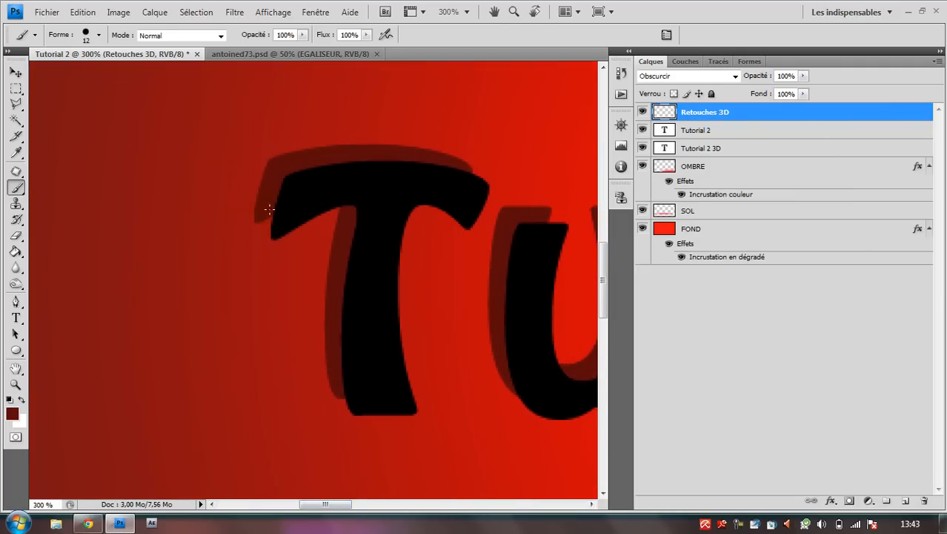
pyautogui.moveTo(259, 221); pyautogui.dragTo(267, 232)
pyautogui.hotkey('ctrl', 'z')
pyautogui.rightClick(285, 202)
pyautogui.click(326, 360)
pyautogui.press('Return')
pyautogui.moveTo(258, 212); pyautogui.dragTo(275, 232)
pyautogui.moveTo(341, 396); pyautogui.dragTo(351, 407)
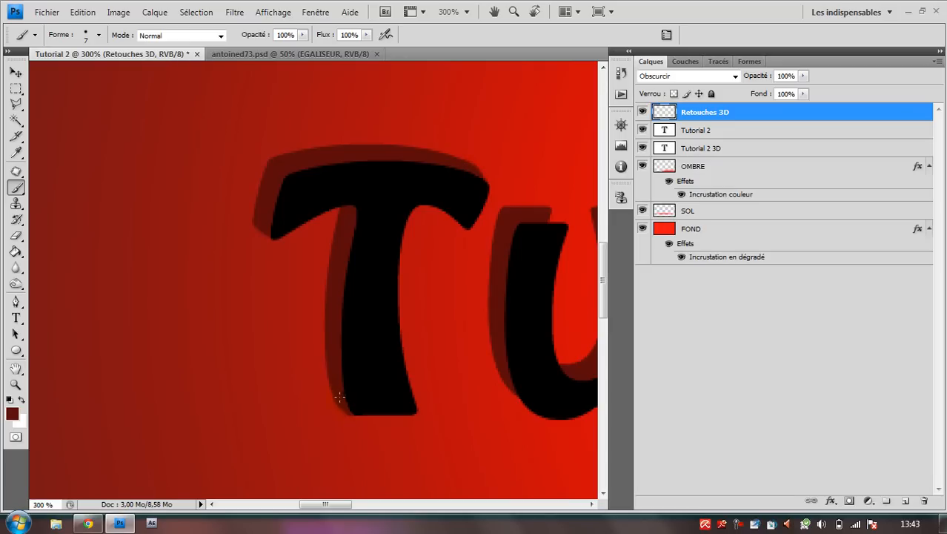
# - Paint the corner gaps between the first lowercase t and its dark red 3D edge, at the crossbar, tip and foot
pyautogui.moveTo(328, 504); pyautogui.dragTo(346, 504)
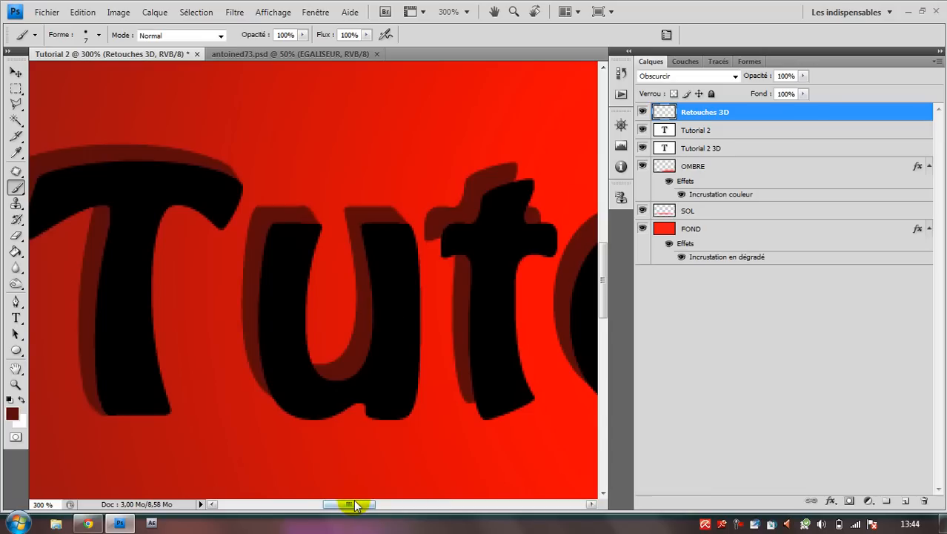
pyautogui.moveTo(353, 504); pyautogui.dragTo(366, 504)
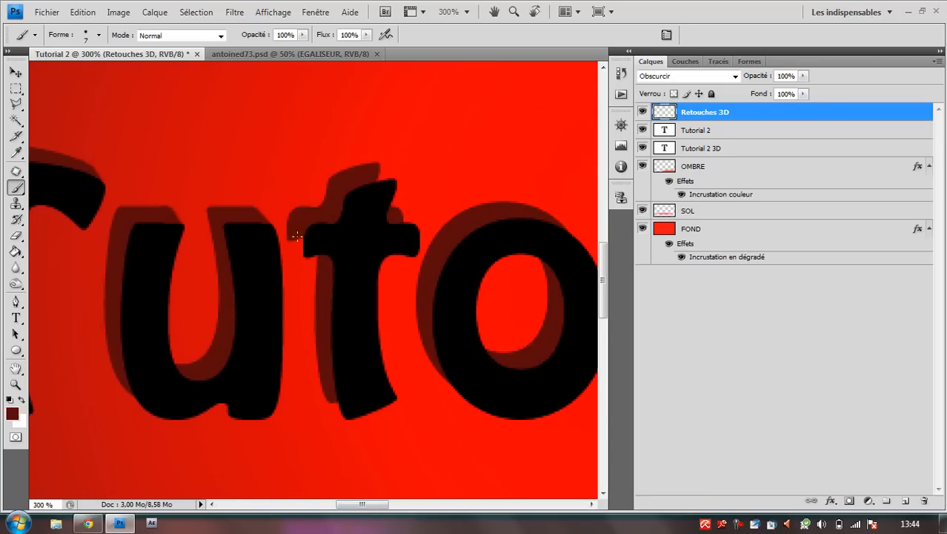
pyautogui.moveTo(296, 238); pyautogui.dragTo(300, 258)
pyautogui.moveTo(377, 168); pyautogui.dragTo(387, 182)
pyautogui.click(399, 217)
pyautogui.moveTo(334, 398); pyautogui.dragTo(342, 412)
pyautogui.click(342, 412)
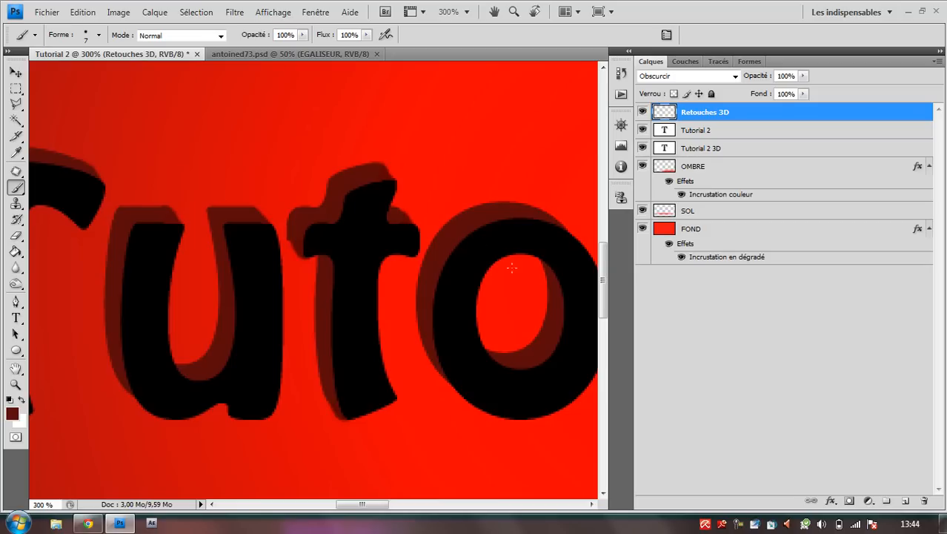
# - Paint the corner gaps between the letters r and i, including the i's dot, and their dark red 3D edge
pyautogui.moveTo(379, 505); pyautogui.dragTo(415, 507)
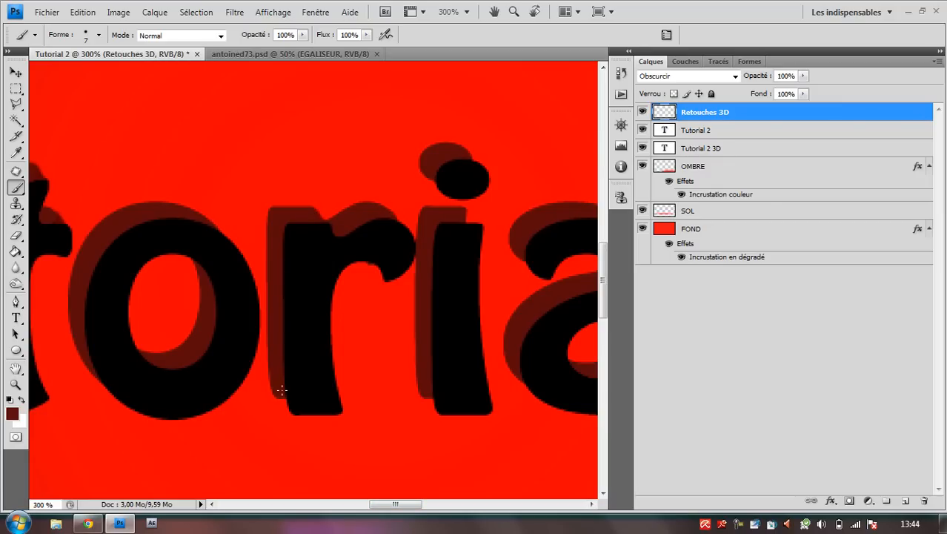
pyautogui.moveTo(281, 391); pyautogui.dragTo(297, 408)
pyautogui.moveTo(380, 504); pyautogui.dragTo(398, 504)
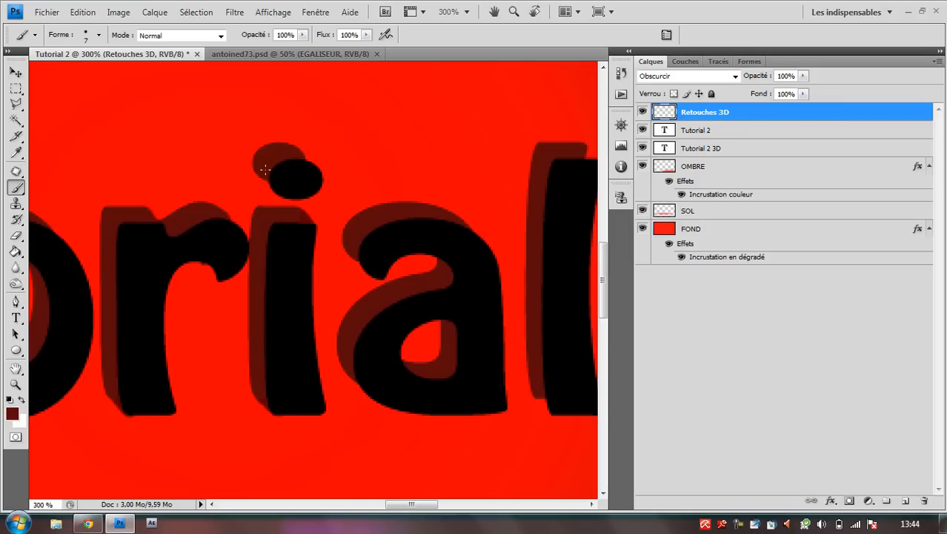
pyautogui.moveTo(260, 170); pyautogui.dragTo(279, 195)
pyautogui.hotkey('ctrl', 'z')
pyautogui.moveTo(260, 170); pyautogui.dragTo(268, 185)
# - Try to fill the gaps along the outer curves of the letter a, and undo the last two strokes
pyautogui.moveTo(353, 254); pyautogui.dragTo(385, 276)
pyautogui.moveTo(347, 364)
pyautogui.mouseDown()
pyautogui.moveTo(387, 397)
pyautogui.moveTo(349, 377)
pyautogui.moveTo(364, 391)
pyautogui.moveTo(387, 395)
pyautogui.mouseUp()
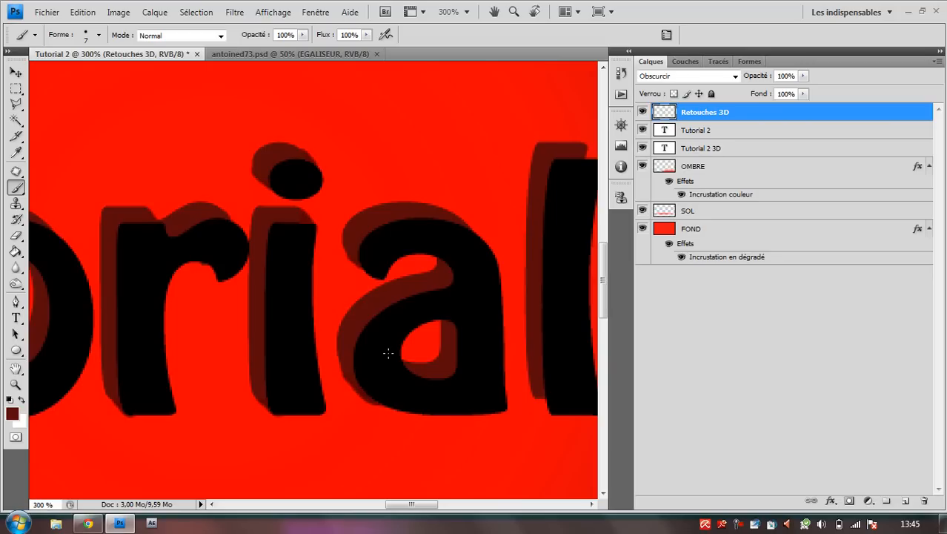
pyautogui.hotkey('ctrl', 'alt', 'z')
pyautogui.hotkey('ctrl', 'alt', 'z')
# - Paint the corner gaps between the letter l and its dark red 3D edge, at its tip and foot
pyautogui.moveTo(392, 504); pyautogui.dragTo(408, 504)
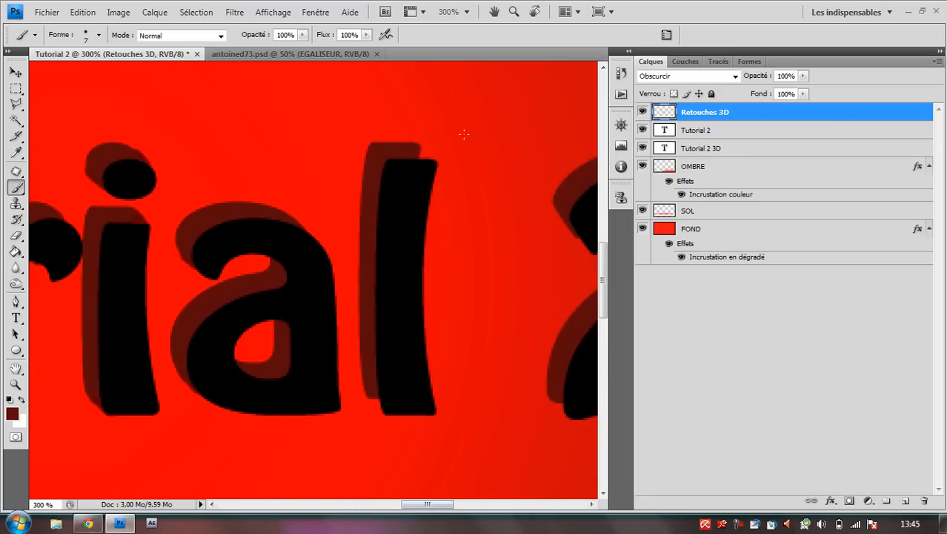
pyautogui.moveTo(416, 148); pyautogui.dragTo(431, 163)
pyautogui.moveTo(369, 391); pyautogui.dragTo(381, 412)
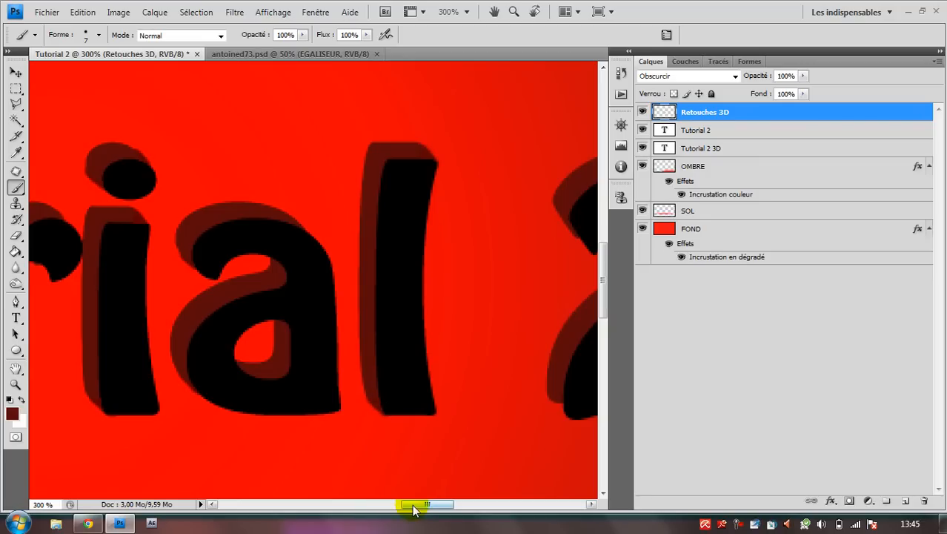
# - Paint the gaps between the digit 2 and its 3D edge, at the upper hook, lower tail and base corner
pyautogui.moveTo(417, 507); pyautogui.dragTo(436, 509)
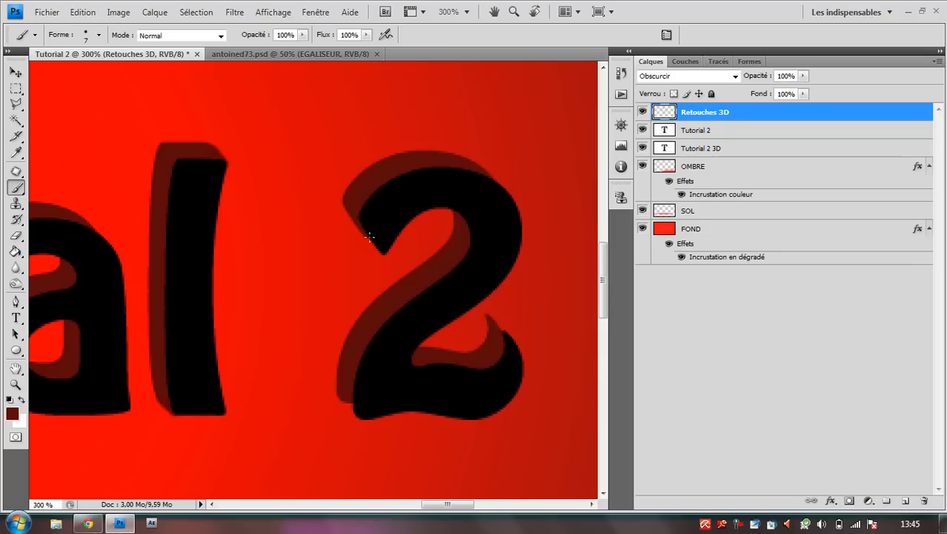
pyautogui.moveTo(368, 238); pyautogui.dragTo(382, 256)
pyautogui.hotkey('ctrl', 'z')
pyautogui.moveTo(365, 220); pyautogui.dragTo(382, 247)
pyautogui.moveTo(490, 322); pyautogui.dragTo(498, 343)
pyautogui.moveTo(345, 401); pyautogui.dragTo(346, 410)
# - Add a Color Overlay effect to the Retouches 3D layer in dark red 590a0a, sampled from the 3D edge of the 2
pyautogui.scroll(2, 372, 429)
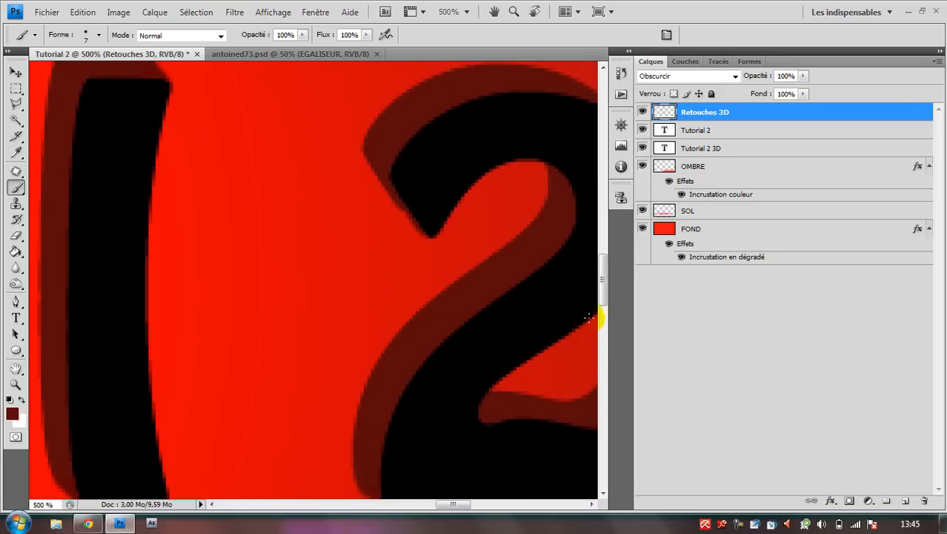
pyautogui.moveTo(605, 287); pyautogui.dragTo(611, 310)
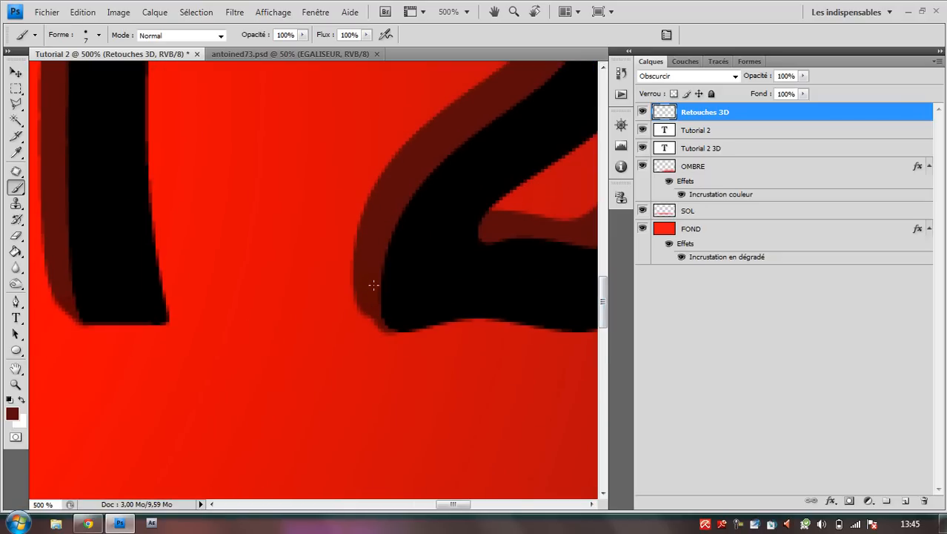
pyautogui.doubleClick(753, 117)
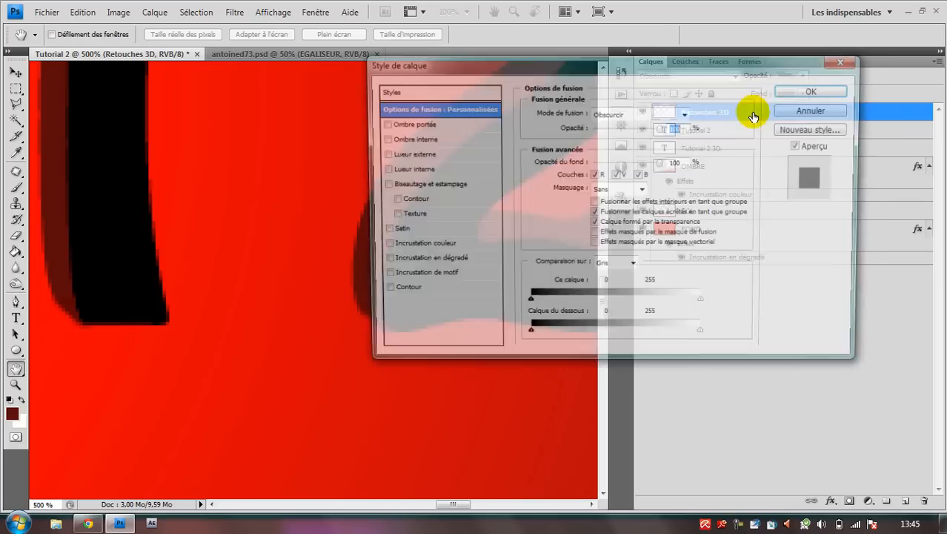
pyautogui.moveTo(620, 75); pyautogui.dragTo(910, 65)
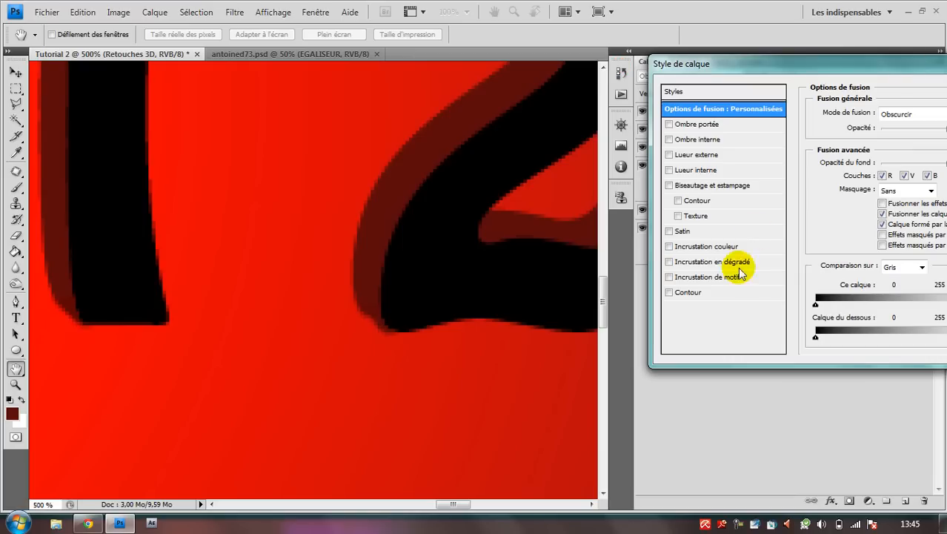
pyautogui.click(668, 246)
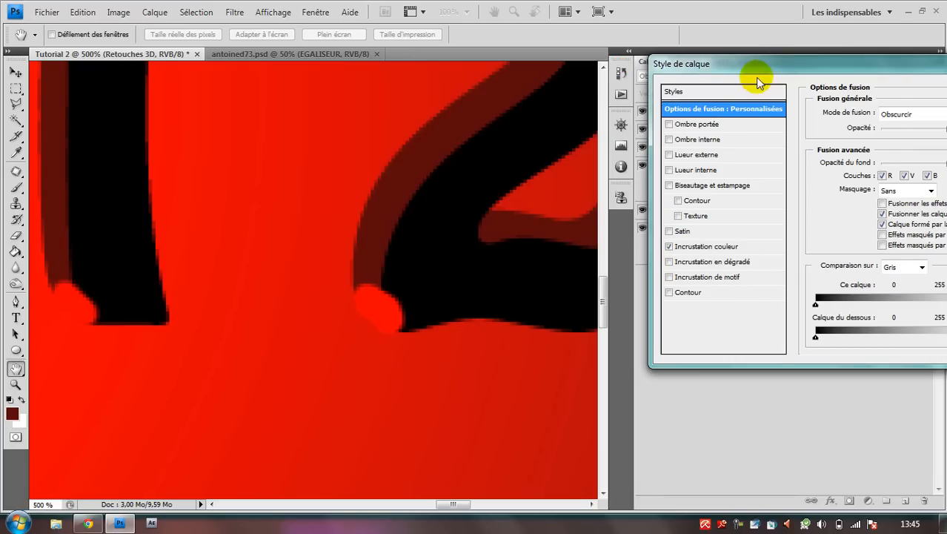
pyautogui.moveTo(765, 60); pyautogui.dragTo(713, 66)
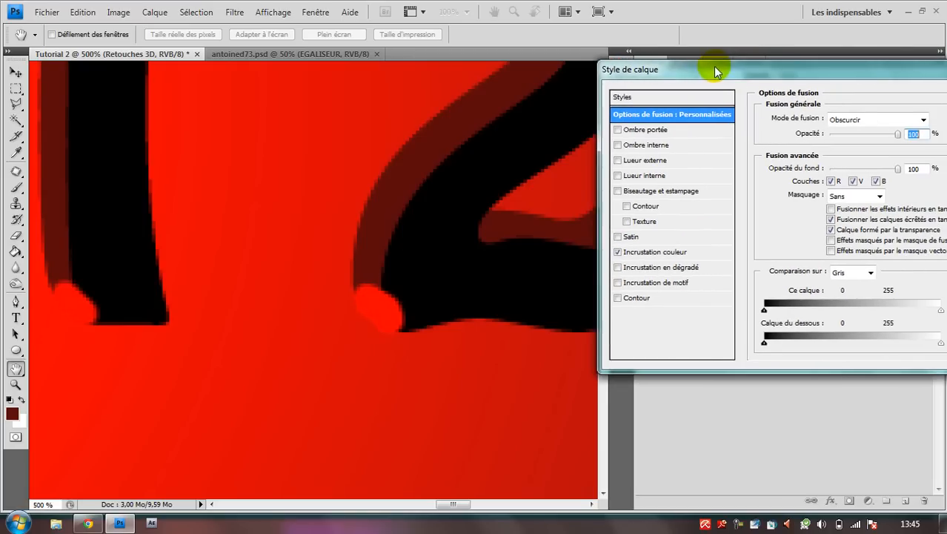
pyautogui.click(650, 253)
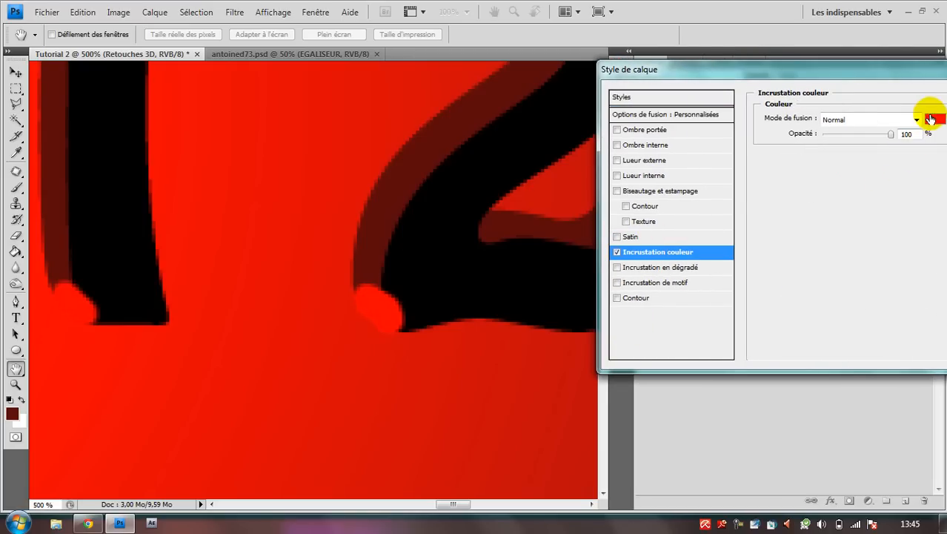
pyautogui.click(934, 119)
pyautogui.click(384, 212)
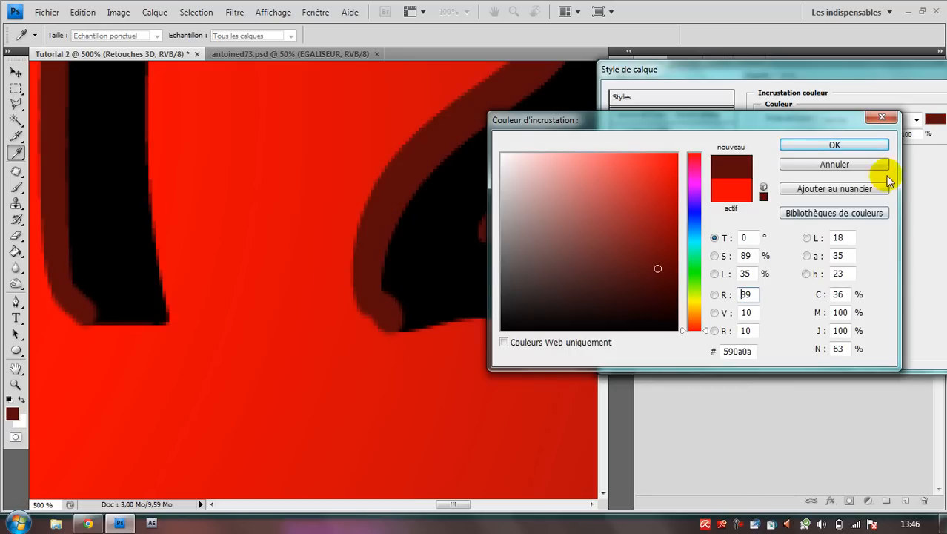
pyautogui.click(830, 144)
pyautogui.moveTo(815, 75); pyautogui.dragTo(655, 108)
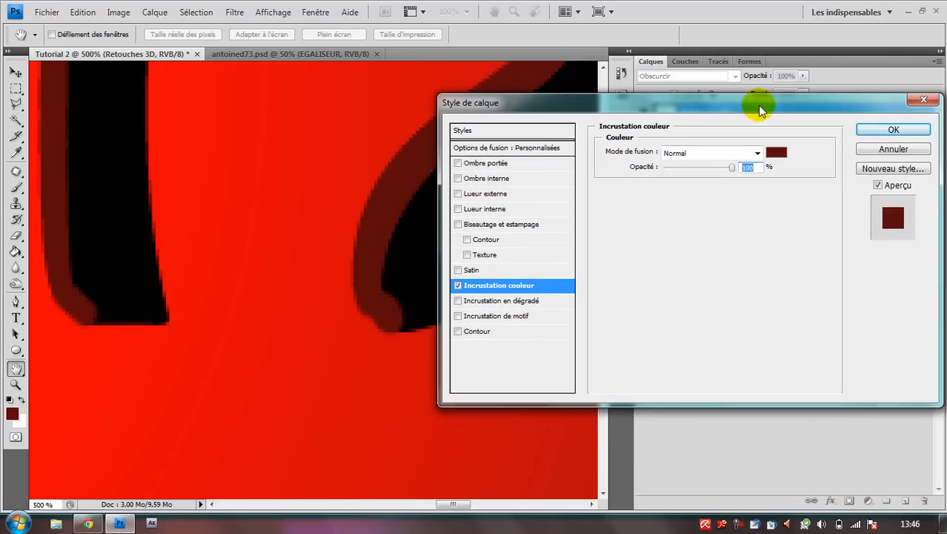
pyautogui.click(860, 127)
# - Move the Retouches 3D layer below the Tutorial 2 and Tutorial 2 3D text layers
pyautogui.click(751, 119)
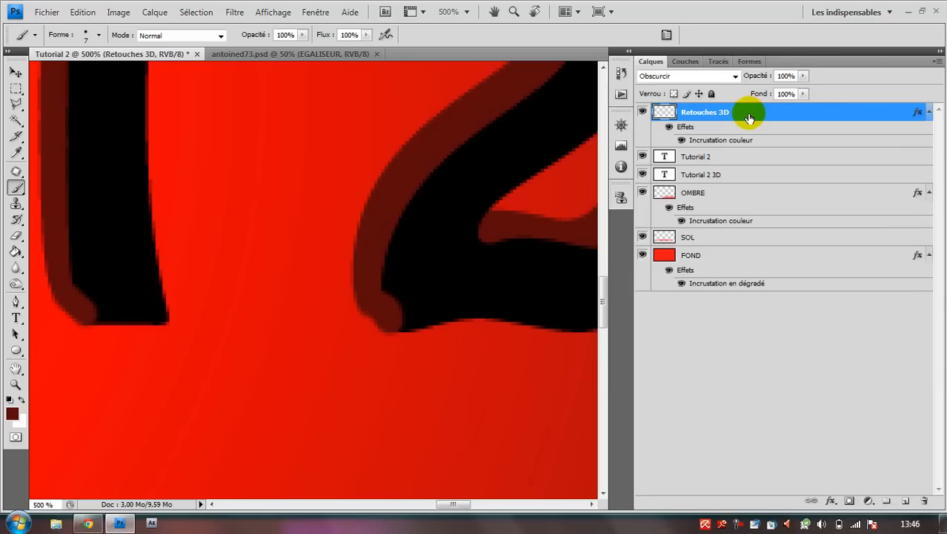
pyautogui.moveTo(748, 118); pyautogui.dragTo(750, 199)
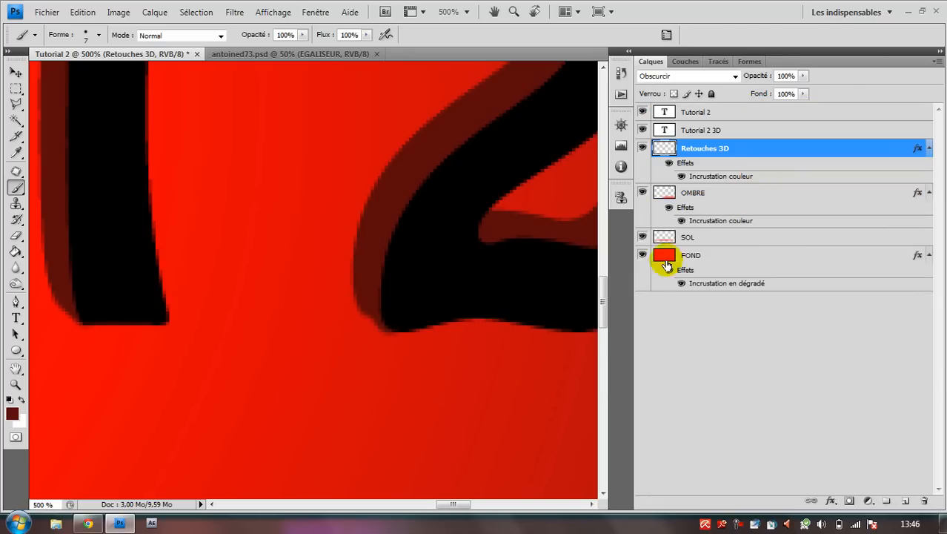
pyautogui.hotkey('ctrl', '-')
pyautogui.hotkey('ctrl', '-')
pyautogui.hotkey('ctrl', '-')
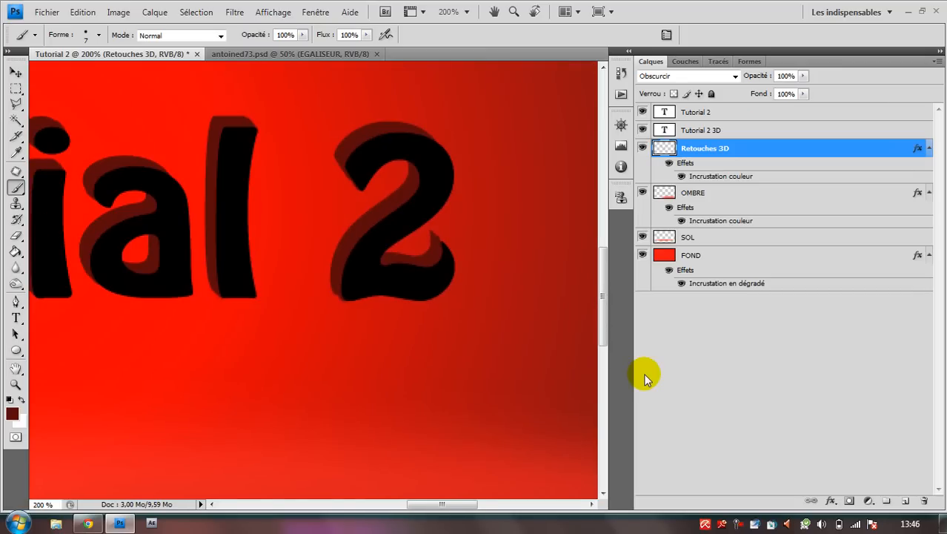
pyautogui.hotkey('ctrl', '-')
pyautogui.hotkey('ctrl', '-')
pyautogui.hotkey('ctrl', '-')
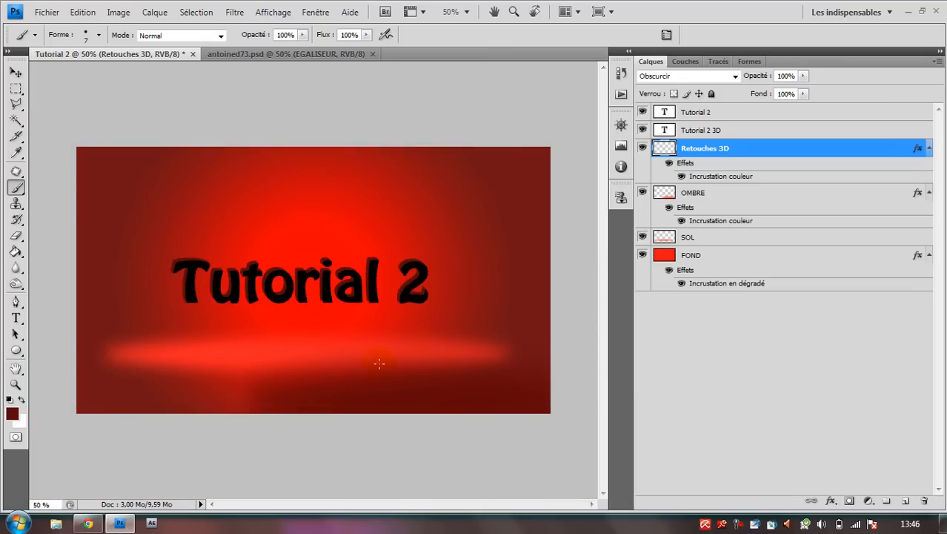
# - Shift the Tutorial 2, Tutorial 2 3D and Retouches 3D layers together to the right to centre the title horizontally
pyautogui.keyDown('shift'); pyautogui.click(731, 117); pyautogui.keyUp('shift')
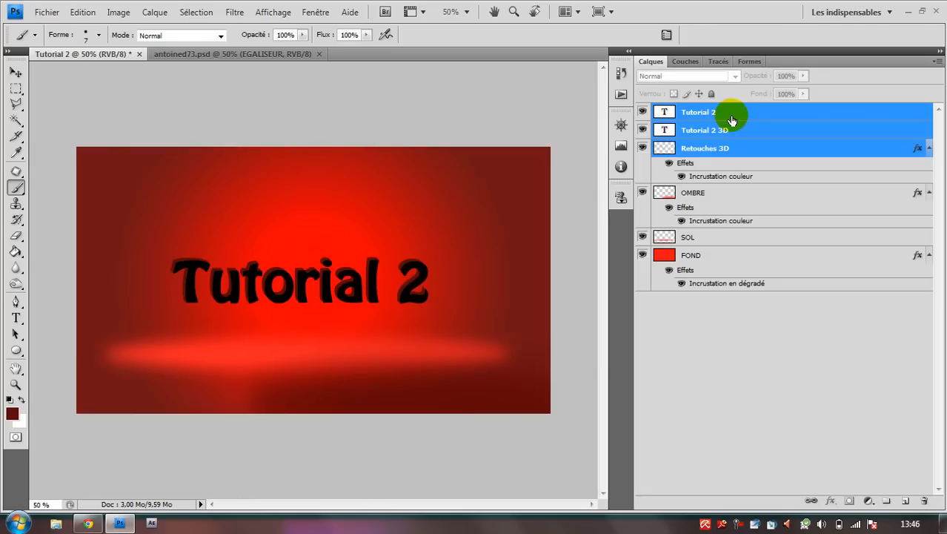
pyautogui.click(16, 72)
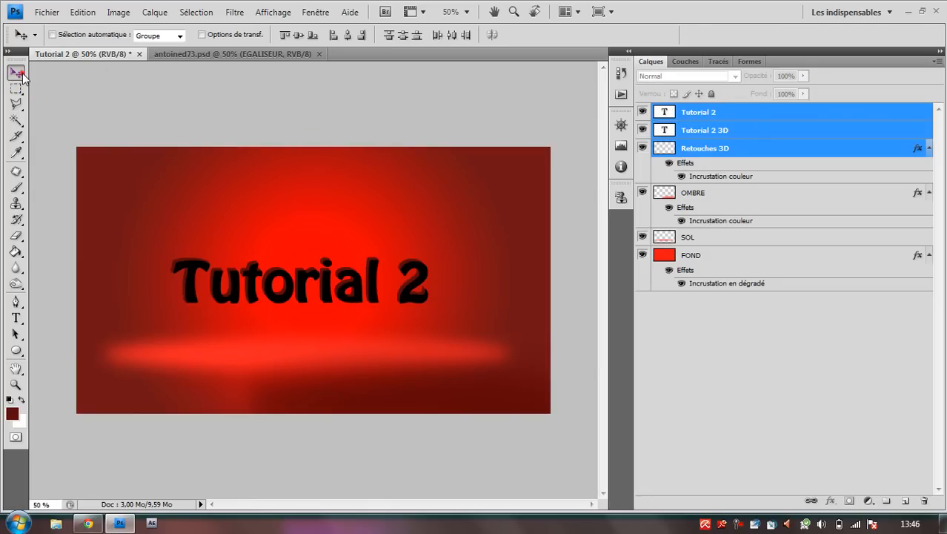
pyautogui.hotkey('shift', 'Right')
pyautogui.hotkey('shift', 'Right')
pyautogui.hotkey('shift', 'Right')
pyautogui.hotkey('shift', 'Right')
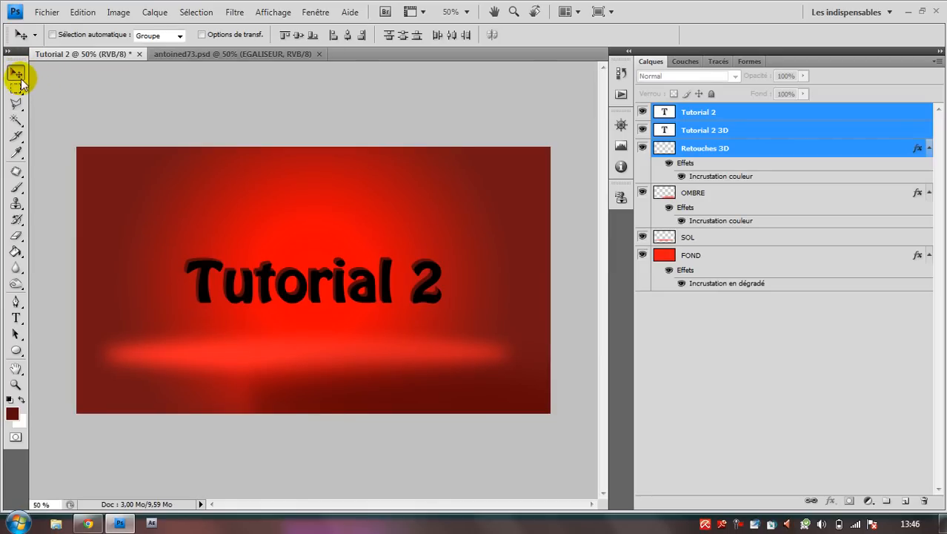
pyautogui.hotkey('shift', 'Right')
pyautogui.hotkey('shift', 'Right')
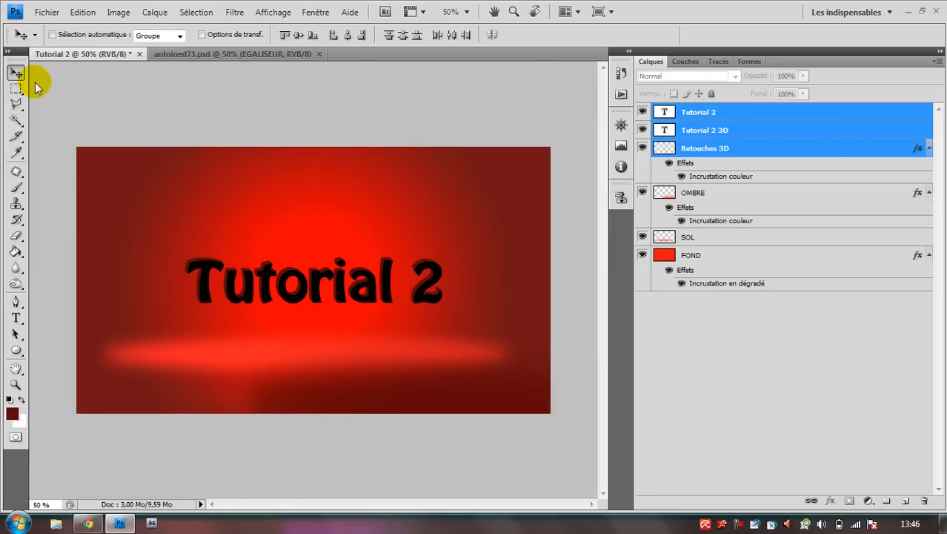
pyautogui.hotkey('shift', 'Left')
pyautogui.hotkey('shift', 'Left')
pyautogui.hotkey('shift', 'Left')
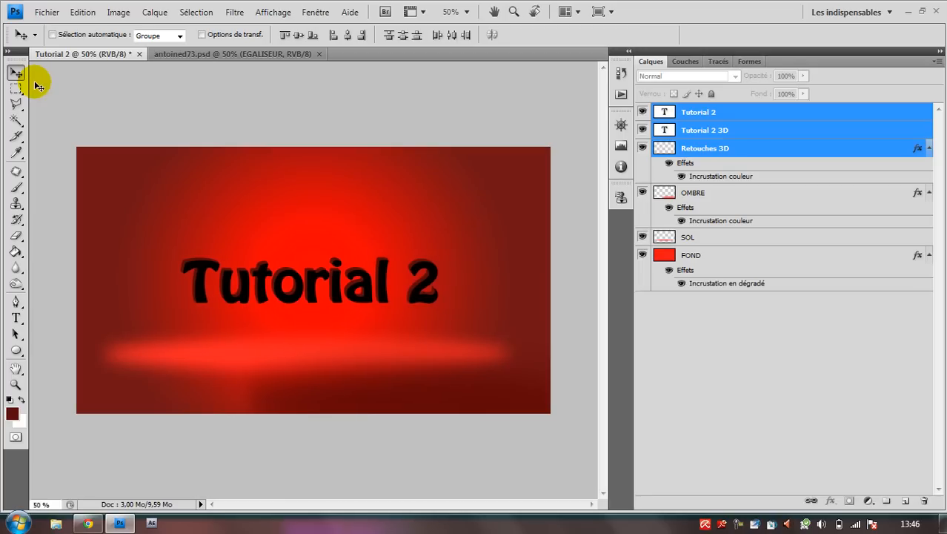
pyautogui.hotkey('shift', 'Right')
pyautogui.press('Left')
pyautogui.press('Left')
pyautogui.press('Left')
pyautogui.press('Left')
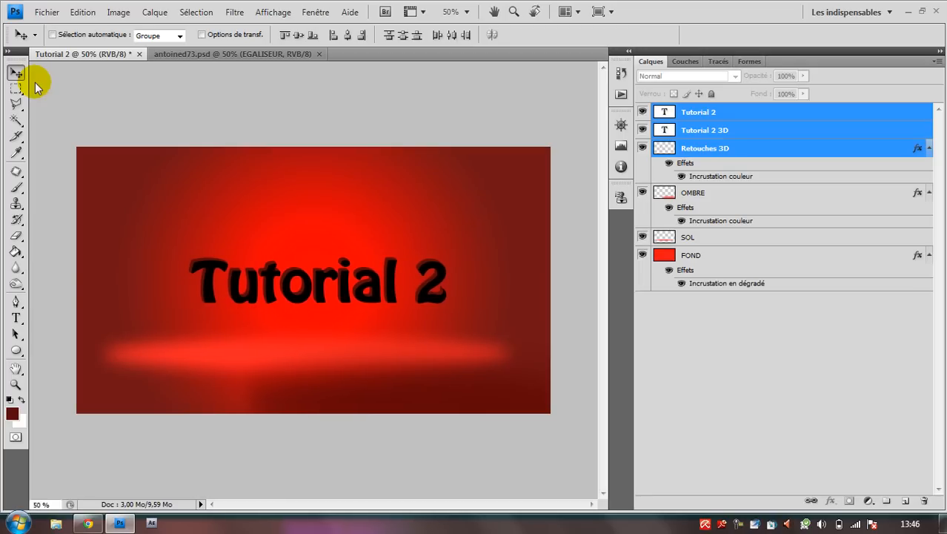
pyautogui.press('Right')
pyautogui.press('Right')
pyautogui.press('Right')
pyautogui.press('Right')
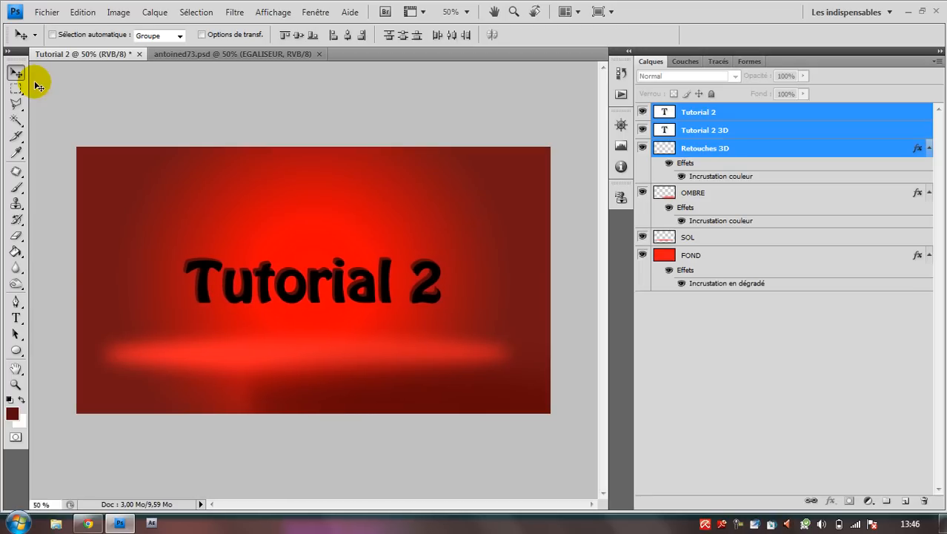
pyautogui.press('Left')
pyautogui.press('Left')
pyautogui.press('Left')
pyautogui.press('Left')
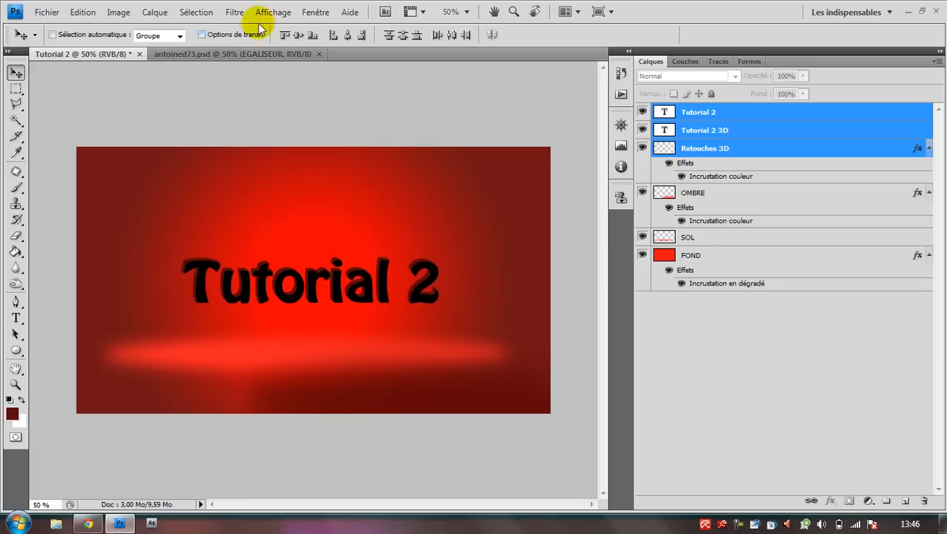
# - Make only the Tutorial 2 text layer active and examine the equaliser bars in the reference file antoined73.psd
pyautogui.moveTo(793, 131); pyautogui.dragTo(773, 112)
pyautogui.click(773, 112)
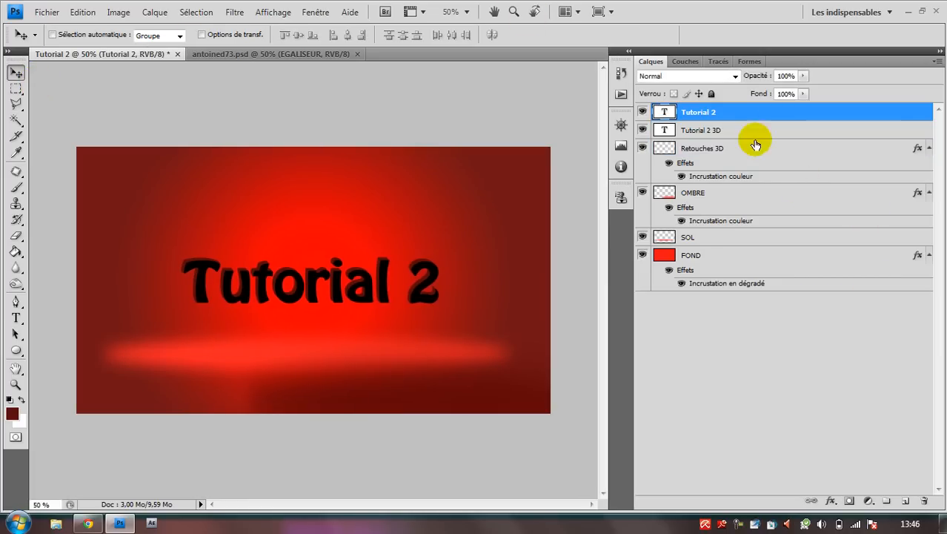
pyautogui.click(328, 54)
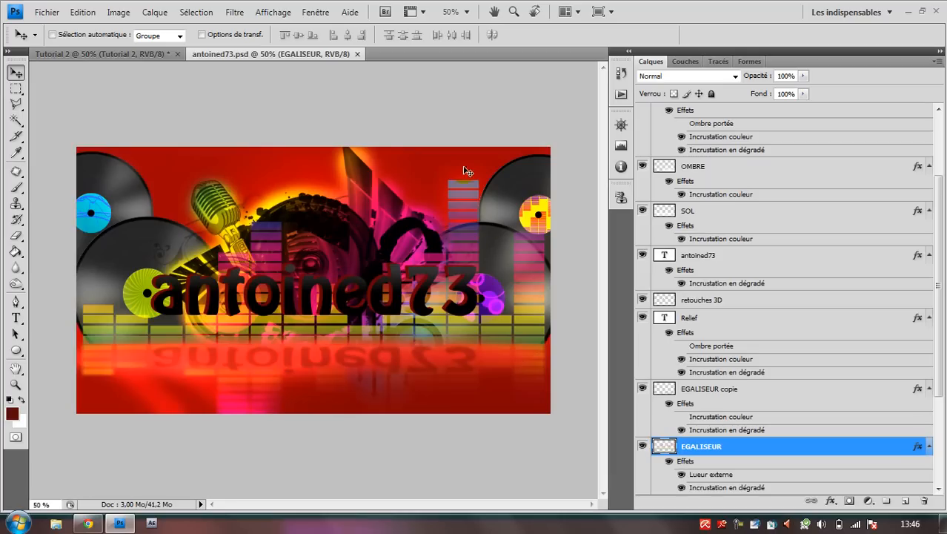
pyautogui.click(106, 52)
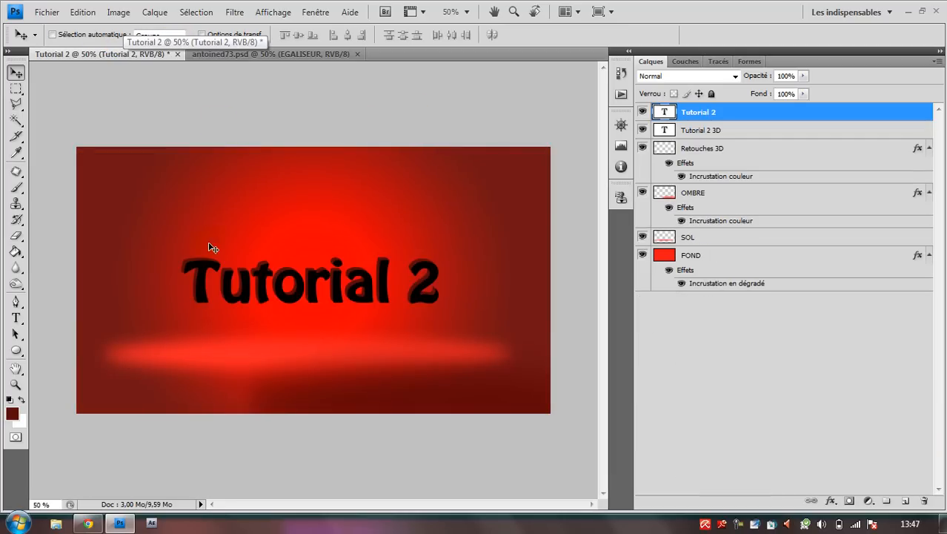
# - Create a new layer above the title and stamp the 734 px equaliser-bars brush once in dark red over the wallpaper's lower left half
pyautogui.click(15, 187)
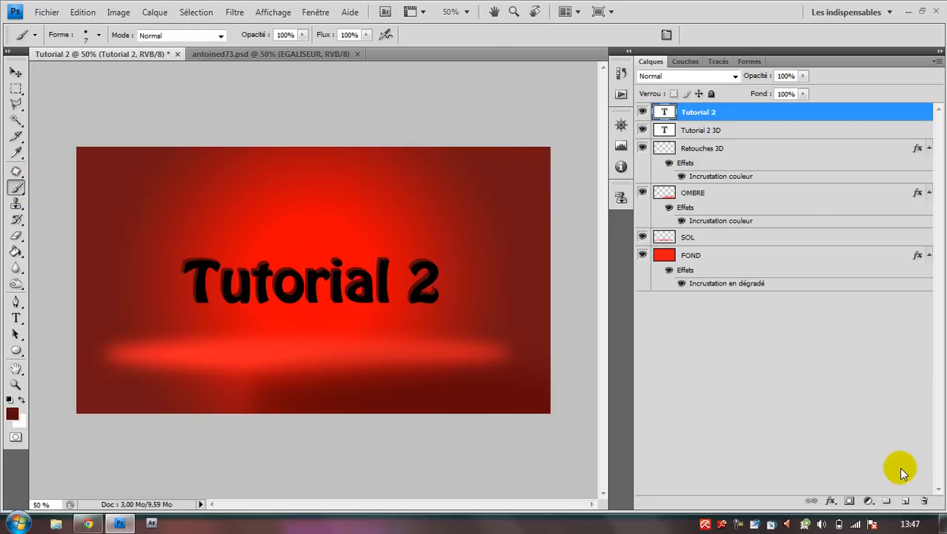
pyautogui.click(907, 503)
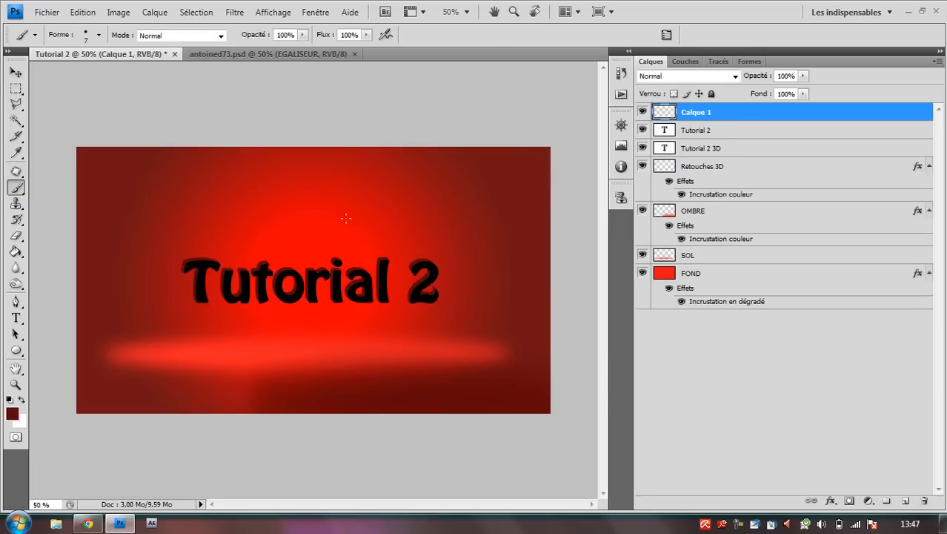
pyautogui.rightClick(345, 218)
pyautogui.moveTo(640, 329); pyautogui.dragTo(647, 384)
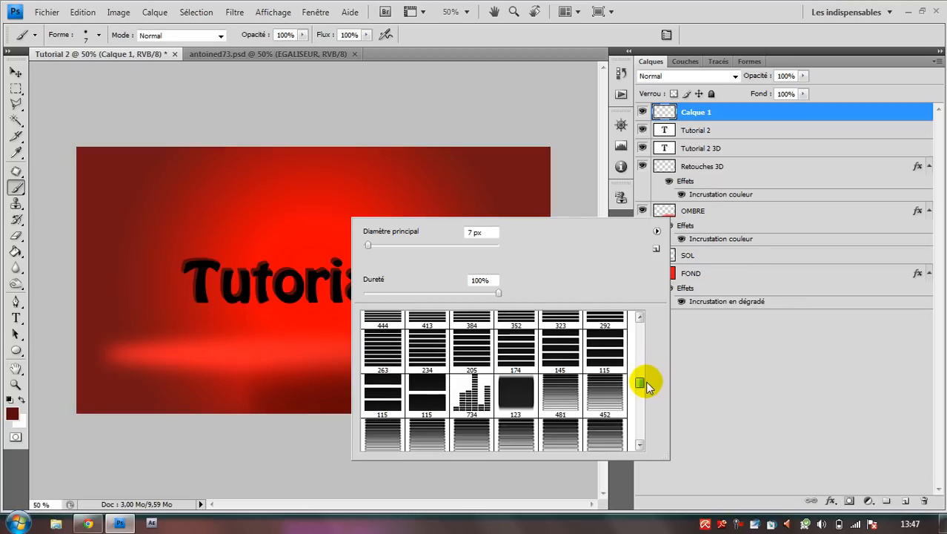
pyautogui.click(461, 397)
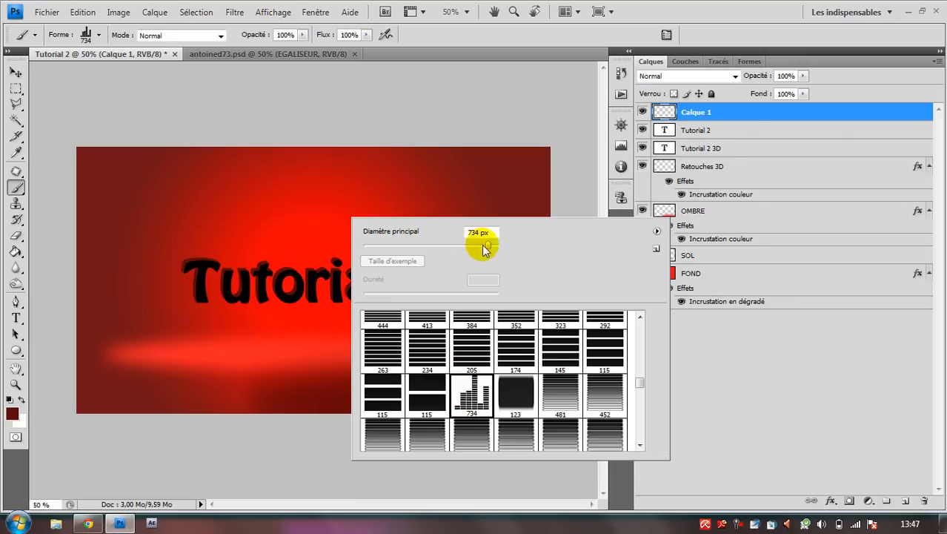
pyautogui.click(226, 311)
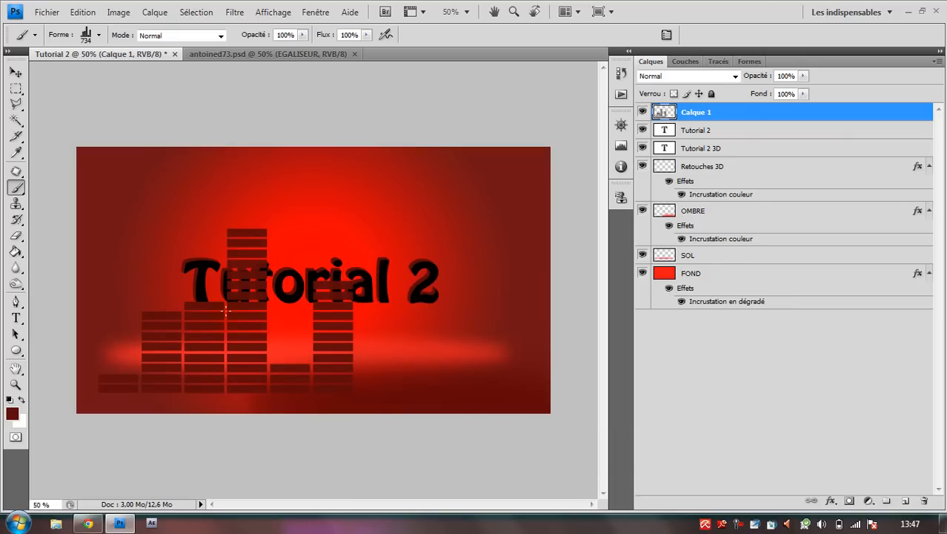
# - Undo the equaliser-bars stamp and stamp the 734 px brush once over the wallpaper's right half instead
pyautogui.hotkey('ctrl', 'z')
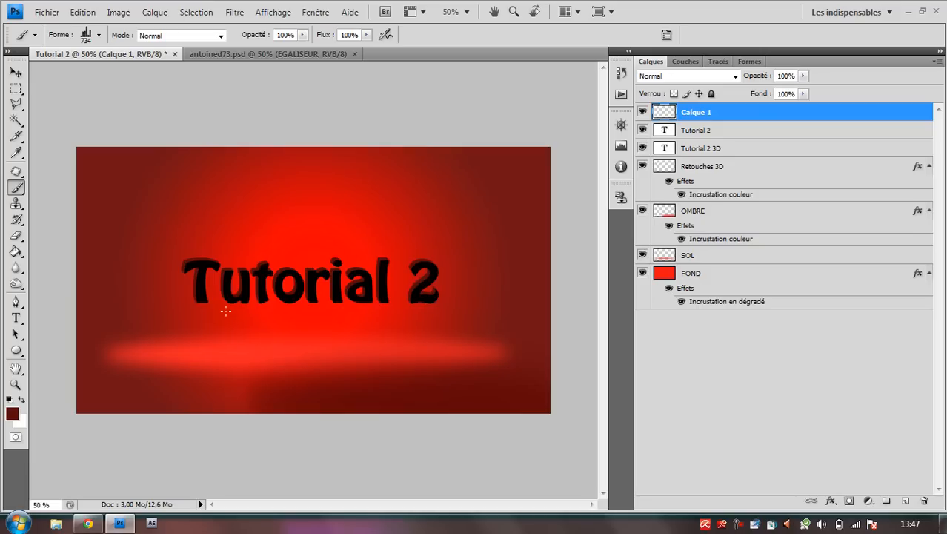
pyautogui.click(443, 287)
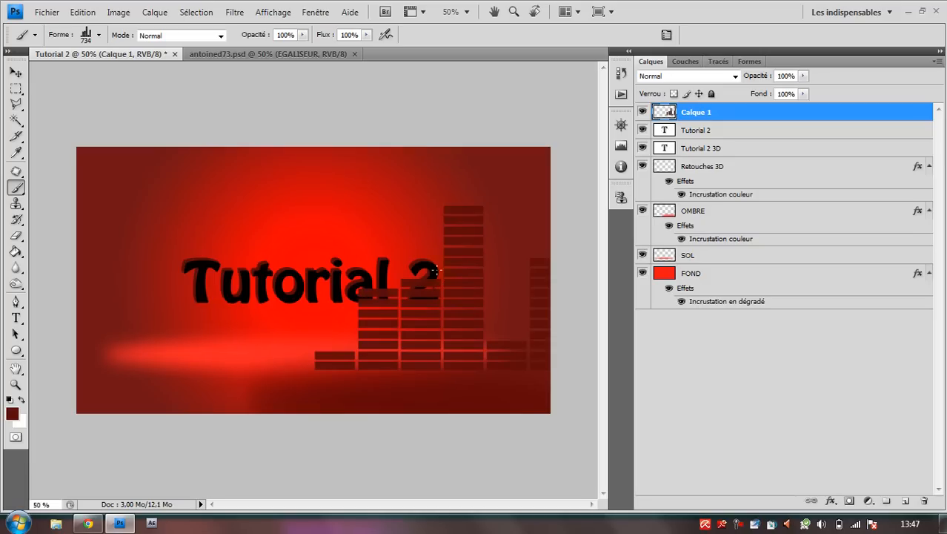
pyautogui.hotkey('ctrl', 'z')
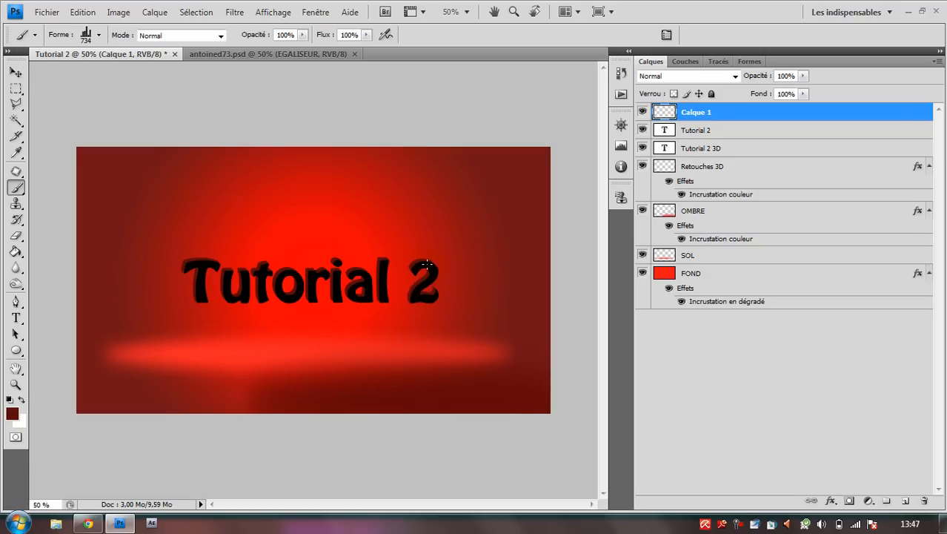
pyautogui.click(424, 259)
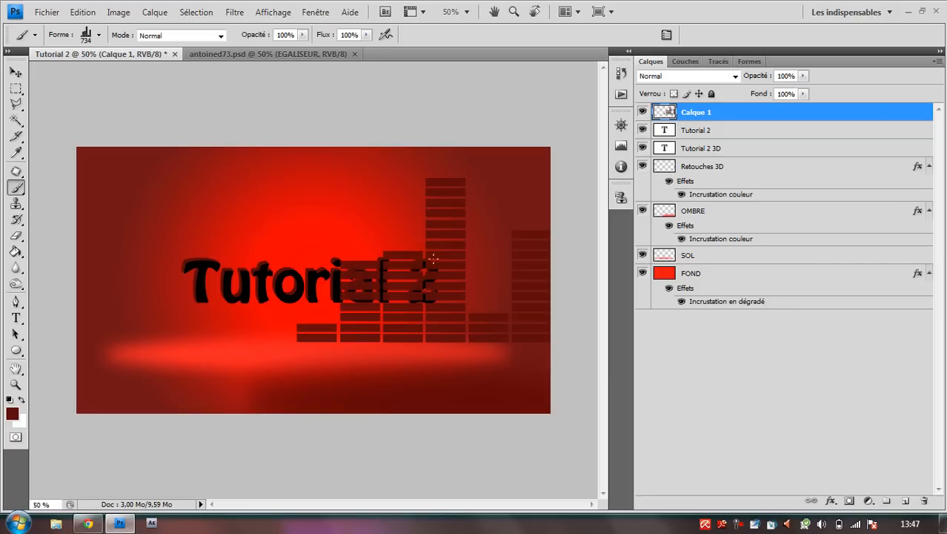
# - Nudge the bars slightly left, clear of the wallpaper's right edge, and place their layer between Retouches 3D and OMBRE
pyautogui.click(16, 69)
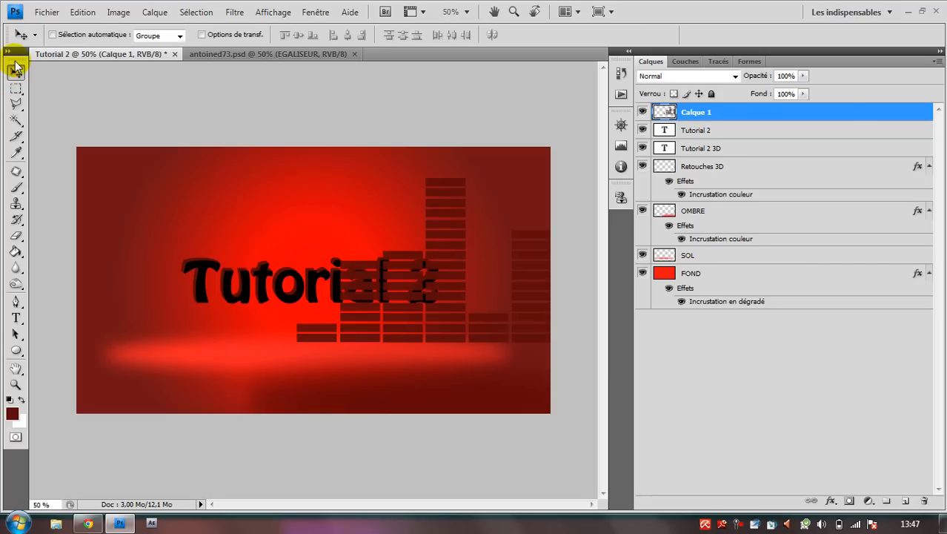
pyautogui.press('Left')
pyautogui.press('Left')
pyautogui.press('Left')
pyautogui.press('Left')
pyautogui.press('Left')
pyautogui.press('Left')
pyautogui.press('Left')
pyautogui.press('Left')
pyautogui.press('Right')
pyautogui.press('Right')
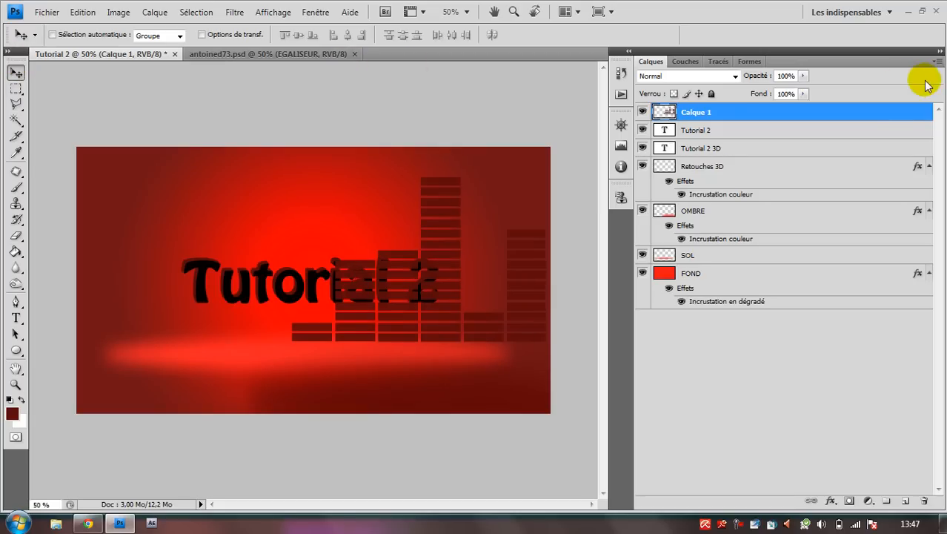
pyautogui.moveTo(887, 117)
pyautogui.mouseDown()
pyautogui.moveTo(905, 201)
pyautogui.moveTo(910, 173)
pyautogui.moveTo(916, 192)
pyautogui.mouseUp()
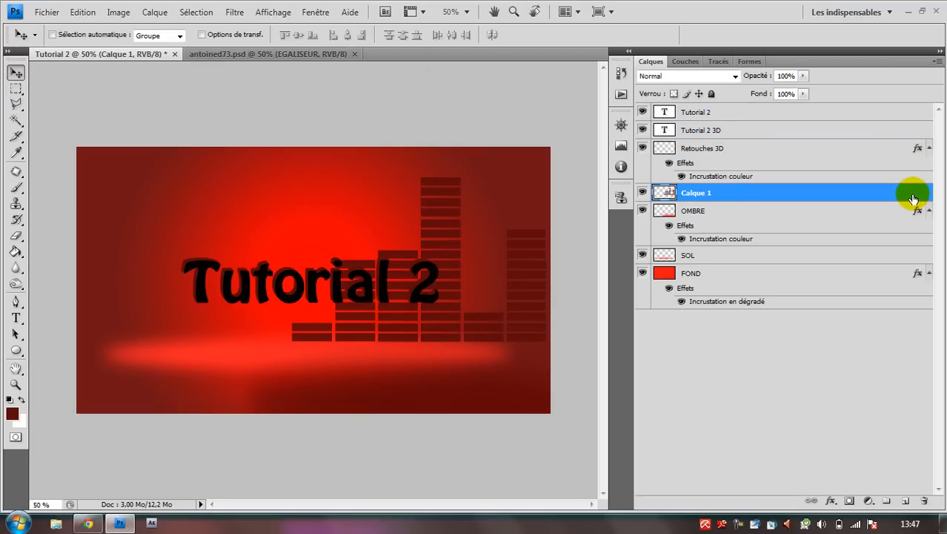
# - Apply a bright green (00ff00) colour overlay to the equaliser-bars layer Calque 1
pyautogui.doubleClick(739, 193)
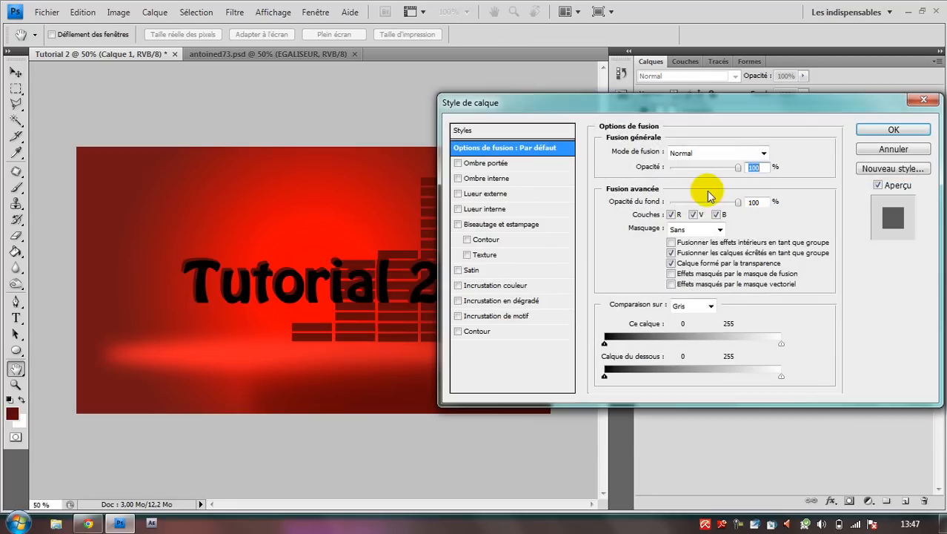
pyautogui.click(467, 288)
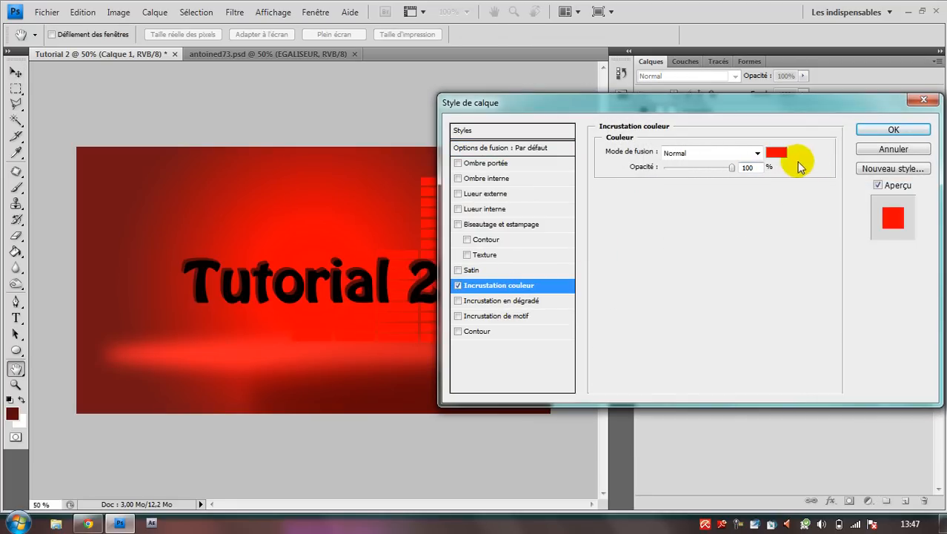
pyautogui.click(783, 160)
pyautogui.click(621, 263)
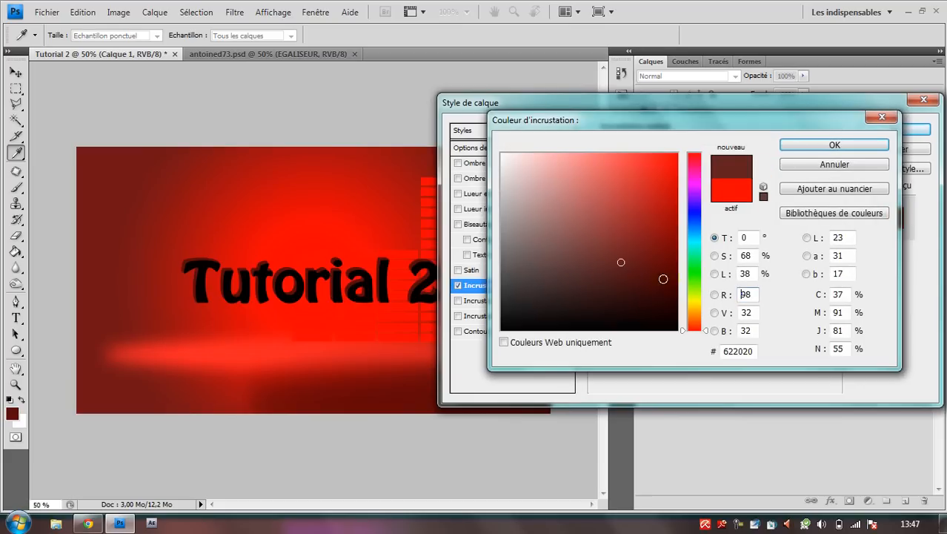
pyautogui.click(693, 272)
pyautogui.moveTo(637, 250); pyautogui.dragTo(748, 136)
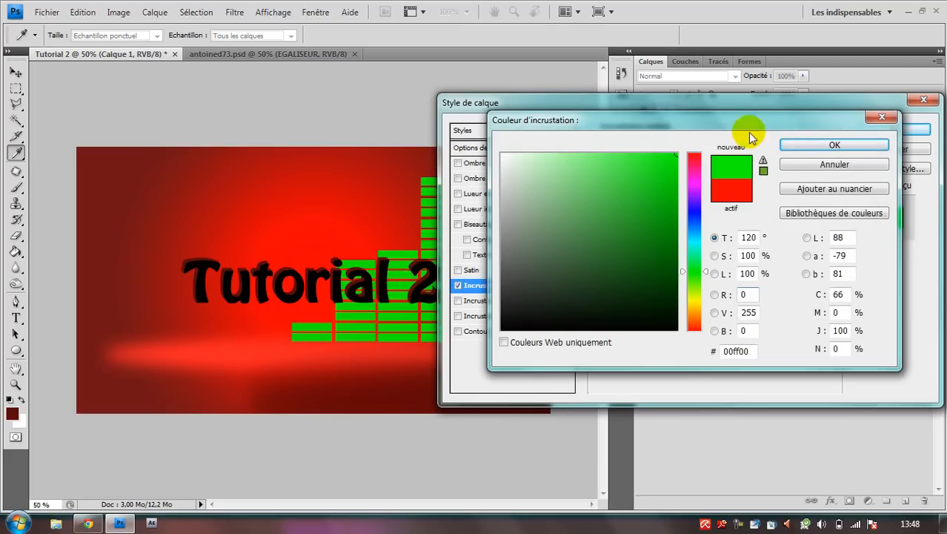
pyautogui.click(818, 147)
pyautogui.click(878, 126)
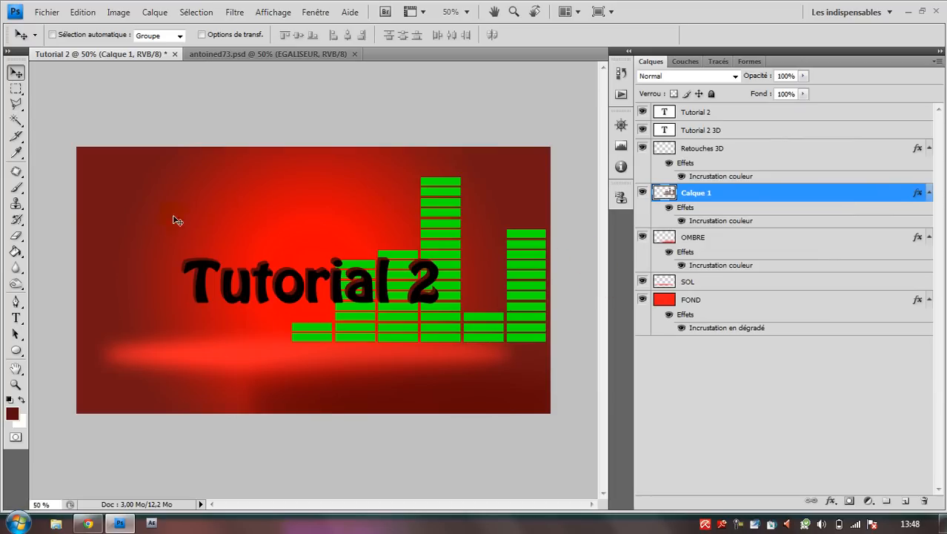
# - Choose the 734 px equaliser brush whose tallest column stands left of centre and create a new layer above Calque 1
pyautogui.click(16, 187)
pyautogui.rightClick(94, 196)
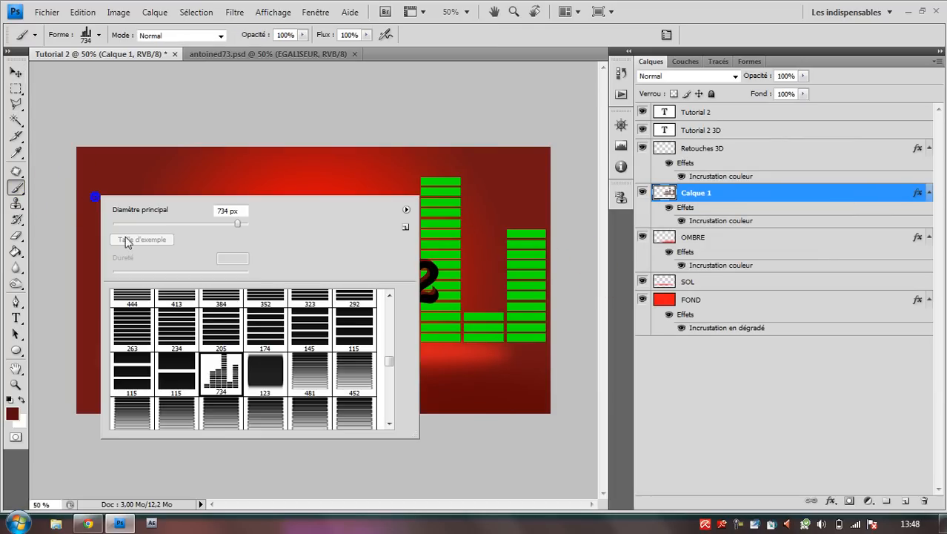
pyautogui.moveTo(390, 364); pyautogui.dragTo(393, 371)
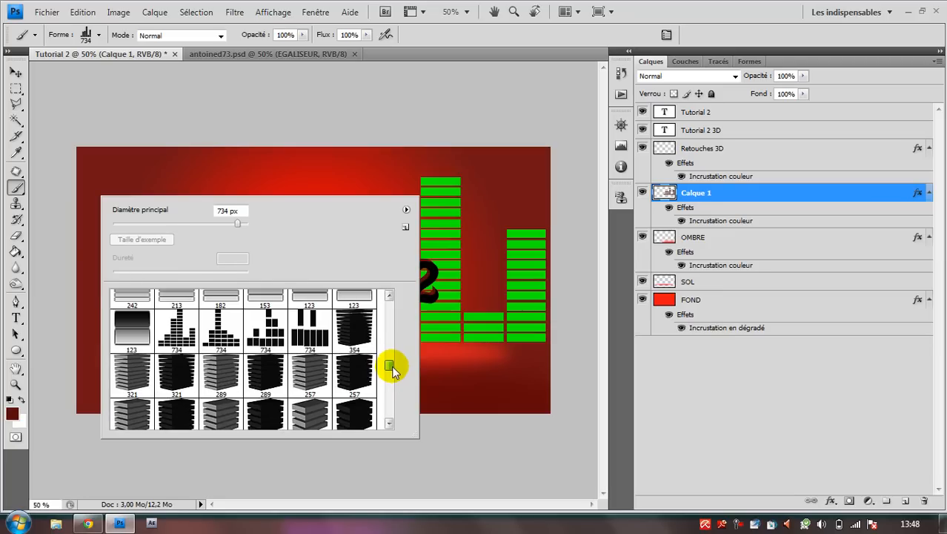
pyautogui.click(222, 331)
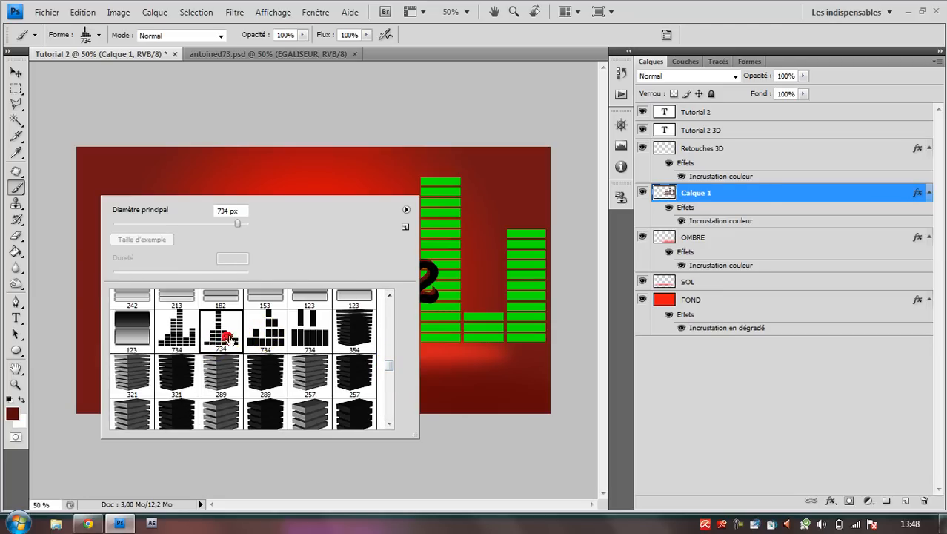
pyautogui.click(437, 39)
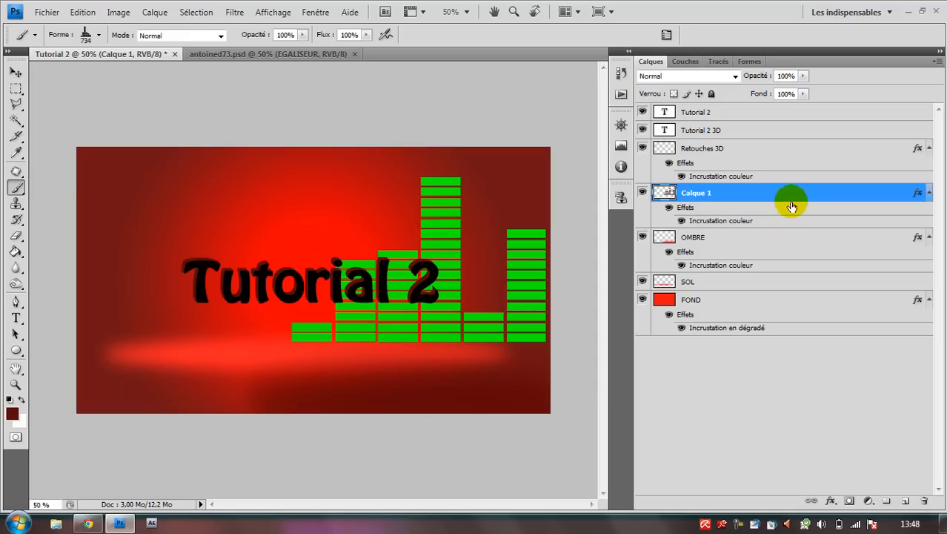
pyautogui.click(902, 501)
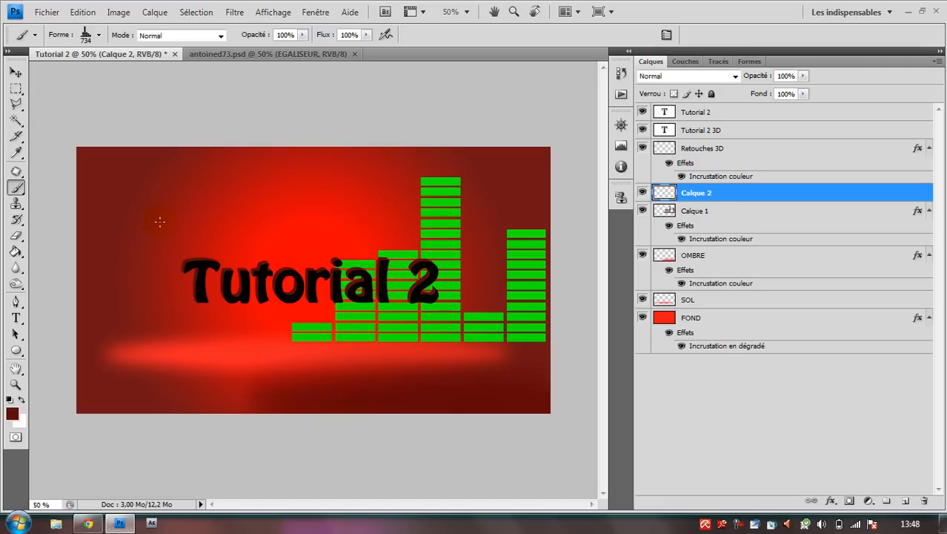
# - Stamp the bars once over the wallpaper's left edge and shift them right until they meet the green bars
pyautogui.click(128, 292)
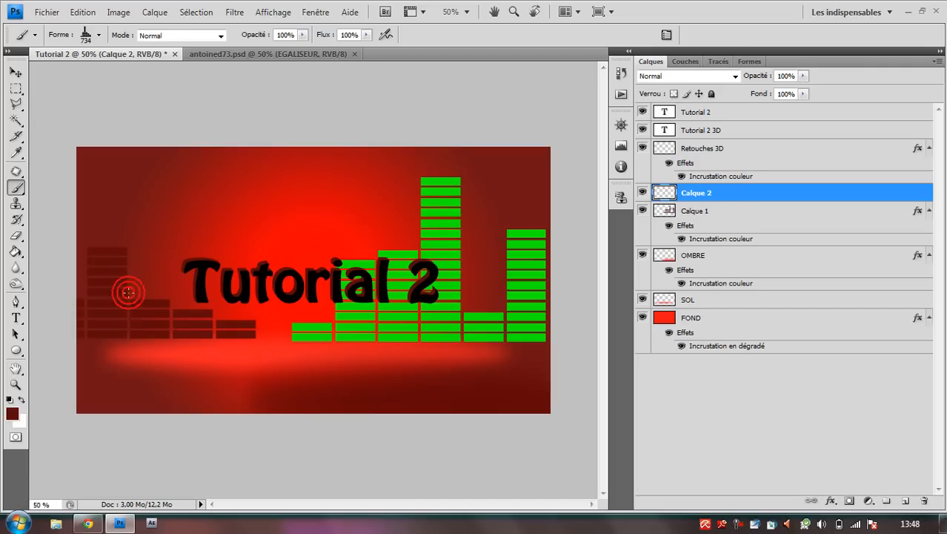
pyautogui.click(16, 72)
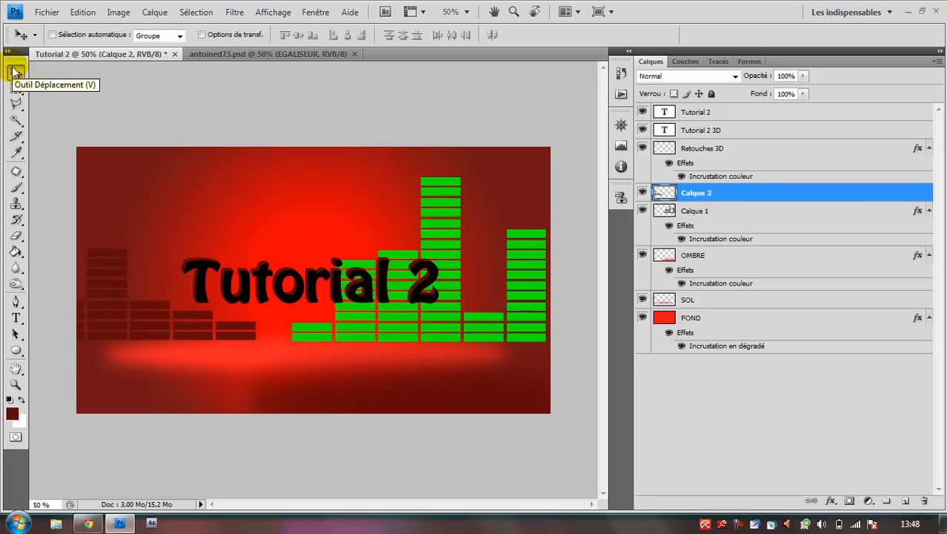
pyautogui.hotkey('shift', 'Right')
pyautogui.hotkey('shift', 'Right')
pyautogui.hotkey('shift', 'Right')
pyautogui.hotkey('shift', 'Right')
pyautogui.hotkey('shift', 'Right')
pyautogui.hotkey('shift', 'Right')
pyautogui.hotkey('shift', 'Right')
pyautogui.hotkey('shift', 'Right')
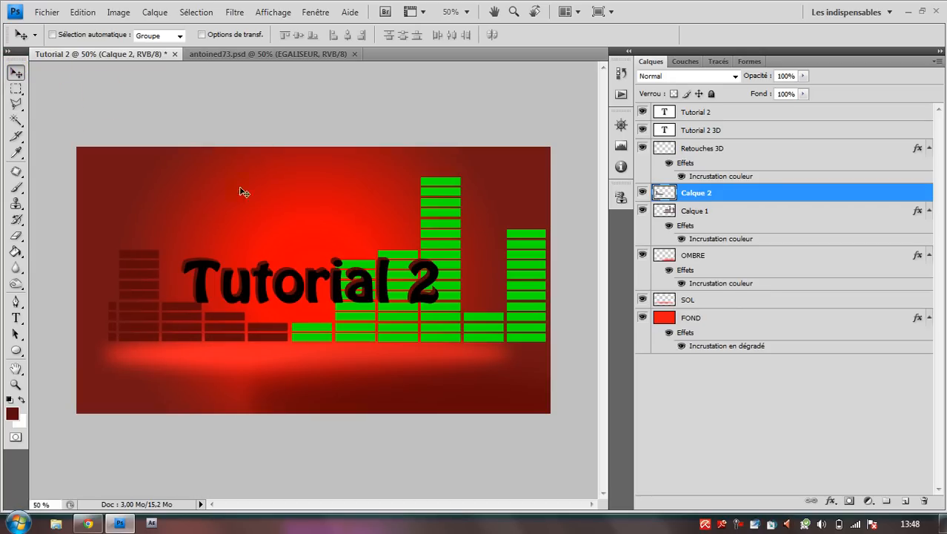
# - Delete the dark bars on Calque 2 with a rectangular selection around them and deselect
pyautogui.click(15, 88)
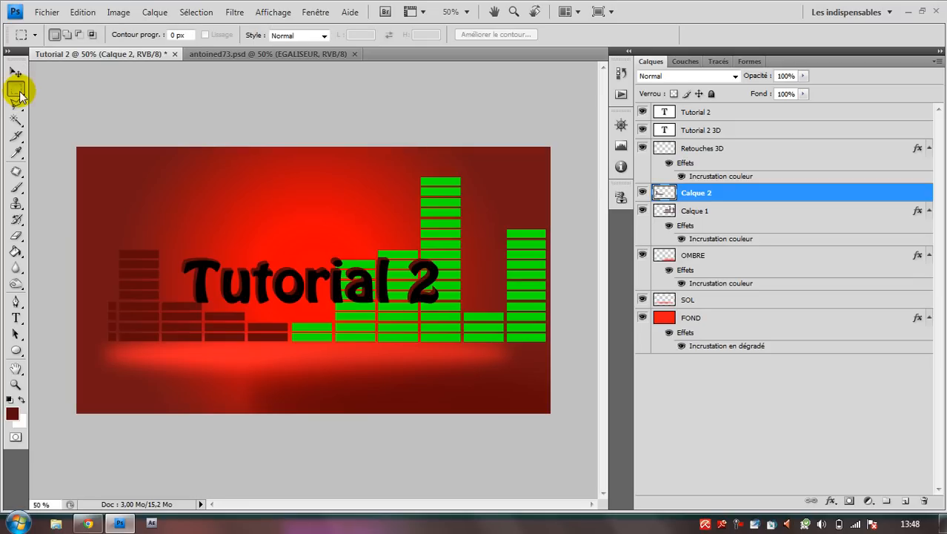
pyautogui.moveTo(106, 232); pyautogui.dragTo(294, 366)
pyautogui.press('Delete')
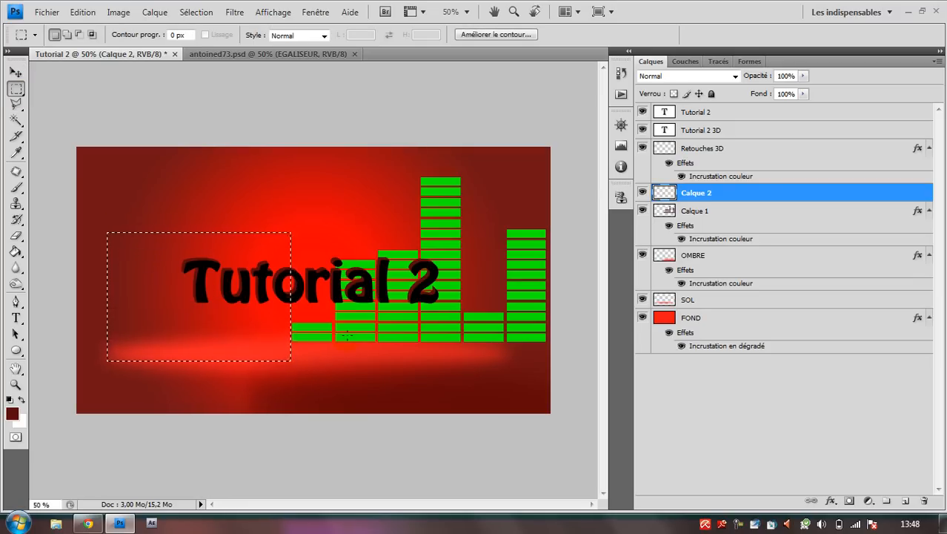
pyautogui.click(15, 187)
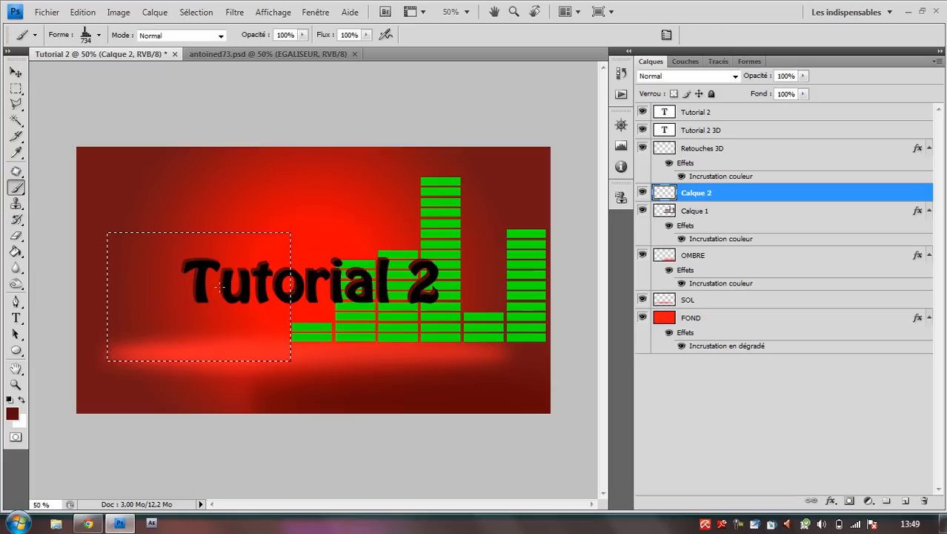
pyautogui.hotkey('ctrl', 'd')
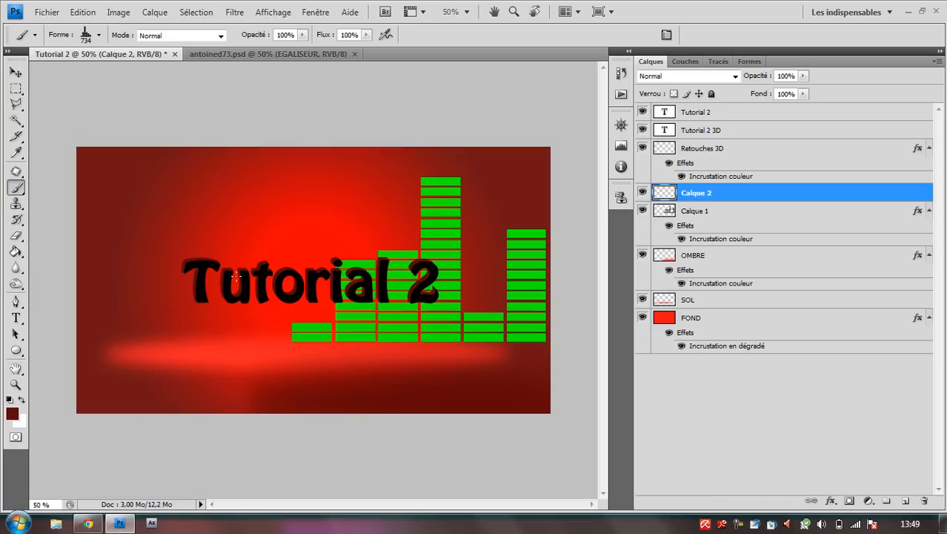
# - Stamp the complete dark bars on Calque 2 and move them left and up, level with the green bars' base
pyautogui.click(189, 323)
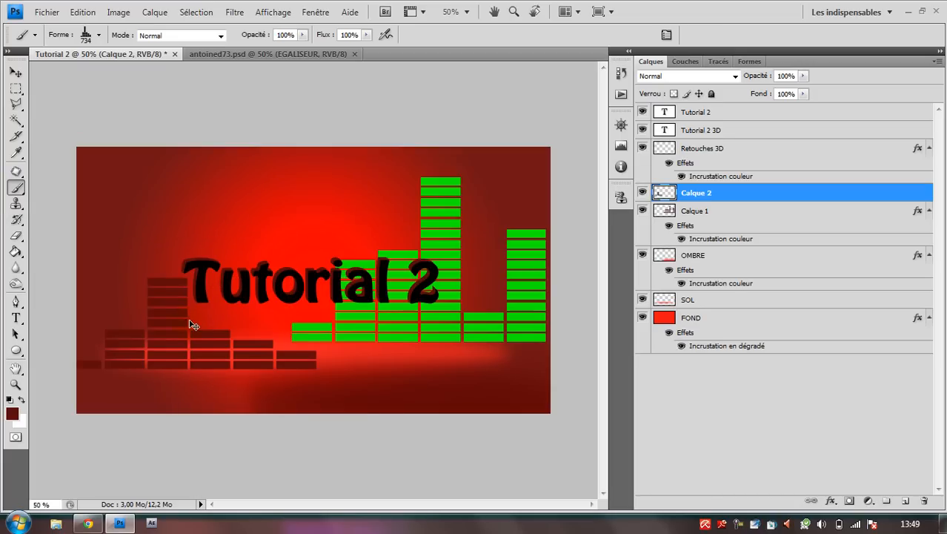
pyautogui.hotkey('ctrl', 'z')
pyautogui.click(245, 335)
pyautogui.click(16, 72)
pyautogui.moveTo(241, 354); pyautogui.dragTo(157, 327)
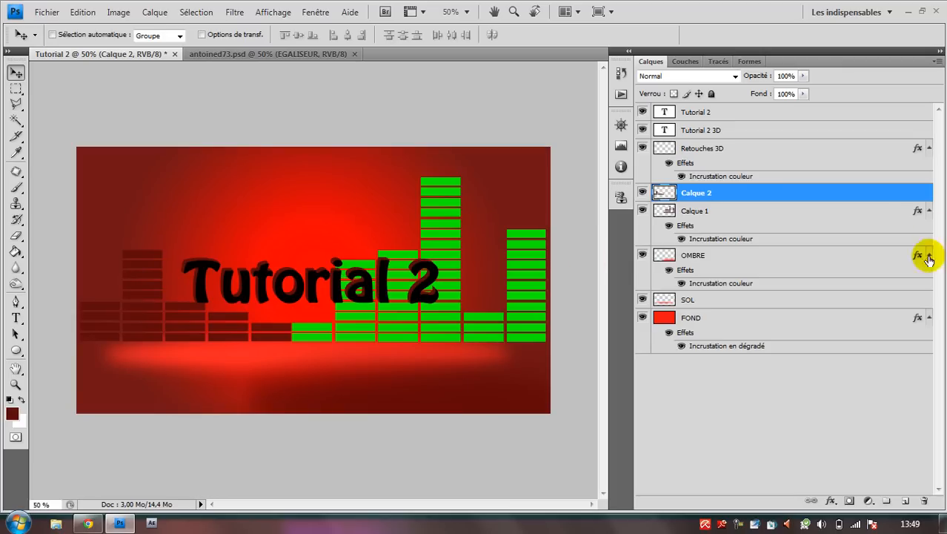
# - Nudge the green bars on Calque 1 slightly right to even out the gap to the dark bars
pyautogui.click(837, 211)
pyautogui.press('Right')
pyautogui.press('Right')
pyautogui.press('Right')
pyautogui.press('Right')
pyautogui.press('Right')
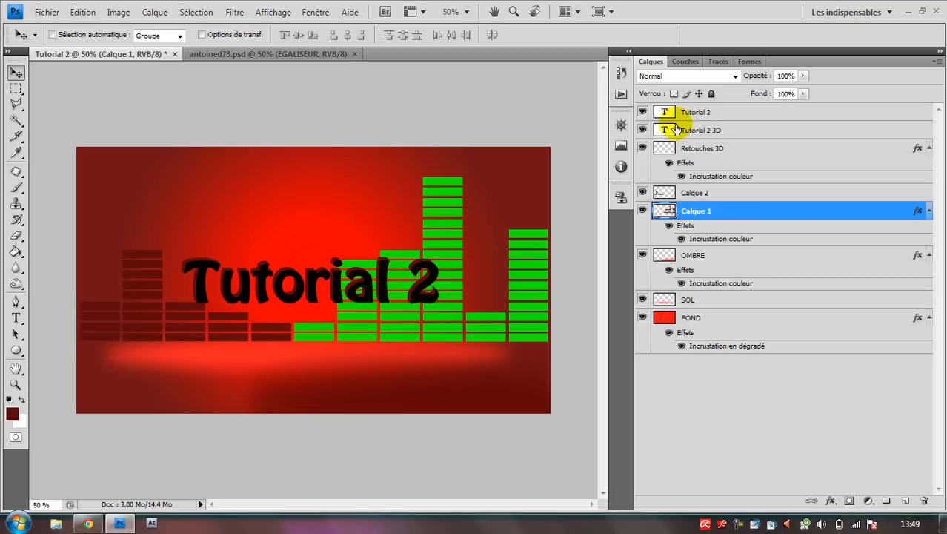
# - Merge the equaliser layers Calque 2 and Calque 1 into a single layer
pyautogui.click(720, 194)
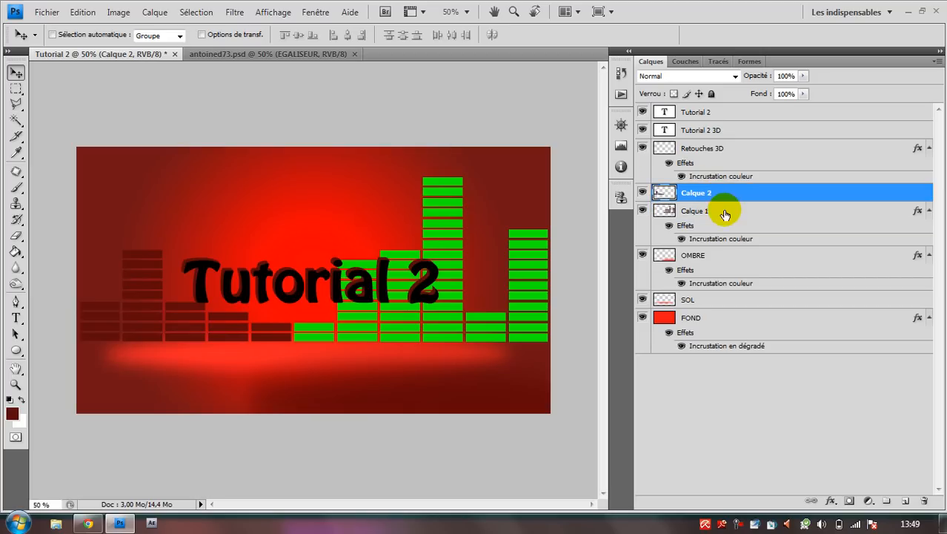
pyautogui.keyDown('shift'); pyautogui.click(724, 212); pyautogui.keyUp('shift')
pyautogui.rightClick(726, 213)
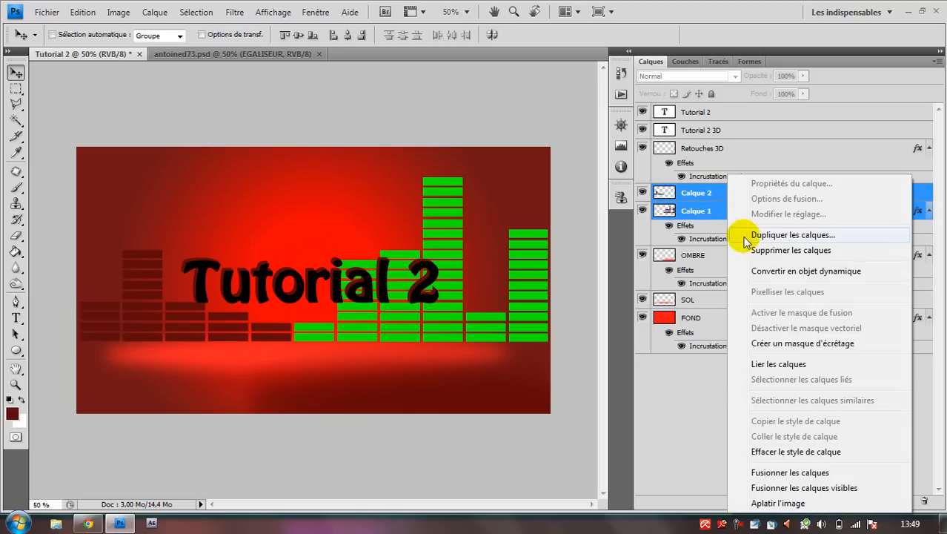
pyautogui.click(712, 195)
pyautogui.click(712, 194)
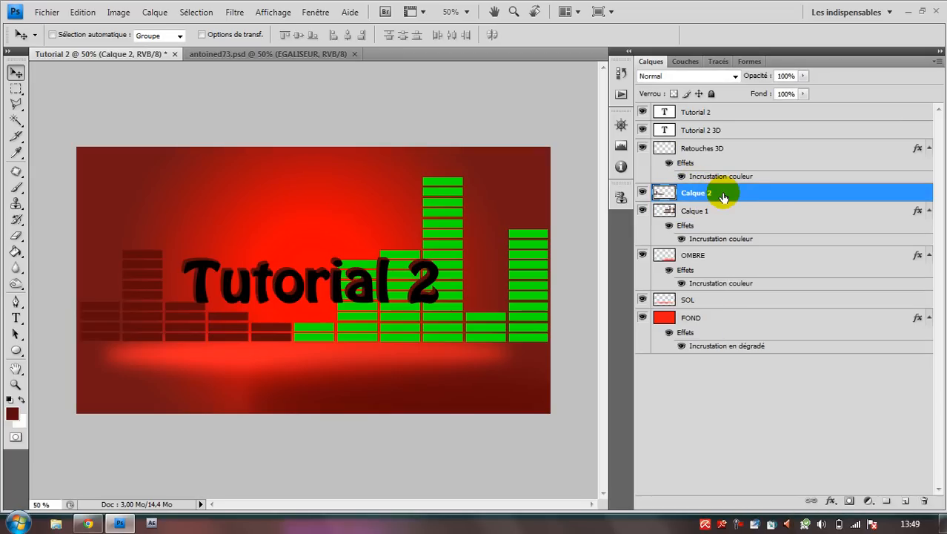
pyautogui.keyDown('shift'); pyautogui.click(728, 214); pyautogui.keyUp('shift')
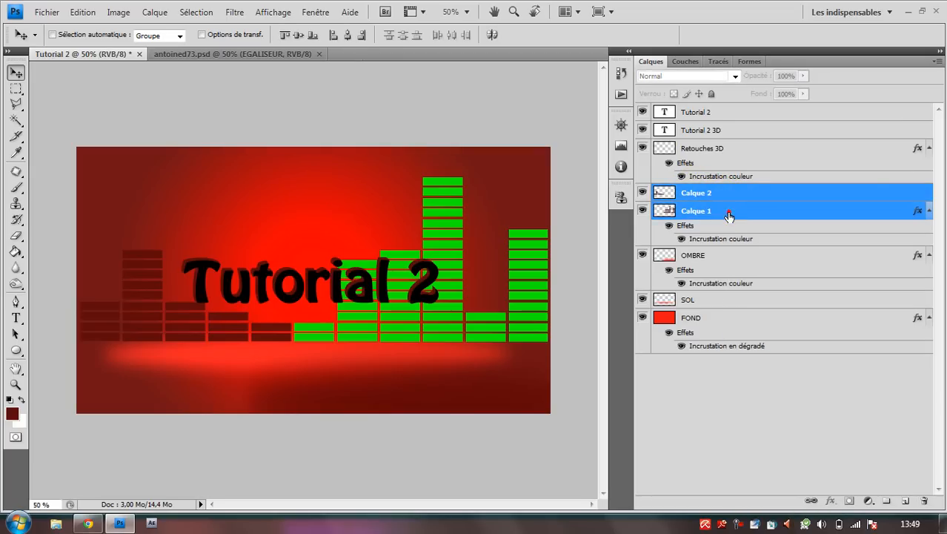
pyautogui.rightClick(726, 213)
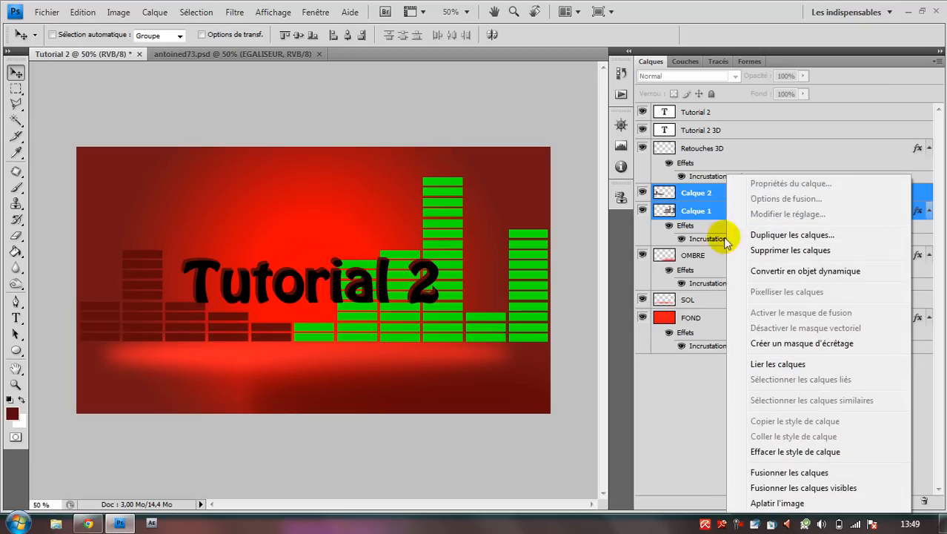
pyautogui.click(819, 472)
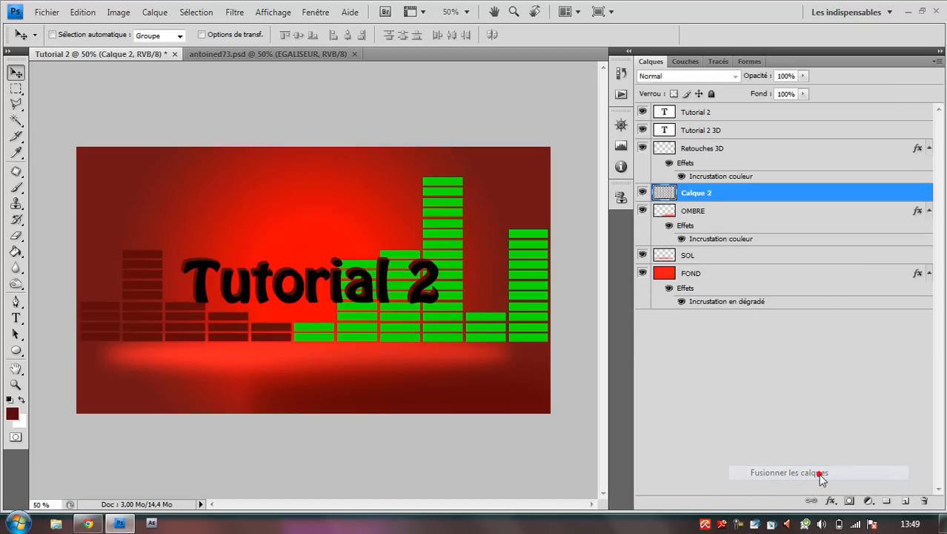
# - Open the layer style settings of the merged equaliser layer Calque 2 and enable a gradient overlay
pyautogui.doubleClick(739, 191)
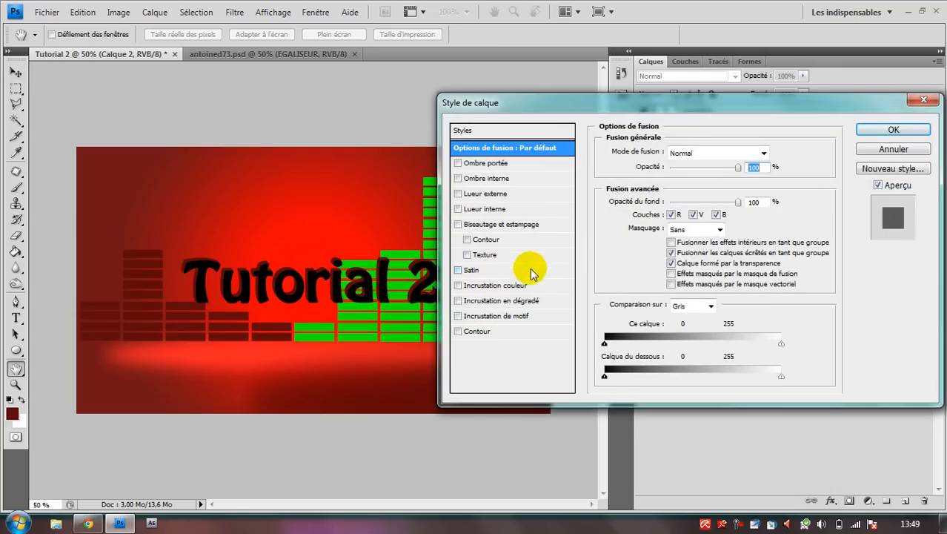
pyautogui.click(472, 286)
pyautogui.click(472, 287)
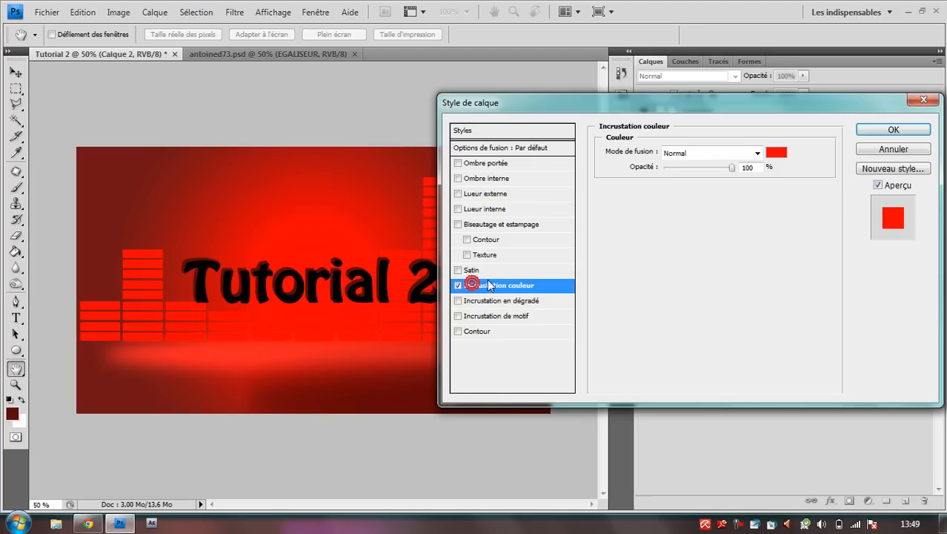
pyautogui.click(457, 285)
pyautogui.click(458, 301)
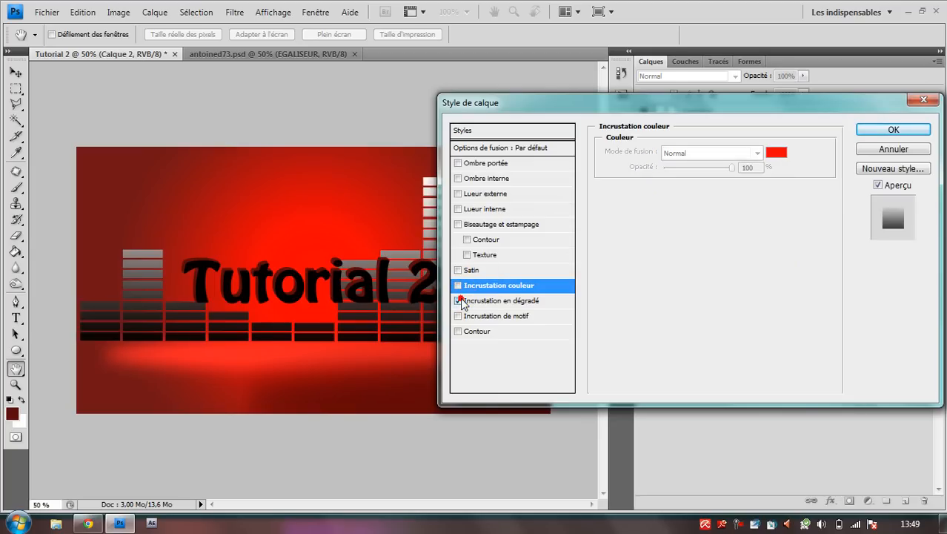
pyautogui.click(511, 302)
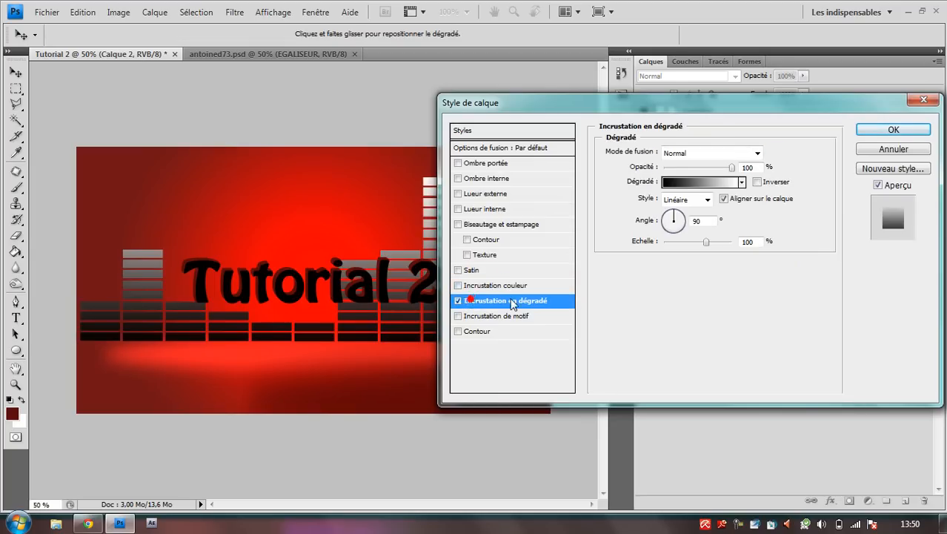
# - Choose the rainbow Spectre preset for the bars' gradient overlay and reverse its direction
pyautogui.click(742, 183)
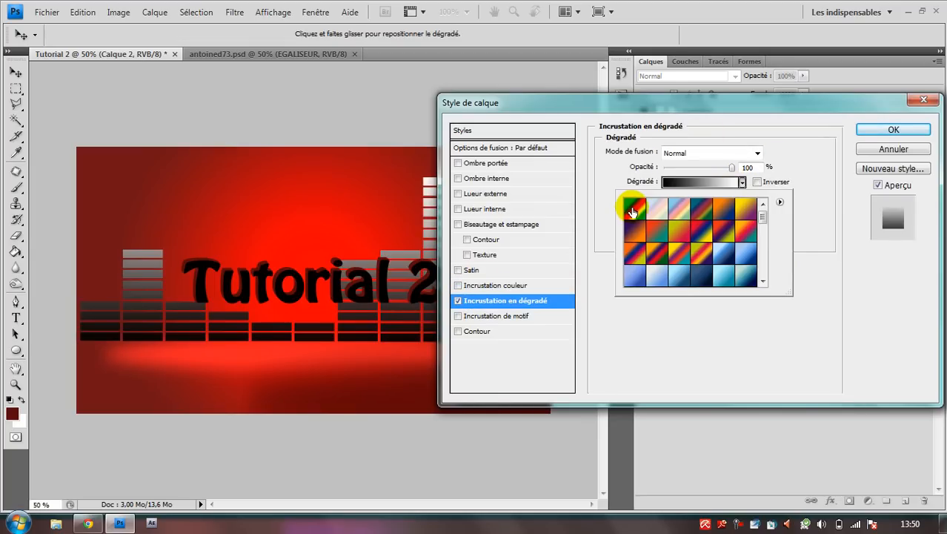
pyautogui.click(631, 212)
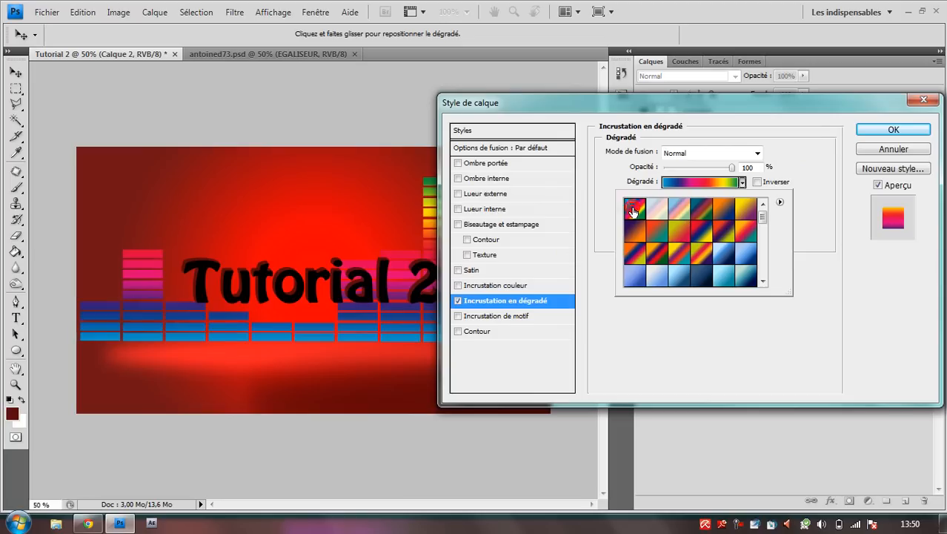
pyautogui.click(648, 351)
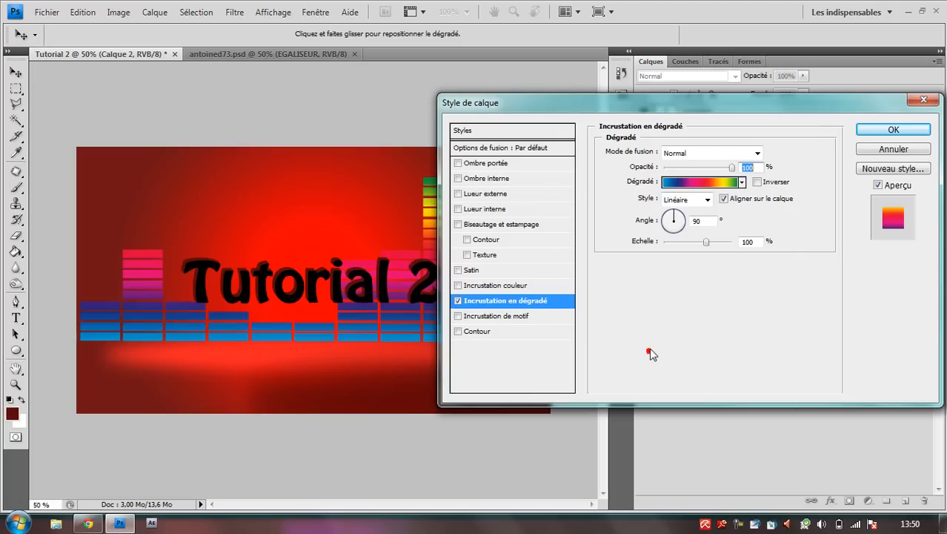
pyautogui.click(758, 182)
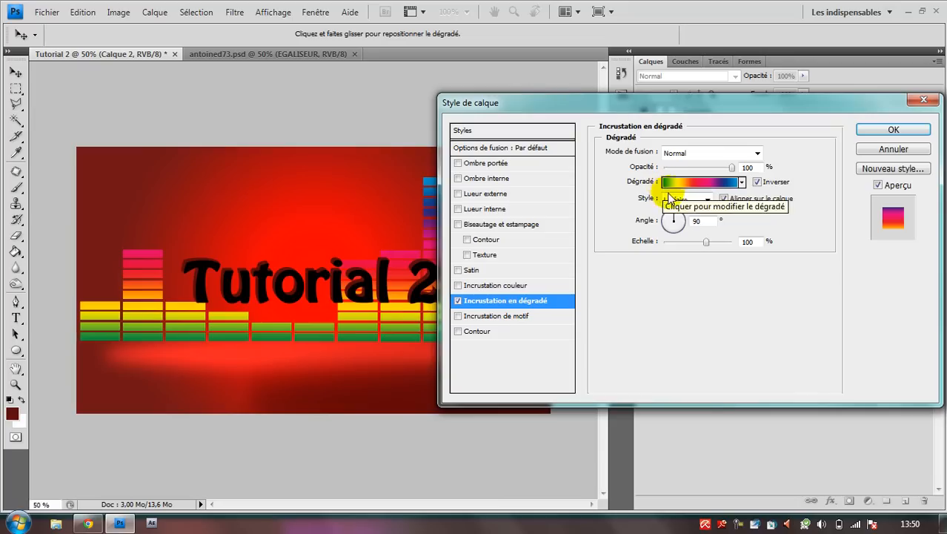
# - Edit the Spectre gradient's colour stops, moving the dark blue stop to position 21%
pyautogui.click(706, 184)
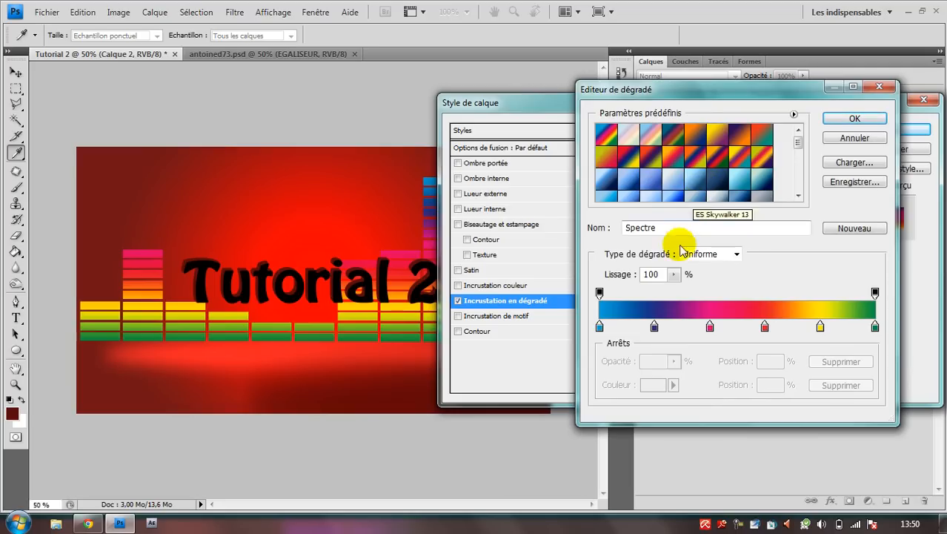
pyautogui.click(602, 330)
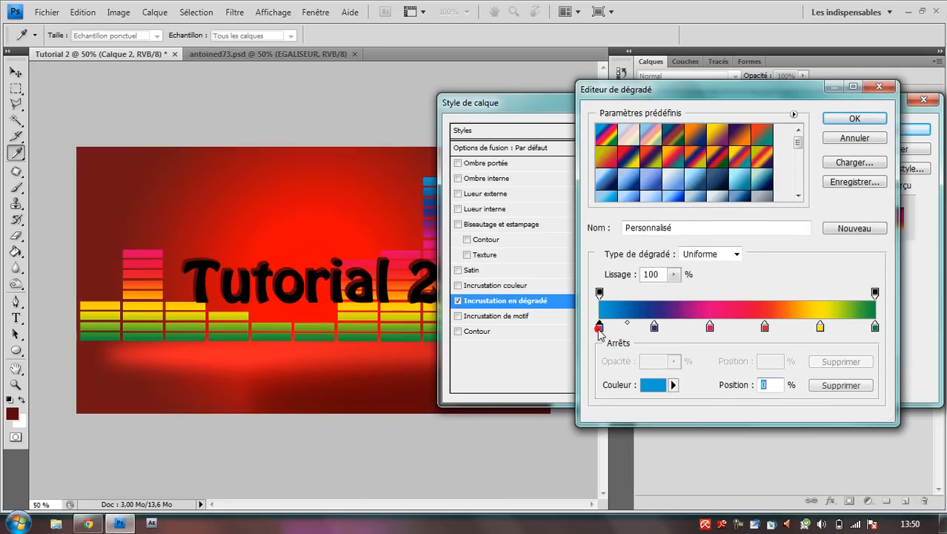
pyautogui.click(654, 326)
pyautogui.moveTo(654, 326)
pyautogui.mouseDown()
pyautogui.moveTo(656, 352)
pyautogui.moveTo(651, 321)
pyautogui.moveTo(657, 344)
pyautogui.moveTo(657, 331)
pyautogui.mouseUp()
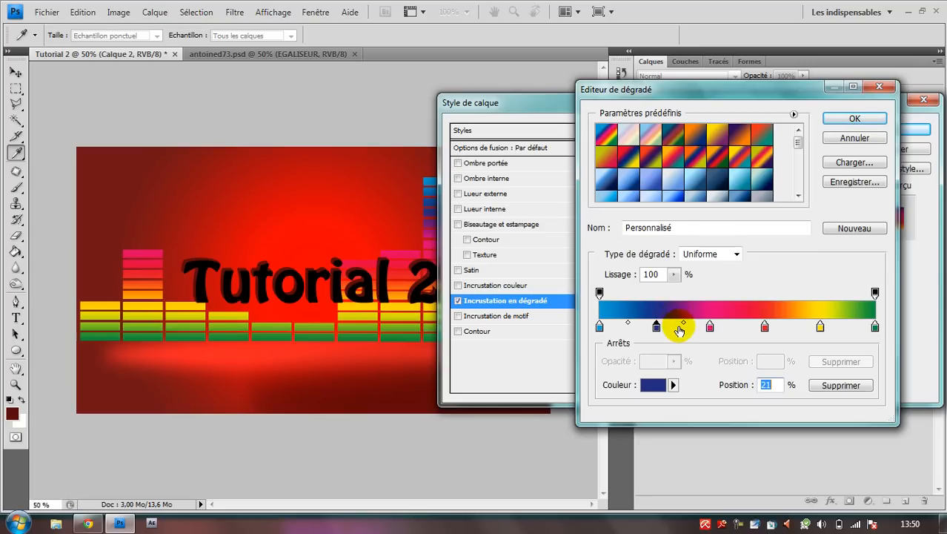
# - Apply the Spectre preset to the equalizer layer's gradient overlay and accept it in the gradient editor
pyautogui.moveTo(656, 326); pyautogui.dragTo(655, 329)
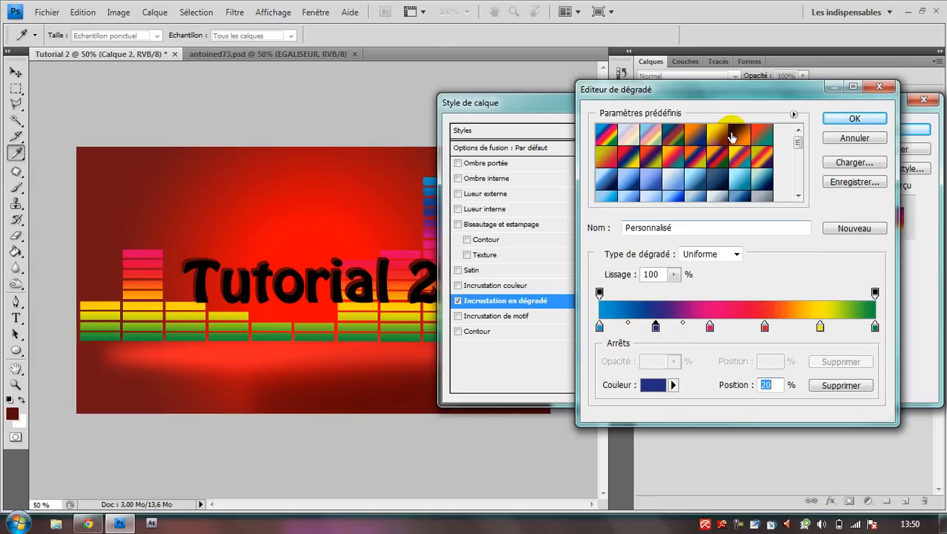
pyautogui.moveTo(798, 144)
pyautogui.mouseDown()
pyautogui.moveTo(799, 188)
pyautogui.moveTo(799, 134)
pyautogui.mouseUp()
pyautogui.click(606, 133)
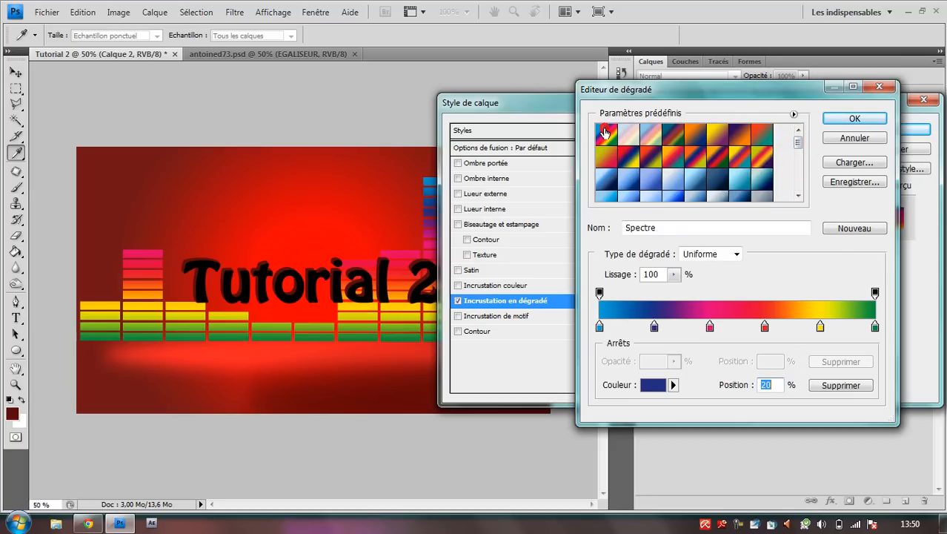
pyautogui.click(831, 118)
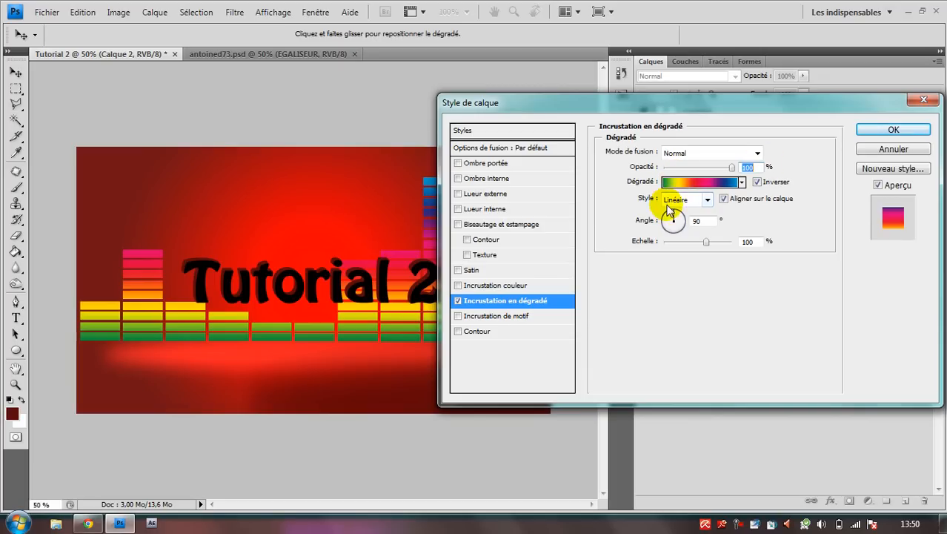
# - Set the gradient overlay's scale (Echelle) to 116% and apply the layer style to Calque 2
pyautogui.moveTo(706, 246); pyautogui.dragTo(703, 247)
pyautogui.moveTo(707, 98); pyautogui.dragTo(755, 102)
pyautogui.moveTo(758, 245)
pyautogui.mouseDown()
pyautogui.moveTo(710, 247)
pyautogui.moveTo(770, 251)
pyautogui.mouseUp()
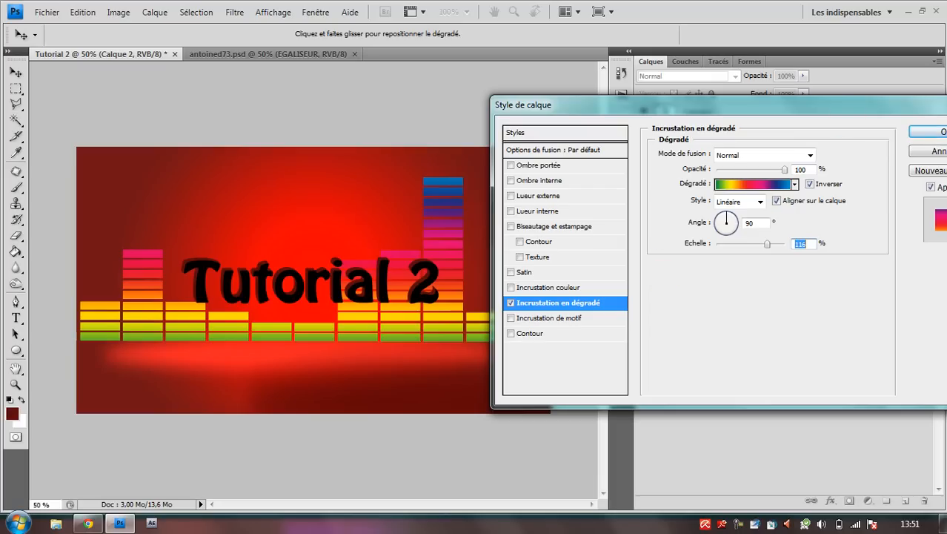
pyautogui.click(936, 132)
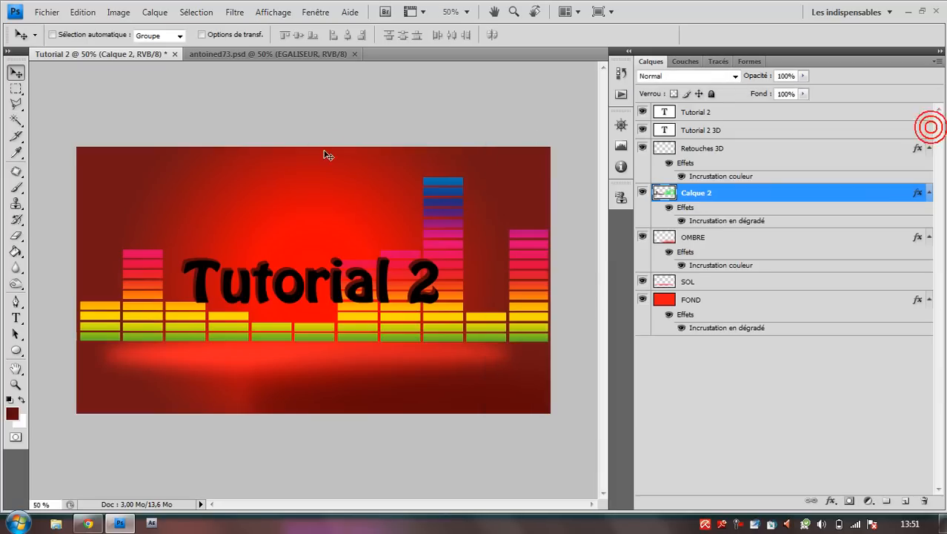
# - Examine the Incrustation en dégradé and Lueur externe settings of the EGALISEUR layer in antoined73.psd
pyautogui.click(294, 53)
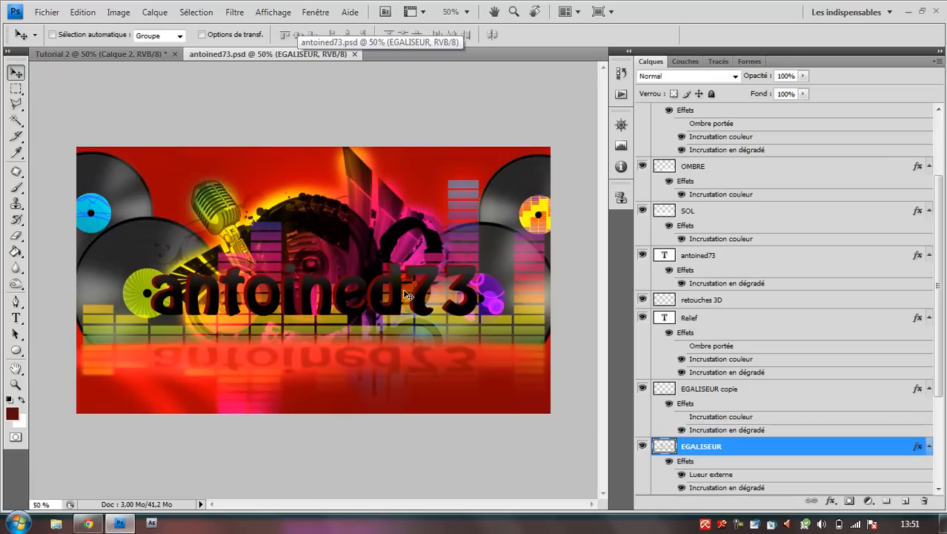
pyautogui.doubleClick(727, 448)
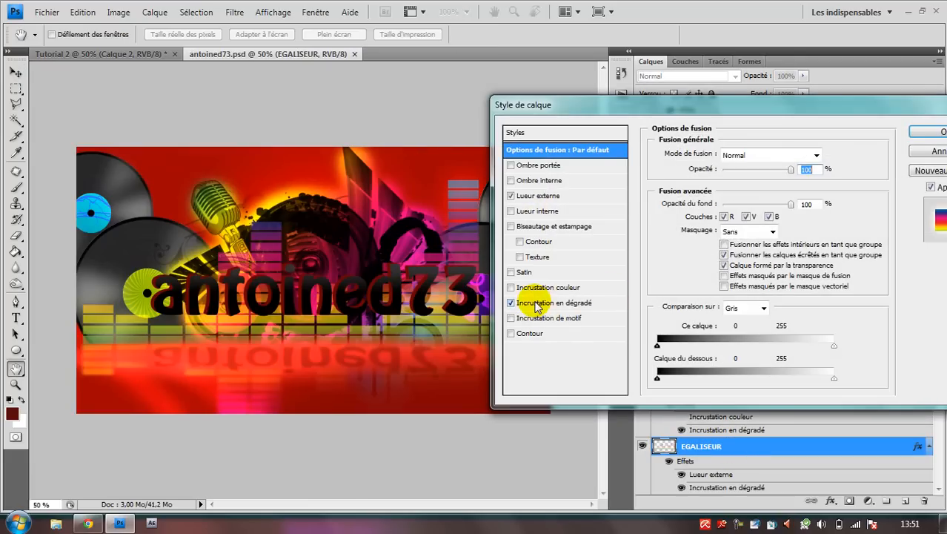
pyautogui.click(537, 304)
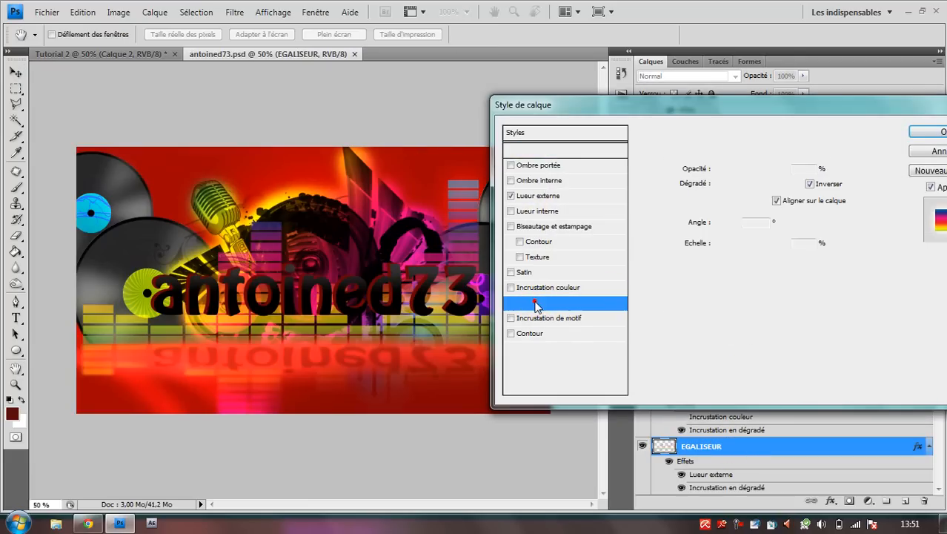
pyautogui.click(537, 195)
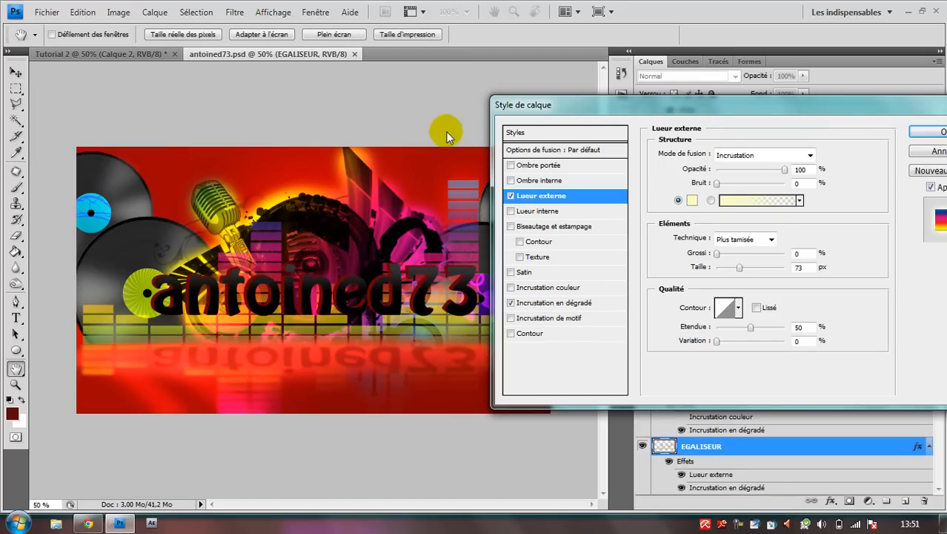
pyautogui.click(935, 128)
pyautogui.press('v')
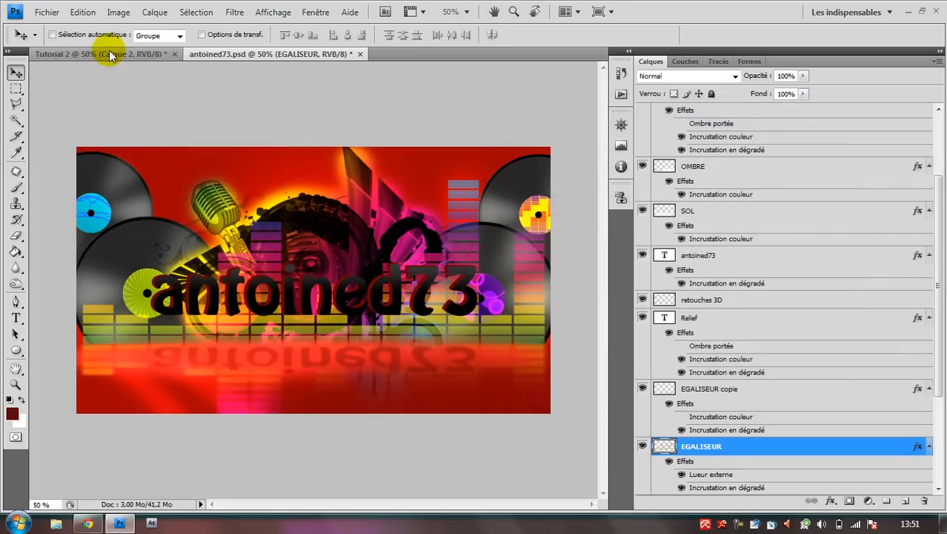
# - Add a Lueur externe effect with 62% opacity to Calque 2 in the Tutorial 2 document
pyautogui.click(109, 53)
pyautogui.doubleClick(739, 194)
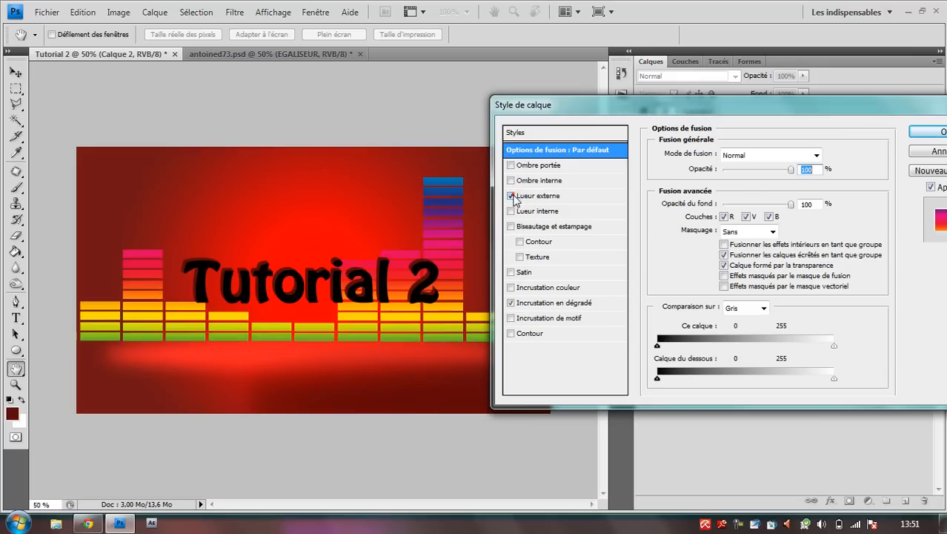
pyautogui.click(511, 195)
pyautogui.click(537, 198)
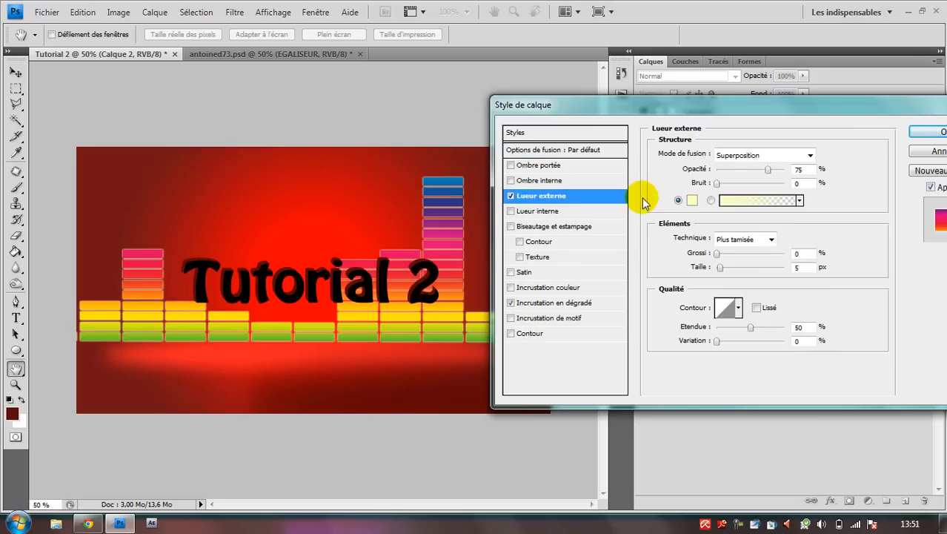
pyautogui.moveTo(767, 169)
pyautogui.mouseDown()
pyautogui.moveTo(750, 169)
pyautogui.moveTo(759, 169)
pyautogui.mouseUp()
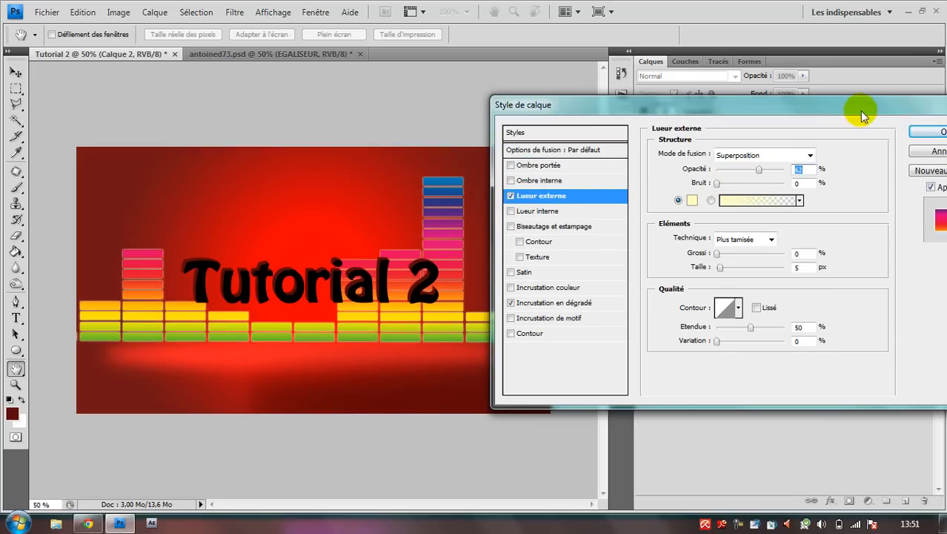
pyautogui.click(918, 131)
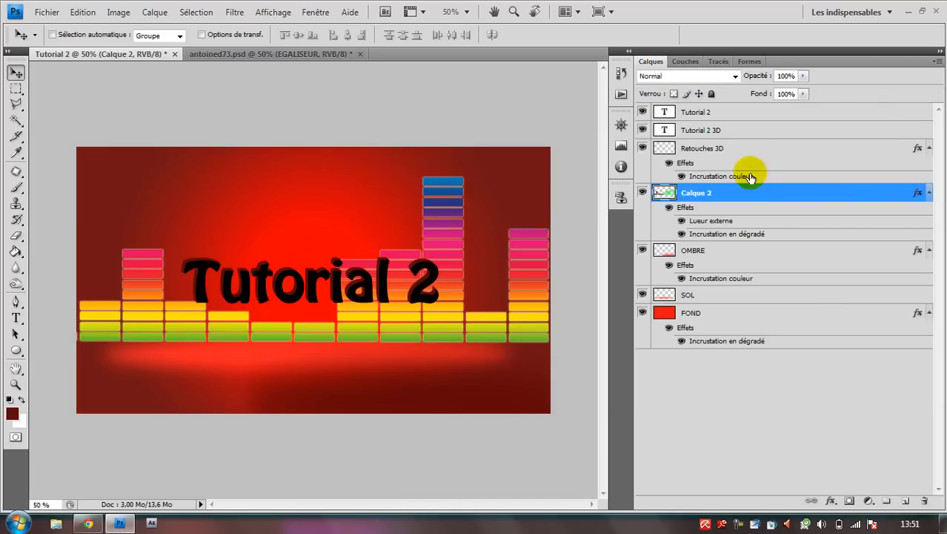
# - Lower the opacity of the Calque 2 layer to 39%
pyautogui.click(802, 75)
pyautogui.moveTo(804, 89); pyautogui.dragTo(756, 103)
pyautogui.click(755, 99)
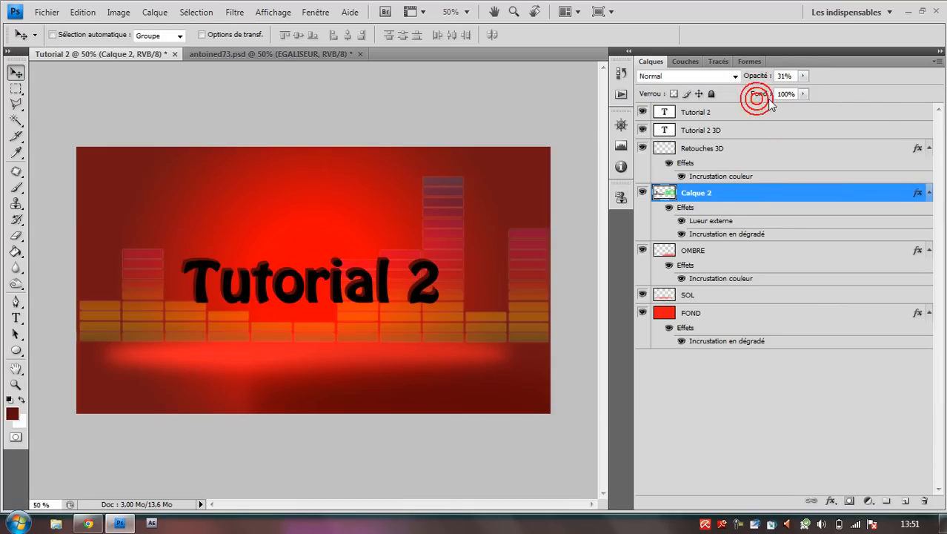
pyautogui.moveTo(799, 93); pyautogui.dragTo(808, 89)
pyautogui.click(745, 198)
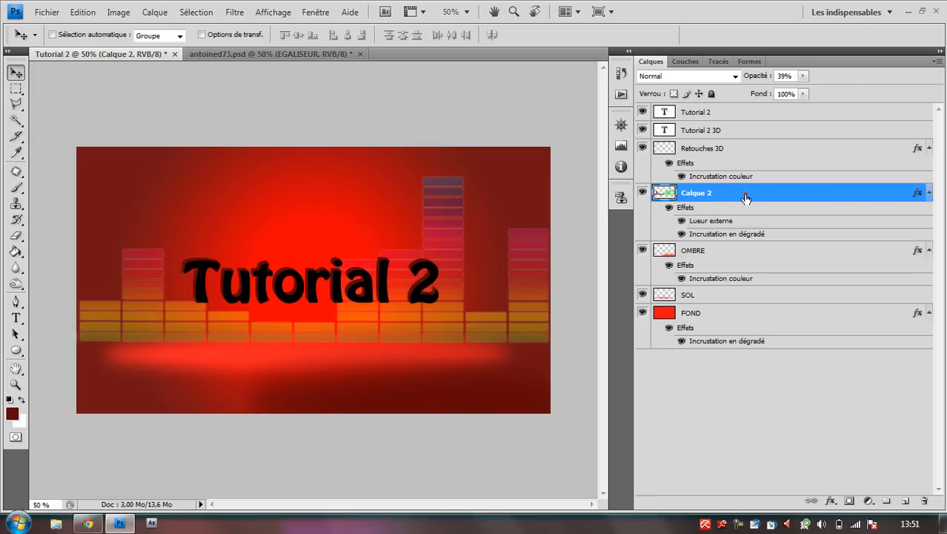
# - Set Calque 2's Lueur externe to a size of 27 px and an opacity of 17%
pyautogui.doubleClick(745, 198)
pyautogui.click(561, 197)
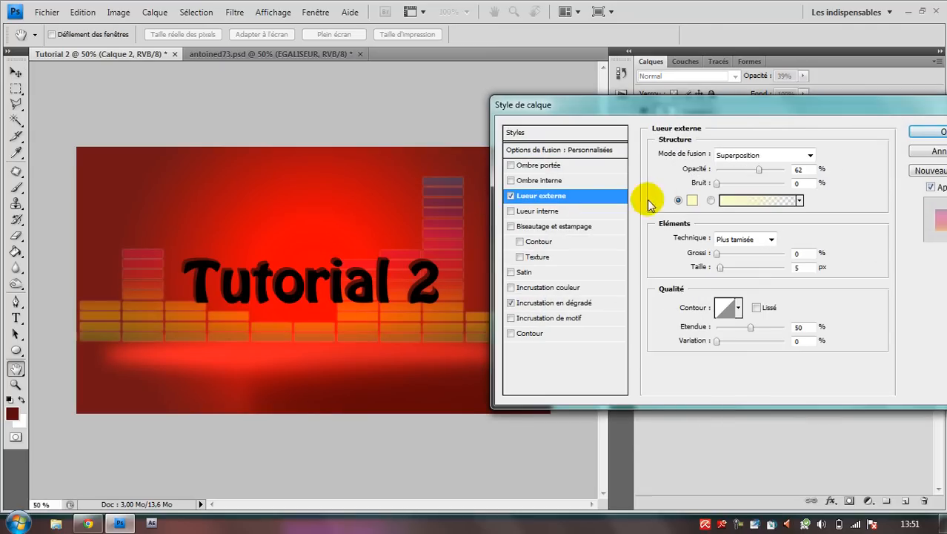
pyautogui.moveTo(720, 270); pyautogui.dragTo(710, 273)
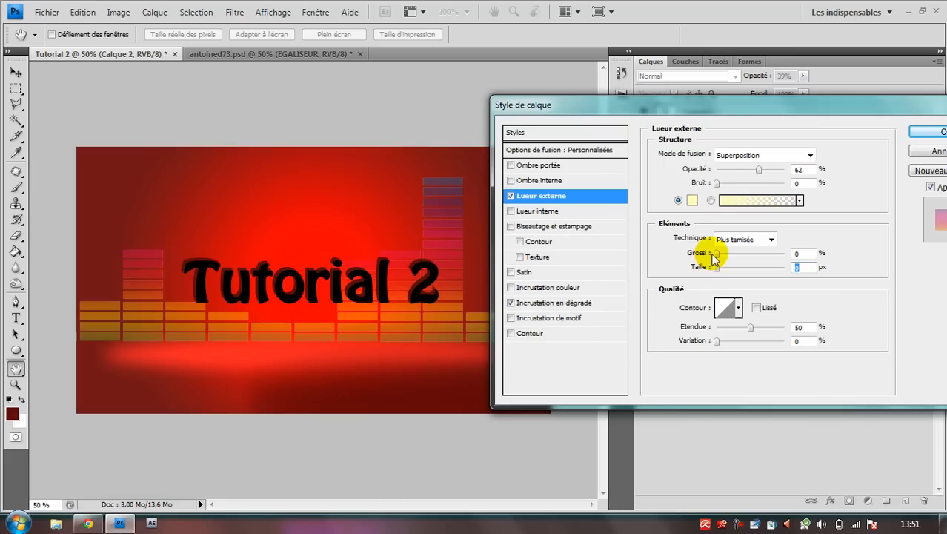
pyautogui.moveTo(716, 268); pyautogui.dragTo(730, 270)
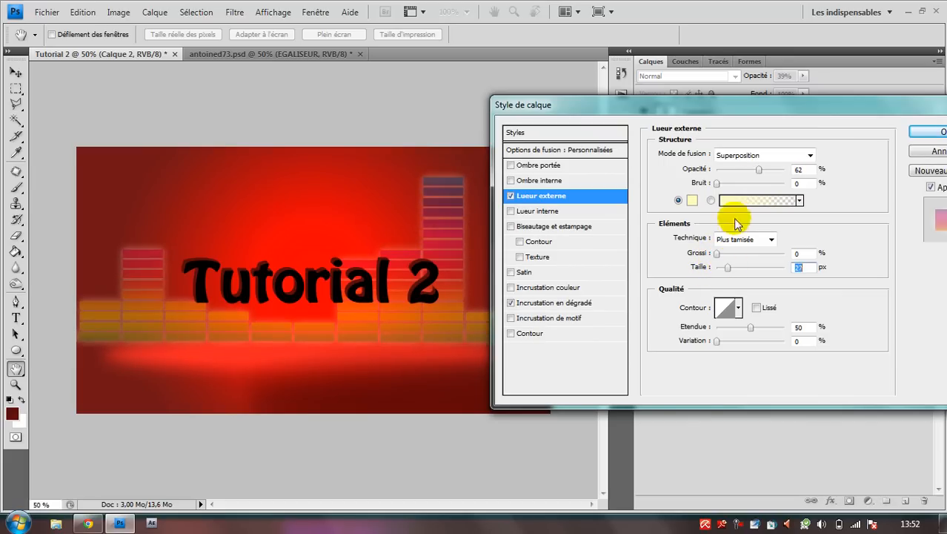
pyautogui.moveTo(758, 169); pyautogui.dragTo(728, 172)
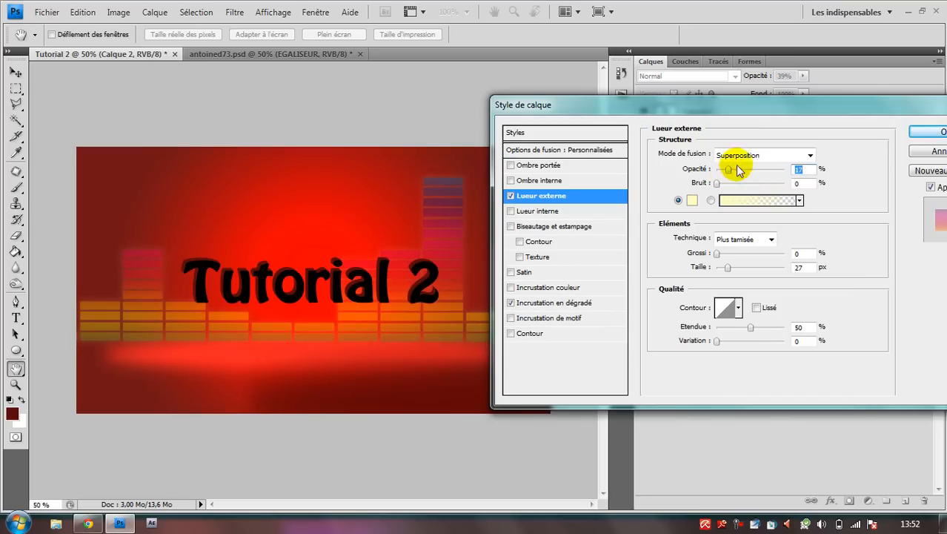
pyautogui.click(932, 131)
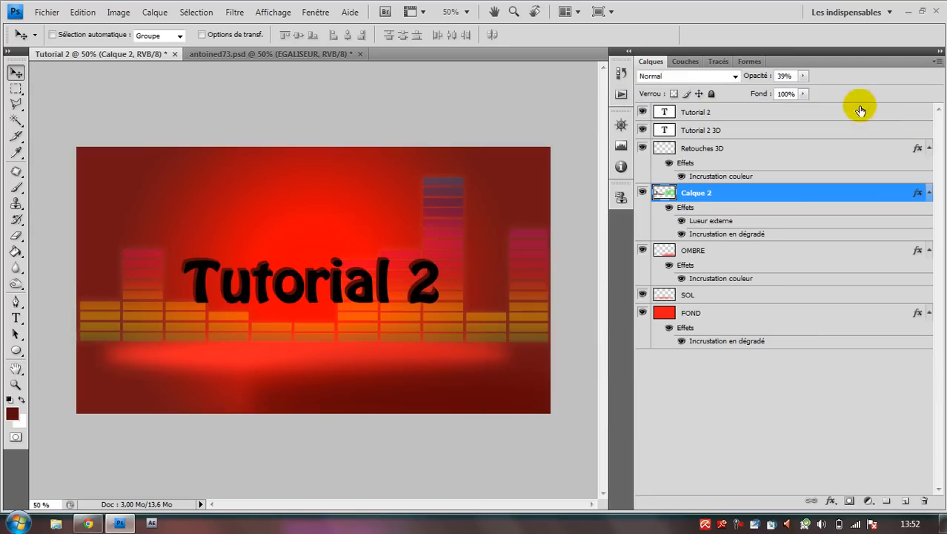
# - Recheck the EGALISEUR layer's gradient overlay and outer glow in antoined73.psd, and review the surrounding layers for comparison
pyautogui.click(337, 53)
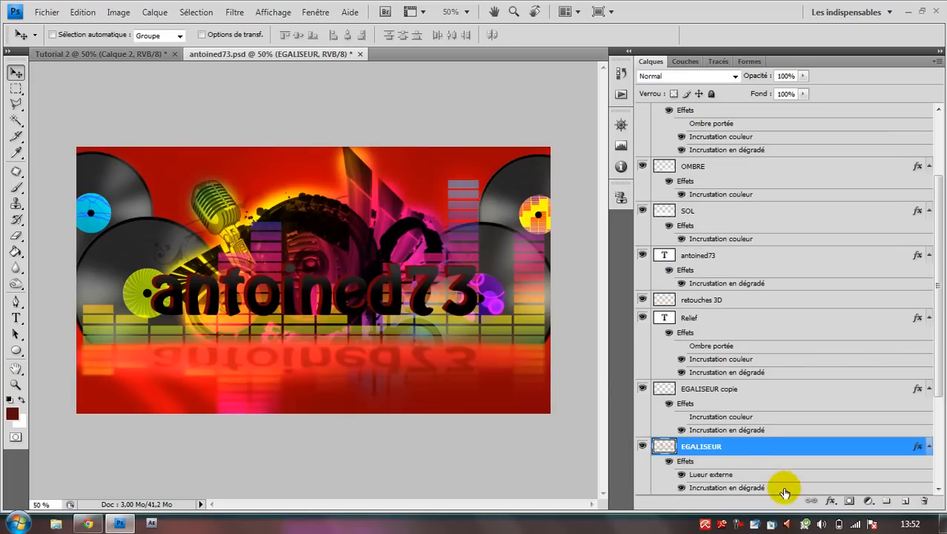
pyautogui.doubleClick(760, 446)
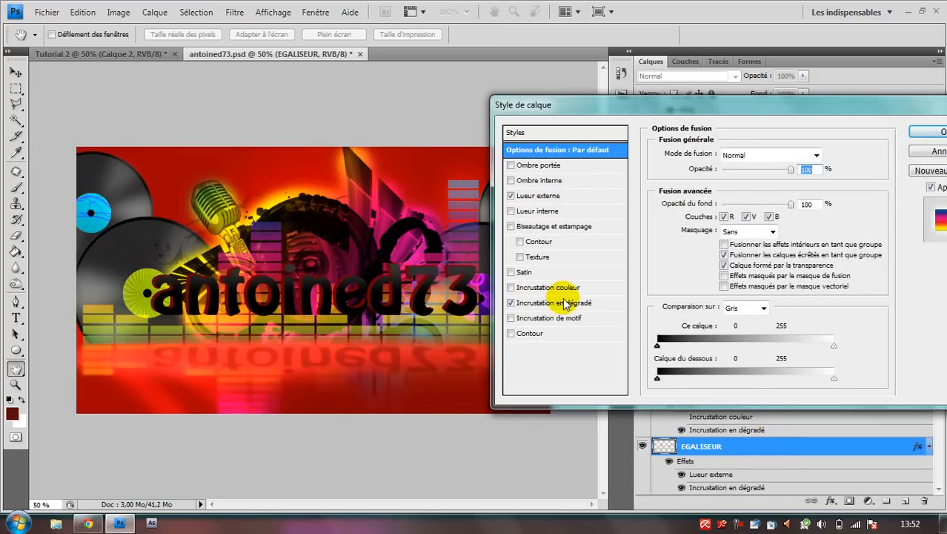
pyautogui.click(566, 302)
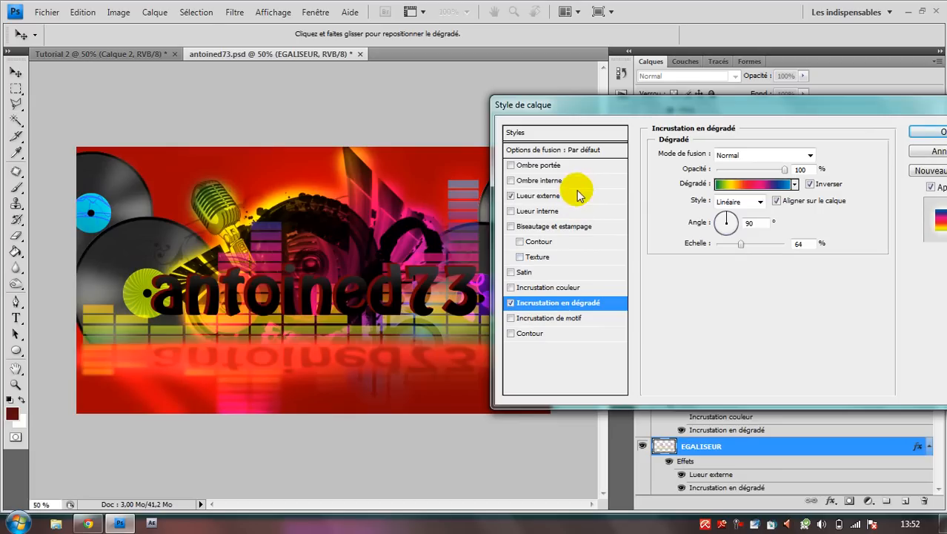
pyautogui.click(569, 195)
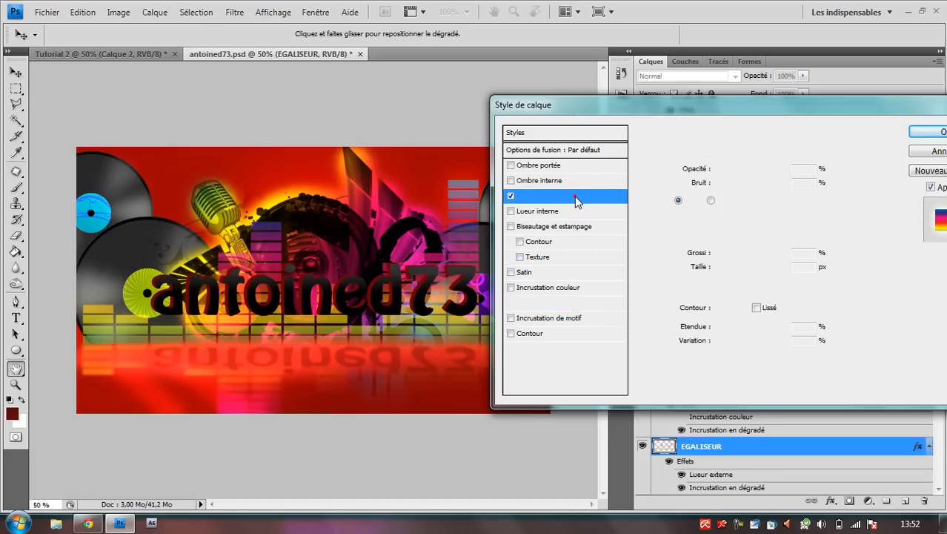
pyautogui.click(938, 133)
pyautogui.scroll(-1, 851, 289)
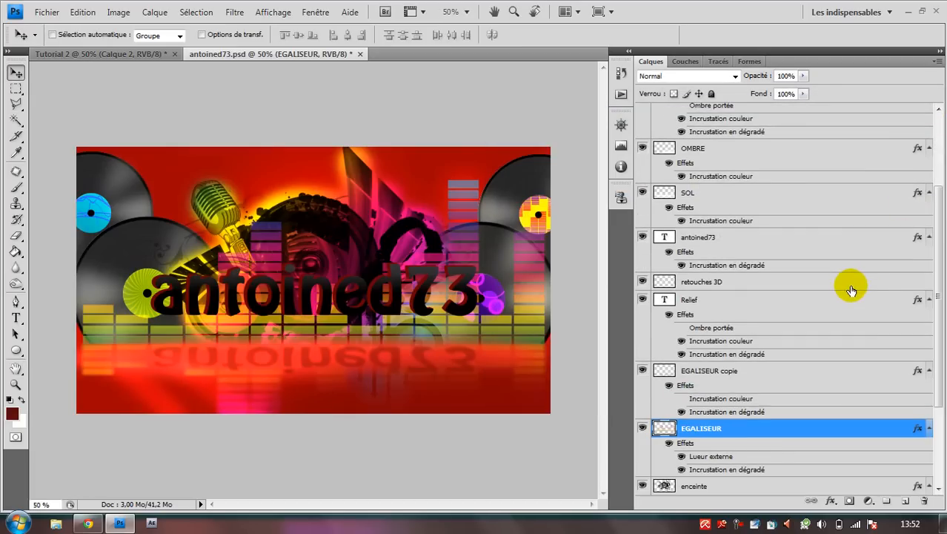
pyautogui.scroll(1, 803, 265)
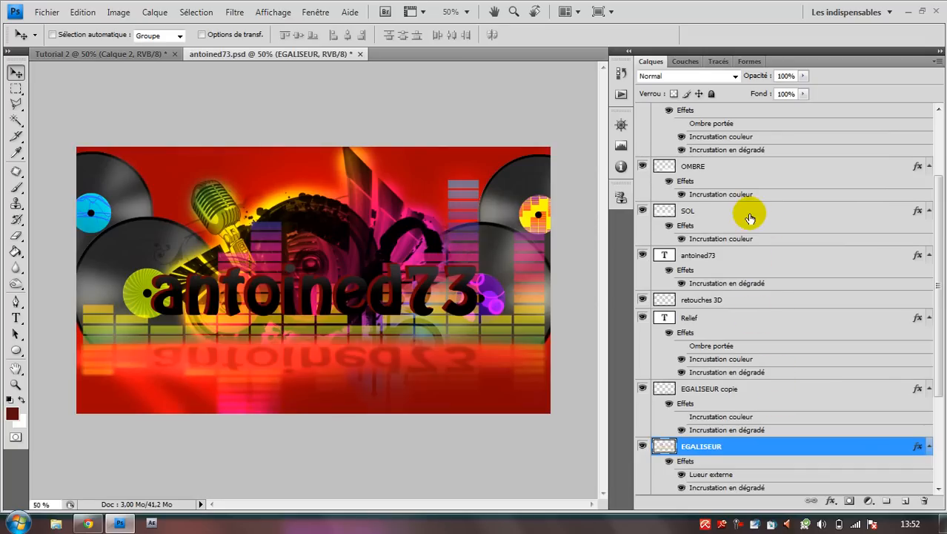
pyautogui.scroll(-1, 750, 214)
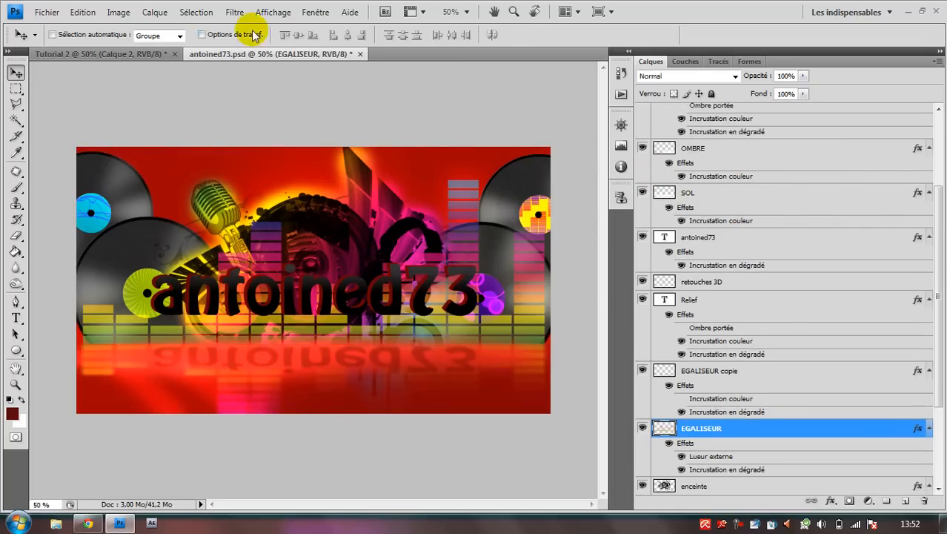
# - Set the opacity of Calque 2 in the Tutorial 2 document to 49%
pyautogui.click(141, 55)
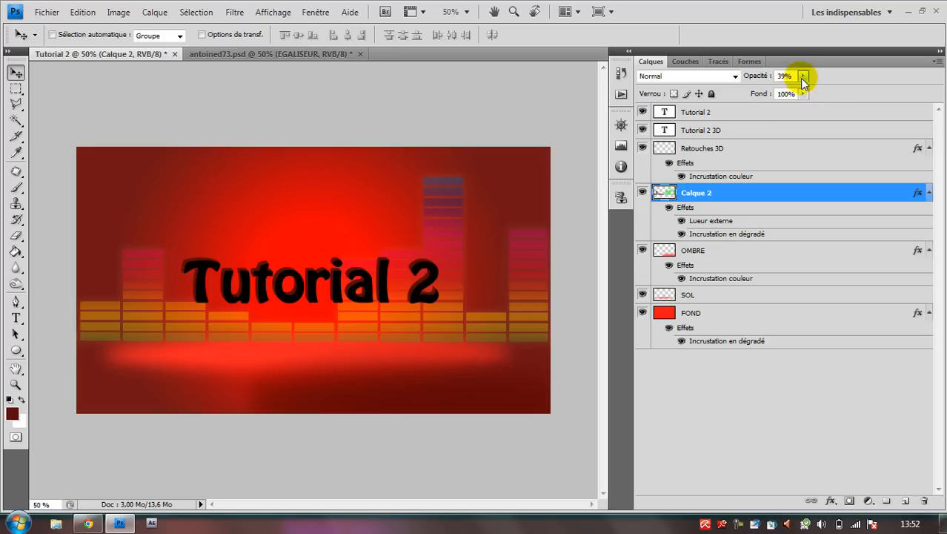
pyautogui.moveTo(809, 89); pyautogui.dragTo(811, 90)
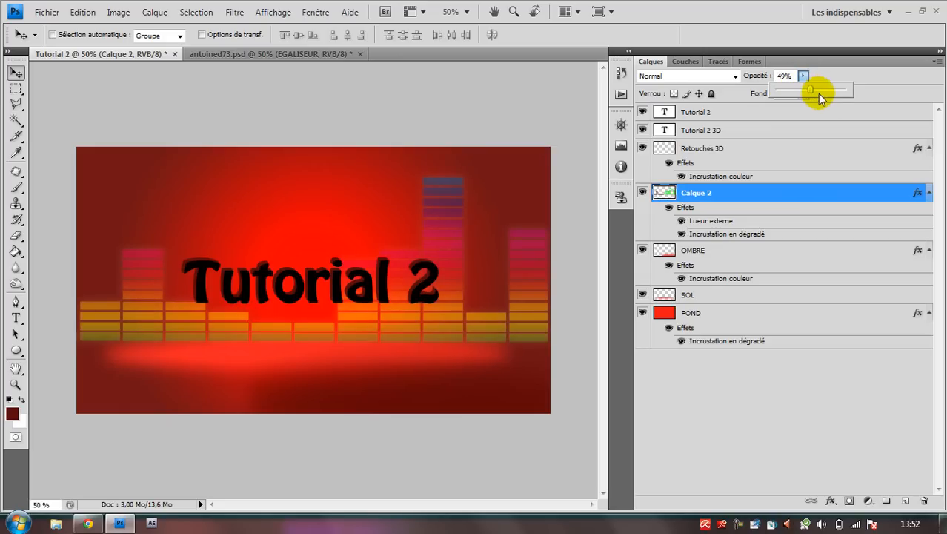
pyautogui.click(873, 91)
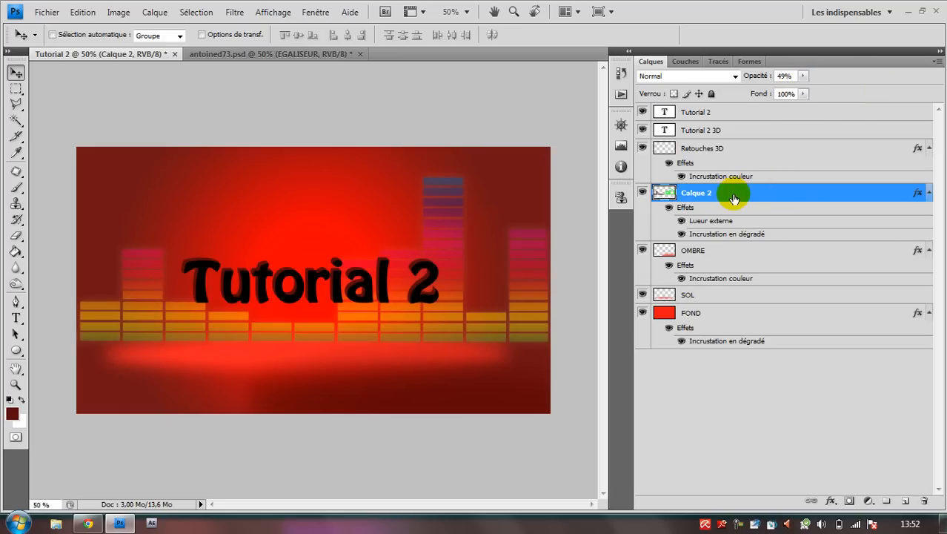
# - Rename the Calque 2 layer as Egaliseur
pyautogui.doubleClick(697, 191)
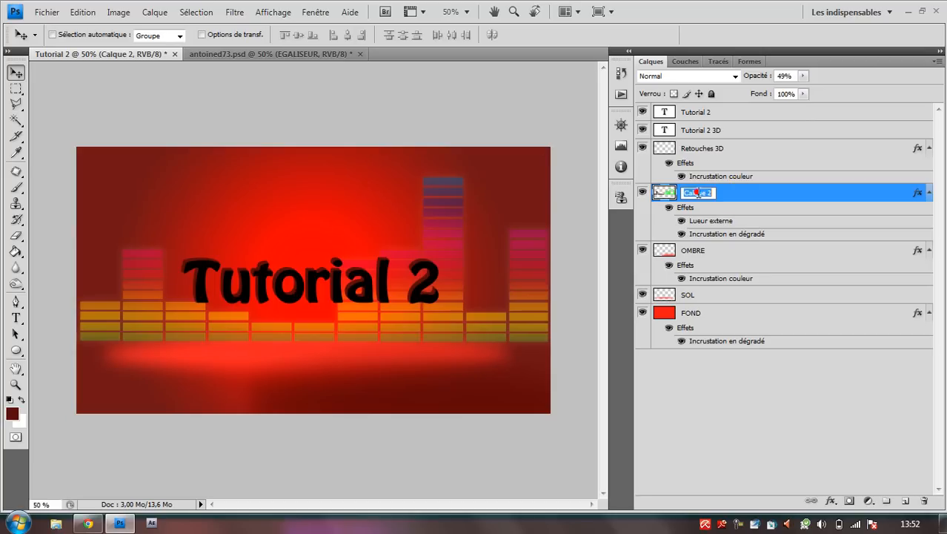
pyautogui.write('EG')
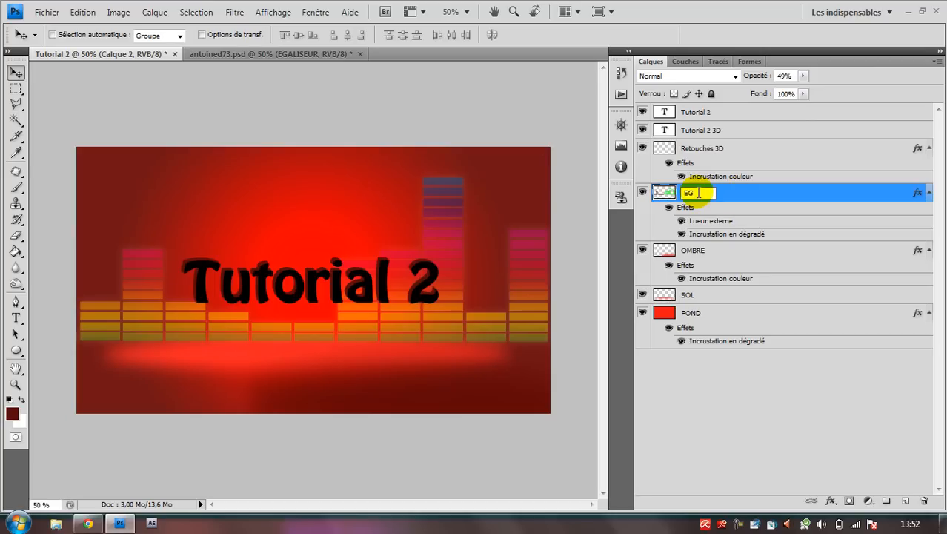
pyautogui.write('galiseur')
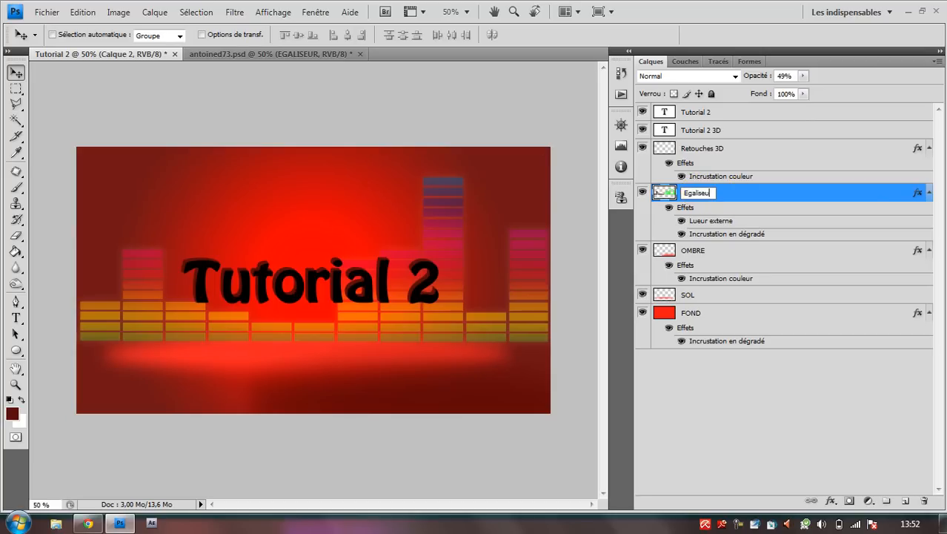
pyautogui.press('Return')
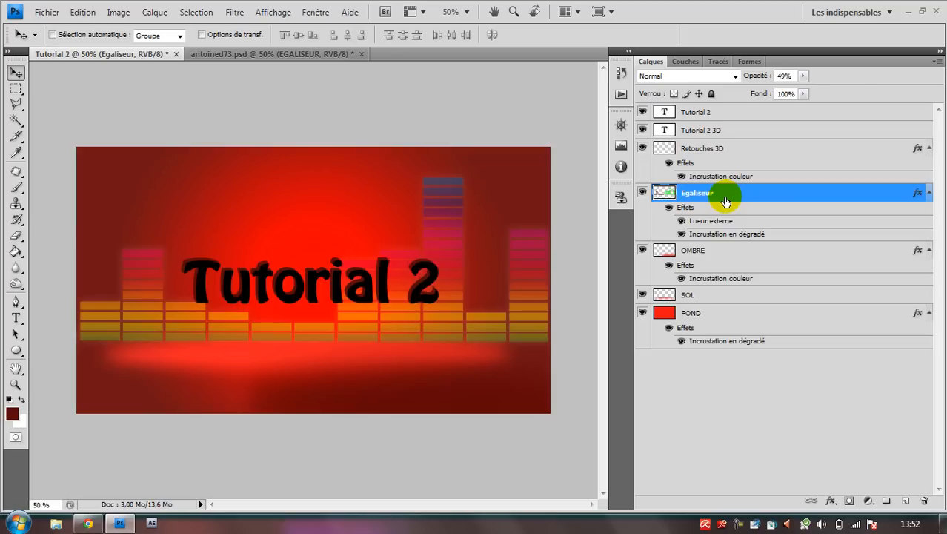
# - Duplicate the Egaliseur layer, flip the copy vertically, and place it beneath the original bars as a reflection
pyautogui.hotkey('ctrl', 'j')
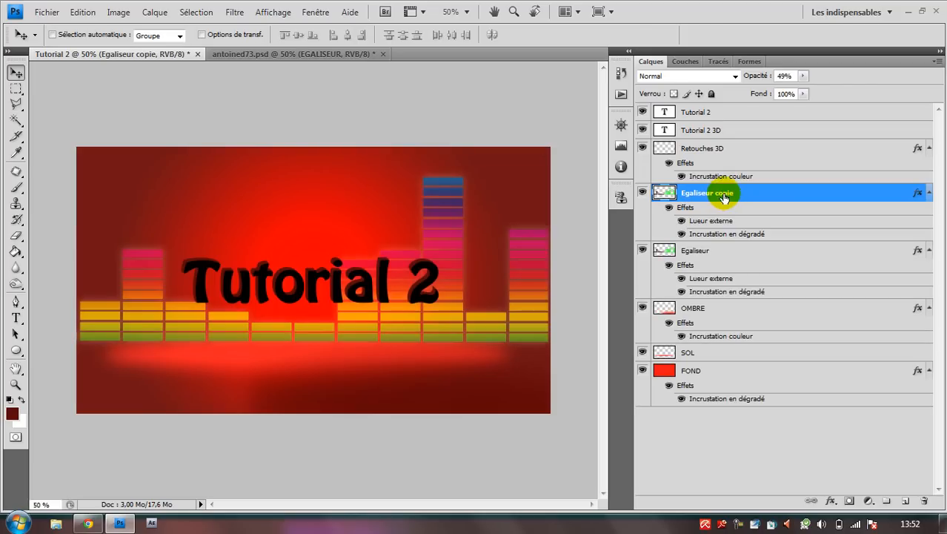
pyautogui.click(92, 13)
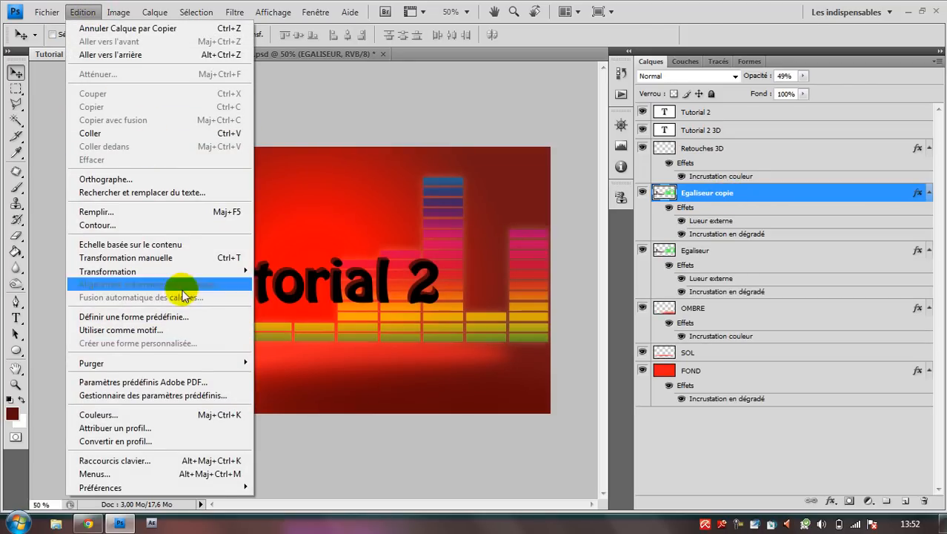
pyautogui.moveTo(206, 270)
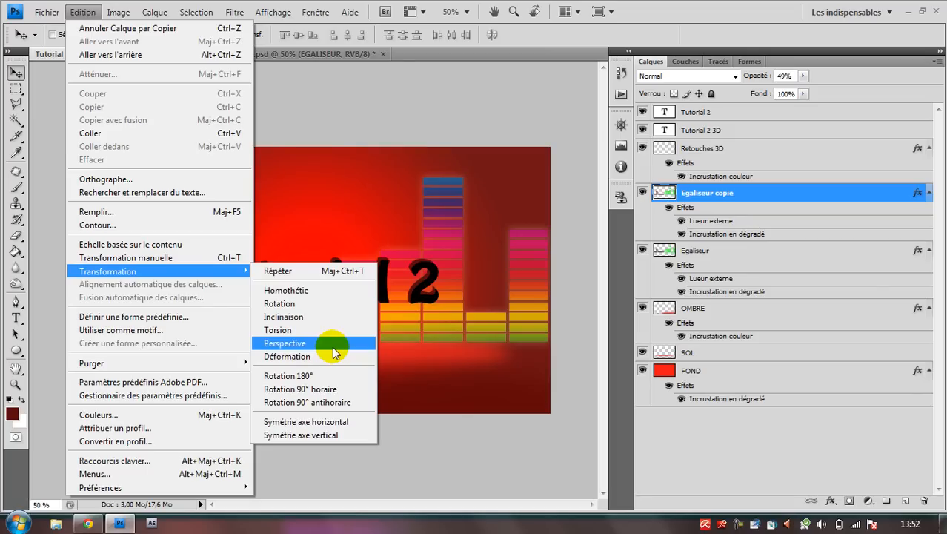
pyautogui.click(308, 434)
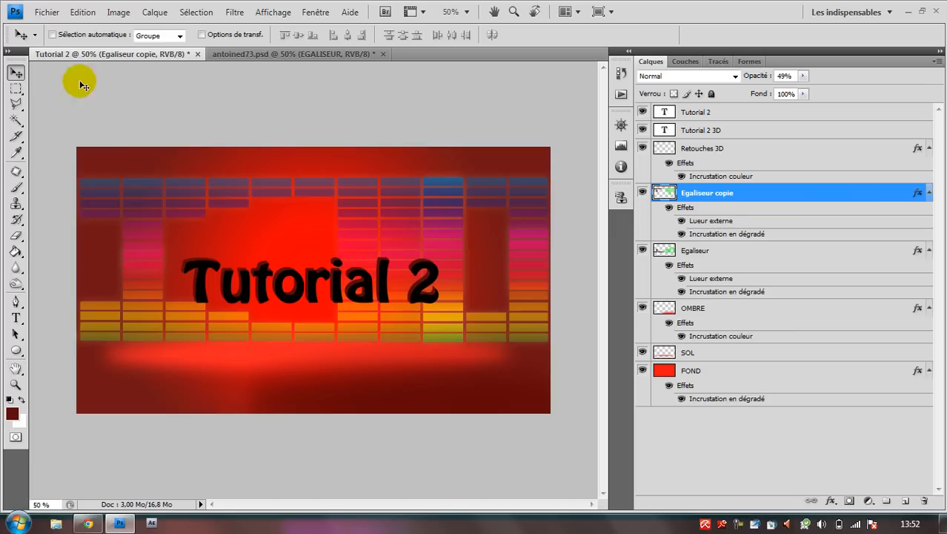
pyautogui.moveTo(418, 210); pyautogui.dragTo(462, 370)
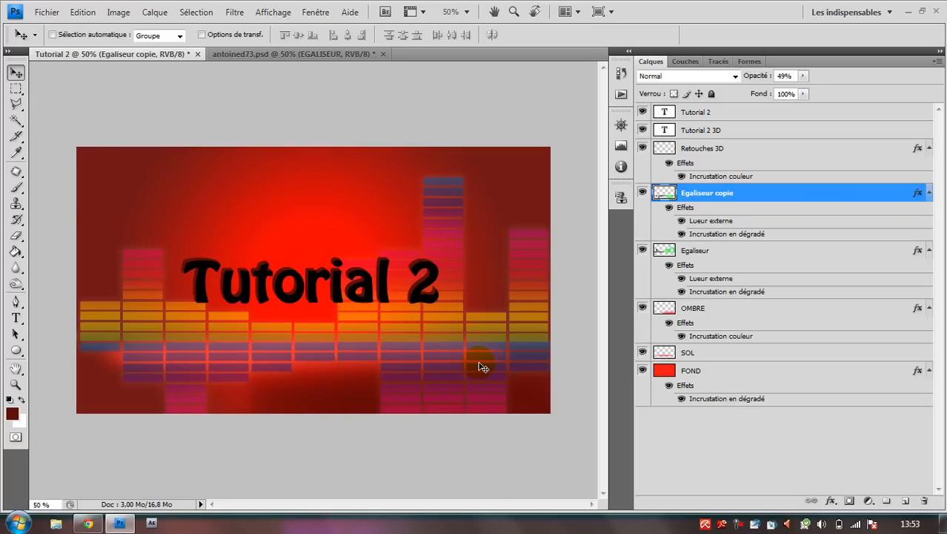
# - Rotate the flipped equalizer copy by about 0.3° with a free transform
pyautogui.hotkey('ctrl', 't')
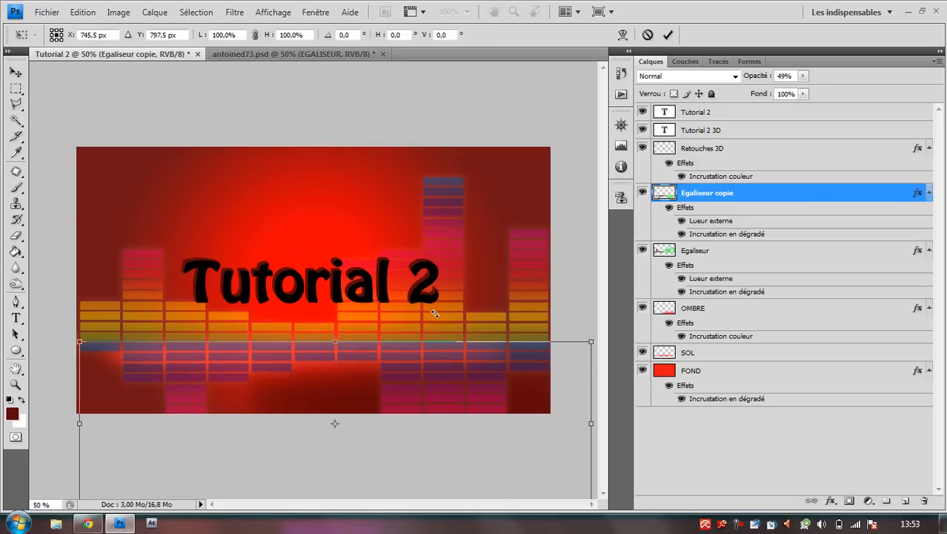
pyautogui.hotkey('ctrl', '-')
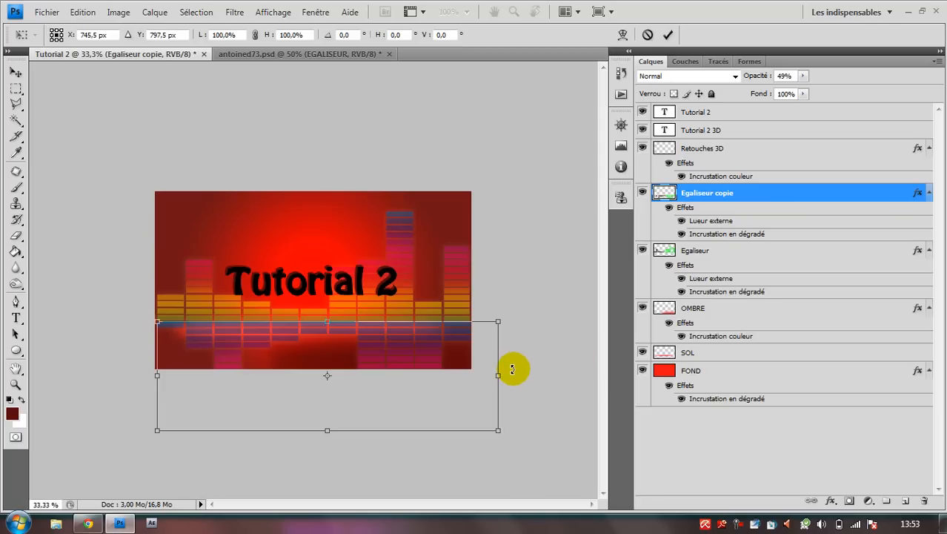
pyautogui.moveTo(511, 369); pyautogui.dragTo(517, 369)
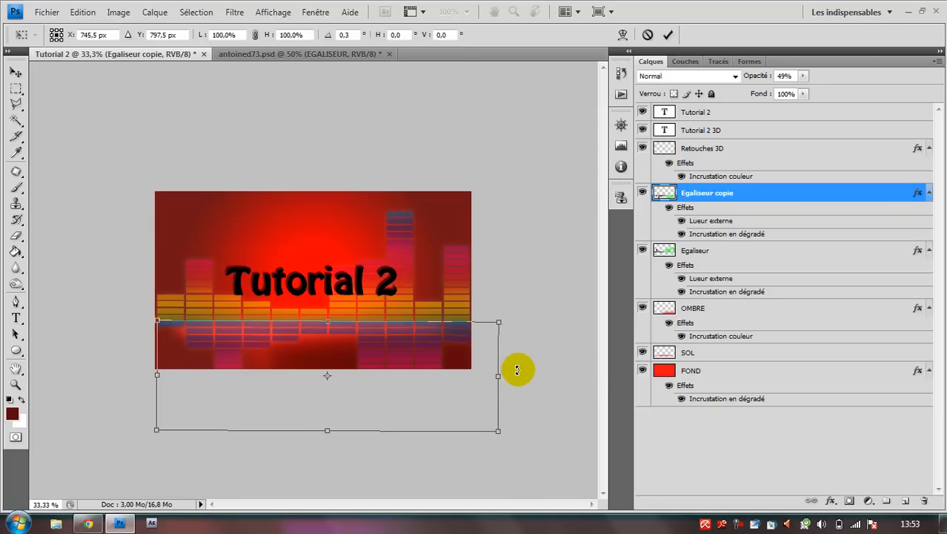
pyautogui.click(667, 34)
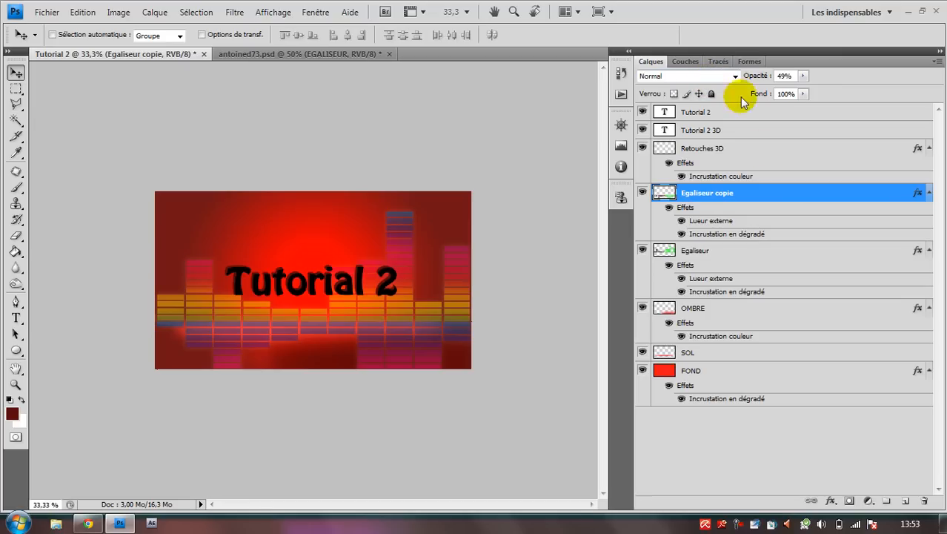
# - Turn off Inverser in the Incrustation en dégradé effect of the Egaliseur copie layer
pyautogui.doubleClick(759, 194)
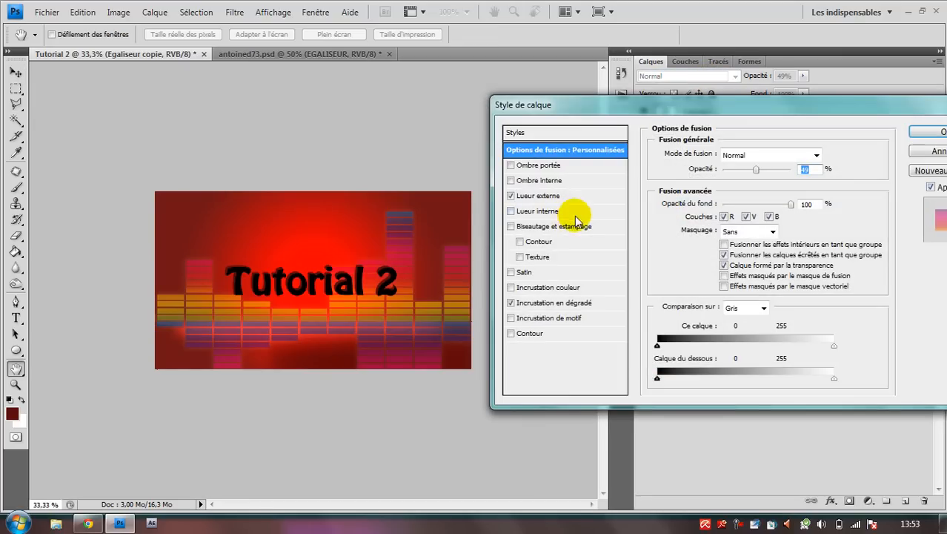
pyautogui.click(526, 303)
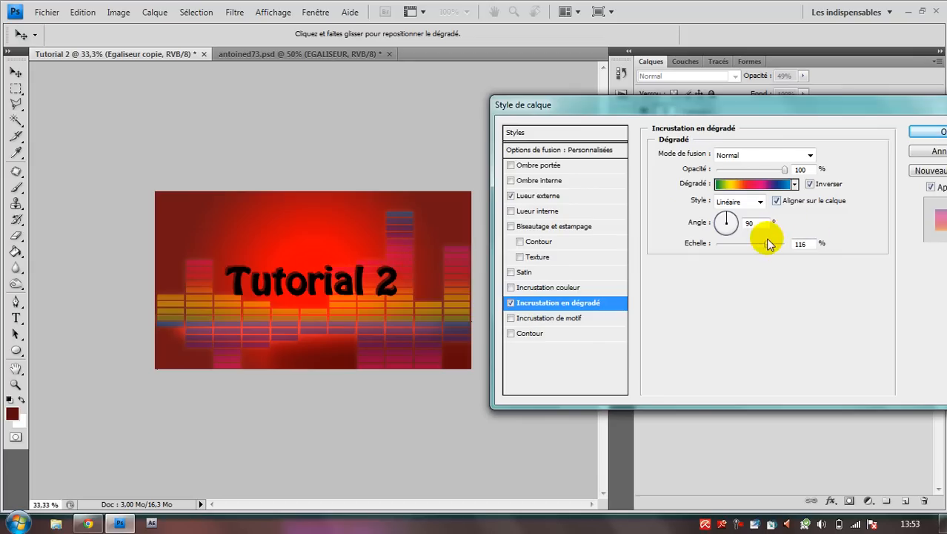
pyautogui.click(809, 184)
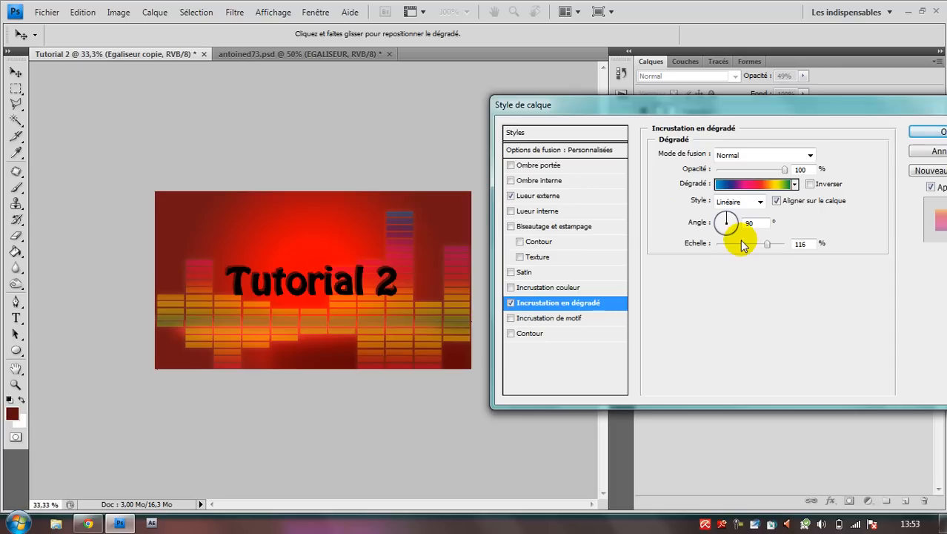
pyautogui.click(926, 130)
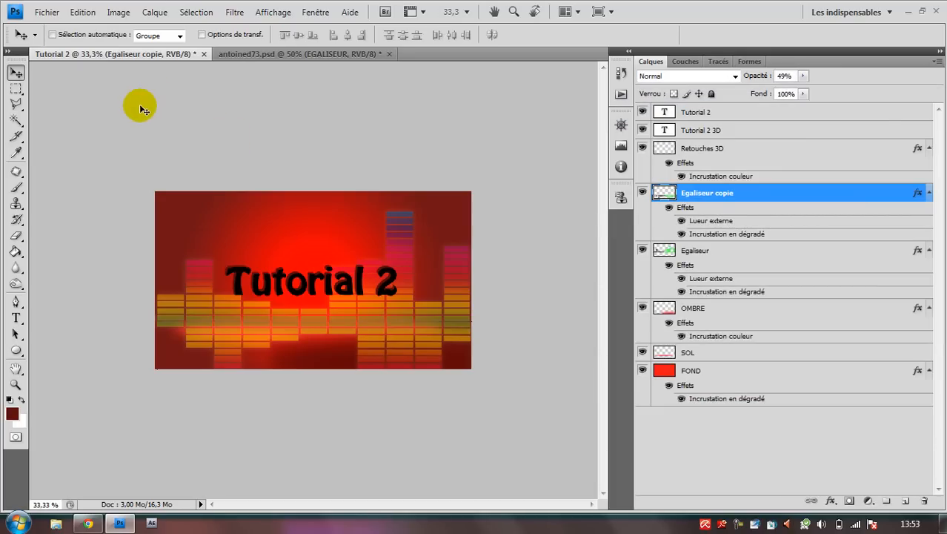
pyautogui.hotkey('ctrl', '+')
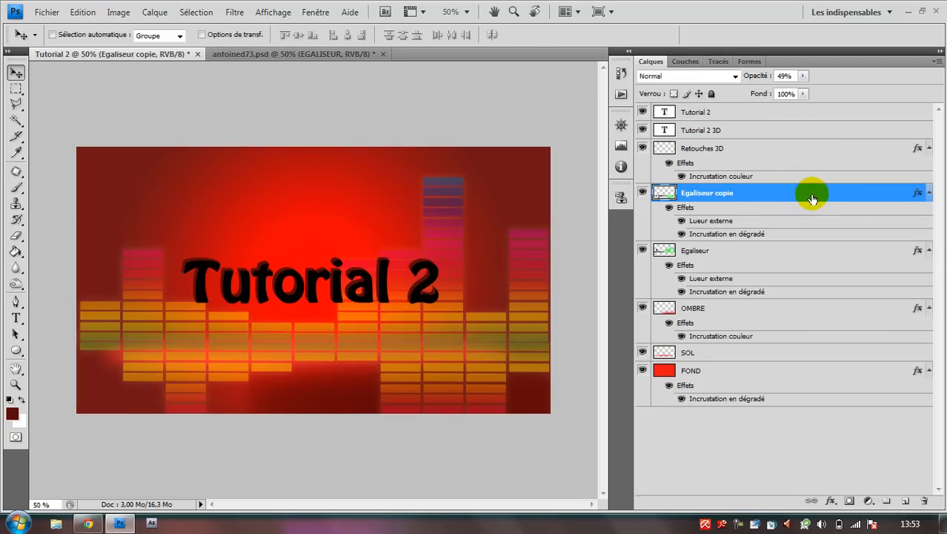
# - Examine the layer order around the equalizer layers in antoined73.psd, and return to the Tutorial 2 document
pyautogui.click(371, 53)
pyautogui.scroll(-3, 781, 333)
pyautogui.scroll(-3, 782, 337)
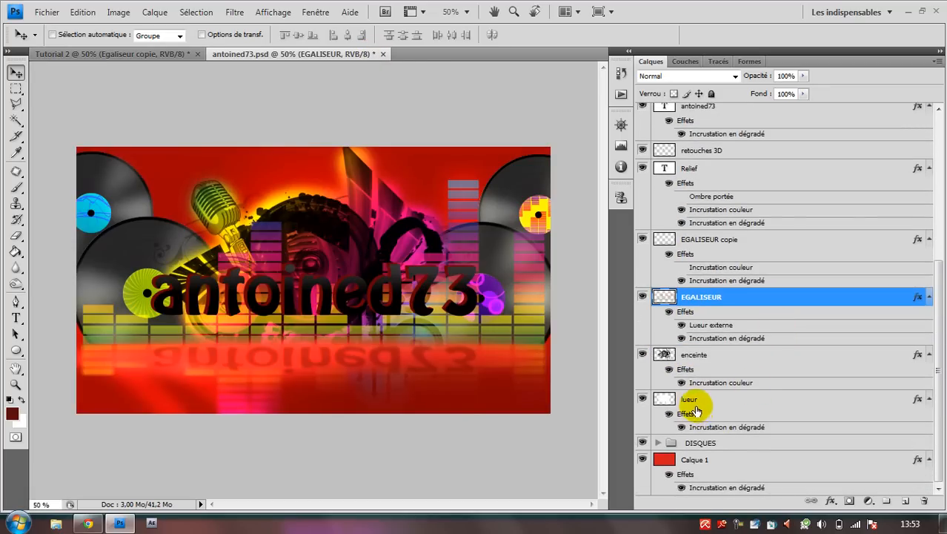
pyautogui.scroll(6, 693, 348)
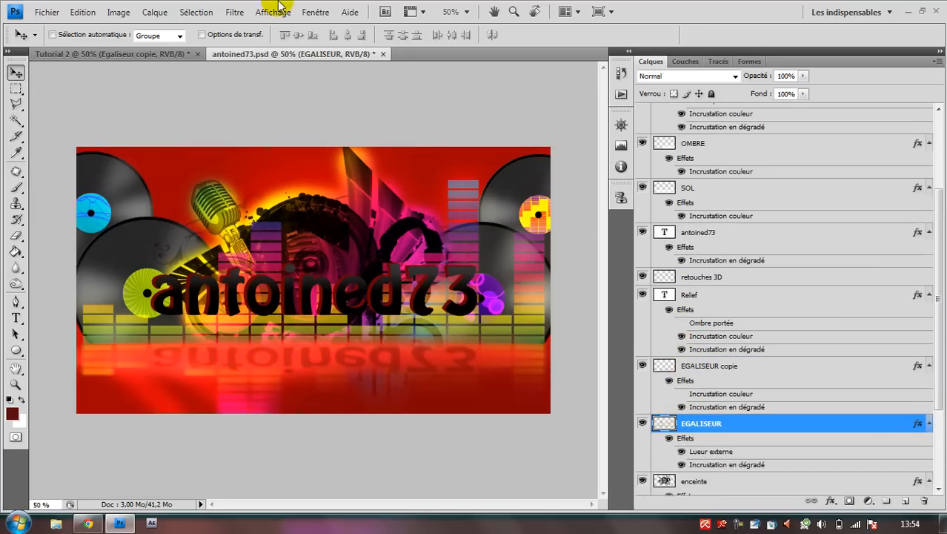
pyautogui.click(189, 56)
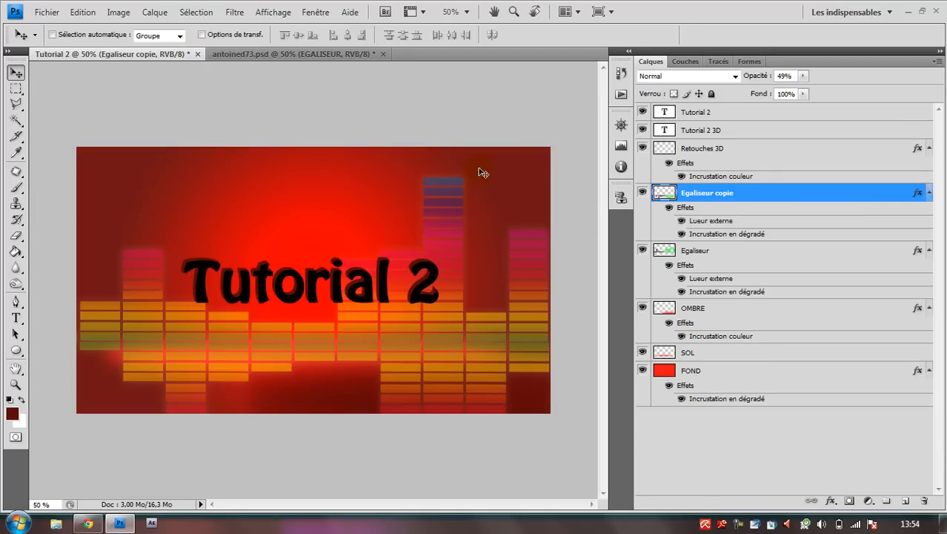
# - Reorder the layers so Egaliseur copie and Egaliseur sit just above FOND, with OMBRE directly beneath SOL
pyautogui.moveTo(733, 198); pyautogui.dragTo(755, 360)
pyautogui.moveTo(724, 193); pyautogui.dragTo(752, 361)
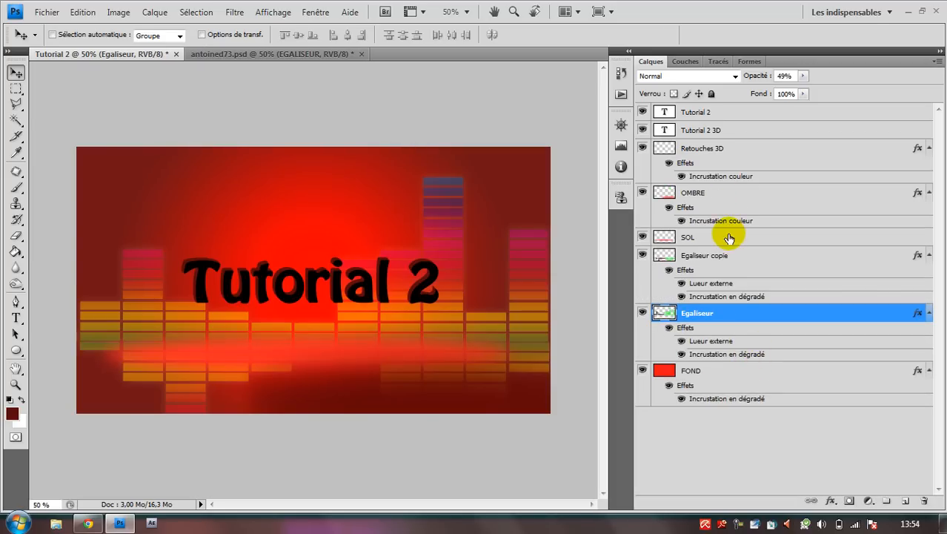
pyautogui.moveTo(738, 203); pyautogui.dragTo(774, 373)
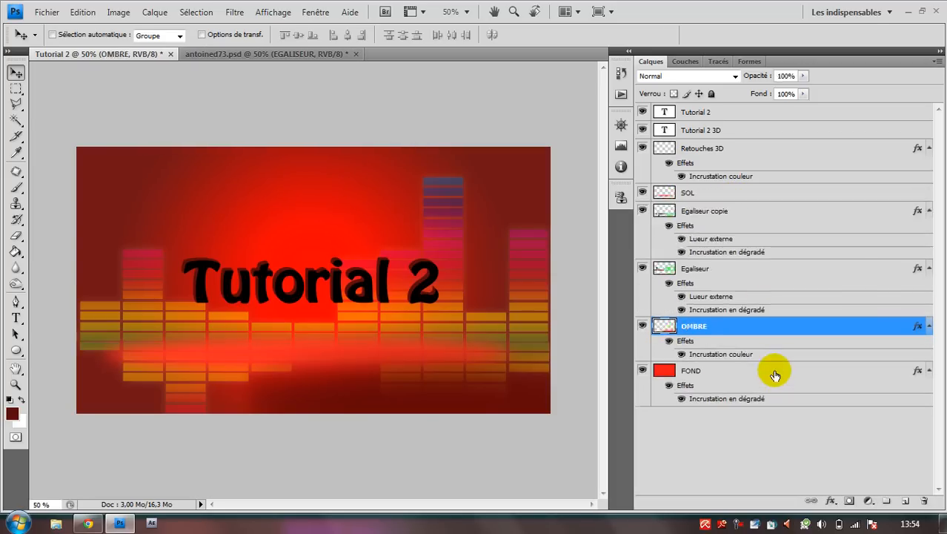
pyautogui.moveTo(751, 329); pyautogui.dragTo(729, 195)
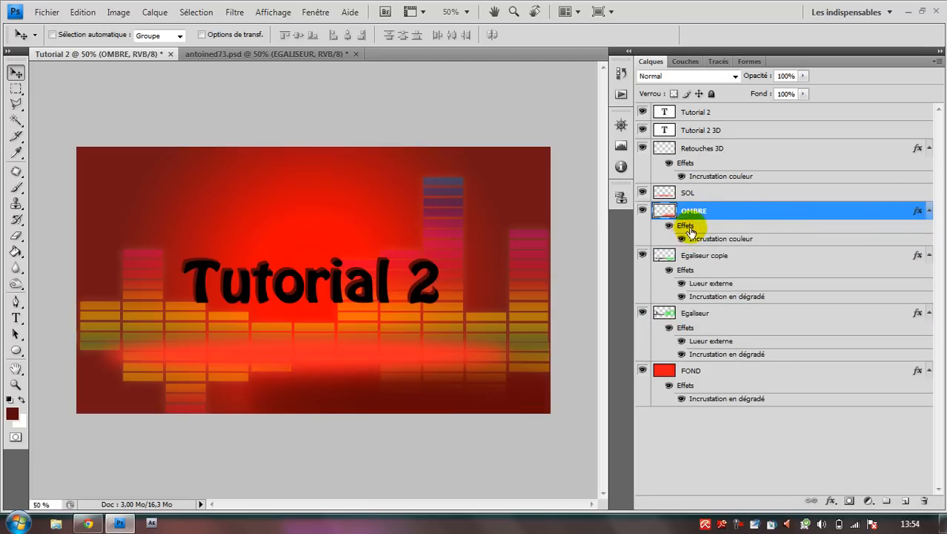
pyautogui.click(769, 192)
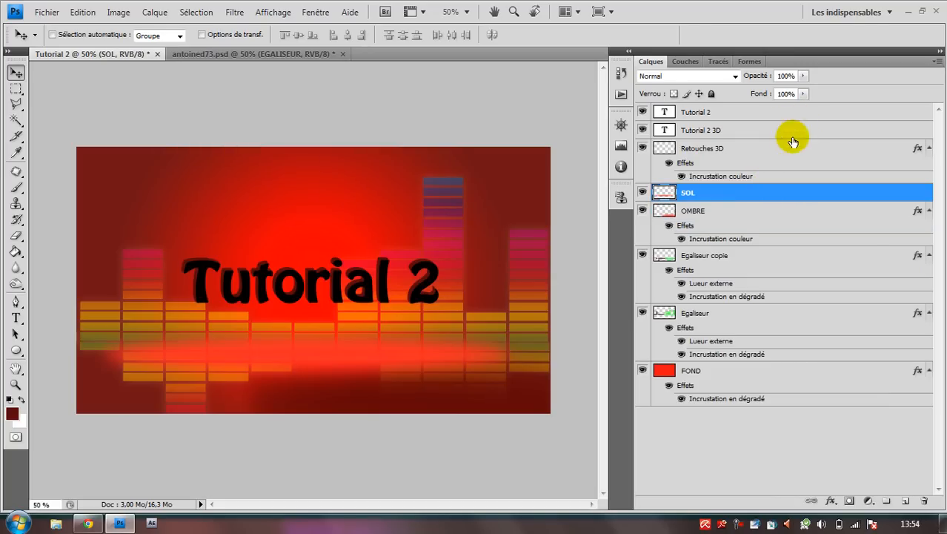
# - Rename the Egaliseur copie layer as Egaliseur reflet
pyautogui.doubleClick(718, 256)
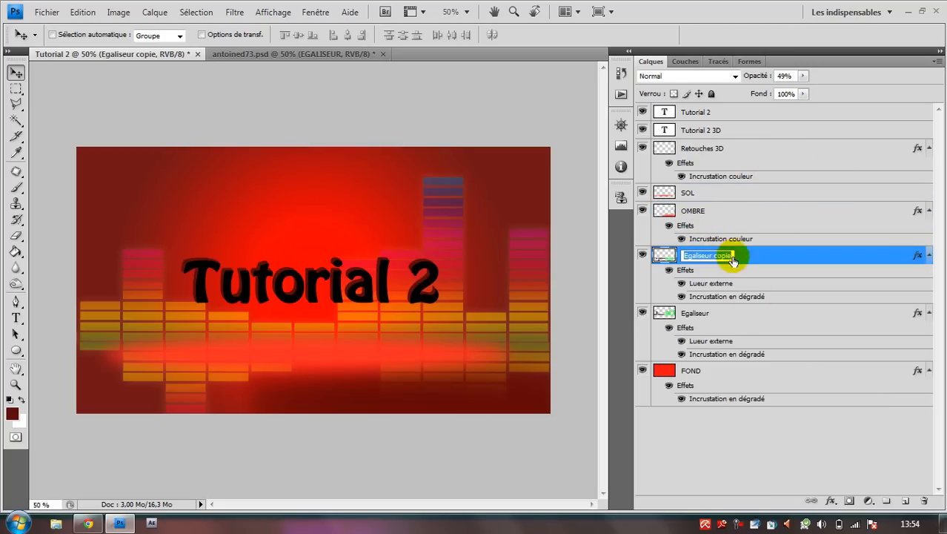
pyautogui.moveTo(732, 255); pyautogui.dragTo(718, 260)
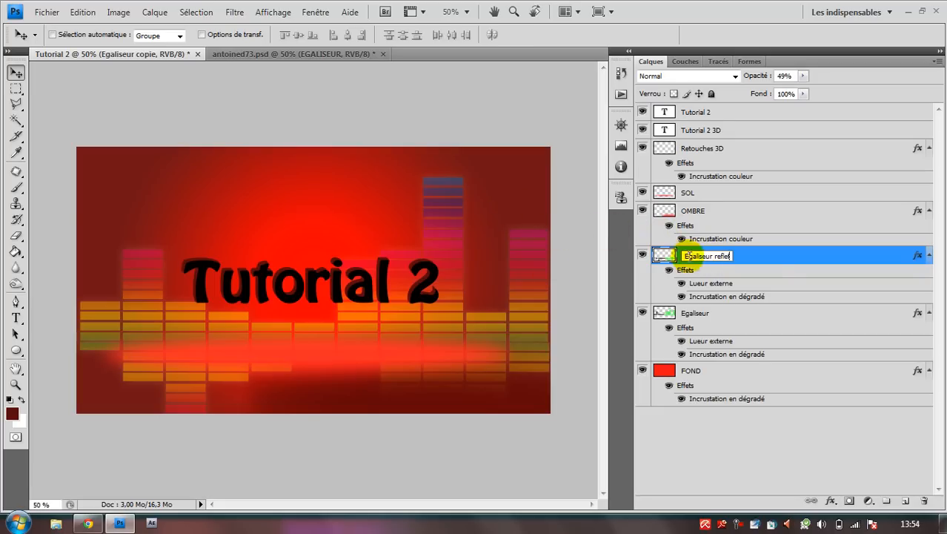
pyautogui.click(753, 262)
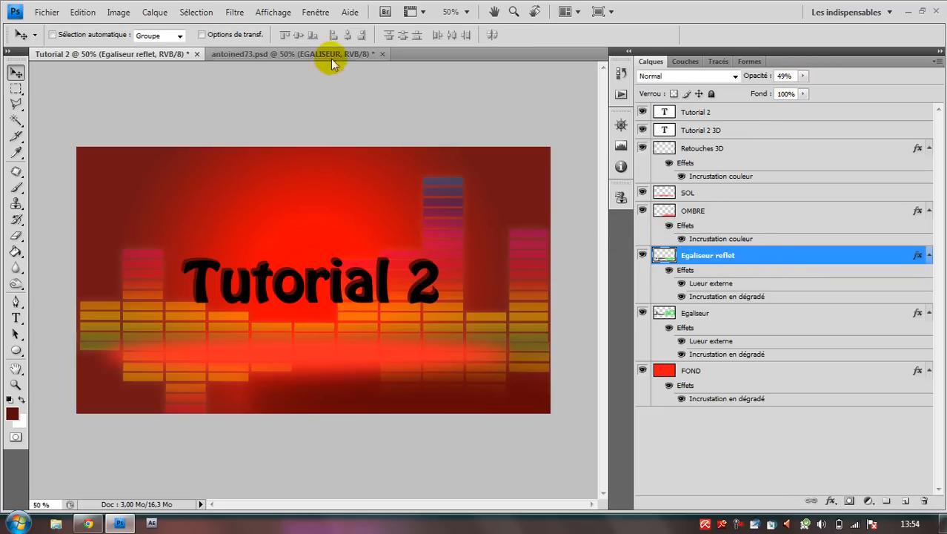
# - Try the last-used Gaussian blur on the Egaliseur reflet layer, and undo it
pyautogui.click(232, 10)
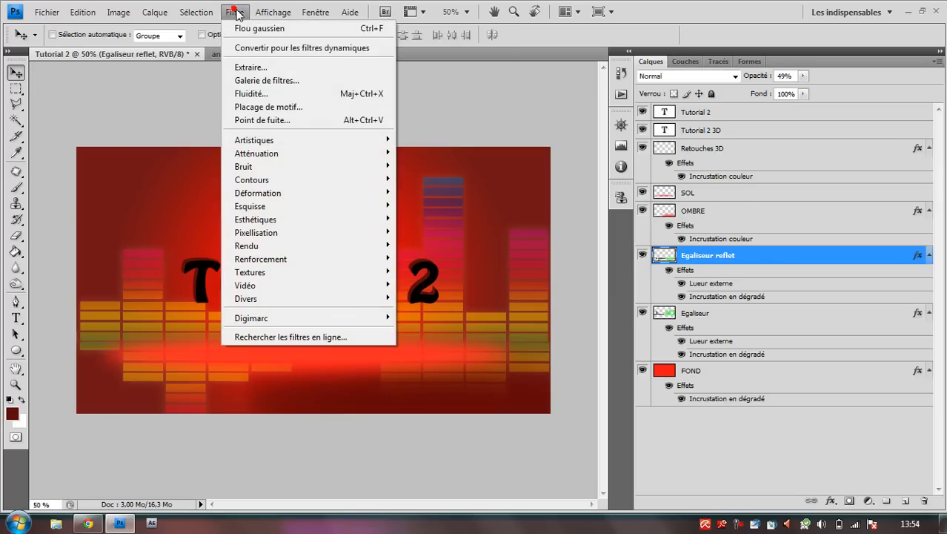
pyautogui.click(275, 34)
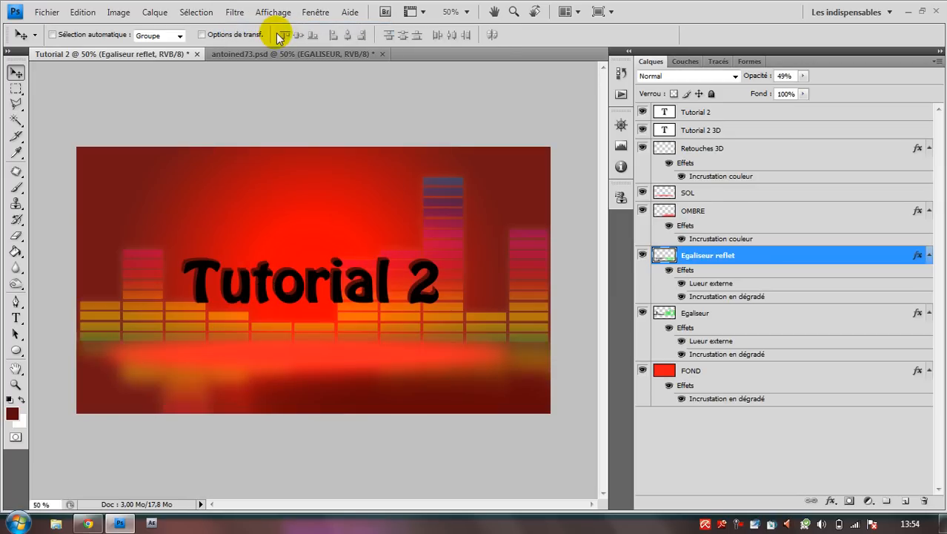
pyautogui.hotkey('ctrl', 'z')
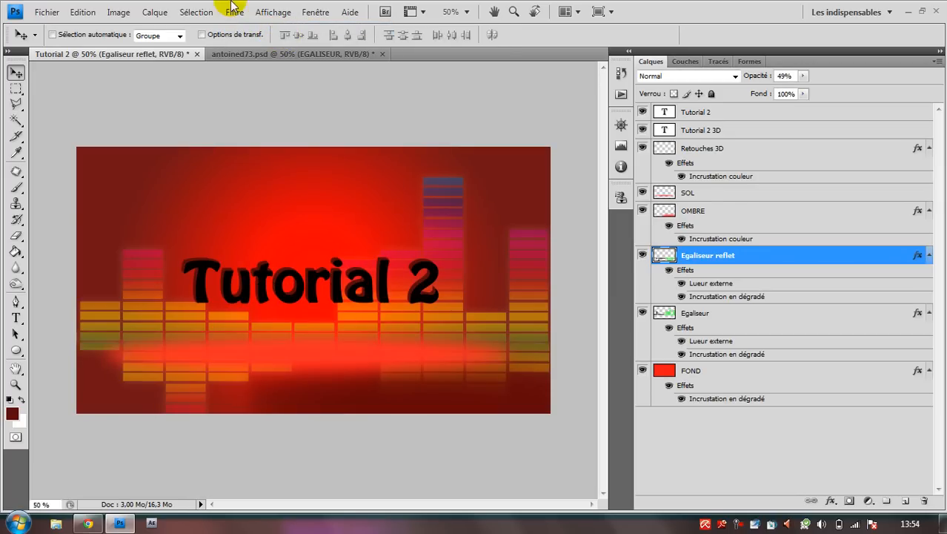
# - Apply a Flou gaussien with a radius of 5.5 pixels to the Egaliseur reflet layer
pyautogui.click(236, 15)
pyautogui.moveTo(370, 152)
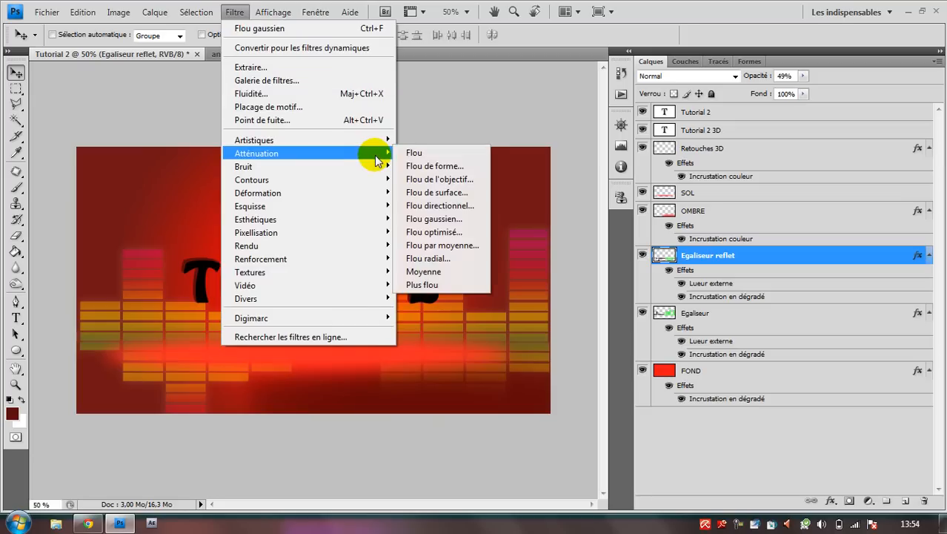
pyautogui.click(464, 219)
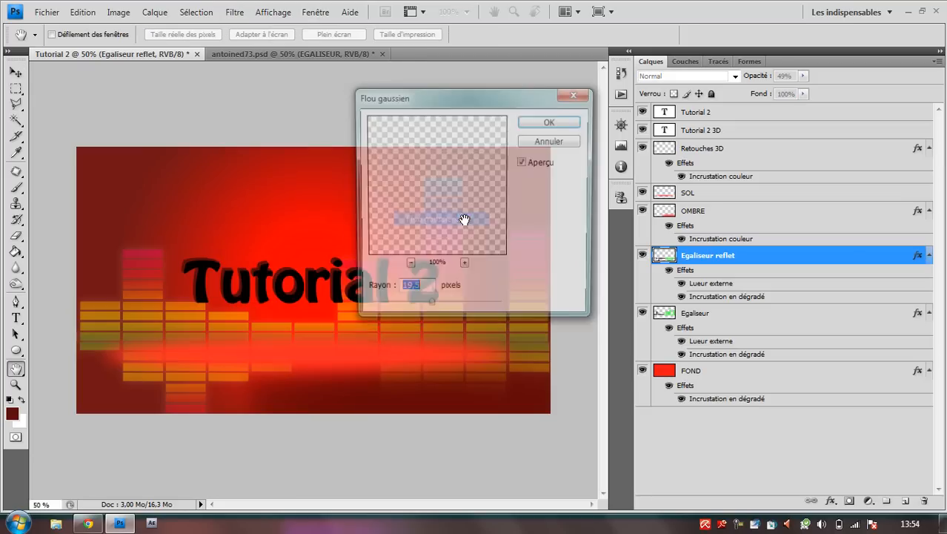
pyautogui.click(412, 311)
pyautogui.moveTo(412, 308); pyautogui.dragTo(407, 309)
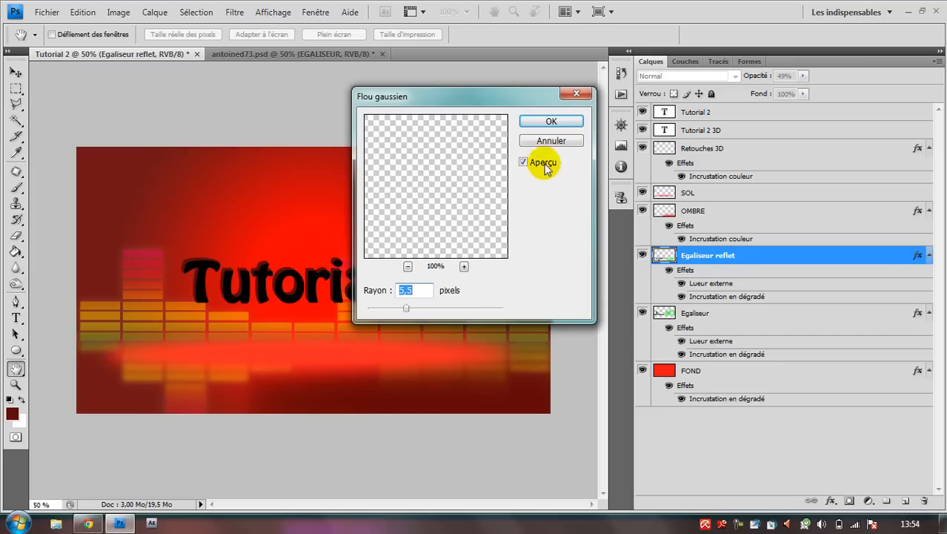
pyautogui.click(546, 119)
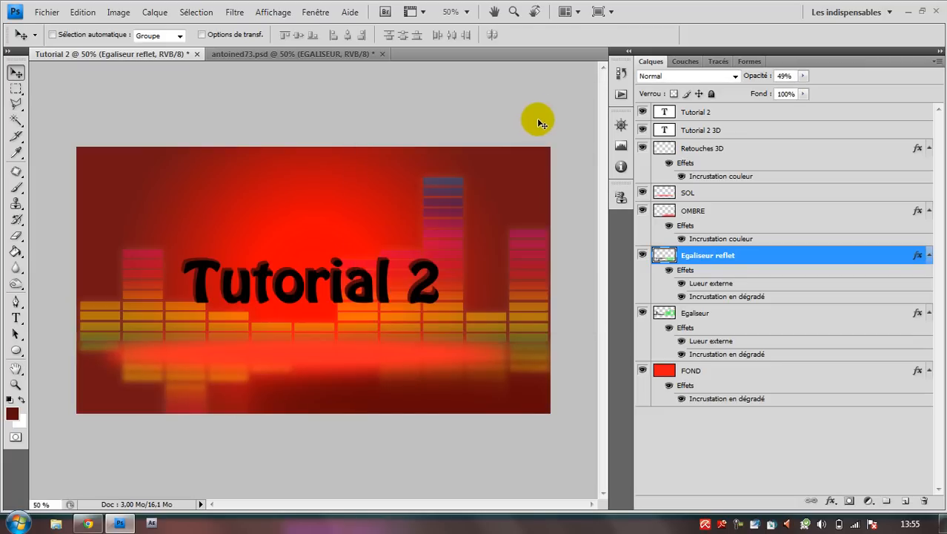
# - Set the SOL layer's opacity to 83%, and compare the banner with antoined73.psd
pyautogui.click(738, 190)
pyautogui.moveTo(807, 94); pyautogui.dragTo(800, 93)
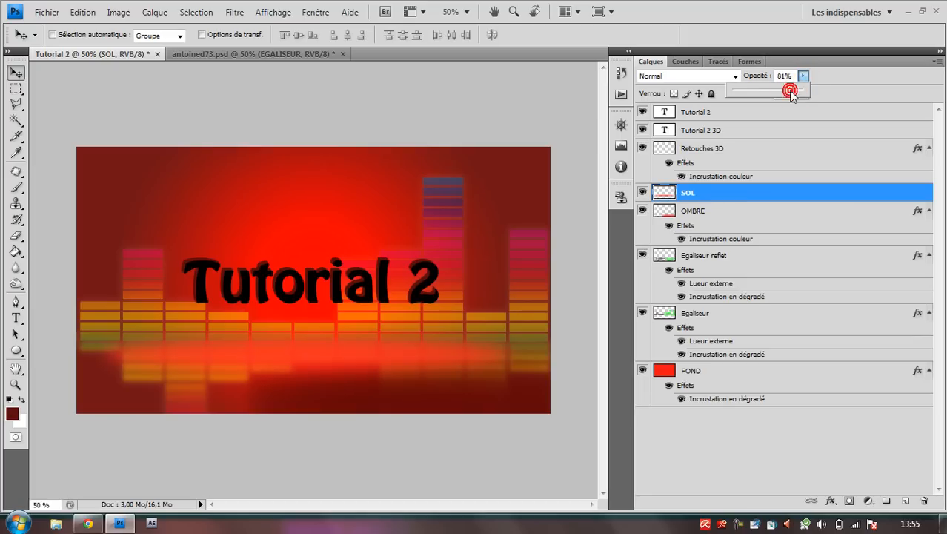
pyautogui.moveTo(790, 95); pyautogui.dragTo(823, 94)
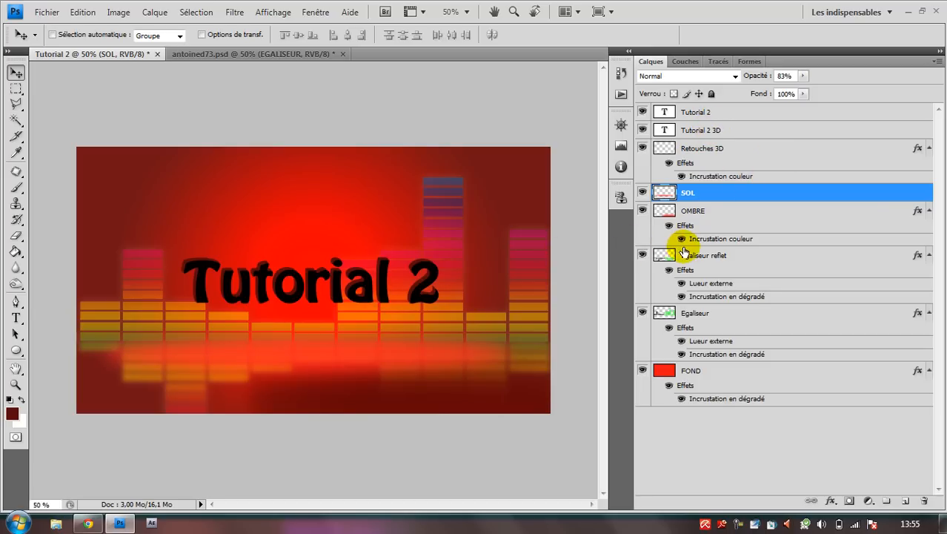
pyautogui.click(265, 55)
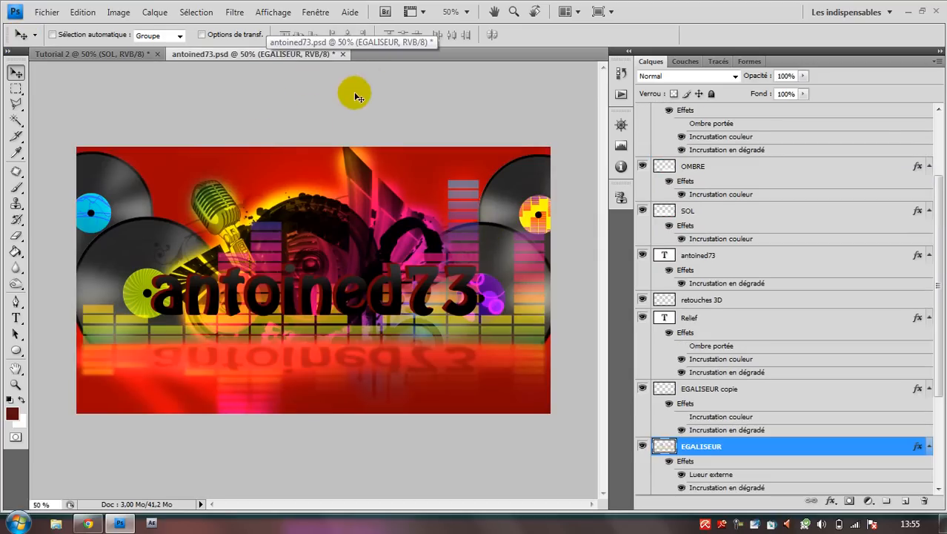
pyautogui.click(136, 54)
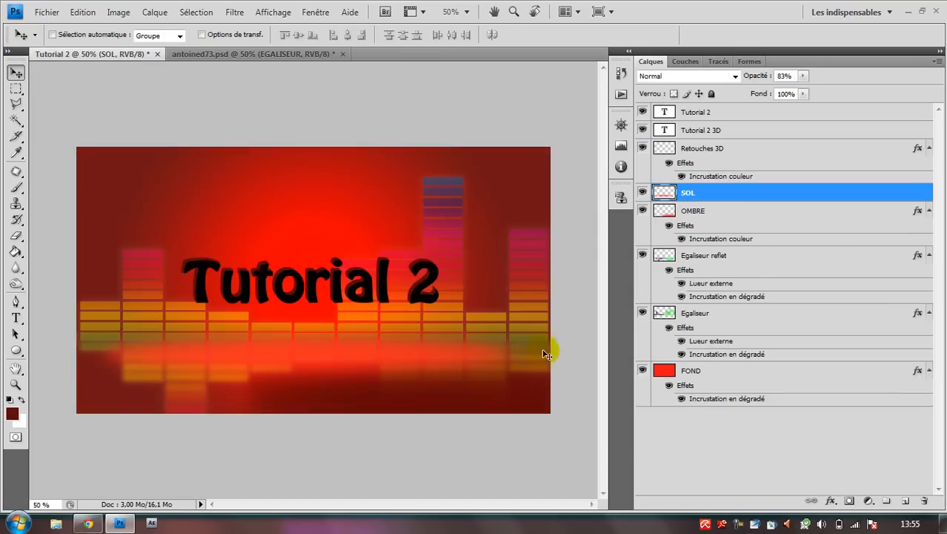
# - Set the Egaliseur layer's opacity to 79%
pyautogui.click(756, 311)
pyautogui.click(803, 76)
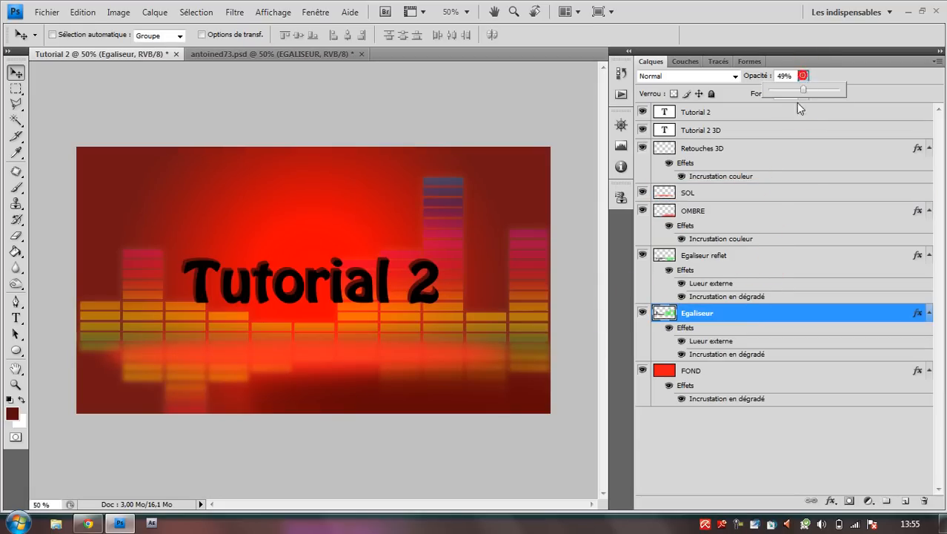
pyautogui.moveTo(807, 92); pyautogui.dragTo(828, 93)
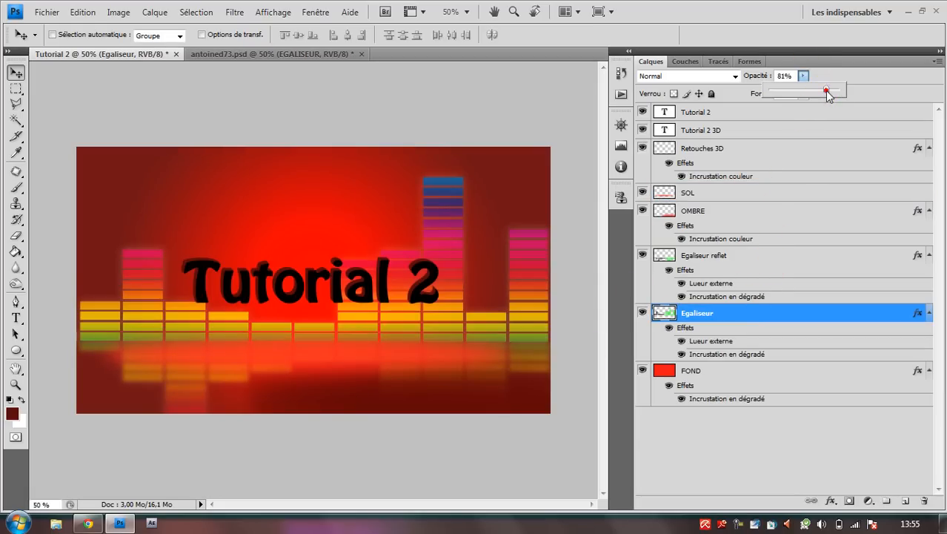
pyautogui.click(862, 91)
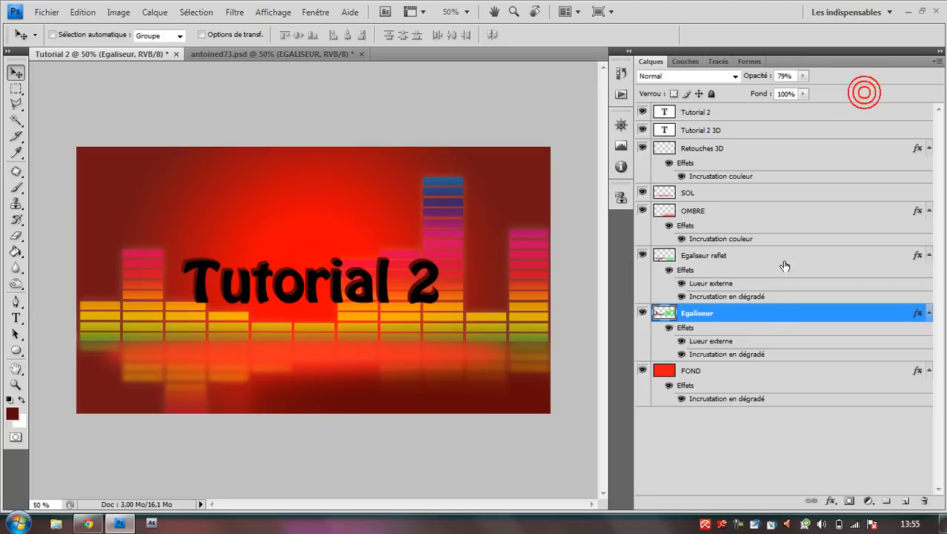
# - Increase the size of the Egaliseur layer's Lueur externe effect to 180 px
pyautogui.doubleClick(769, 313)
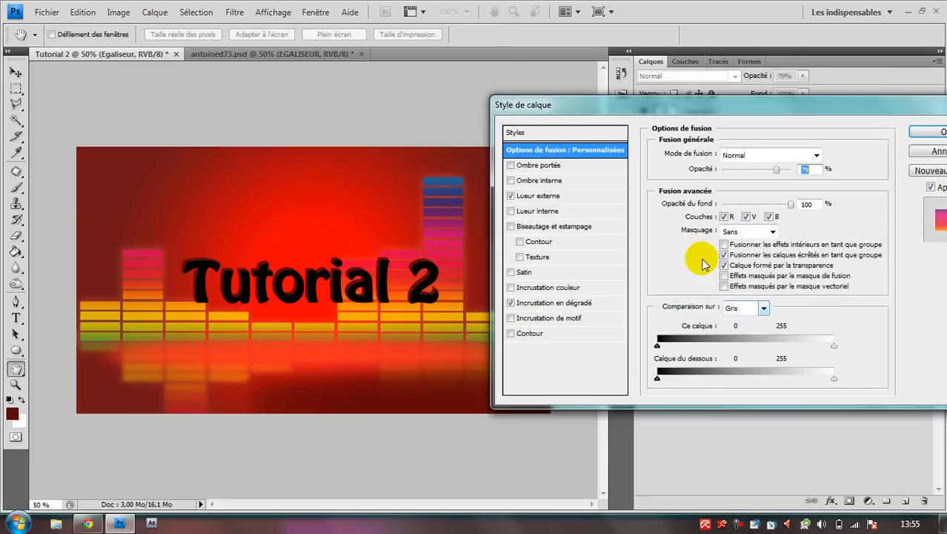
pyautogui.click(578, 197)
pyautogui.moveTo(732, 269); pyautogui.dragTo(767, 269)
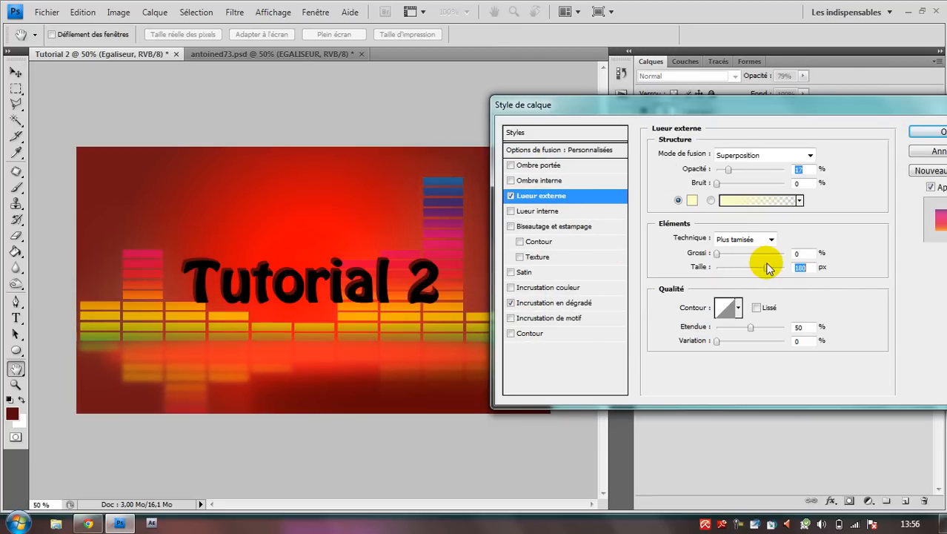
pyautogui.click(940, 134)
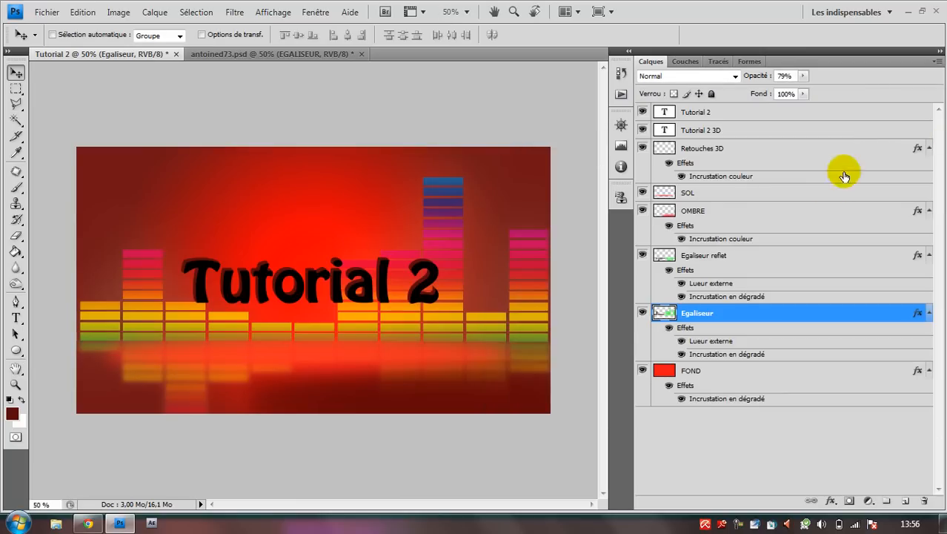
# - Import the CD 2 record image from the Objets folder inside RESSOURCES, directly above the Egaliseur layer
pyautogui.click(748, 256)
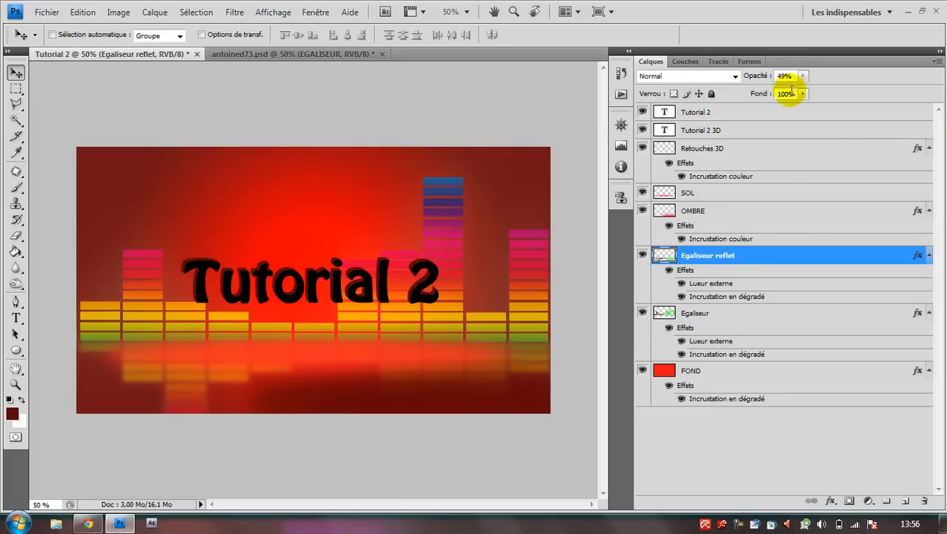
pyautogui.click(698, 317)
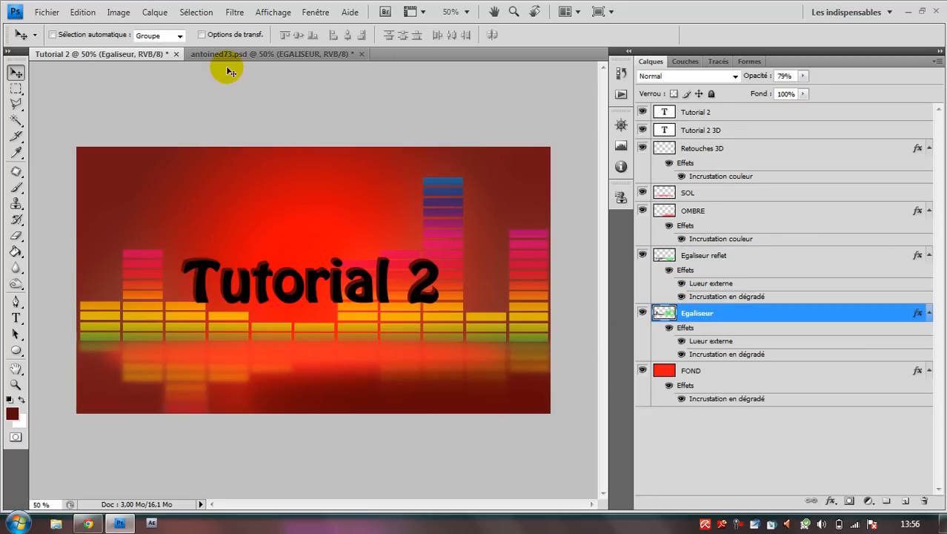
pyautogui.click(45, 12)
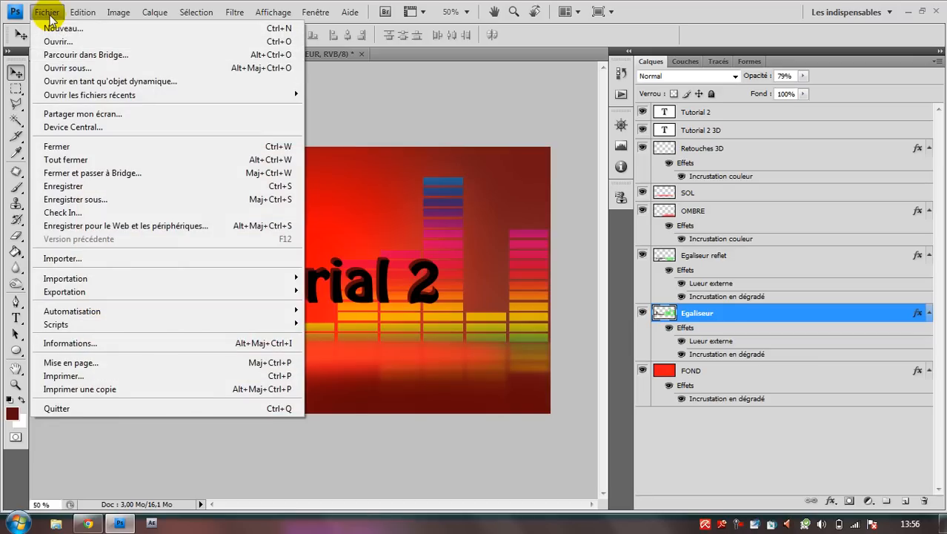
pyautogui.click(166, 260)
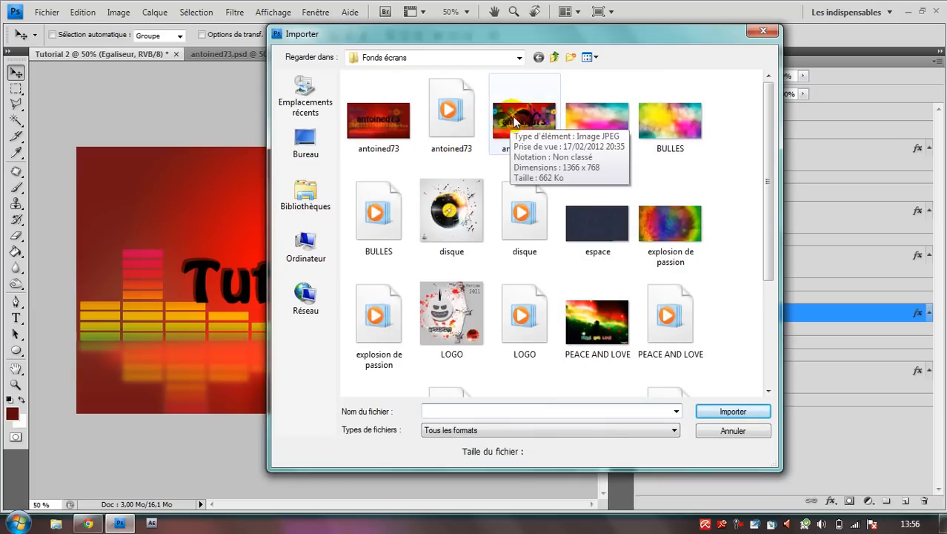
pyautogui.click(556, 57)
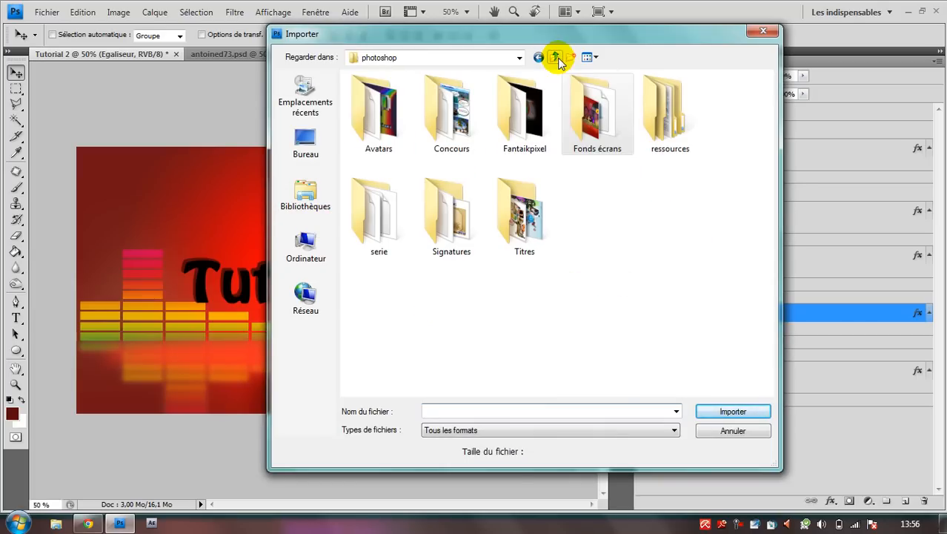
pyautogui.click(673, 130)
pyautogui.doubleClick(673, 130)
pyautogui.doubleClick(607, 115)
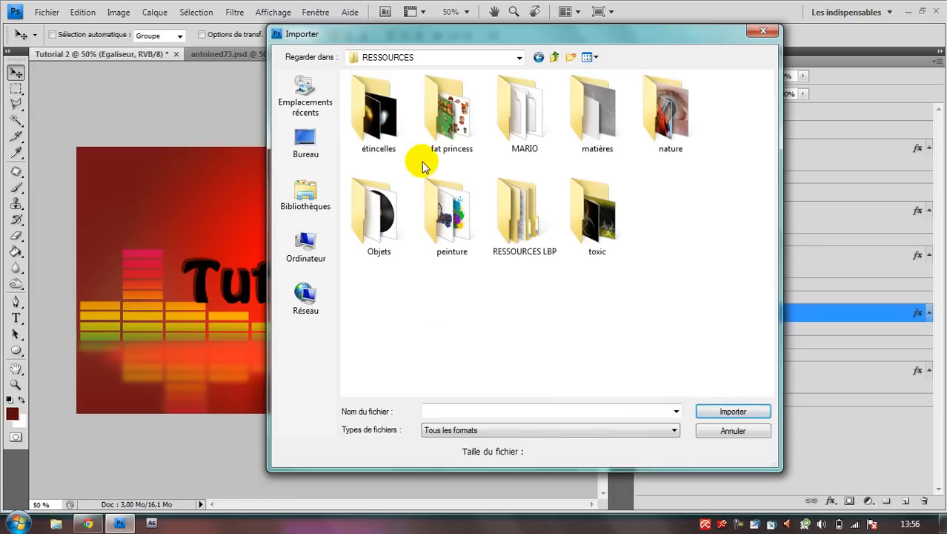
pyautogui.doubleClick(379, 228)
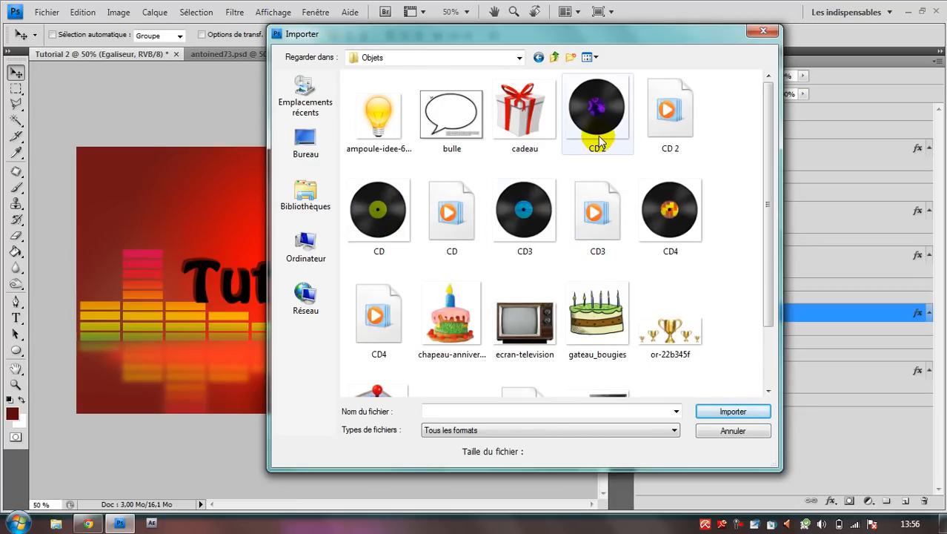
pyautogui.doubleClick(598, 111)
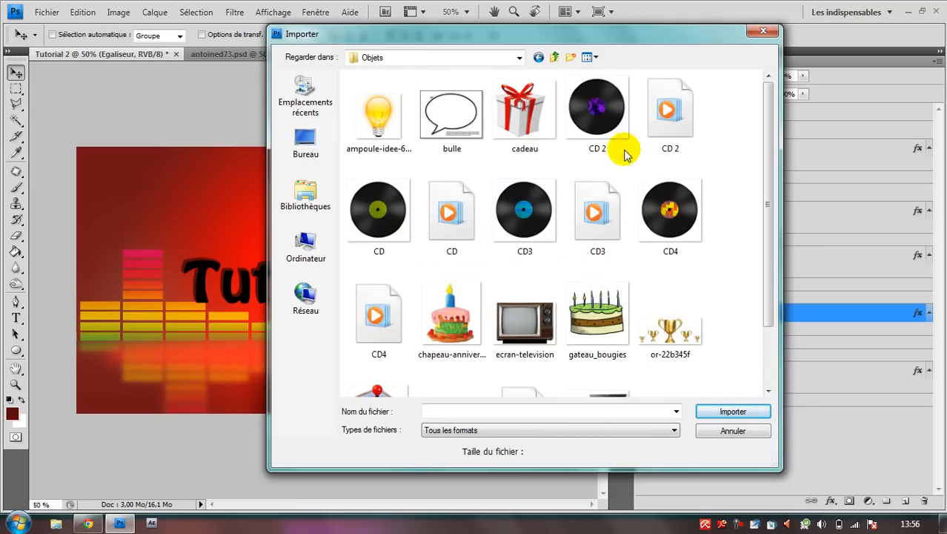
# - Place the CD 2 record over the banner's right part at about X 1108, Y 407.5 px, and move its layer between Egaliseur and FOND
pyautogui.moveTo(312, 321); pyautogui.dragTo(474, 311)
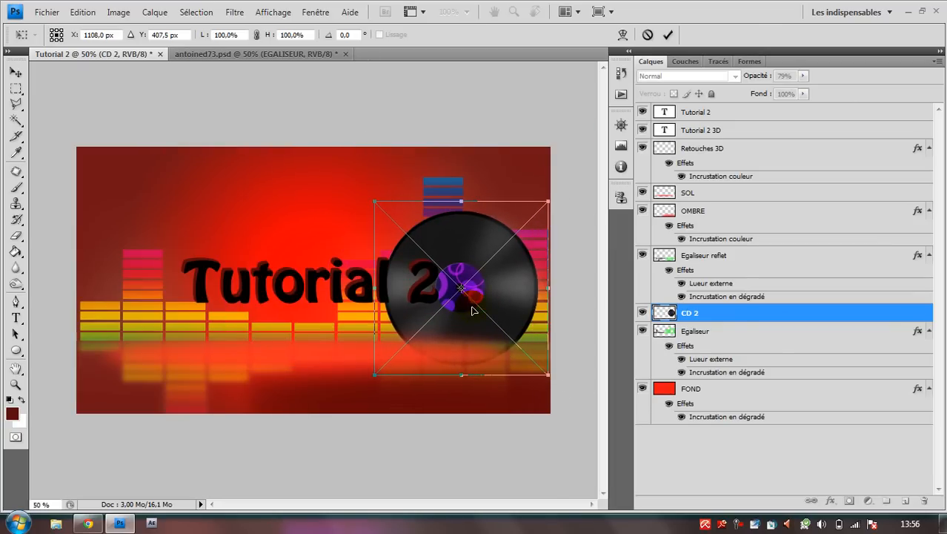
pyautogui.click(668, 34)
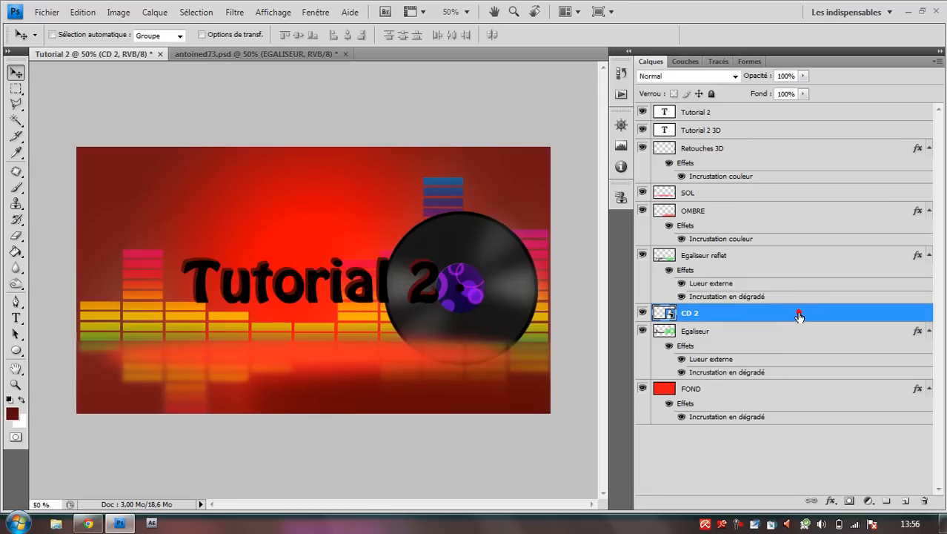
pyautogui.moveTo(799, 317); pyautogui.dragTo(811, 369)
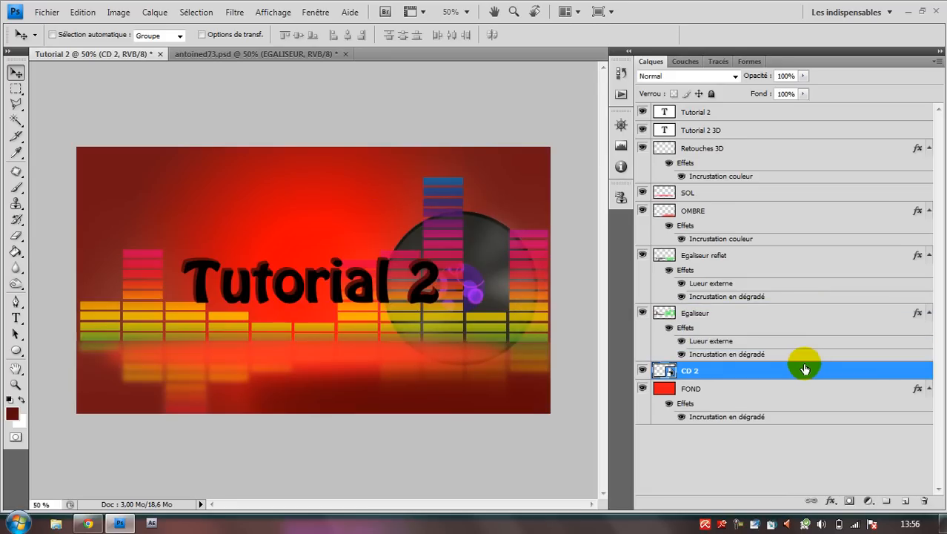
# - Compare with antoined73.psd, shift the CD 2 record slightly towards the banner's right edge, and rasterize its layer
pyautogui.click(278, 55)
pyautogui.click(89, 55)
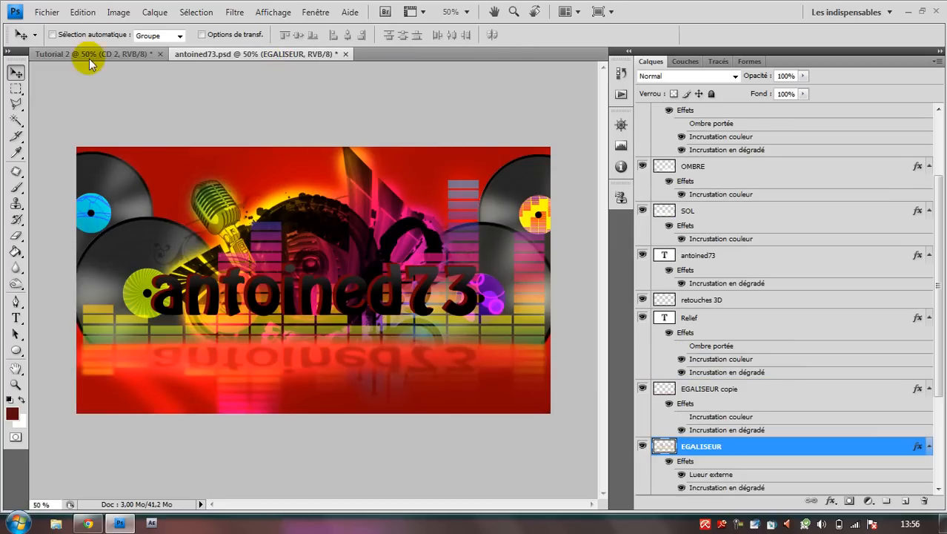
pyautogui.click(472, 307)
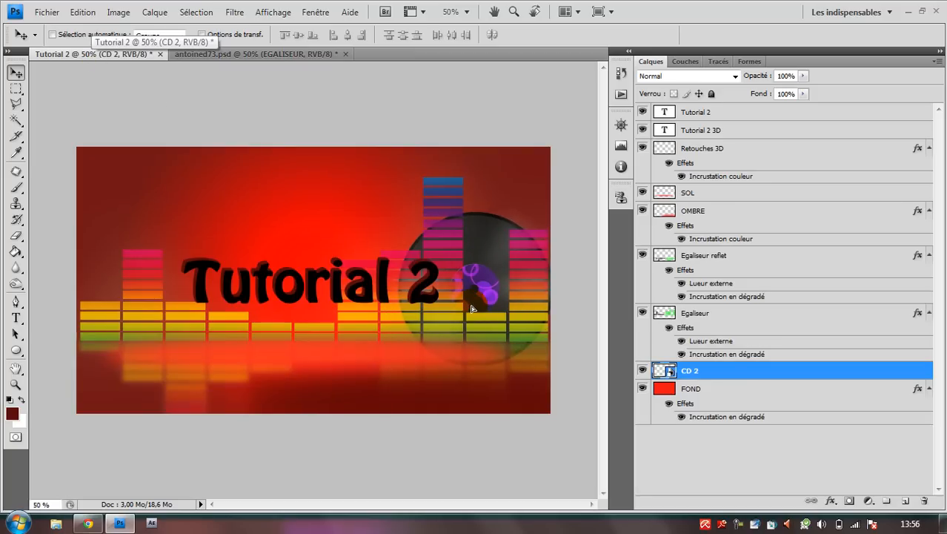
pyautogui.moveTo(470, 307); pyautogui.dragTo(495, 303)
pyautogui.rightClick(701, 370)
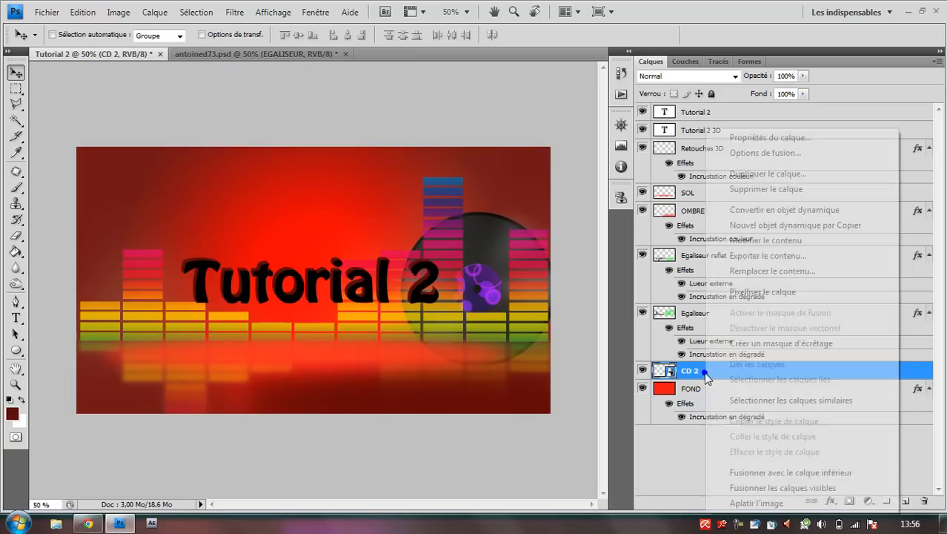
pyautogui.click(734, 291)
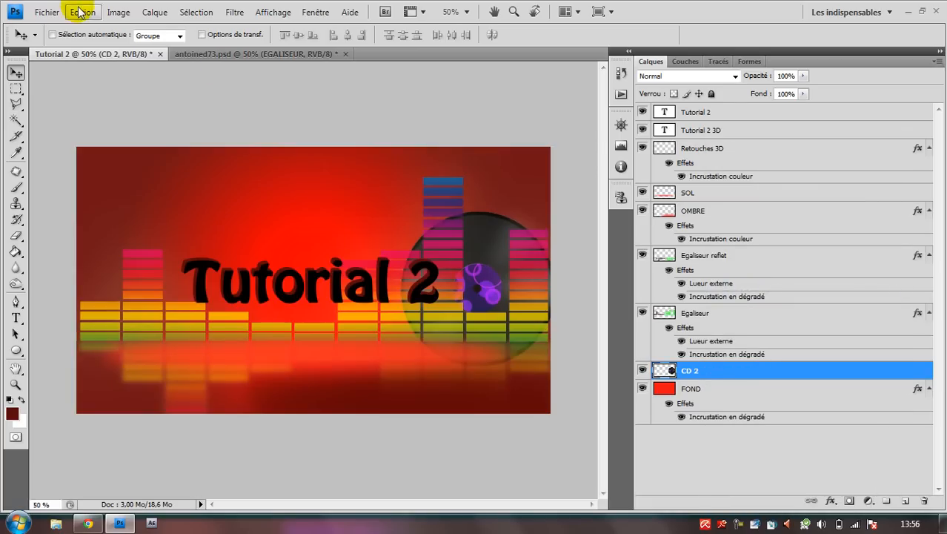
pyautogui.click(54, 17)
pyautogui.click(132, 259)
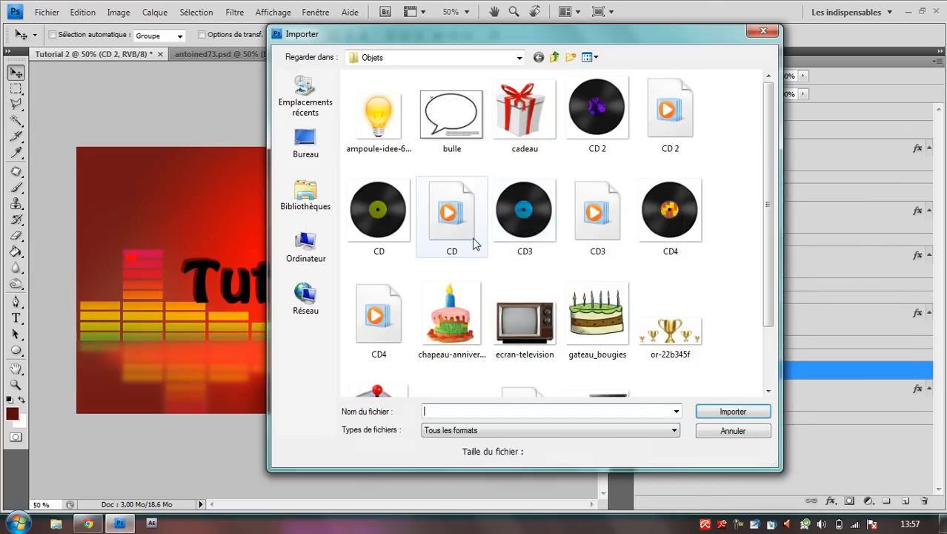
pyautogui.click(379, 214)
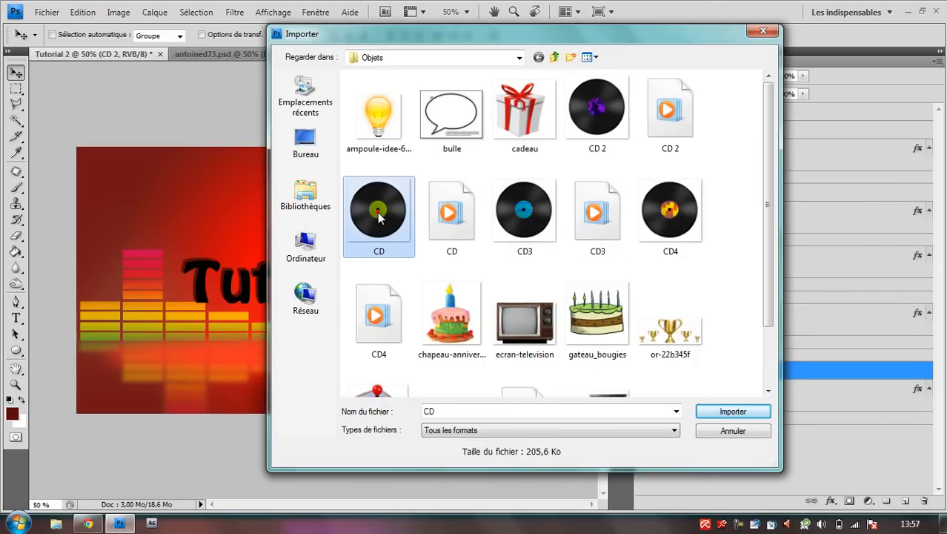
pyautogui.doubleClick(378, 213)
pyautogui.moveTo(338, 282); pyautogui.dragTo(129, 202)
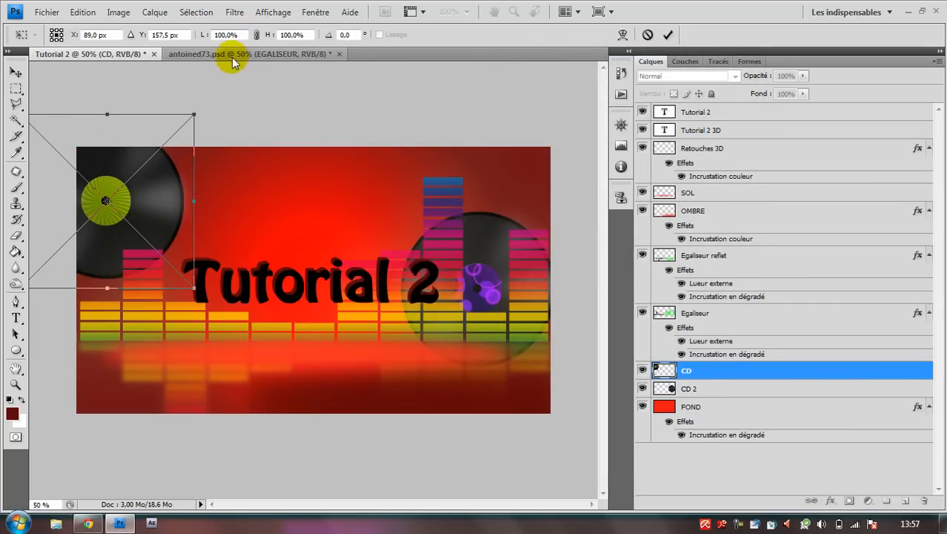
pyautogui.click(232, 55)
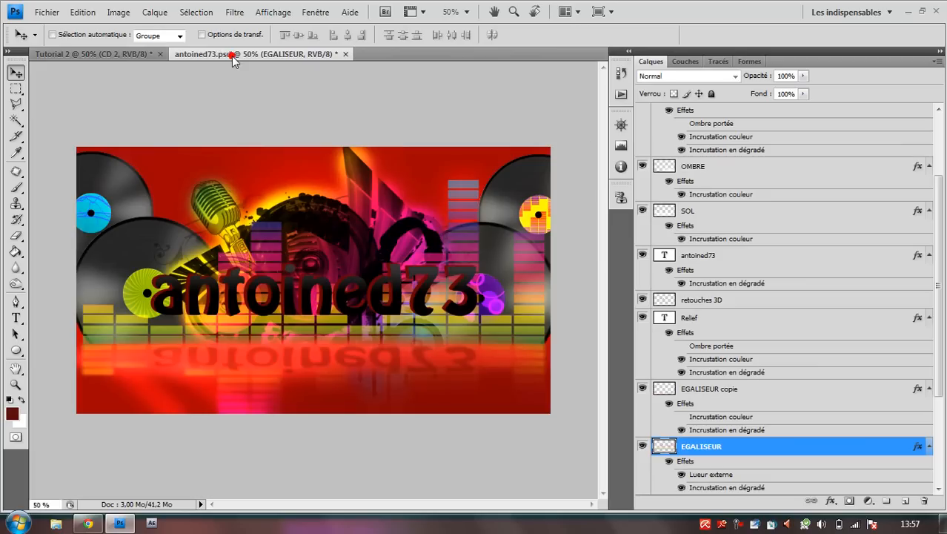
pyautogui.click(106, 57)
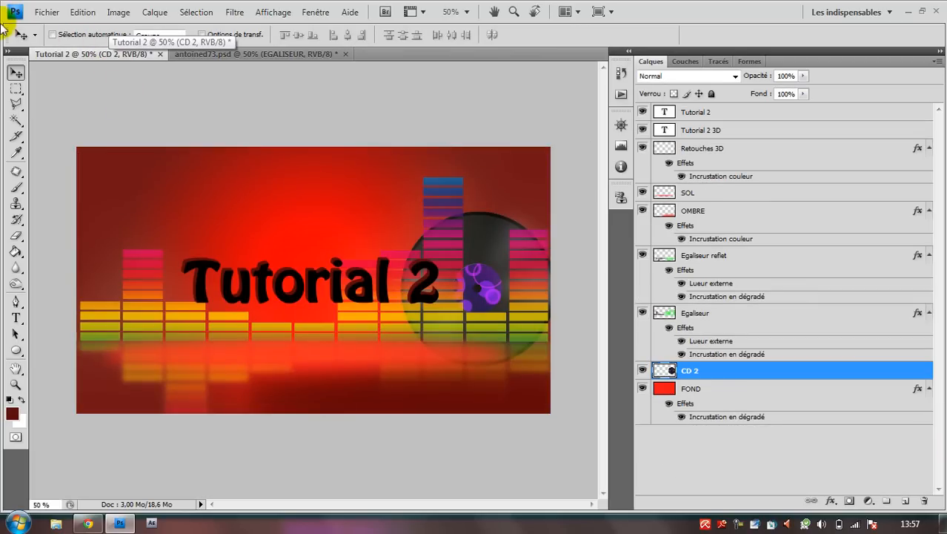
# - Import the CD3 record image and place it over the banner's left part at about X 199, Y 399.5 px
pyautogui.click(48, 12)
pyautogui.click(106, 259)
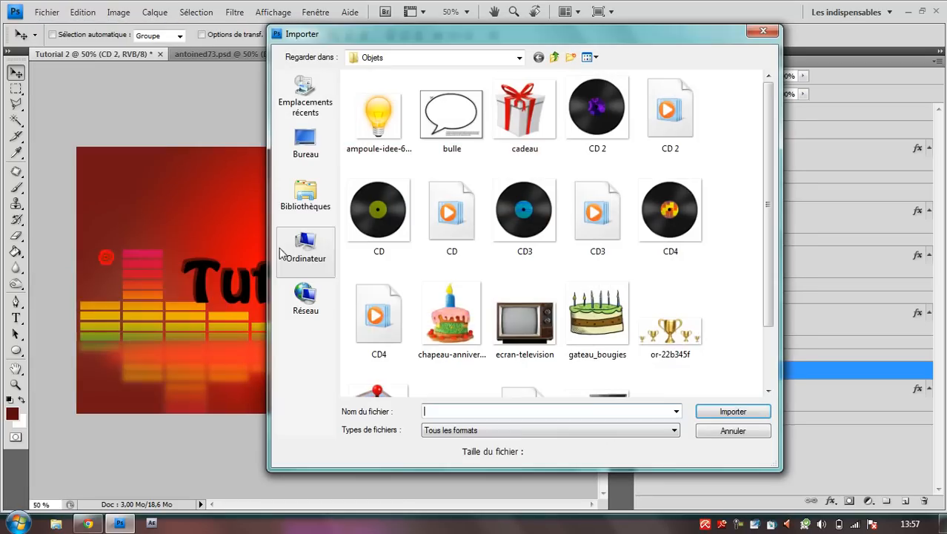
pyautogui.click(524, 209)
pyautogui.doubleClick(518, 208)
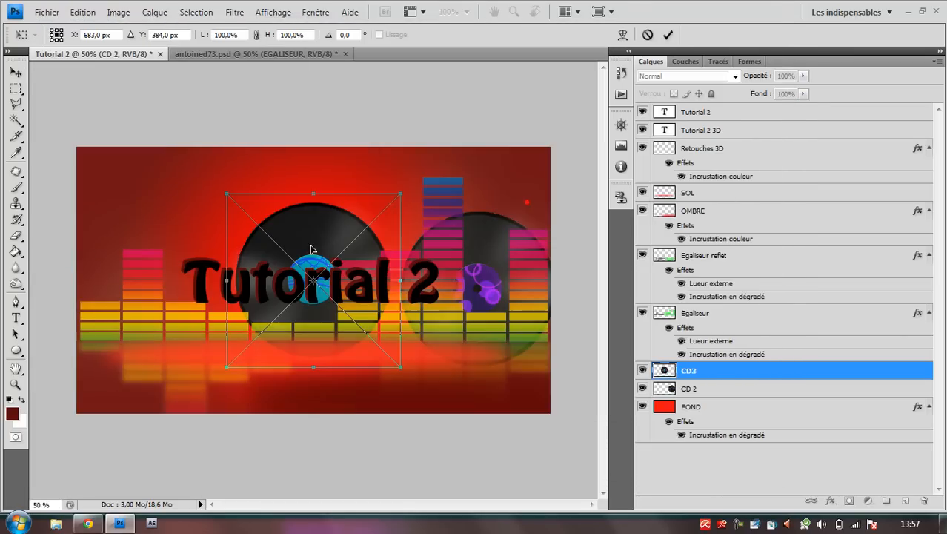
pyautogui.moveTo(311, 249); pyautogui.dragTo(178, 281)
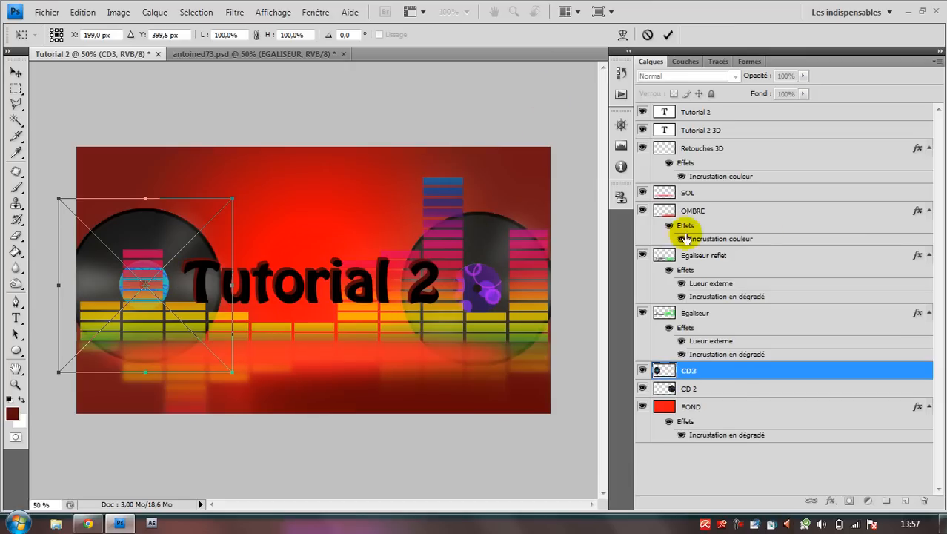
pyautogui.click(668, 34)
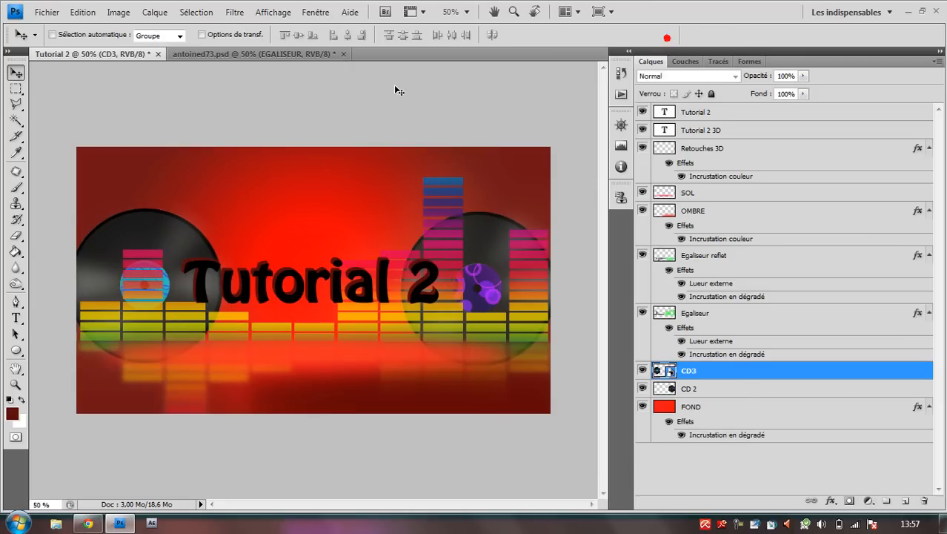
# - Mark the CD 2 record's top edge with a full-width rectangular selection, and nudge the CD3 record down to the same height
pyautogui.click(16, 88)
pyautogui.moveTo(69, 139); pyautogui.dragTo(404, 212)
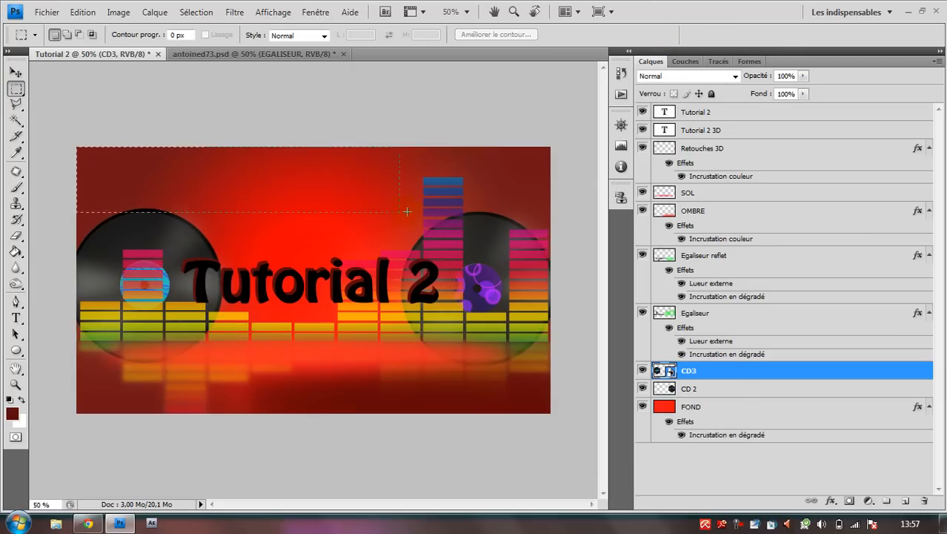
pyautogui.moveTo(541, 205); pyautogui.dragTo(554, 210)
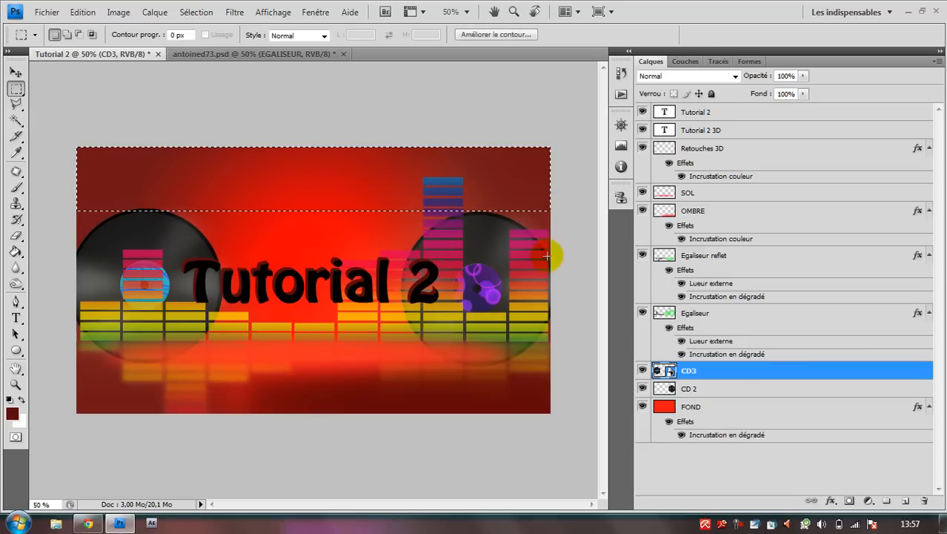
pyautogui.click(15, 71)
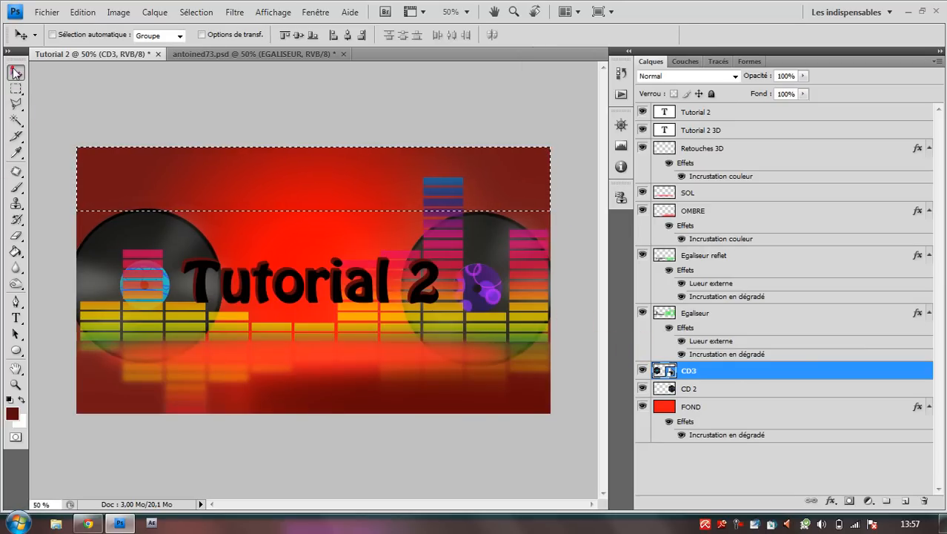
pyautogui.press('Down')
pyautogui.press('Down')
pyautogui.press('Down')
pyautogui.press('Down')
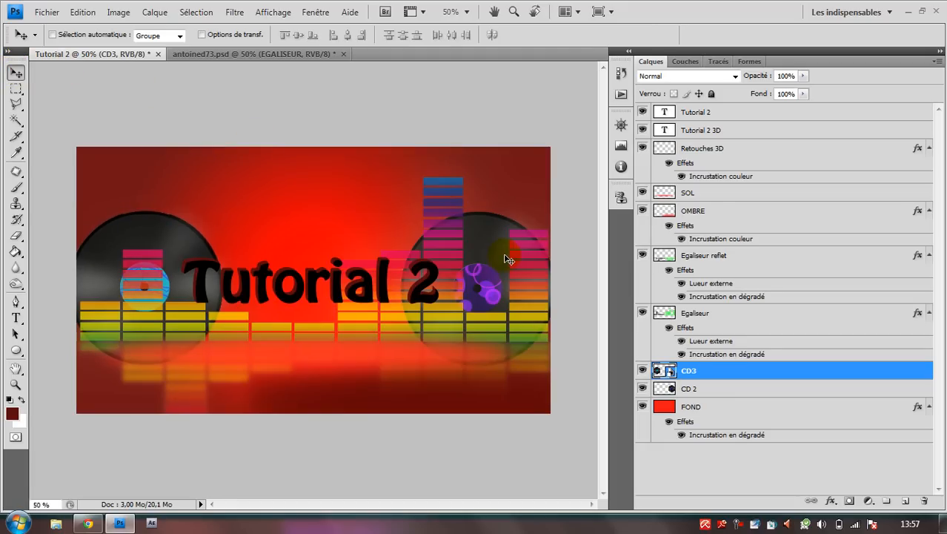
# - Rasterize the CD3 layer and delete the parts of the CD3 and CD 2 records below the equalizer's base line
pyautogui.rightClick(726, 369)
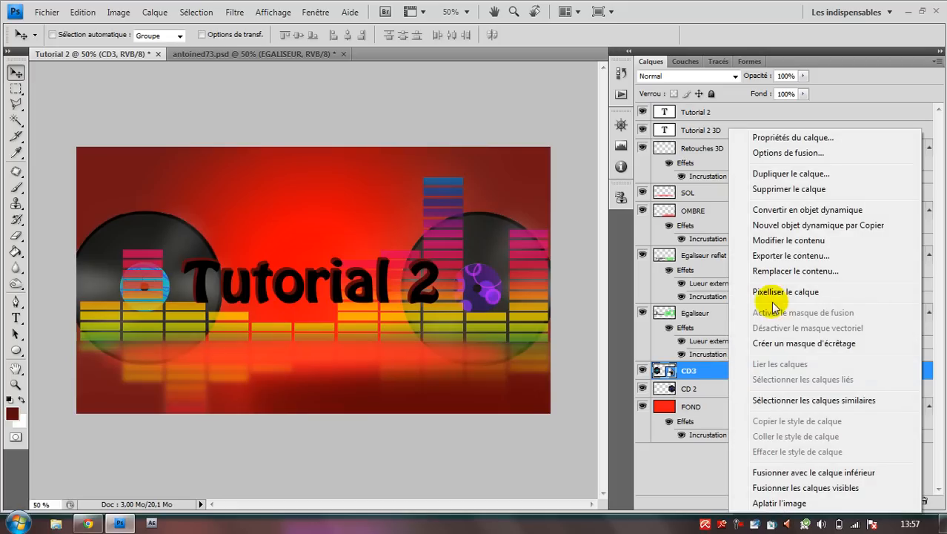
pyautogui.click(768, 290)
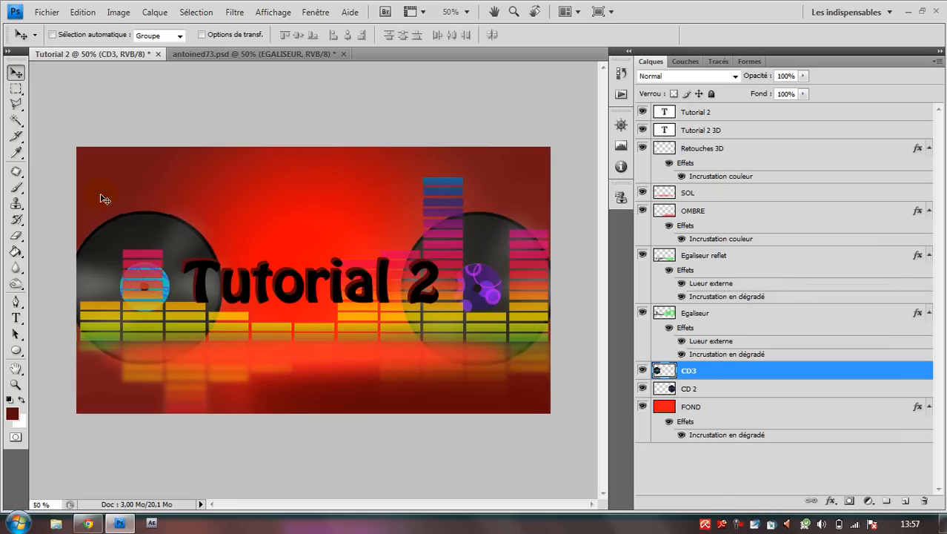
pyautogui.click(13, 89)
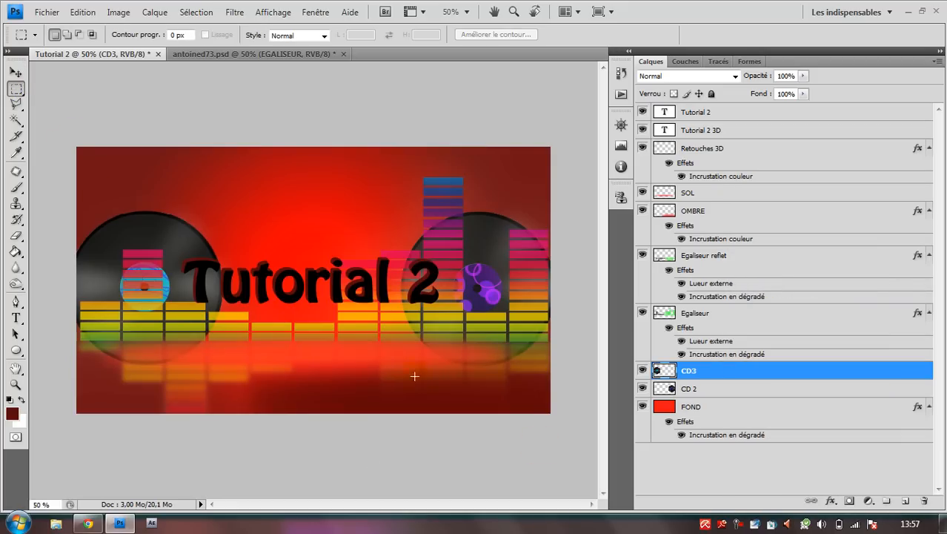
pyautogui.moveTo(571, 440); pyautogui.dragTo(9, 347)
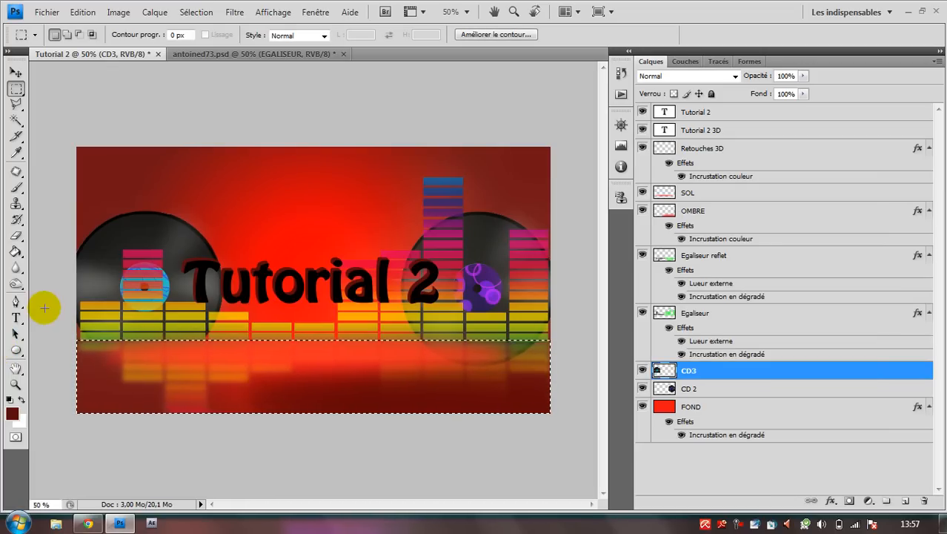
pyautogui.click(879, 392)
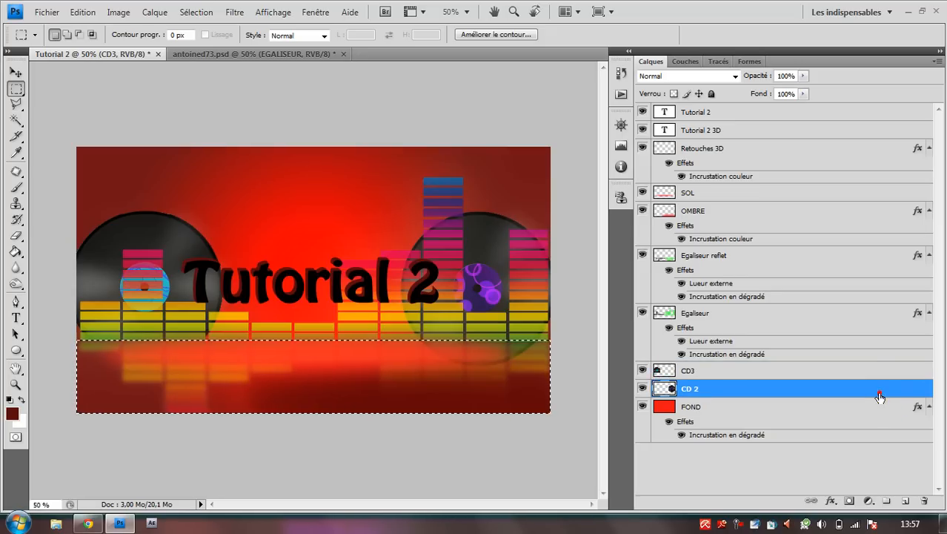
pyautogui.hotkey('ctrl', 'd')
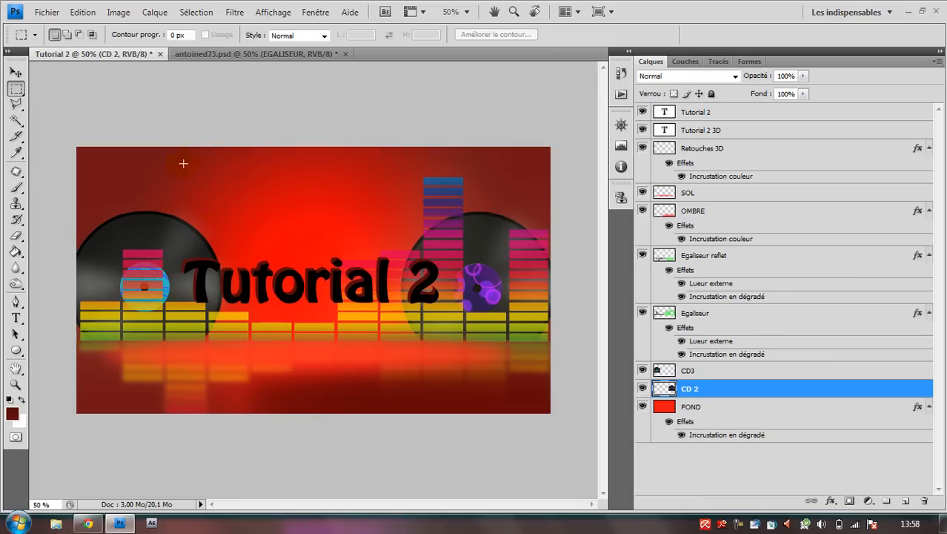
# - Import the CD record image, scale it to 80.2%, and place it in the banner's upper-left corner at X 85.5, Y 156 px
pyautogui.click(46, 12)
pyautogui.click(106, 256)
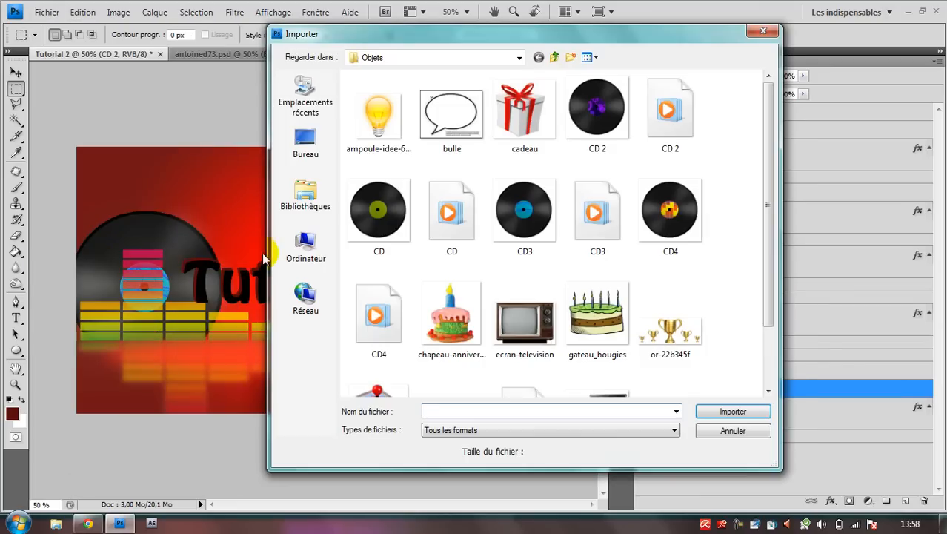
pyautogui.doubleClick(359, 205)
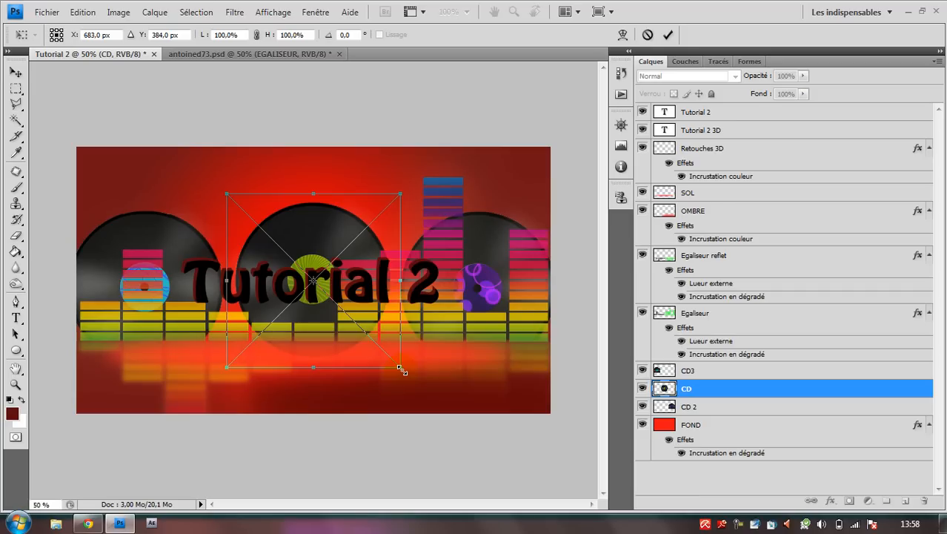
pyautogui.moveTo(401, 368); pyautogui.dragTo(355, 348)
pyautogui.moveTo(340, 282); pyautogui.dragTo(147, 216)
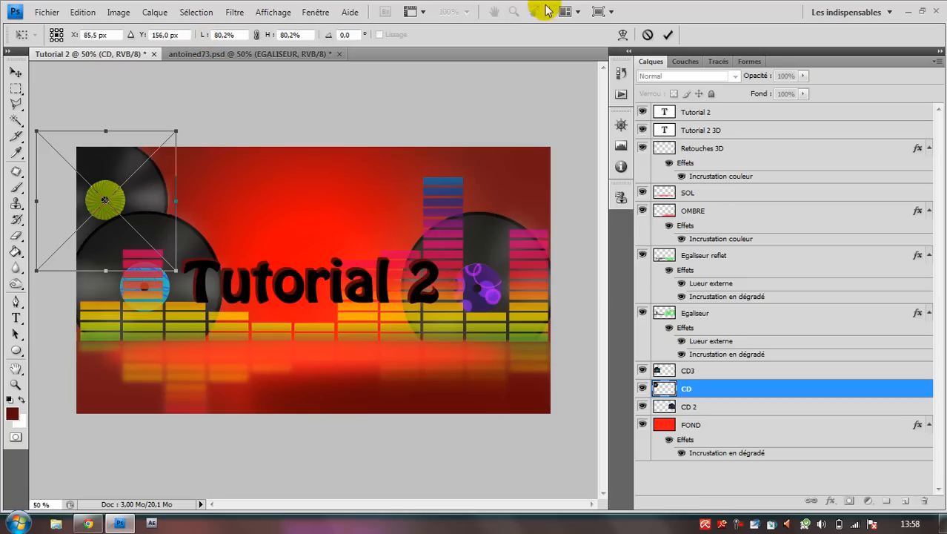
pyautogui.click(667, 36)
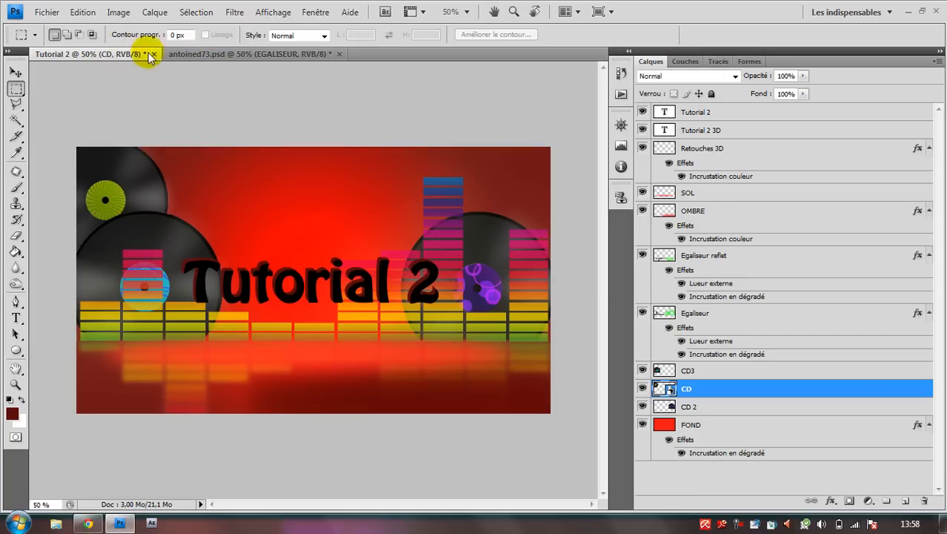
# - Compare with antoined73.psd, import the CD4 record at 81.2% scale, and place it in the banner's upper-right corner at X 1260, Y 151 px
pyautogui.click(178, 52)
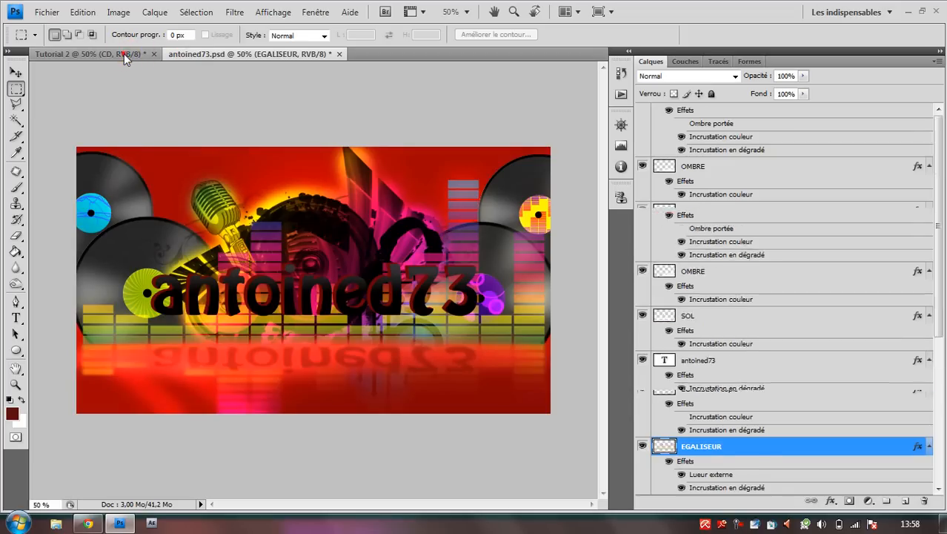
pyautogui.click(124, 53)
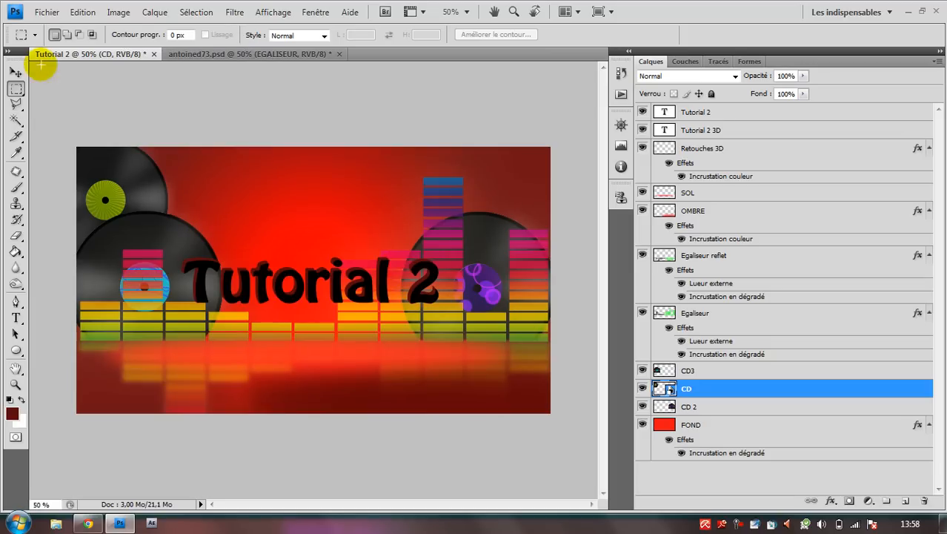
pyautogui.click(47, 12)
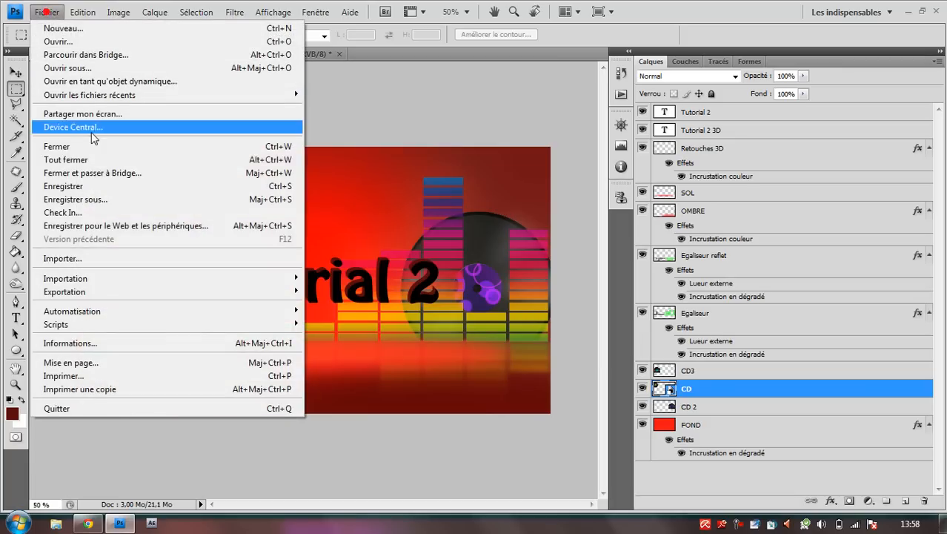
pyautogui.click(153, 260)
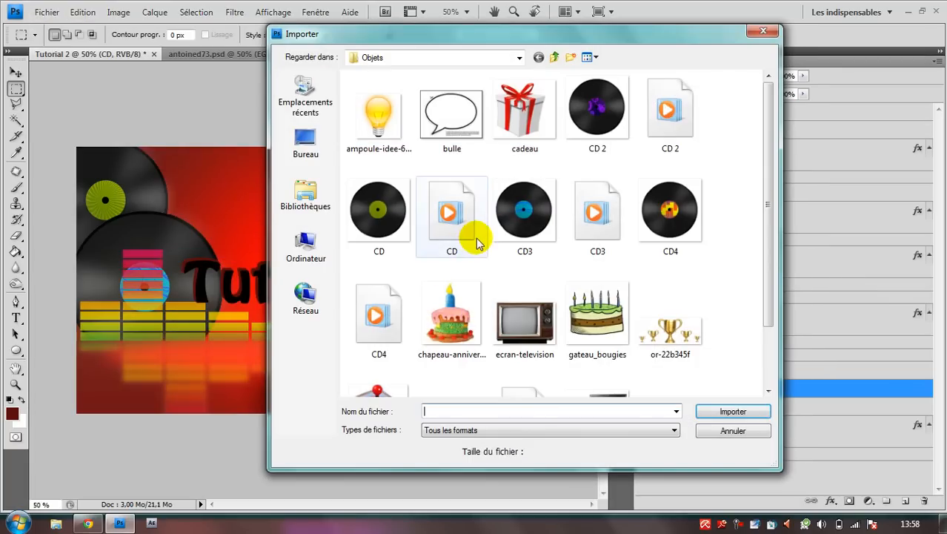
pyautogui.doubleClick(670, 214)
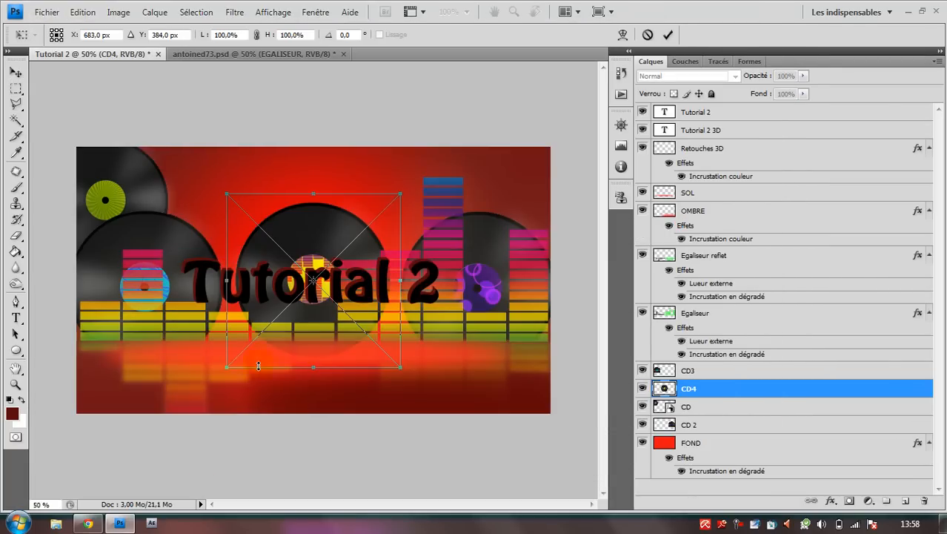
pyautogui.moveTo(229, 368); pyautogui.dragTo(266, 331)
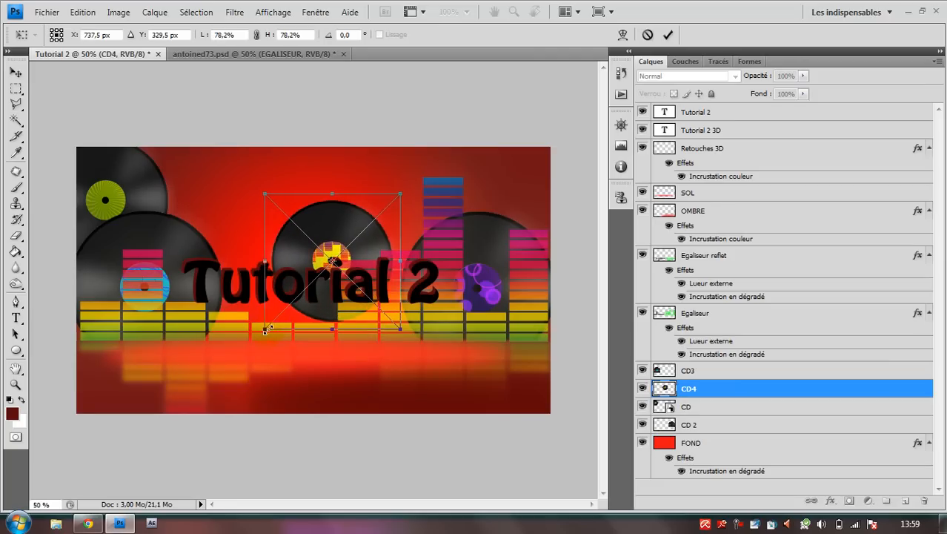
pyautogui.moveTo(345, 276); pyautogui.dragTo(544, 209)
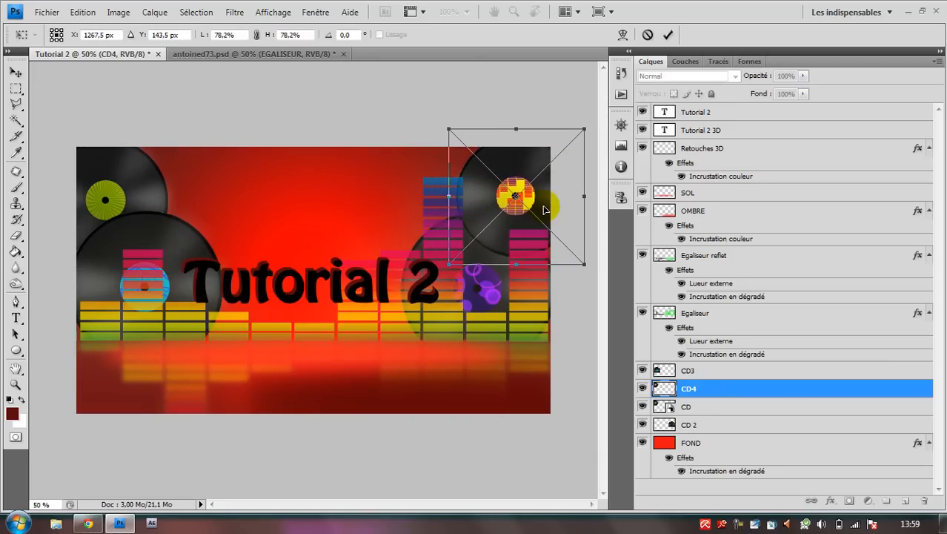
pyautogui.moveTo(450, 266); pyautogui.dragTo(445, 269)
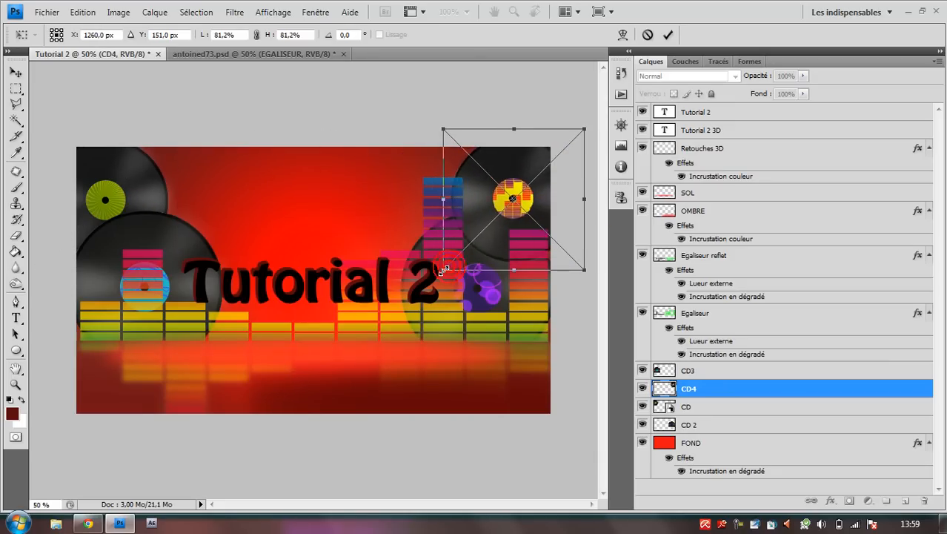
pyautogui.click(668, 35)
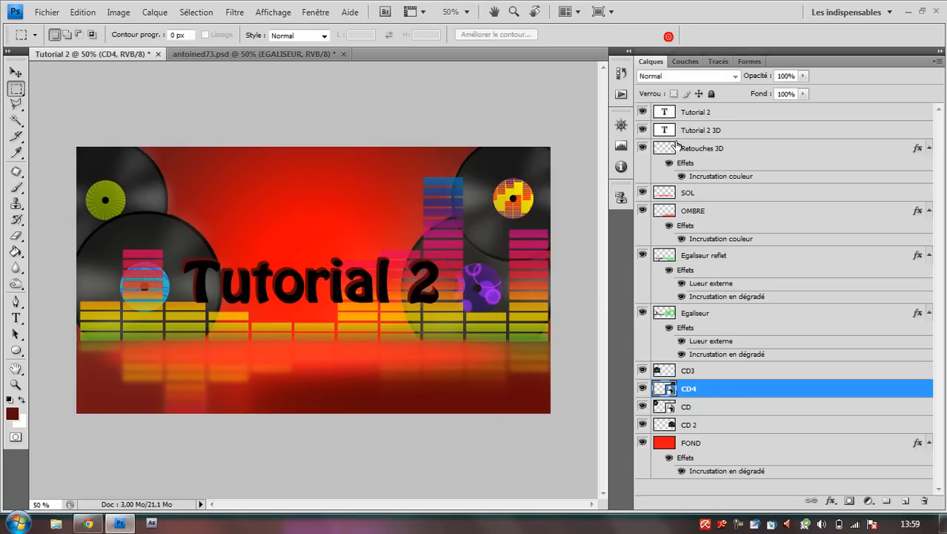
# - Move the CD4 layer between CD 2 and FOND, and rasterize the CD4 and CD layers
pyautogui.moveTo(711, 385); pyautogui.dragTo(720, 427)
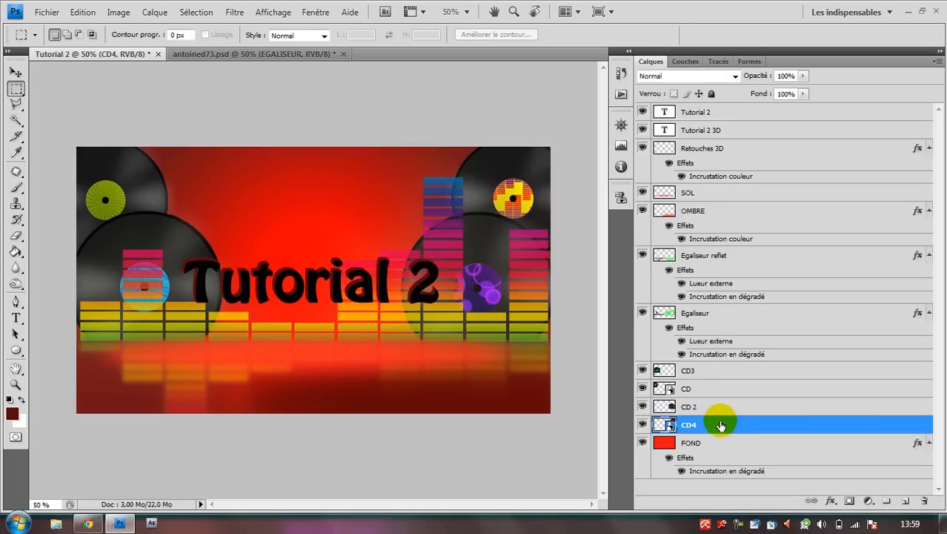
pyautogui.rightClick(717, 425)
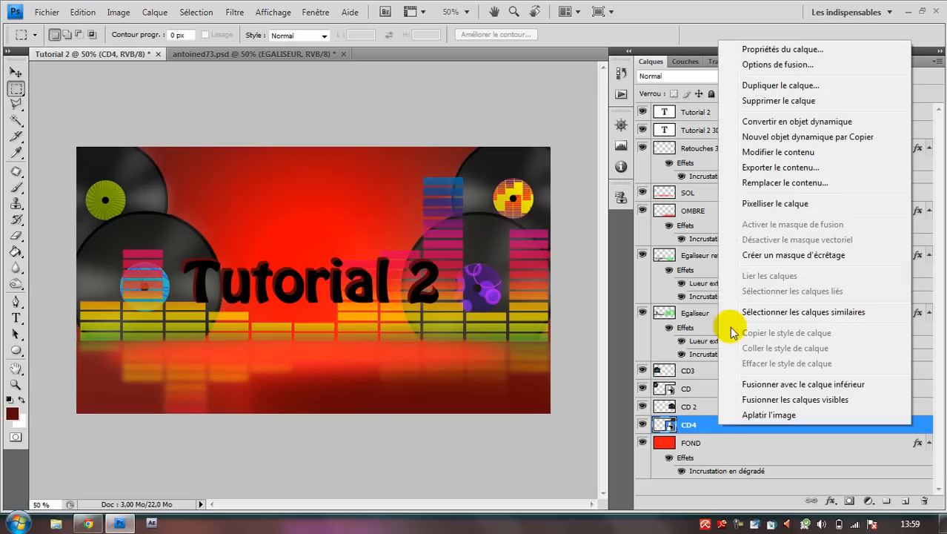
pyautogui.click(744, 204)
pyautogui.click(690, 391)
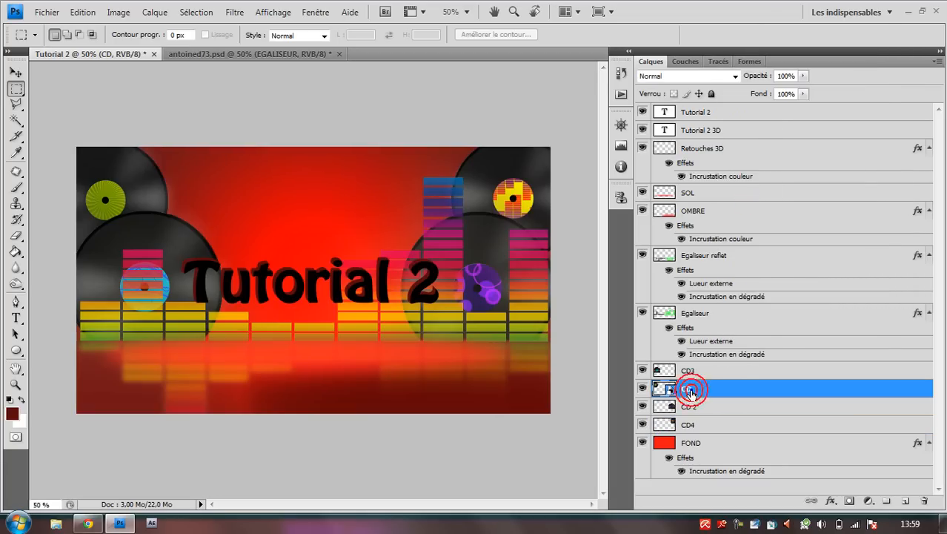
pyautogui.rightClick(688, 391)
pyautogui.click(737, 165)
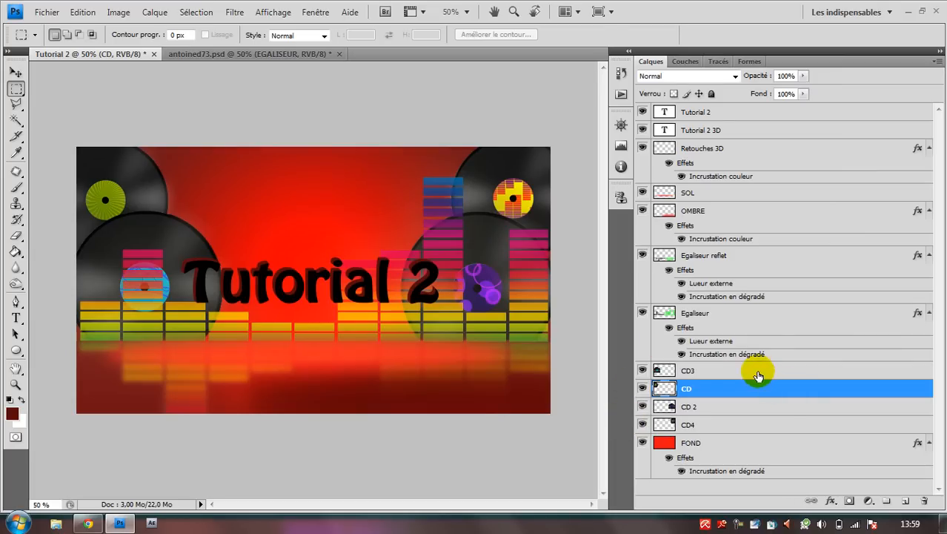
# - Add a layer named sono directly above FOND and choose the 1527 px music-themed brush with the microphone and speakers
pyautogui.click(790, 442)
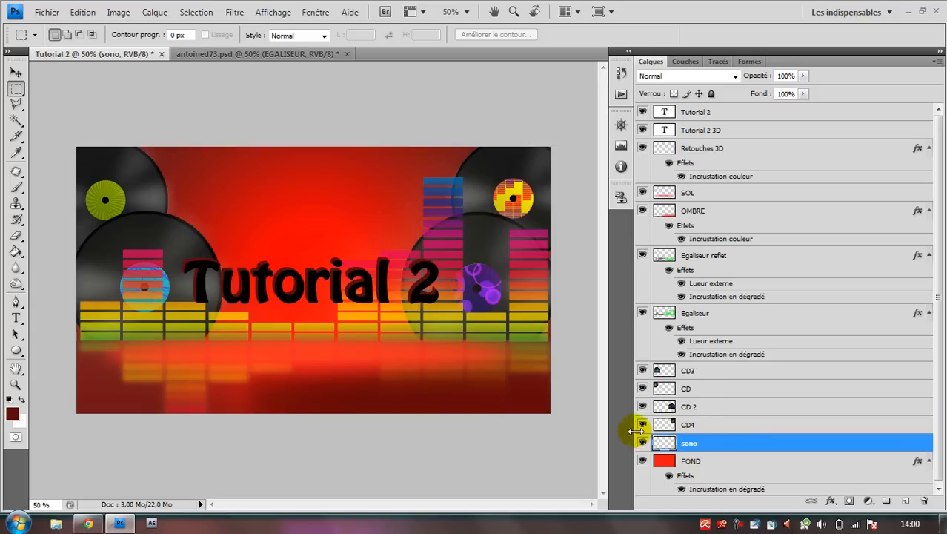
pyautogui.click(16, 187)
pyautogui.rightClick(257, 197)
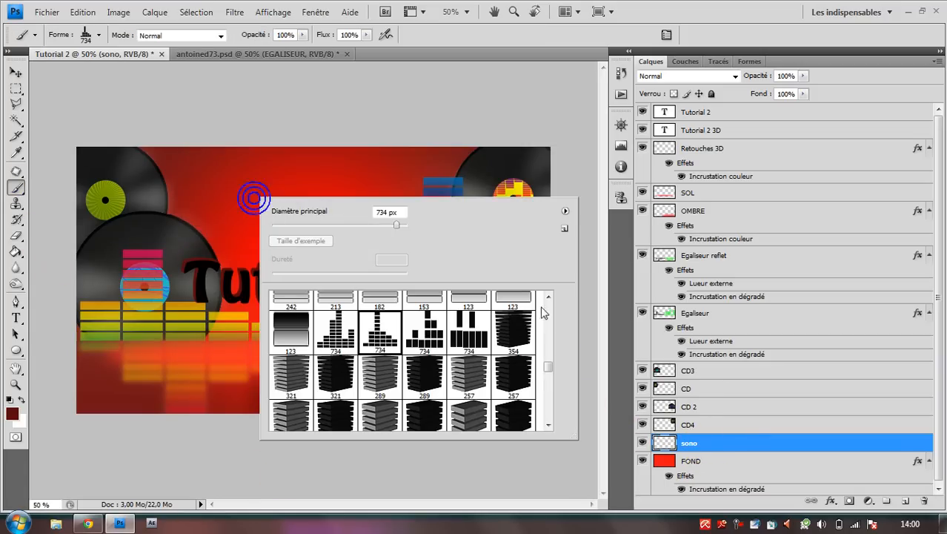
pyautogui.moveTo(548, 368)
pyautogui.mouseDown()
pyautogui.moveTo(547, 428)
pyautogui.moveTo(543, 314)
pyautogui.moveTo(546, 359)
pyautogui.mouseUp()
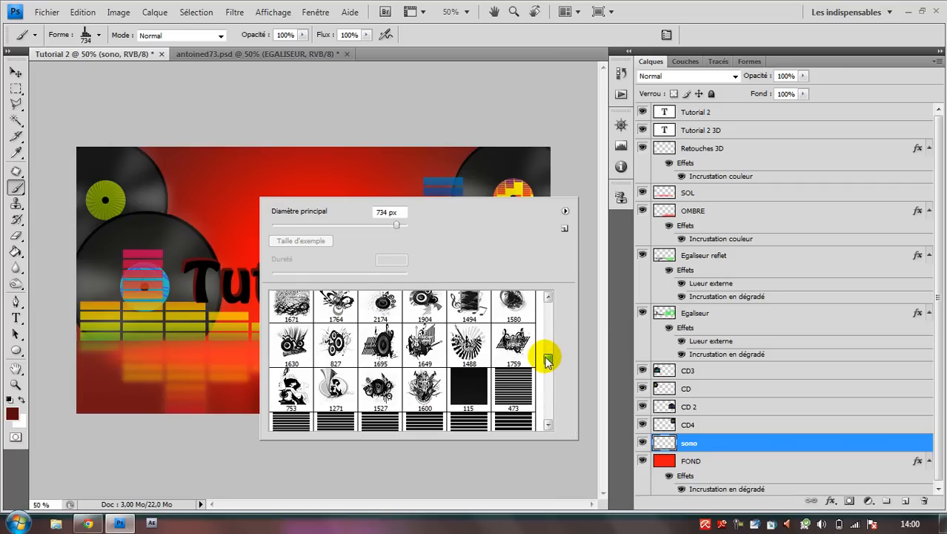
pyautogui.click(379, 388)
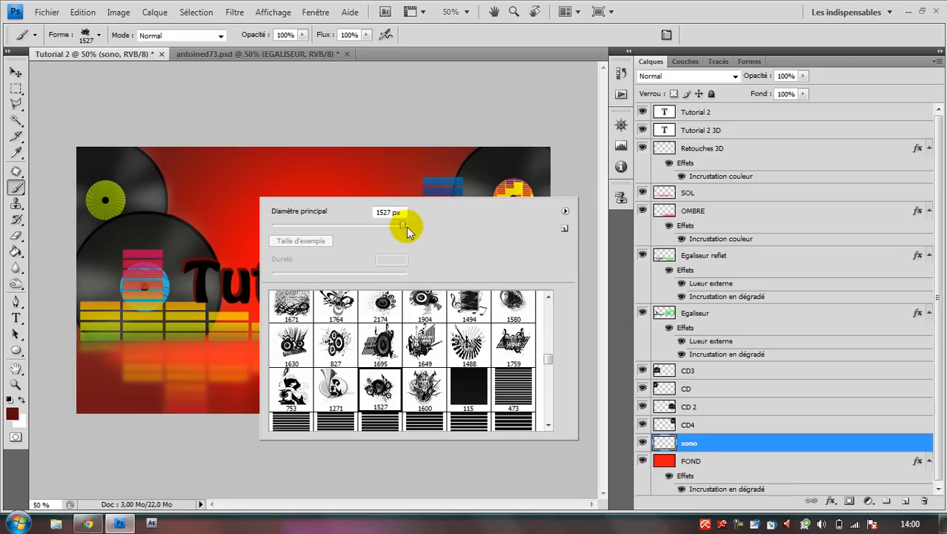
# - Adjust the music brush's main diameter to 1009 px so that its outline fits the banner
pyautogui.moveTo(400, 229)
pyautogui.mouseDown()
pyautogui.moveTo(376, 232)
pyautogui.moveTo(391, 232)
pyautogui.mouseUp()
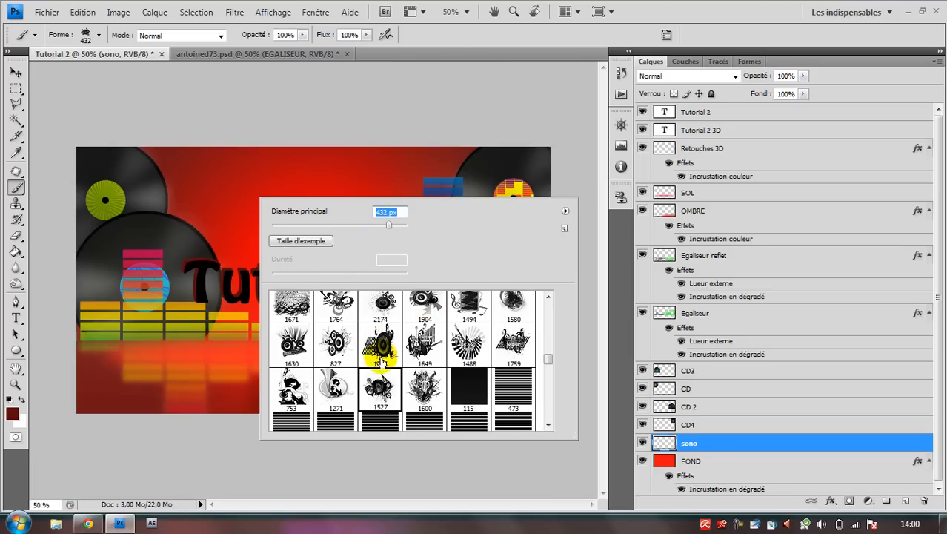
pyautogui.click(381, 386)
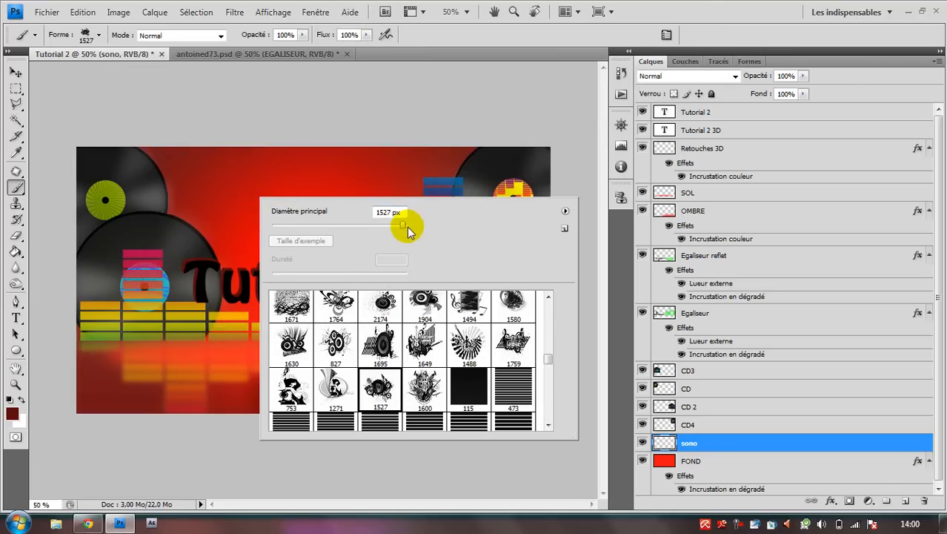
pyautogui.moveTo(404, 231); pyautogui.dragTo(398, 226)
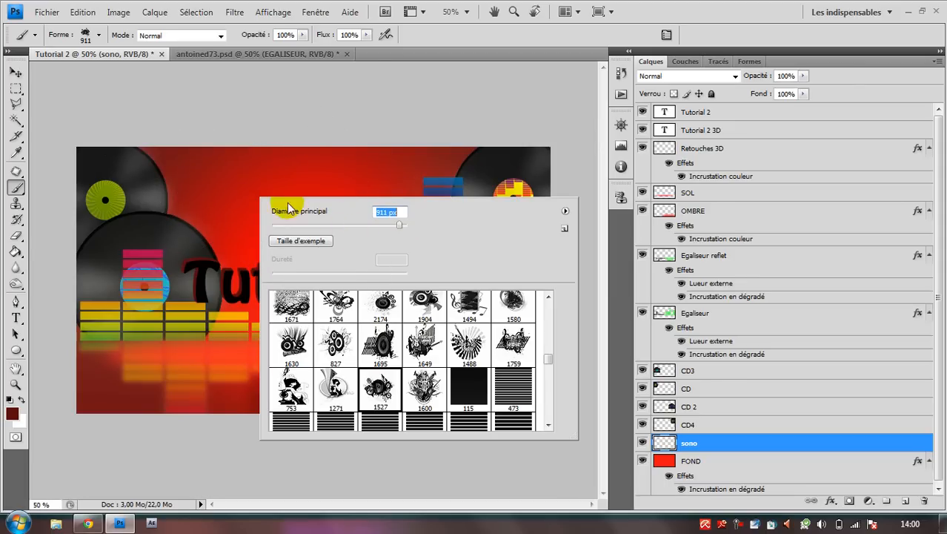
pyautogui.moveTo(368, 211); pyautogui.dragTo(394, 212)
pyautogui.moveTo(399, 225); pyautogui.dragTo(402, 225)
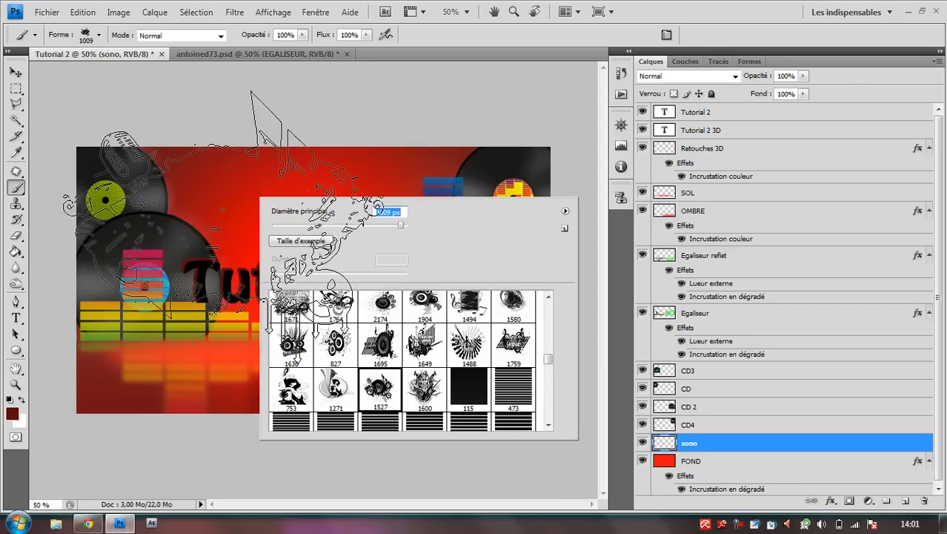
pyautogui.click(480, 39)
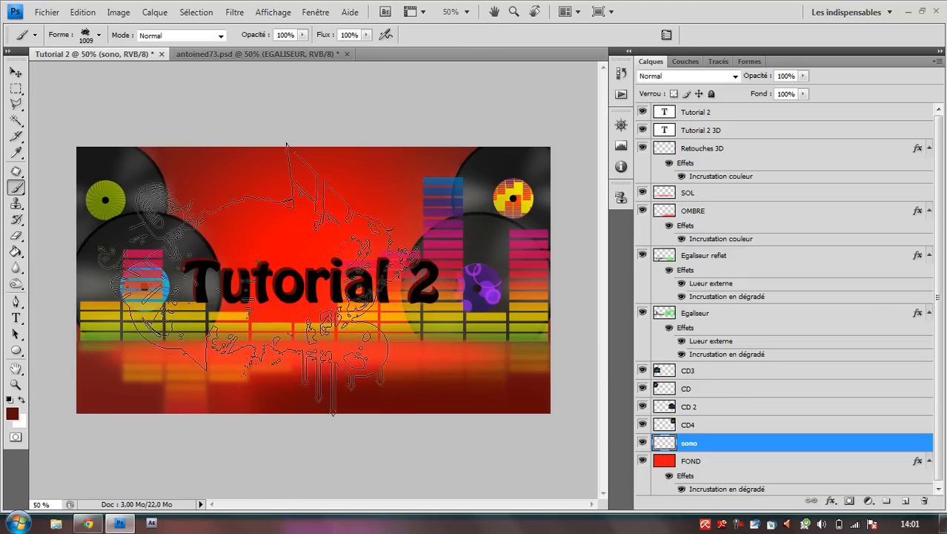
# - Stamp the brush once in default black at the banner's centre on the sono layer, and move that layer directly above CD3
pyautogui.click(9, 400)
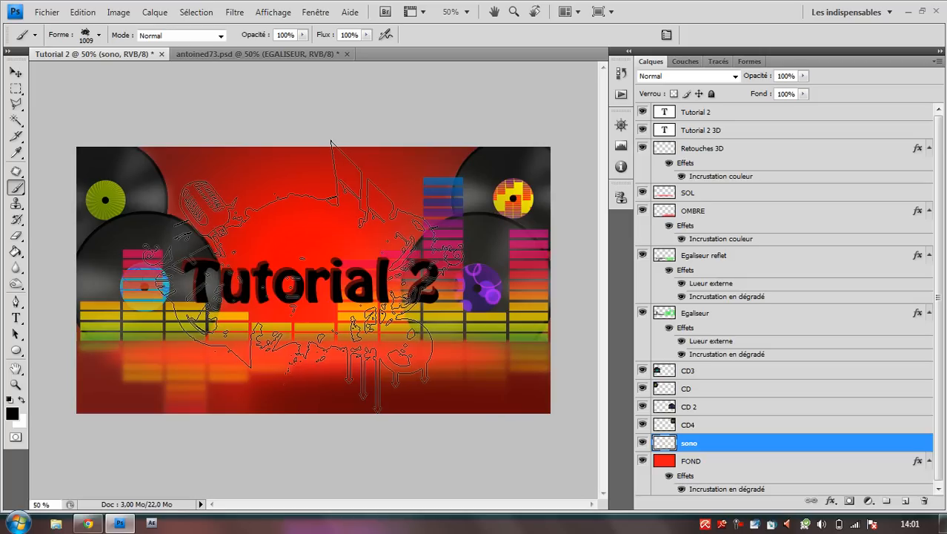
pyautogui.click(314, 276)
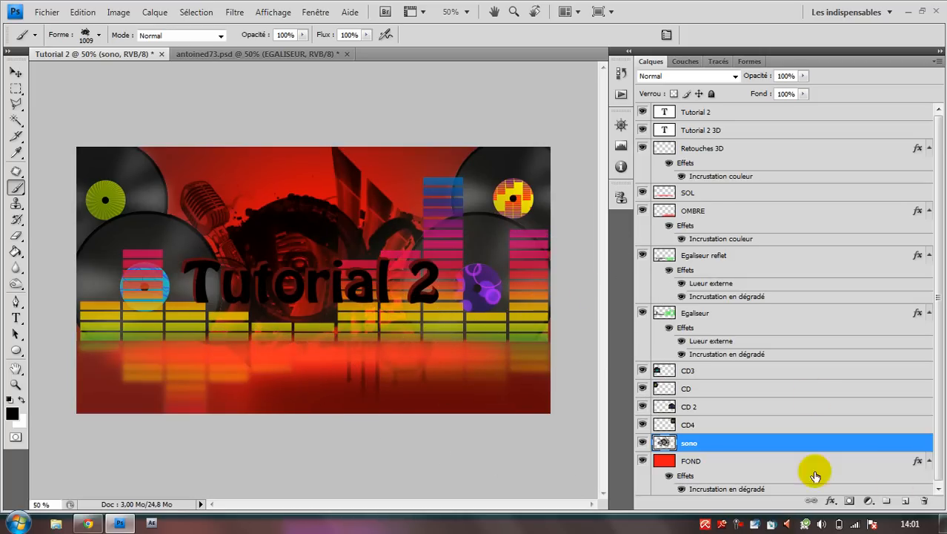
pyautogui.moveTo(782, 439); pyautogui.dragTo(777, 365)
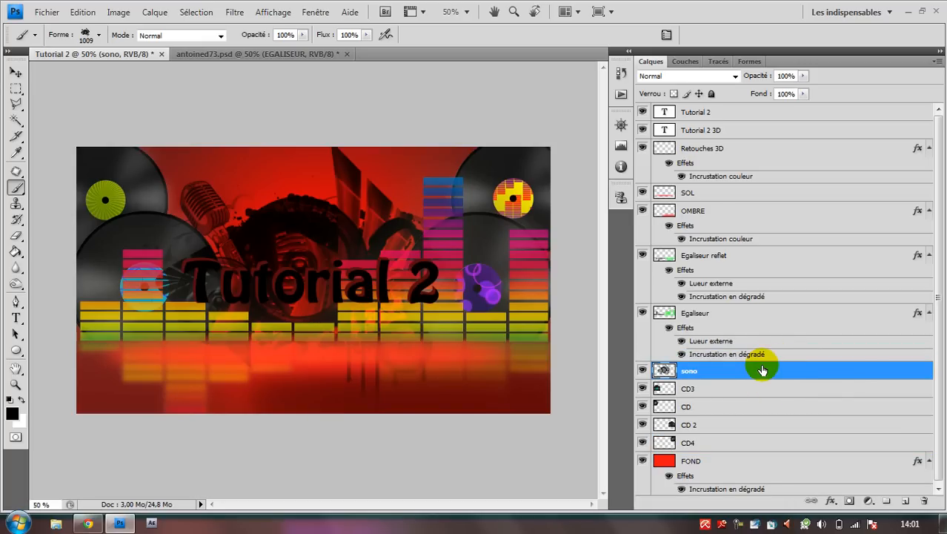
# - Add a new layer directly below sono and give it a gradient overlay running from blue through magenta, red and yellow to green
pyautogui.click(905, 501)
pyautogui.moveTo(718, 381)
pyautogui.mouseDown()
pyautogui.moveTo(720, 372)
pyautogui.moveTo(725, 390)
pyautogui.mouseUp()
pyautogui.doubleClick(726, 390)
pyautogui.click(512, 302)
pyautogui.click(513, 302)
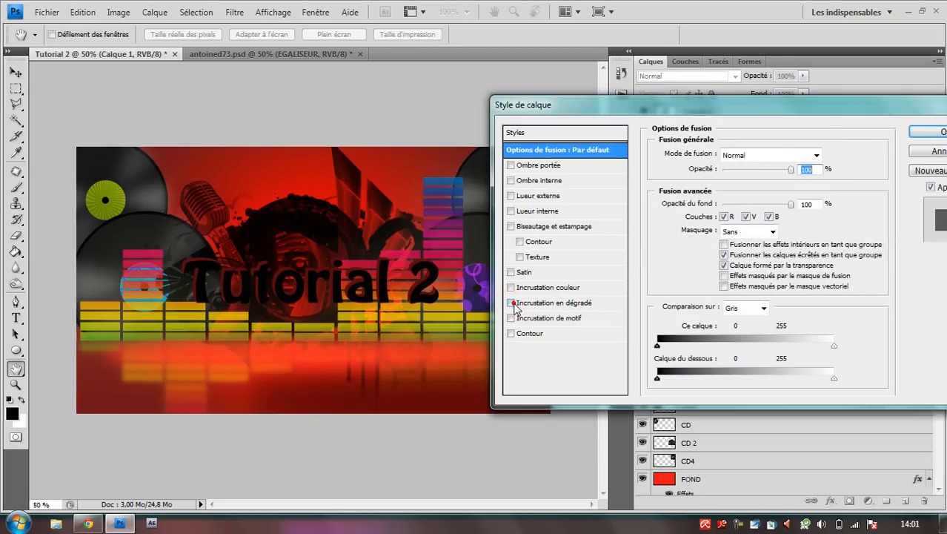
pyautogui.click(527, 303)
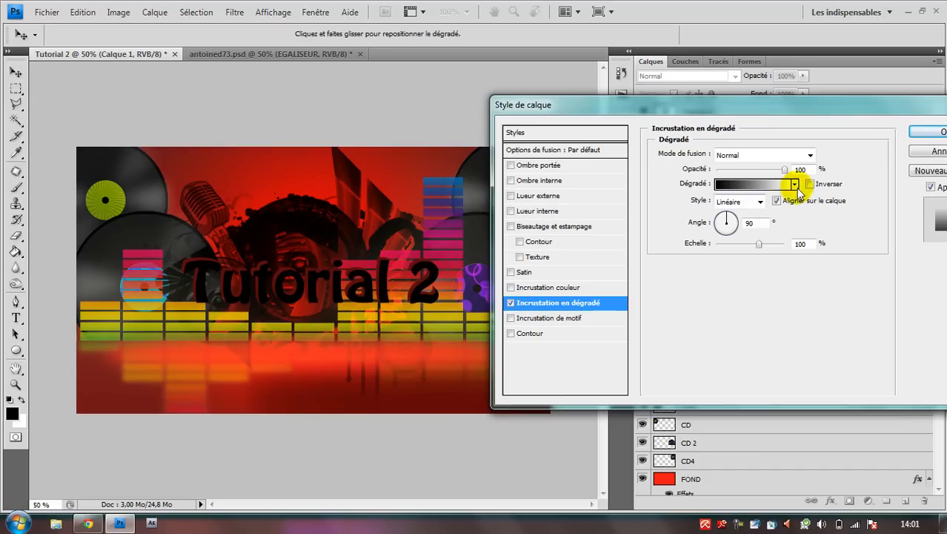
pyautogui.click(795, 186)
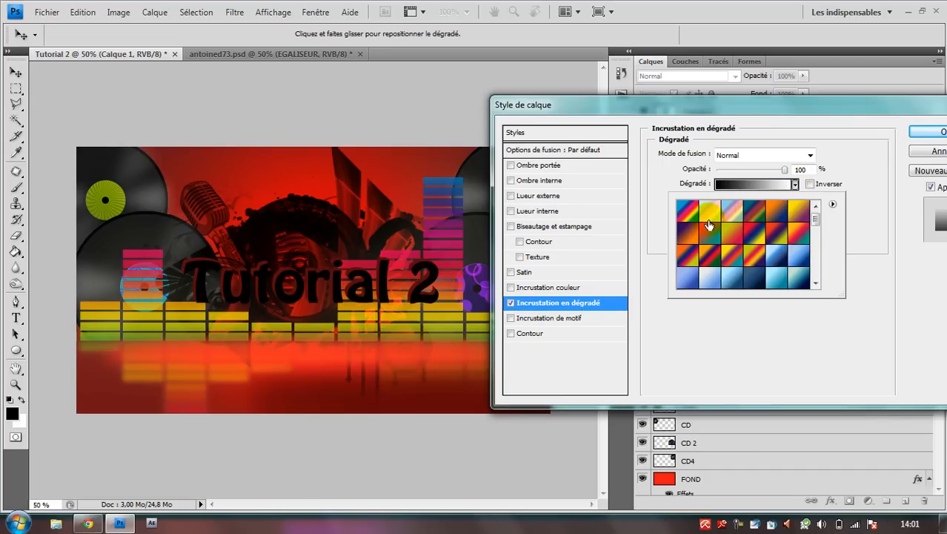
pyautogui.click(695, 221)
pyautogui.click(919, 132)
pyautogui.click(919, 133)
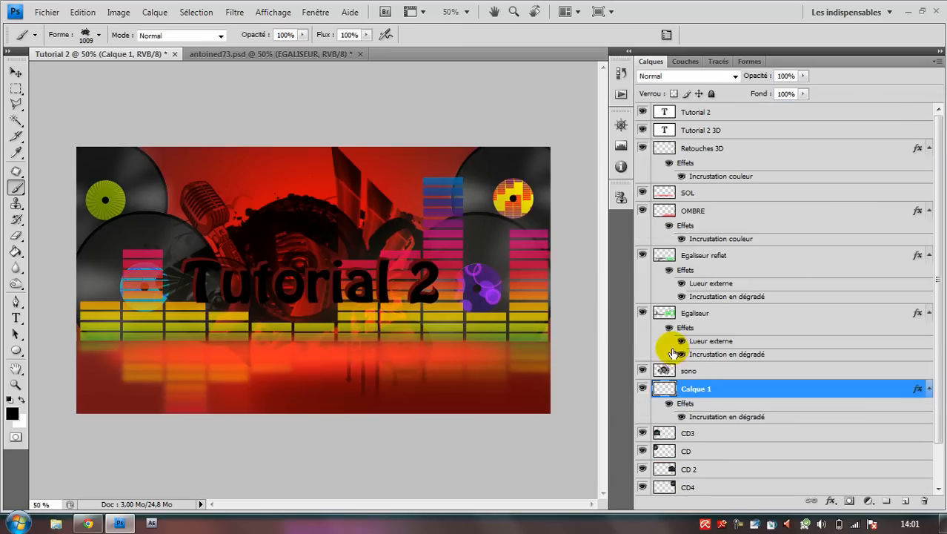
# - Rename the new layer below sono to lueur
pyautogui.write('leu')
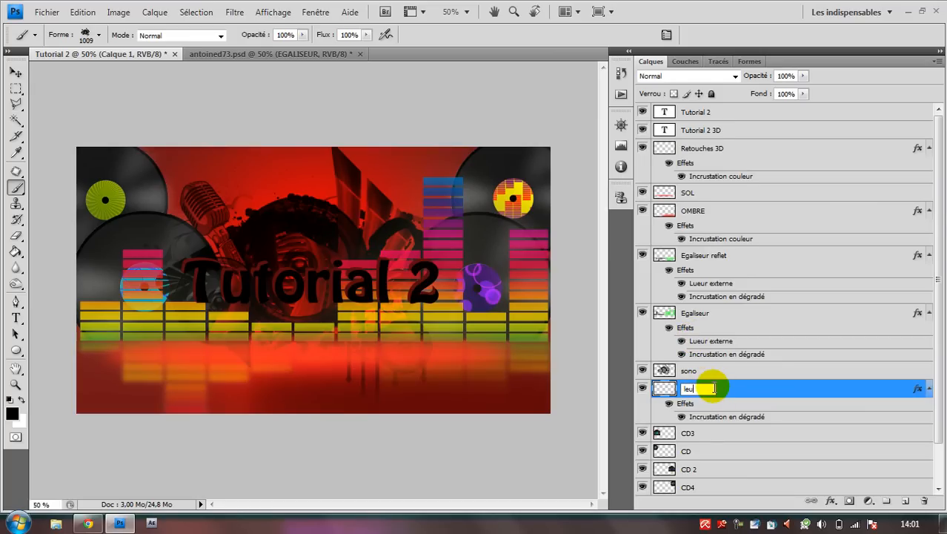
pyautogui.write('rlueur')
pyautogui.press('Return')
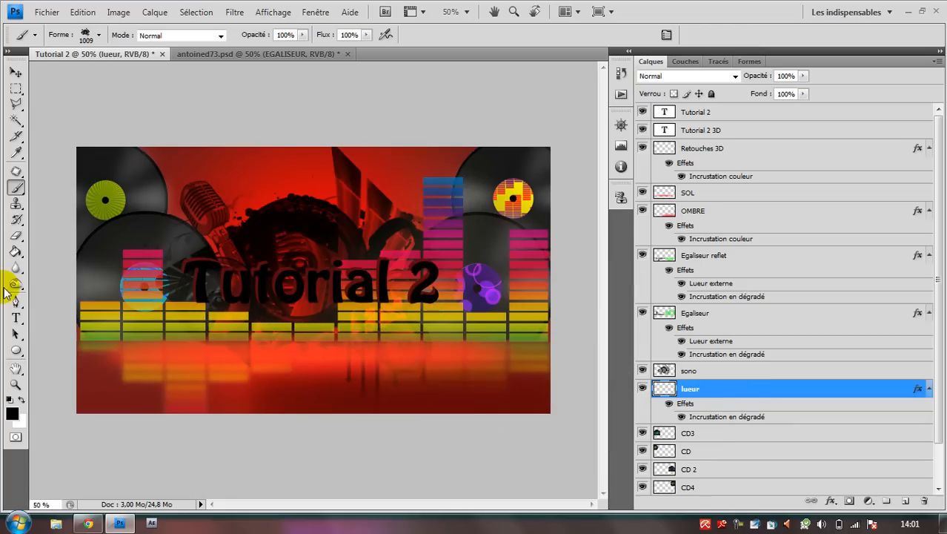
# - Paint a glow on the lueur layer around the microphone, head and speakers with the soft round 100 px brush
pyautogui.rightClick(154, 213)
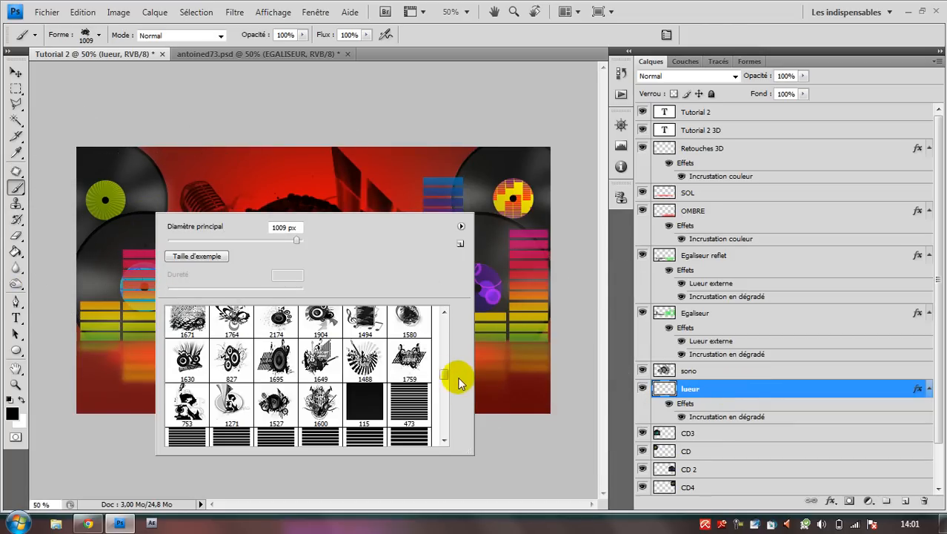
pyautogui.moveTo(443, 370); pyautogui.dragTo(444, 327)
pyautogui.click(419, 366)
pyautogui.click(450, 69)
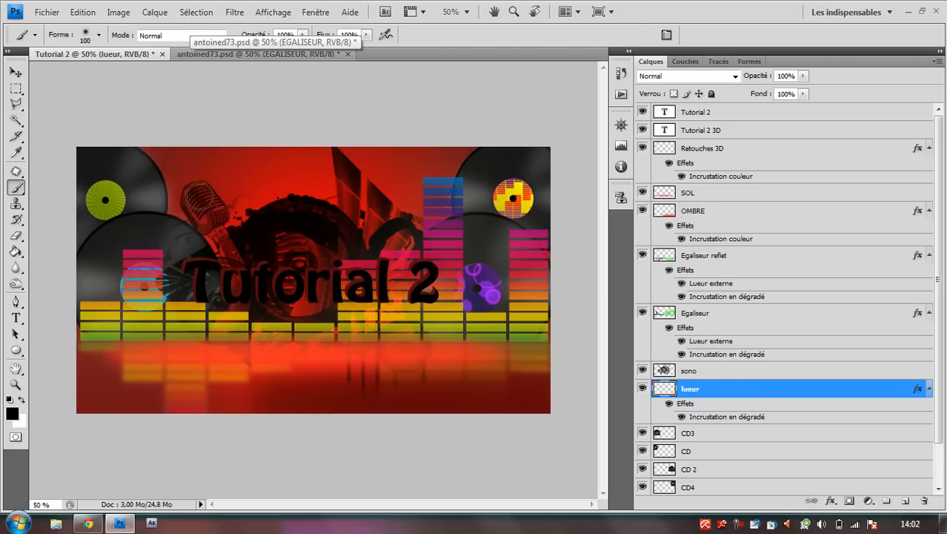
pyautogui.moveTo(194, 190); pyautogui.dragTo(209, 223)
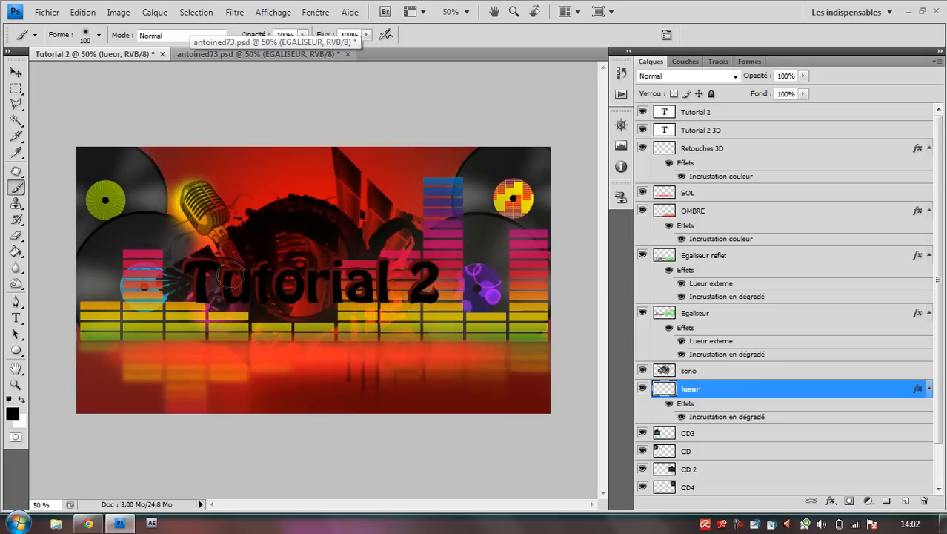
pyautogui.moveTo(271, 257)
pyautogui.mouseDown()
pyautogui.moveTo(212, 196)
pyautogui.moveTo(233, 224)
pyautogui.moveTo(268, 215)
pyautogui.moveTo(342, 226)
pyautogui.moveTo(348, 190)
pyautogui.moveTo(337, 159)
pyautogui.moveTo(403, 237)
pyautogui.mouseUp()
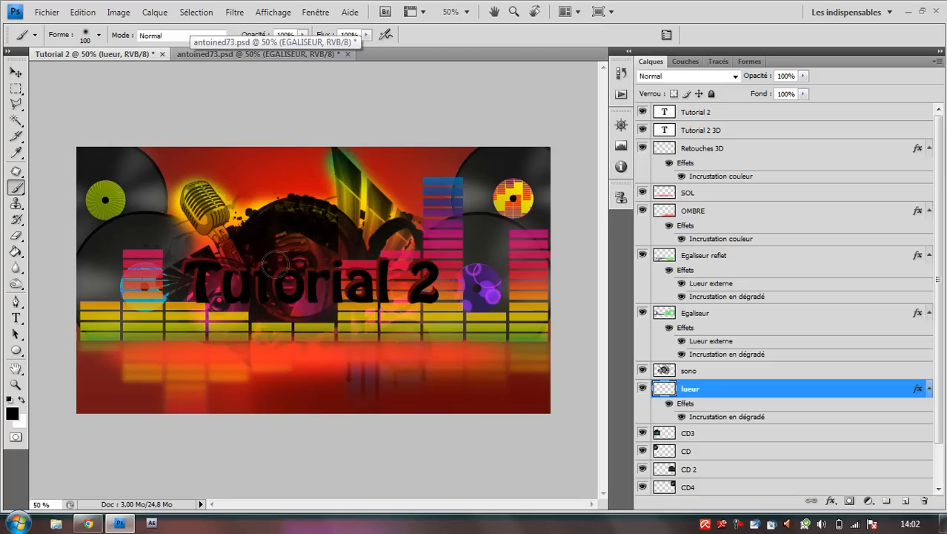
pyautogui.moveTo(272, 210)
pyautogui.mouseDown()
pyautogui.moveTo(328, 209)
pyautogui.moveTo(351, 230)
pyautogui.mouseUp()
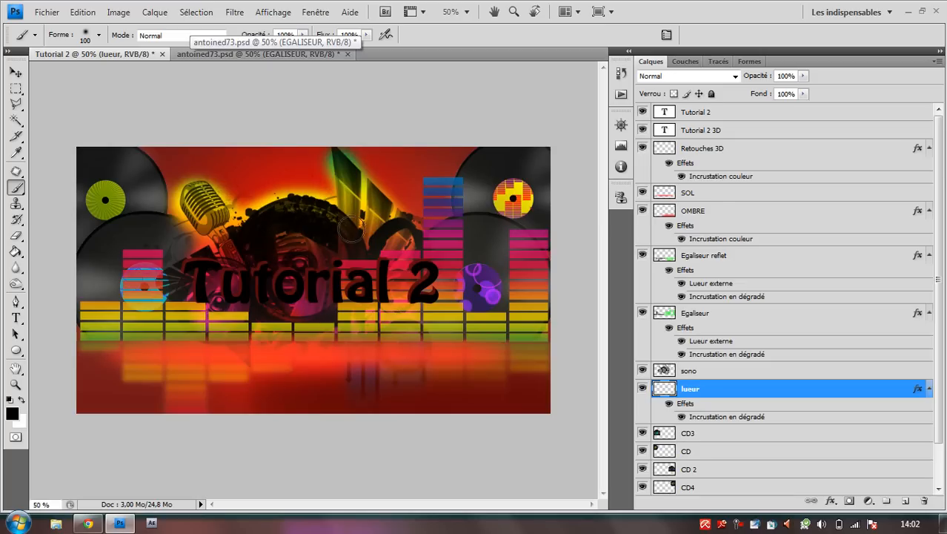
pyautogui.moveTo(335, 185)
pyautogui.mouseDown()
pyautogui.moveTo(333, 147)
pyautogui.moveTo(386, 219)
pyautogui.mouseUp()
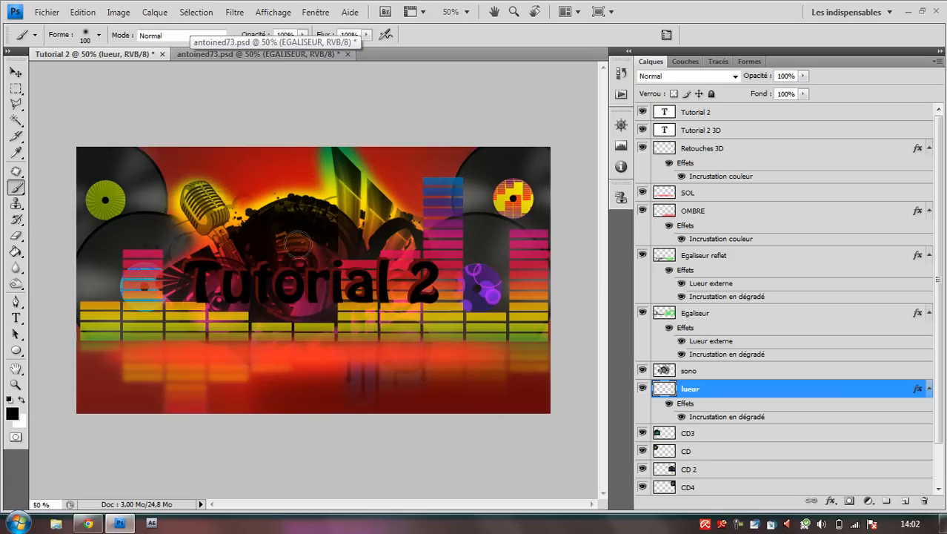
# - Reverse the lueur layer's gradient overlay, with an angle of -48° and a scale of 87%
pyautogui.doubleClick(702, 389)
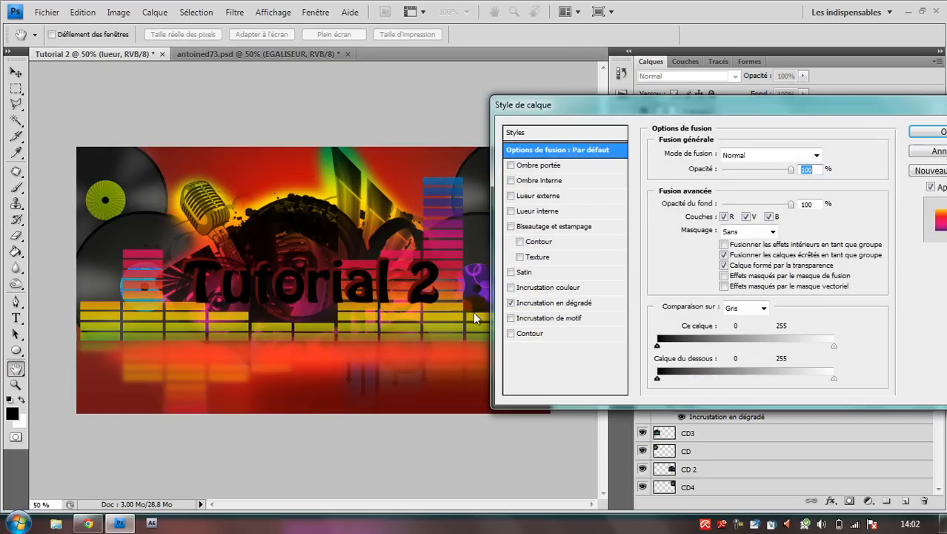
pyautogui.click(520, 303)
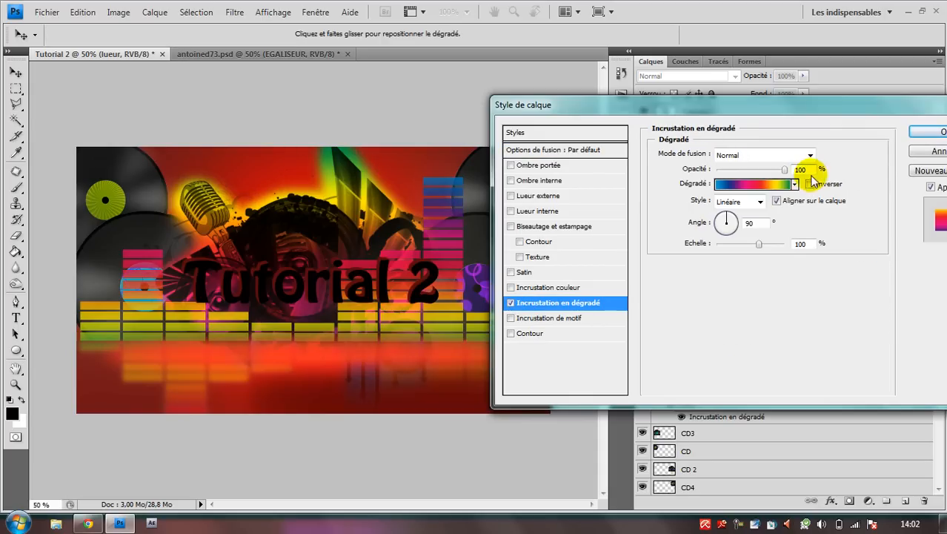
pyautogui.moveTo(734, 221); pyautogui.dragTo(732, 233)
pyautogui.click(810, 183)
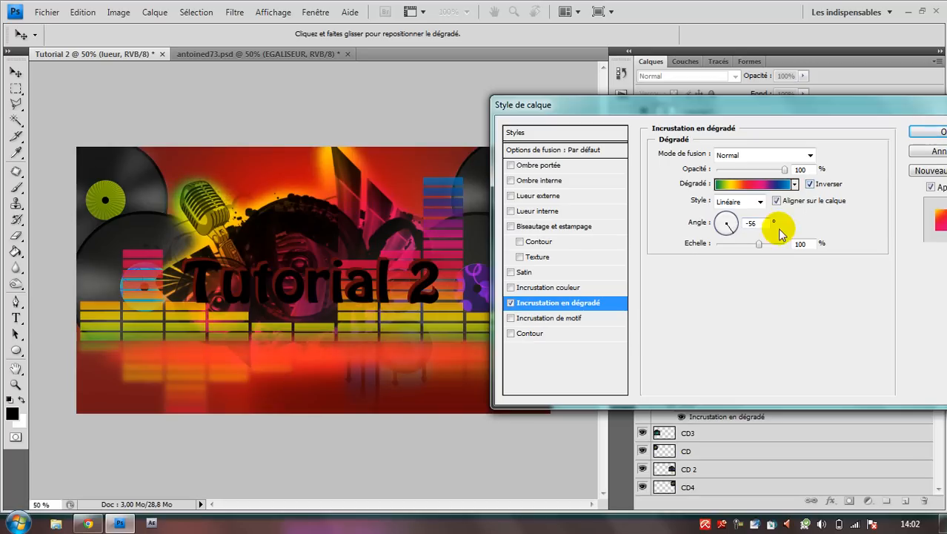
pyautogui.moveTo(728, 228); pyautogui.dragTo(751, 245)
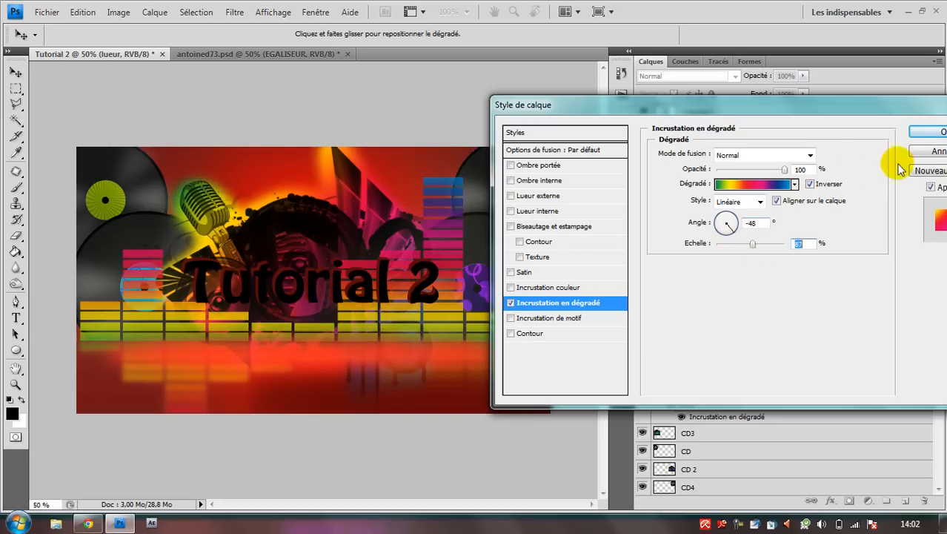
pyautogui.click(922, 134)
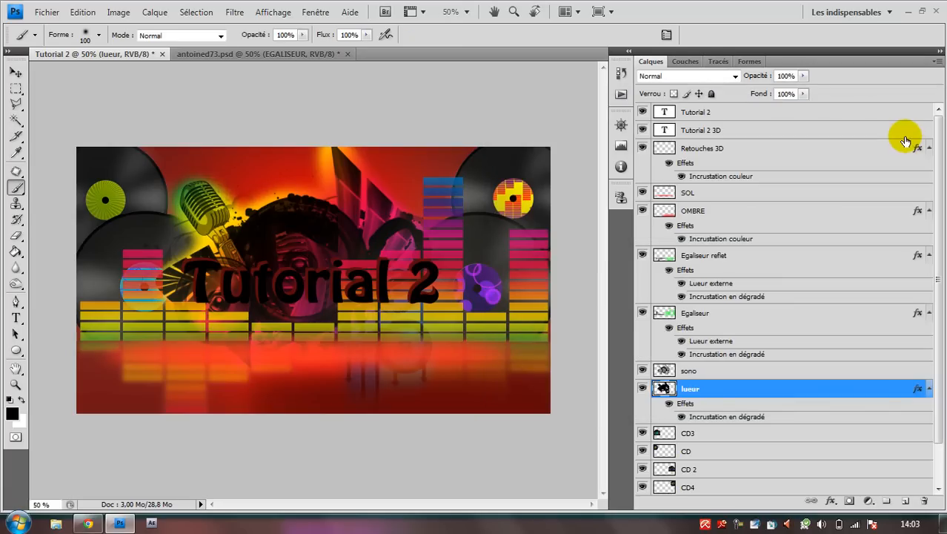
# - Nudge the sono and lueur layers together to the right, keeping the speakers against the banner's upper edge, using antoined73.psd as the placement reference
pyautogui.click(223, 54)
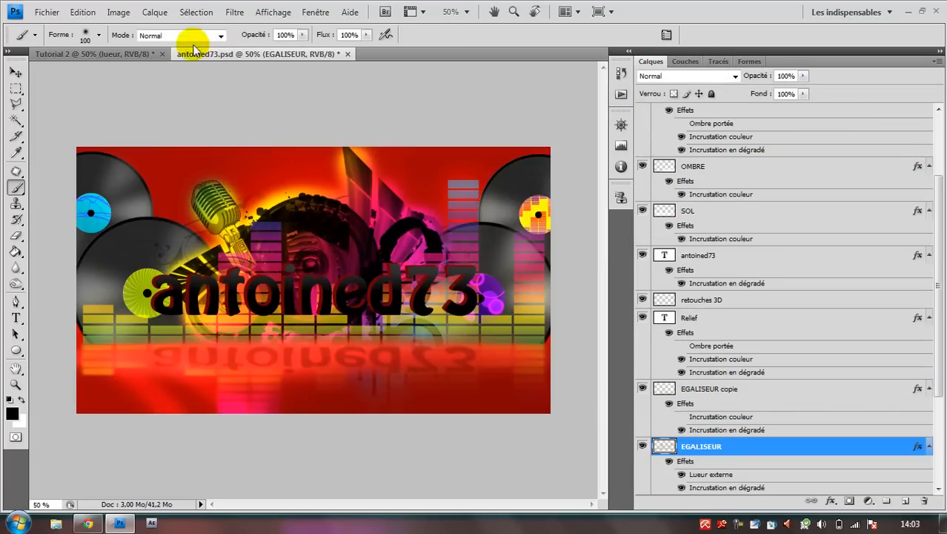
pyautogui.click(89, 54)
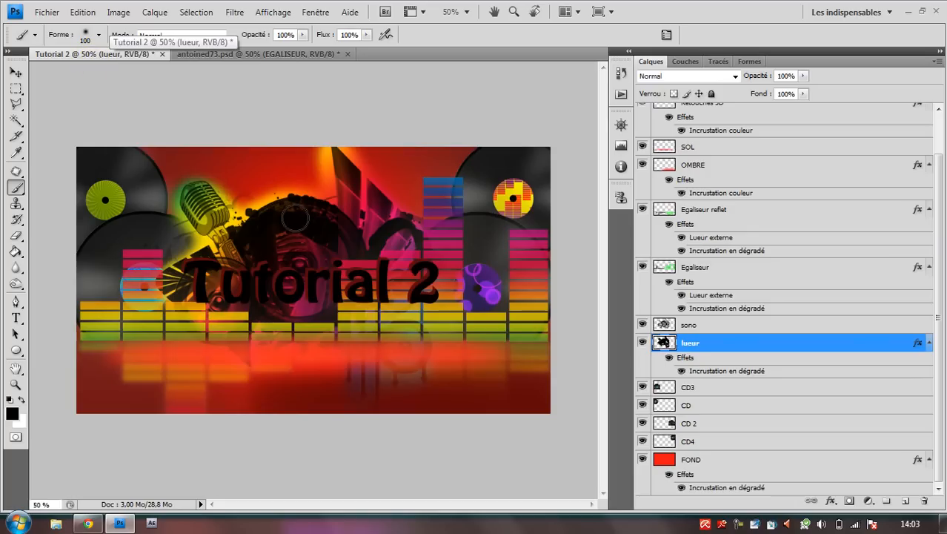
pyautogui.click(14, 72)
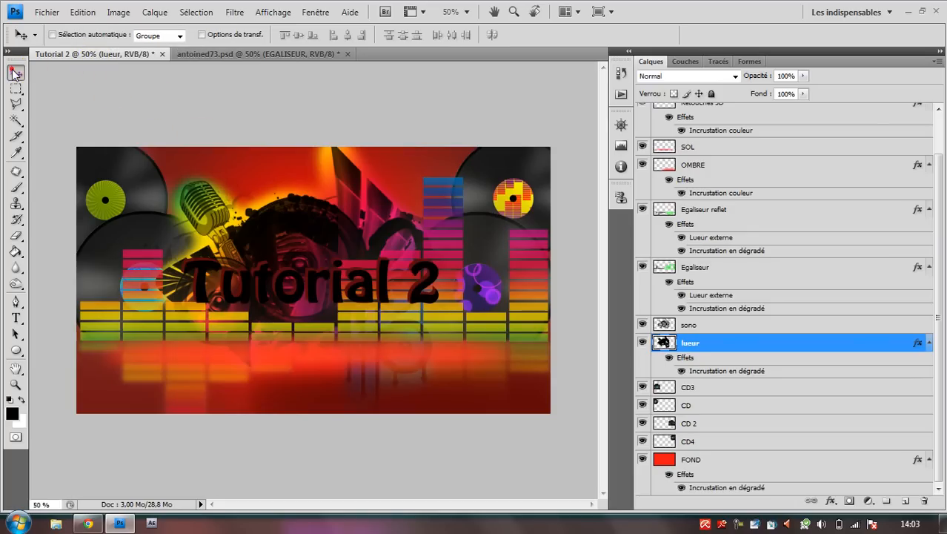
pyautogui.keyDown('ctrl'); pyautogui.click(742, 326); pyautogui.keyUp('ctrl')
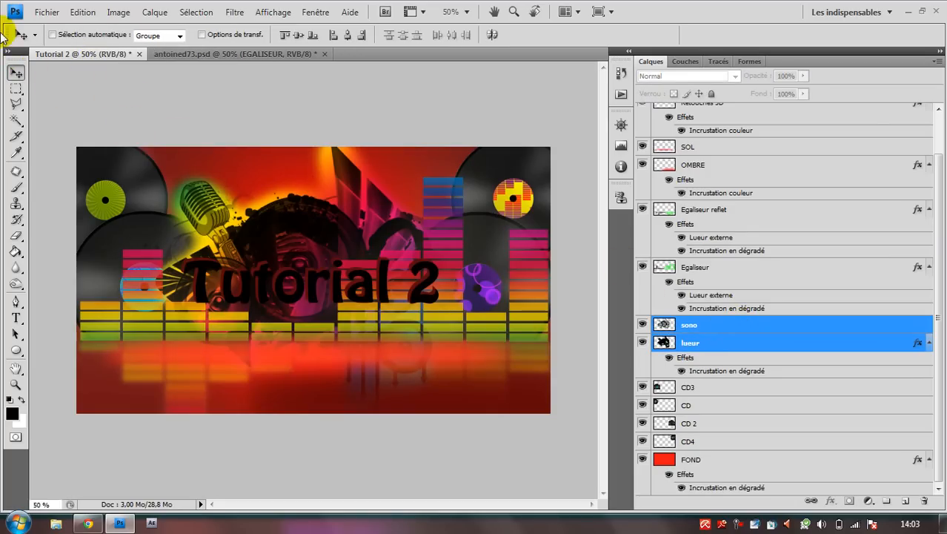
pyautogui.press('Down')
pyautogui.press('Down')
pyautogui.press('Down')
pyautogui.press('Down')
pyautogui.press('Right')
pyautogui.press('Right')
pyautogui.press('Right')
pyautogui.press('Right')
pyautogui.press('Right')
pyautogui.press('Right')
pyautogui.press('Right')
pyautogui.press('Right')
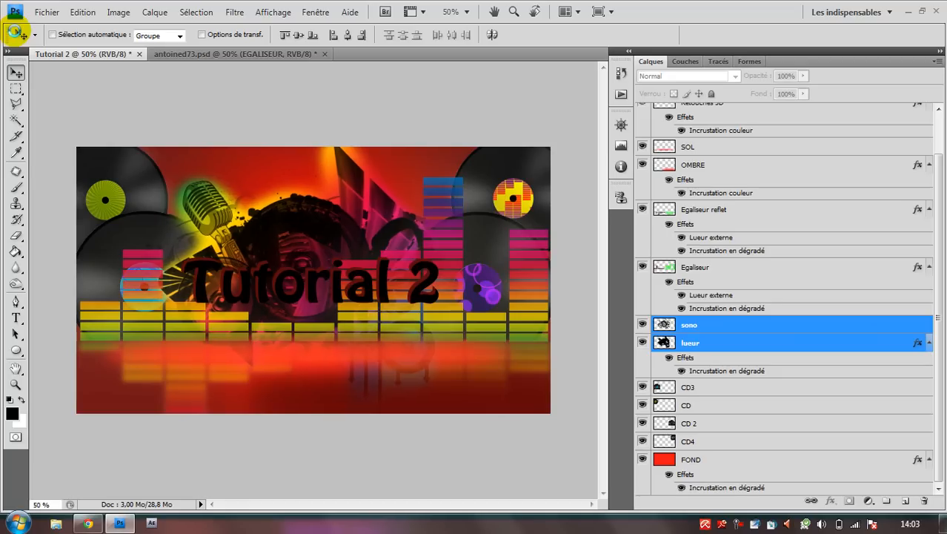
pyautogui.press('Down')
pyautogui.press('Down')
pyautogui.press('Down')
pyautogui.press('Down')
pyautogui.press('Right')
pyautogui.press('Right')
pyautogui.press('Right')
pyautogui.press('Right')
pyautogui.press('Right')
pyautogui.press('Right')
pyautogui.press('Right')
pyautogui.press('Right')
pyautogui.press('Right')
pyautogui.press('Right')
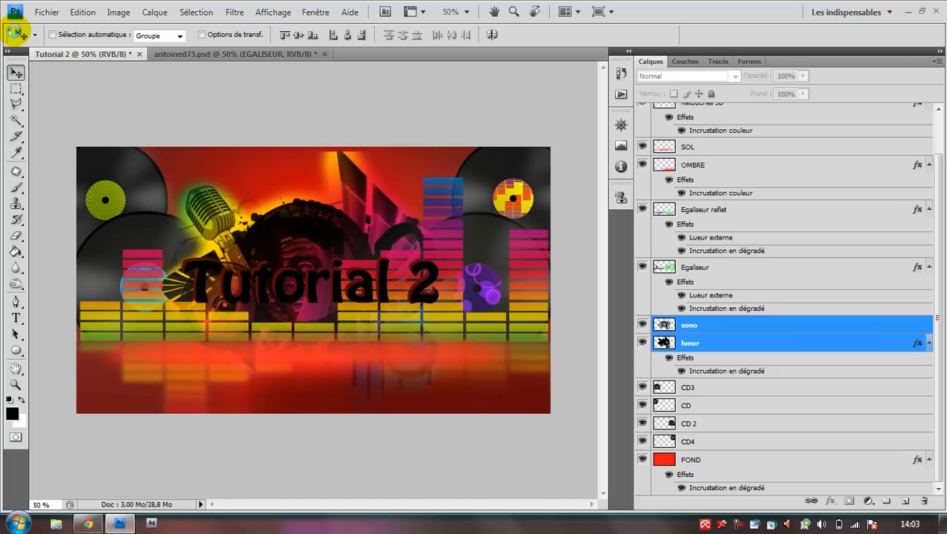
pyautogui.press('Down')
pyautogui.press('Down')
pyautogui.press('Down')
pyautogui.press('Down')
pyautogui.press('Right')
pyautogui.press('Right')
pyautogui.press('Right')
pyautogui.press('Right')
pyautogui.press('Right')
pyautogui.press('Right')
pyautogui.press('Right')
pyautogui.press('Right')
pyautogui.press('Right')
pyautogui.press('Right')
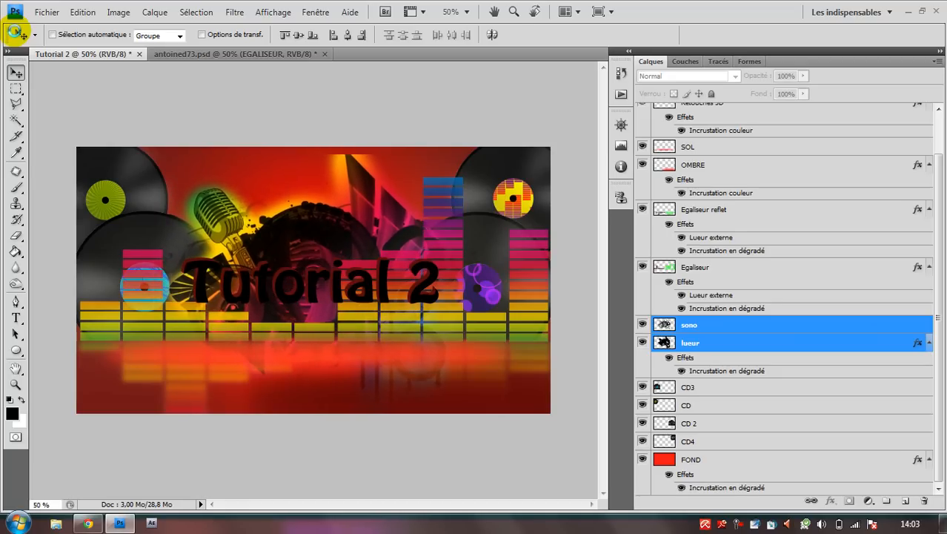
pyautogui.press('Up')
pyautogui.press('Up')
pyautogui.press('Up')
pyautogui.press('Up')
pyautogui.press('Up')
pyautogui.press('Up')
pyautogui.press('Up')
pyautogui.press('Up')
pyautogui.press('Up')
pyautogui.press('Left')
pyautogui.press('Left')
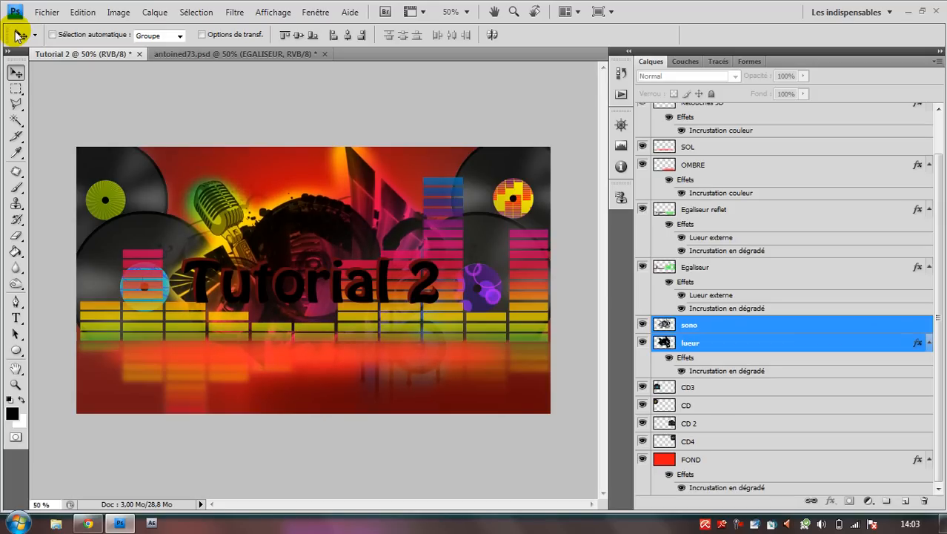
pyautogui.click(205, 53)
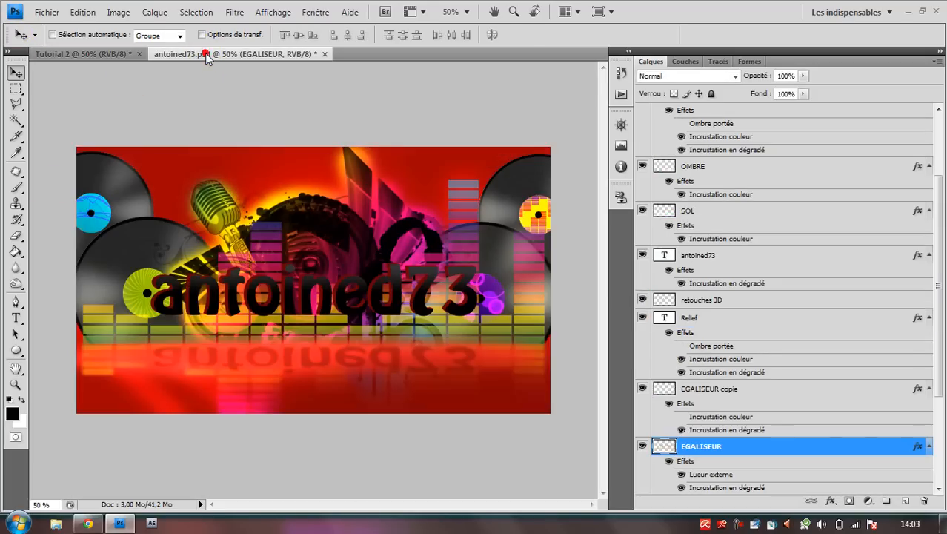
pyautogui.click(89, 55)
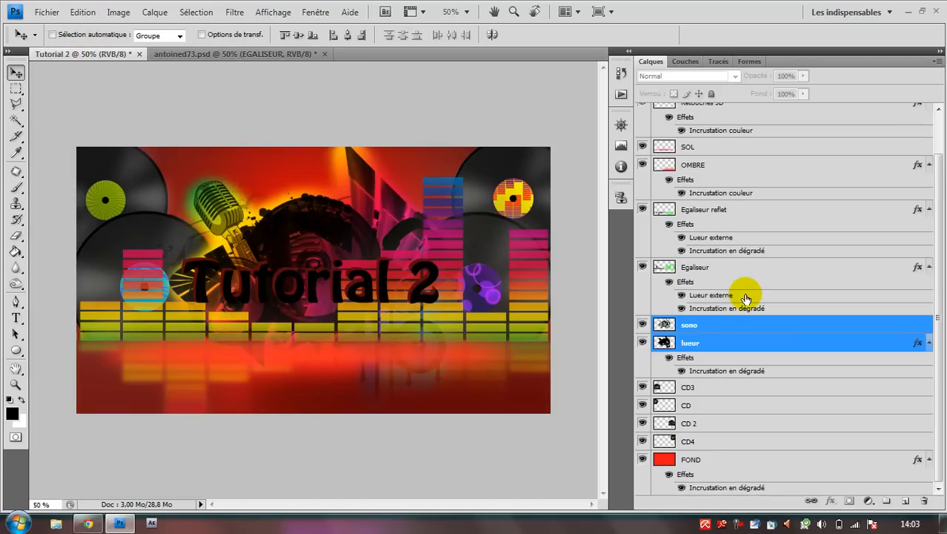
# - Duplicate the Tutorial 2 text layer and rename the copy Tutorial 2 ombre
pyautogui.click(764, 341)
pyautogui.click(792, 326)
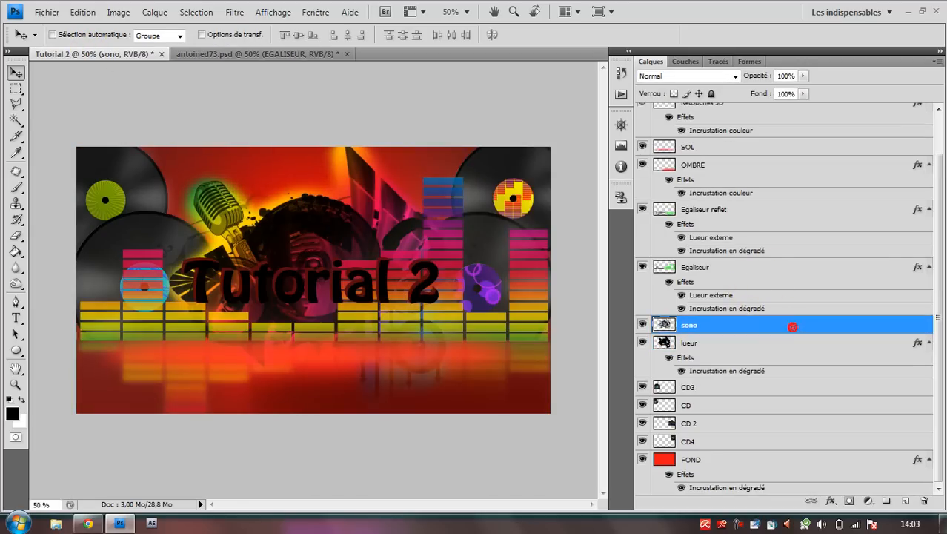
pyautogui.scroll(3, 932, 319)
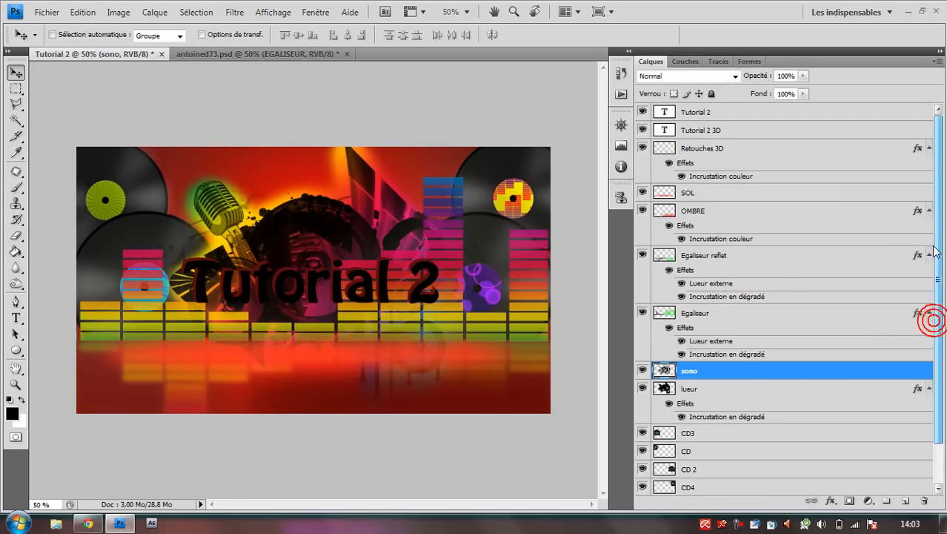
pyautogui.click(718, 132)
pyautogui.click(726, 112)
pyautogui.press('j')
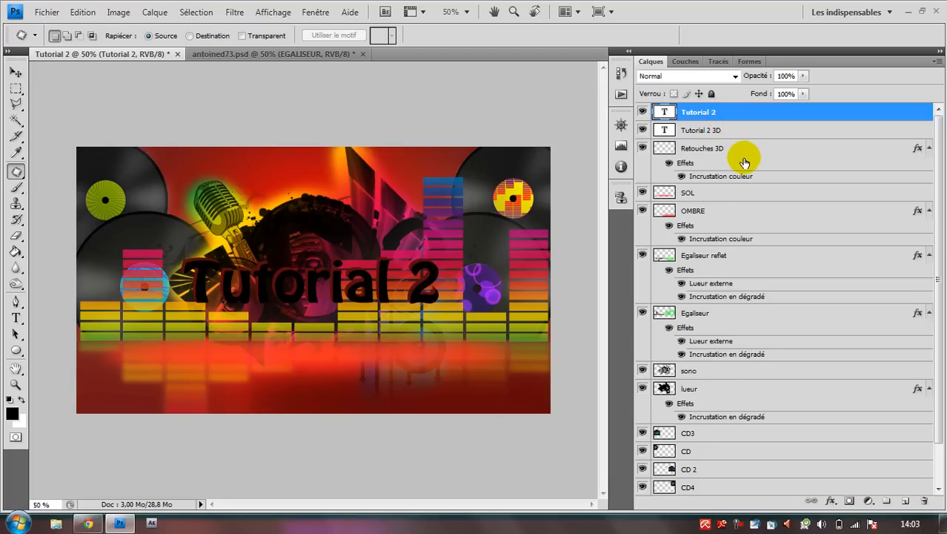
pyautogui.hotkey('ctrl', 'j')
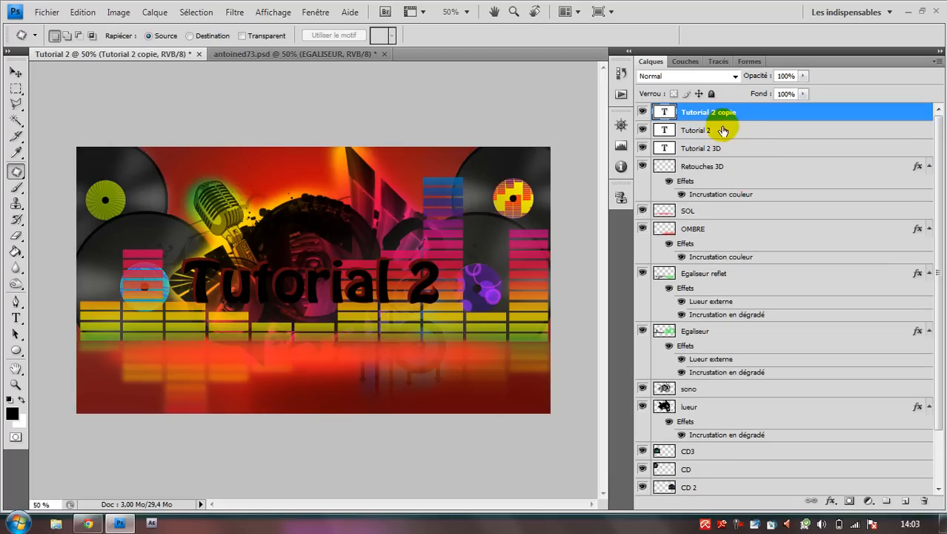
pyautogui.doubleClick(732, 111)
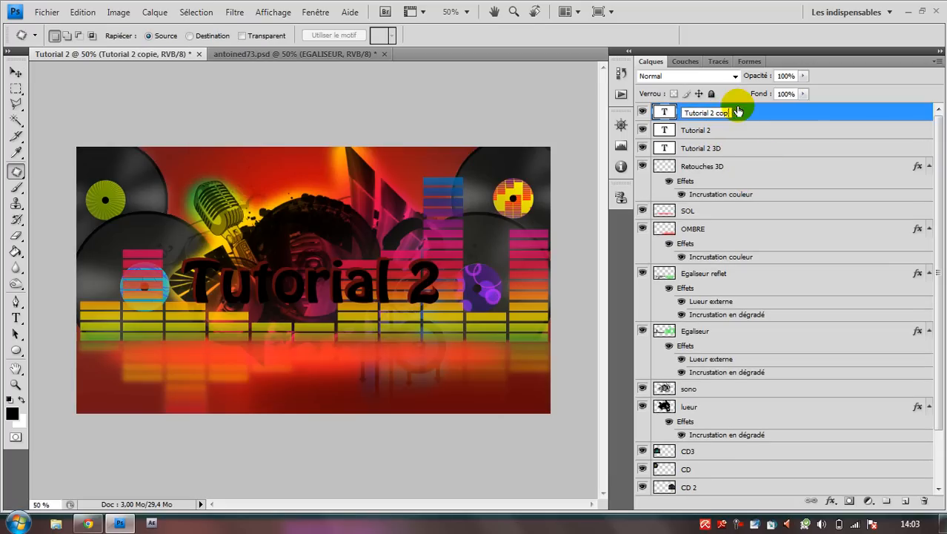
pyautogui.press('BackSpace')
pyautogui.write('ombre')
pyautogui.click(782, 108)
# - Flip the Tutorial 2 ombre layer vertically and move it onto the floor below the original text as its reflection
pyautogui.click(82, 12)
pyautogui.moveTo(210, 275)
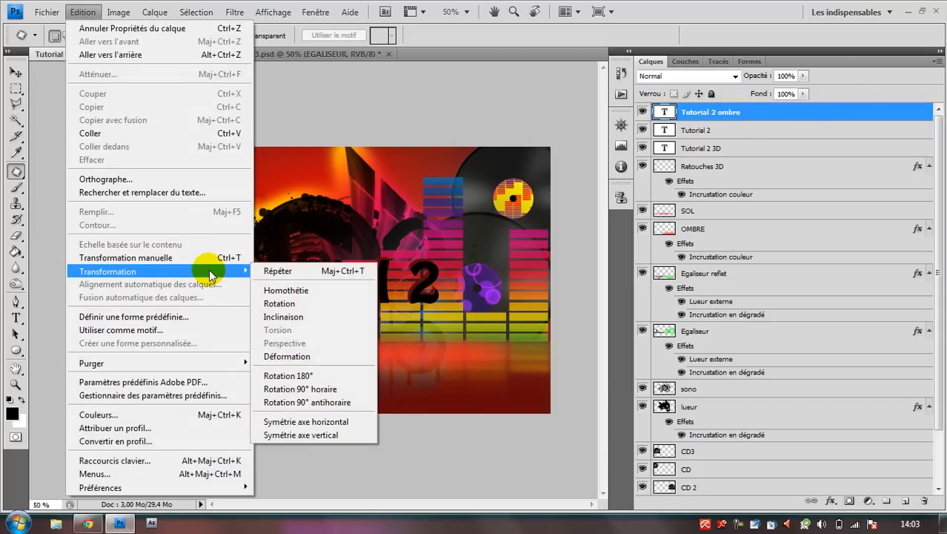
pyautogui.click(333, 436)
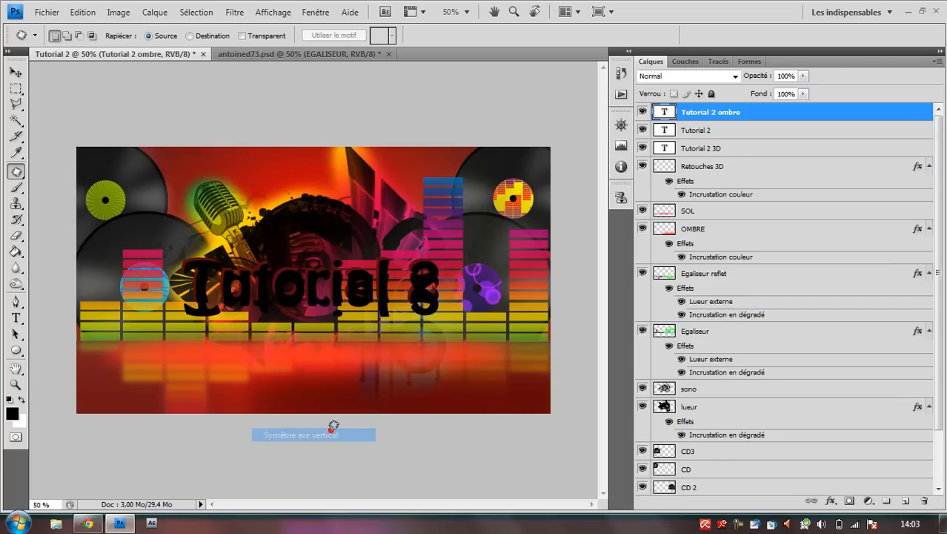
pyautogui.click(15, 72)
pyautogui.moveTo(265, 296); pyautogui.dragTo(267, 367)
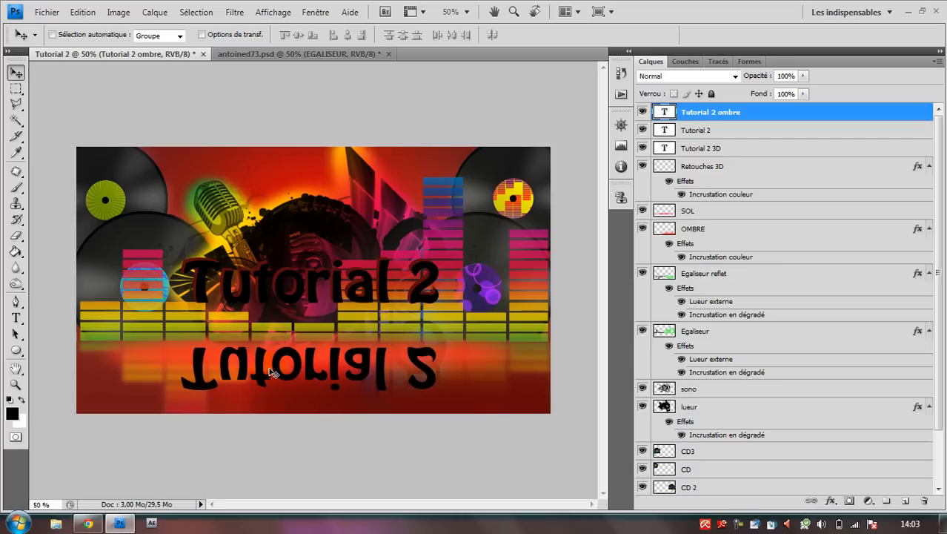
# - Blur the Tutorial 2 ombre reflection with the last used filter and set its layer opacity to 66%
pyautogui.click(236, 13)
pyautogui.click(251, 33)
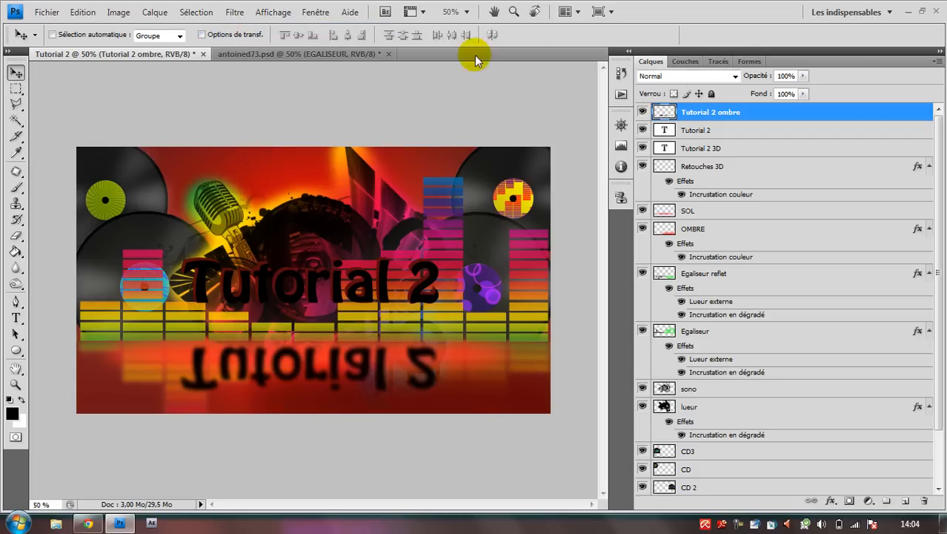
pyautogui.click(803, 76)
pyautogui.moveTo(807, 96); pyautogui.dragTo(780, 91)
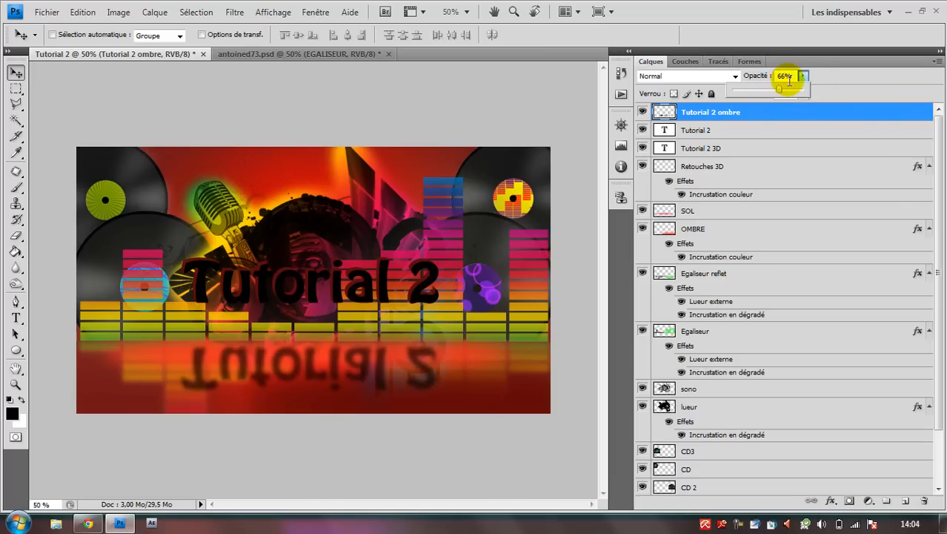
# - Squash the Tutorial 2 ombre reflection to 66% height, keeping its upper edge against the floor line
pyautogui.hotkey('ctrl', 't')
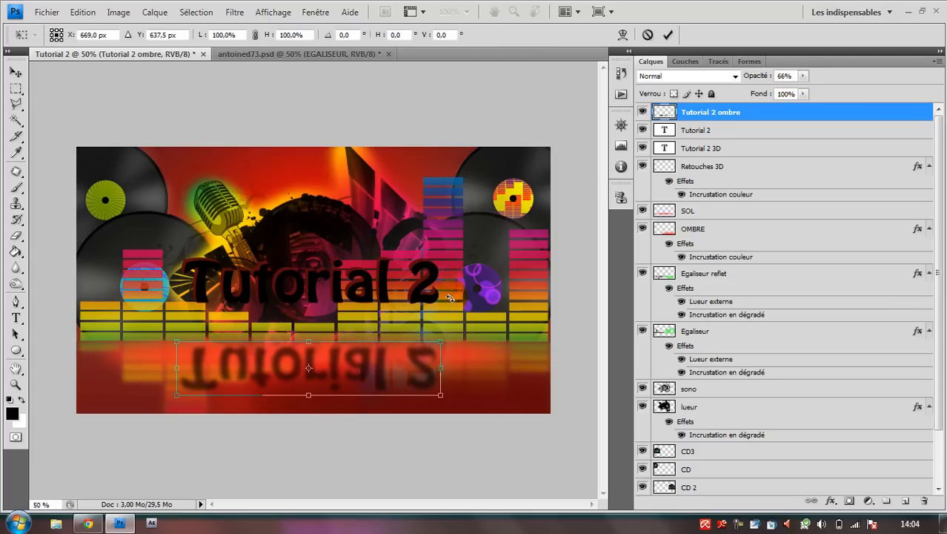
pyautogui.moveTo(311, 398); pyautogui.dragTo(308, 379)
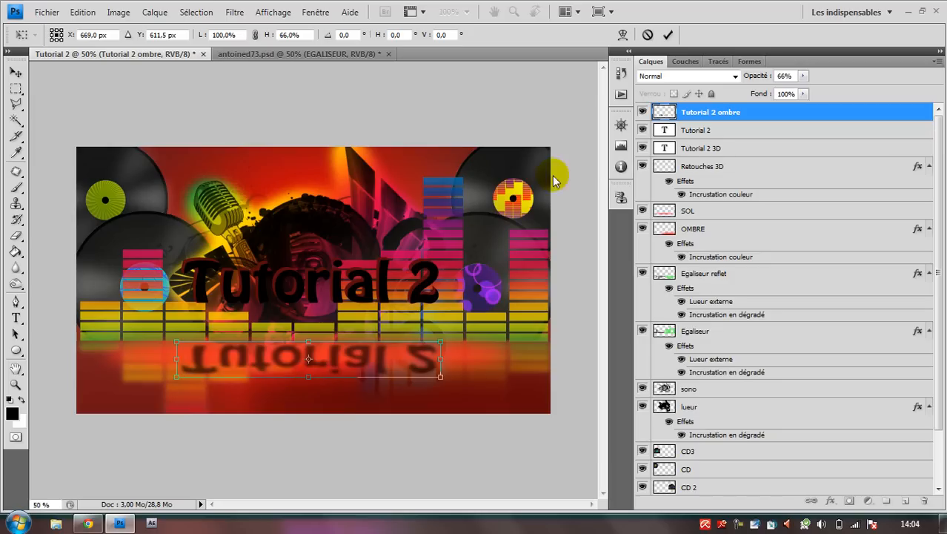
pyautogui.click(668, 35)
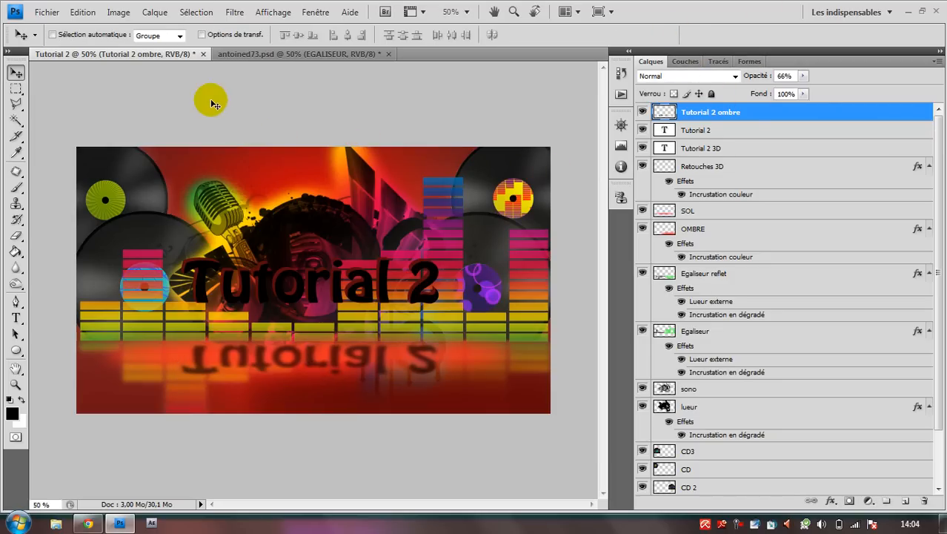
# - Enlarge the Tutorial 2 ombre, Tutorial 2, Tutorial 2 3D and Retouches 3D layers together to about 117.5% and centre them, using antoined73.psd as reference
pyautogui.click(240, 55)
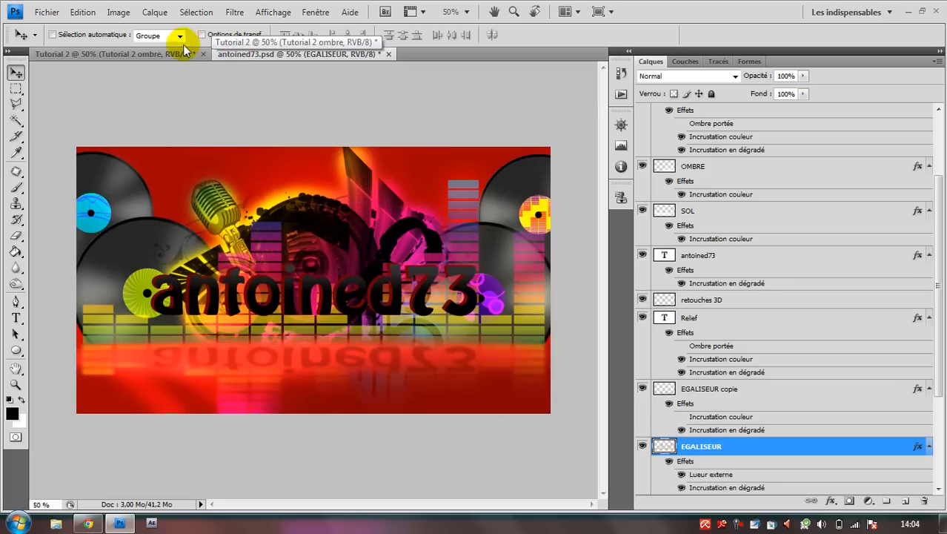
pyautogui.click(153, 54)
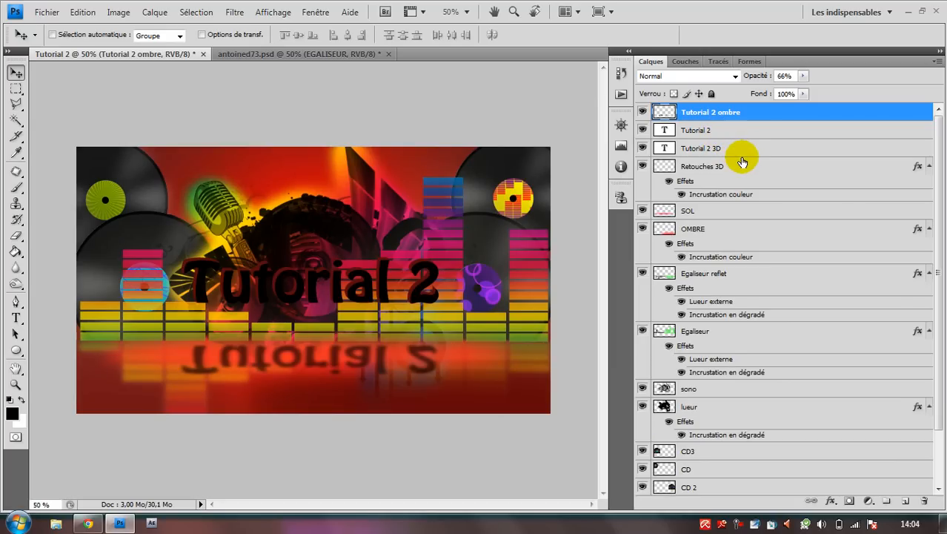
pyautogui.keyDown('shift'); pyautogui.click(744, 167); pyautogui.keyUp('shift')
pyautogui.hotkey('ctrl', 't')
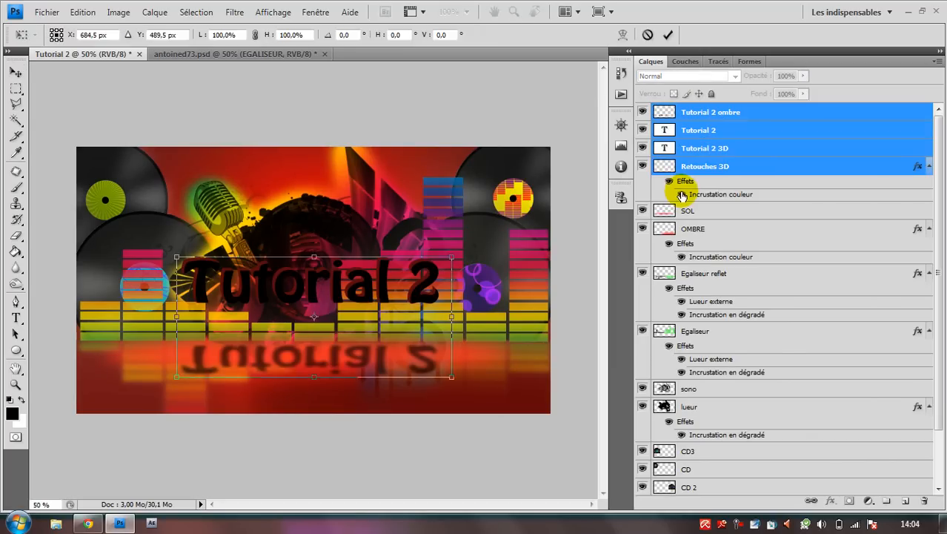
pyautogui.moveTo(172, 255); pyautogui.dragTo(121, 233)
pyautogui.moveTo(332, 274); pyautogui.dragTo(357, 288)
pyautogui.press('Left')
pyautogui.press('Left')
pyautogui.press('Left')
pyautogui.press('Left')
pyautogui.press('Left')
pyautogui.press('Left')
pyautogui.press('Left')
pyautogui.press('Left')
pyautogui.press('Left')
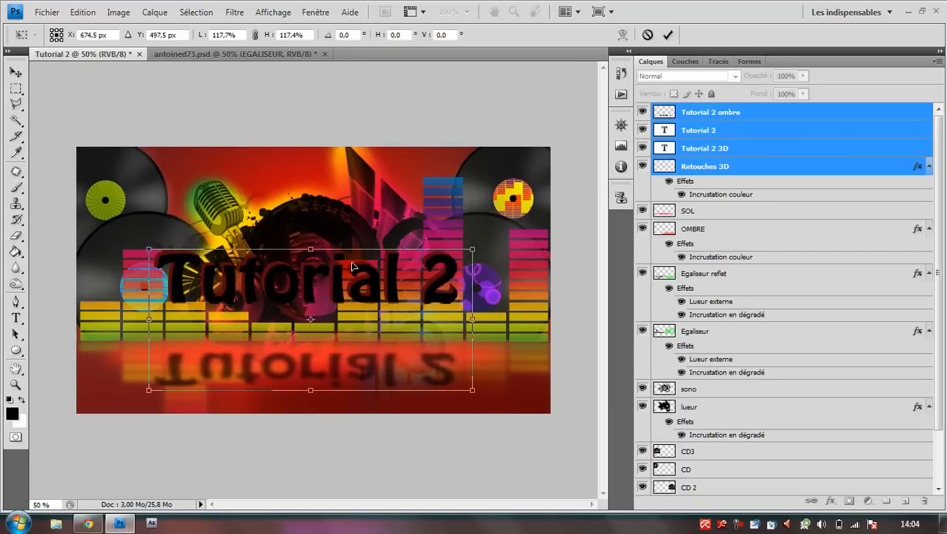
pyautogui.click(670, 34)
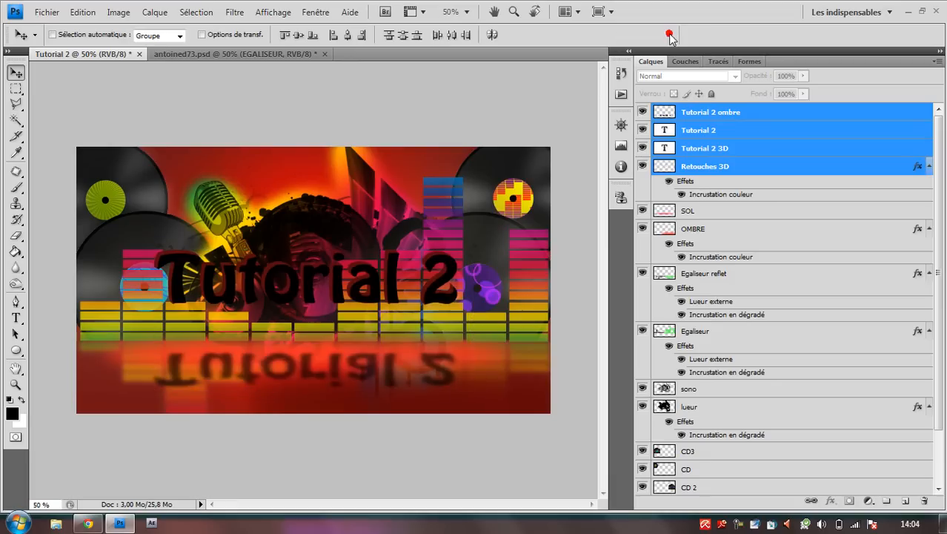
# - Add a black-to-white linear gradient overlay to the Tutorial 2 text layer, with a 90° angle and 76% scale
pyautogui.click(704, 166)
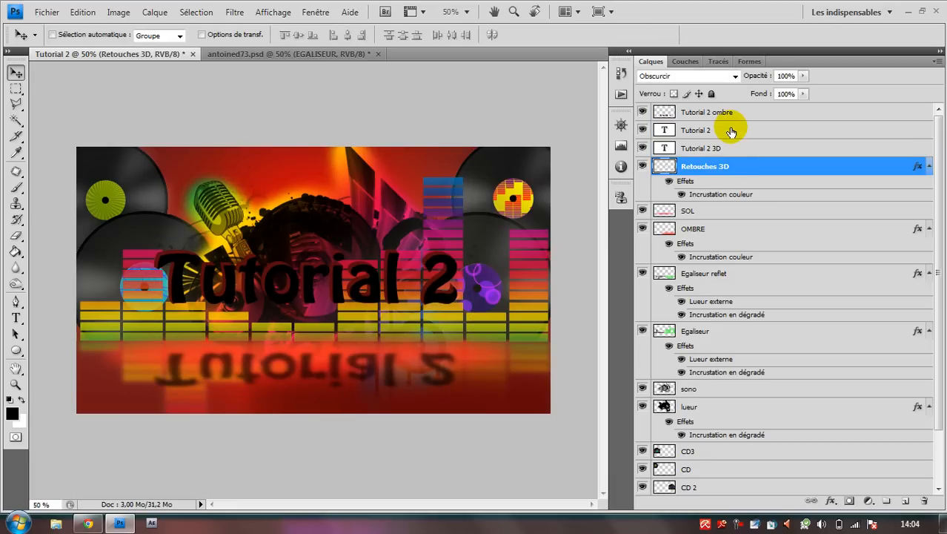
pyautogui.click(732, 131)
pyautogui.doubleClick(731, 132)
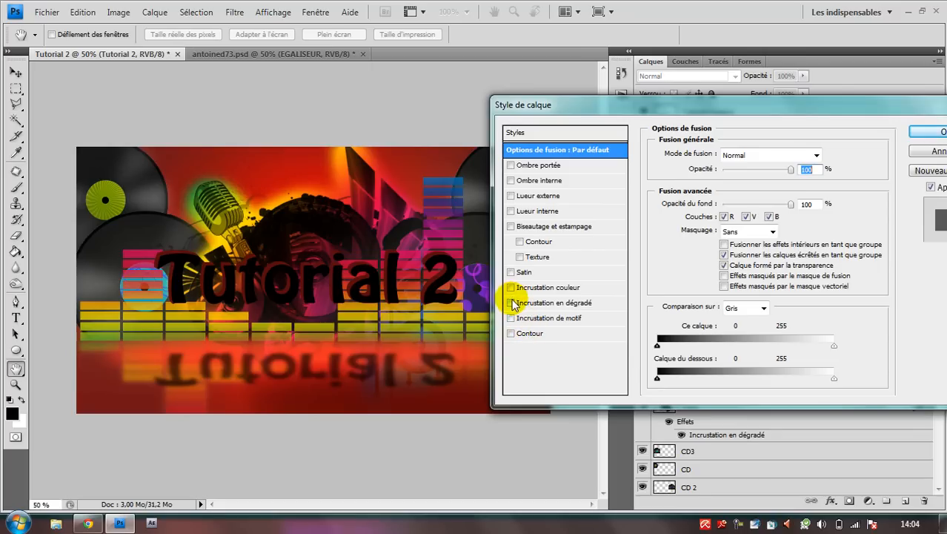
pyautogui.click(535, 303)
pyautogui.click(784, 183)
pyautogui.click(842, 116)
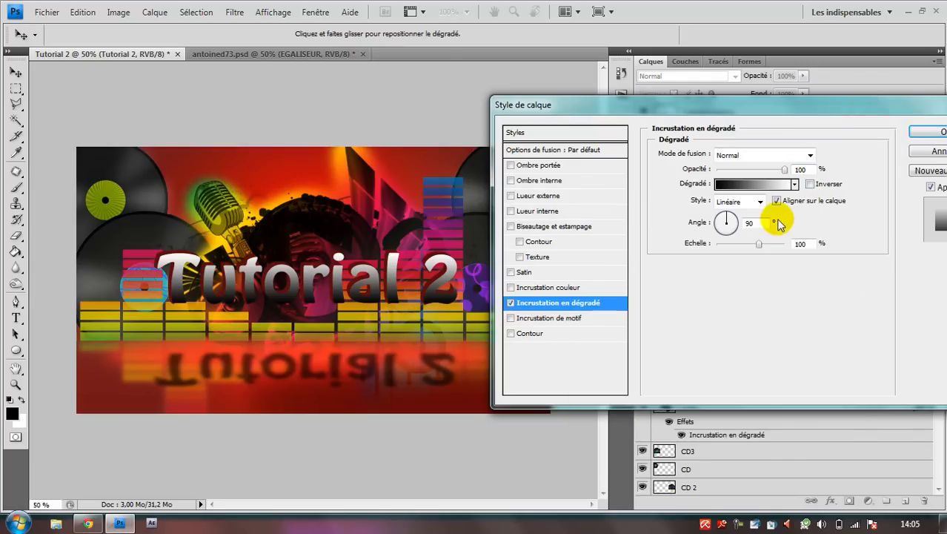
pyautogui.moveTo(760, 245); pyautogui.dragTo(749, 253)
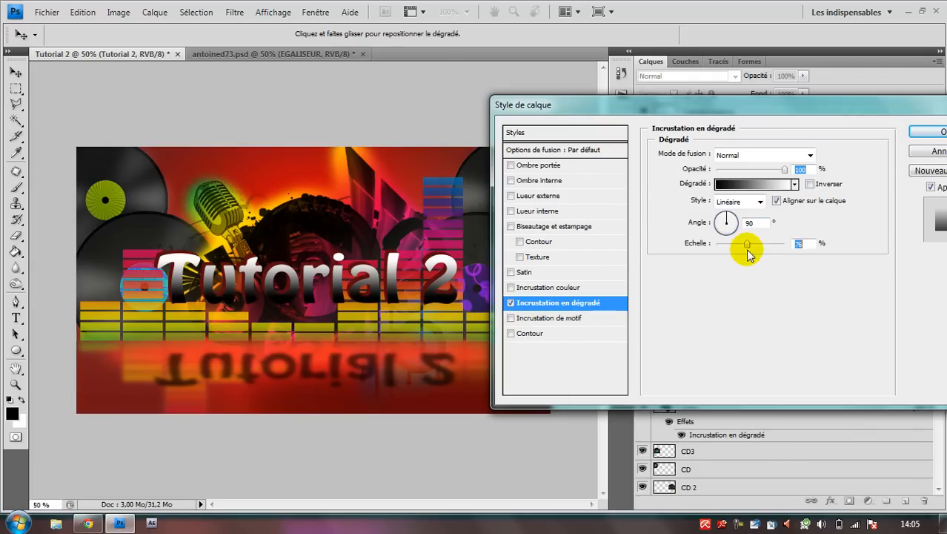
# - Recolour the Tutorial 2 overlay's gradient from dark grey 555555 to black, reversed, with 135% scale and 51% opacity
pyautogui.click(744, 184)
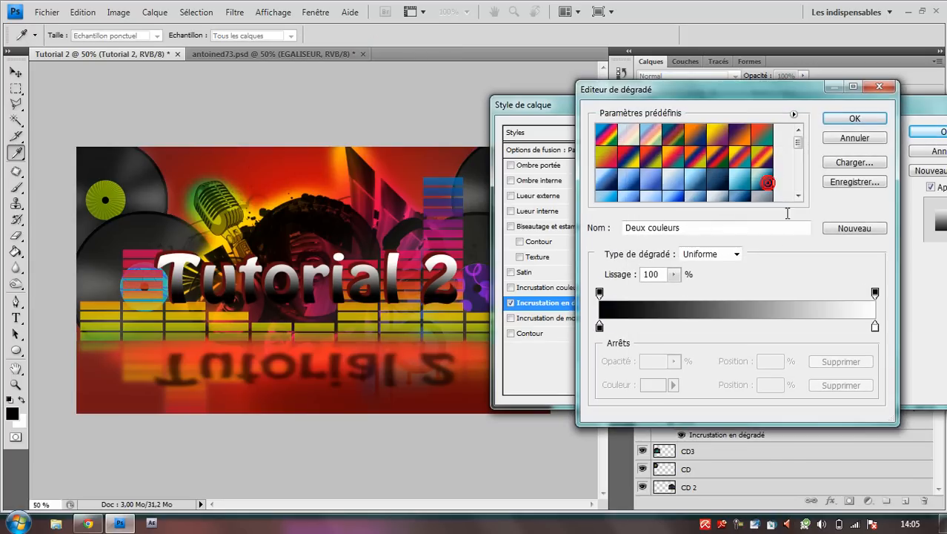
pyautogui.moveTo(875, 326); pyautogui.dragTo(785, 326)
pyautogui.click(599, 326)
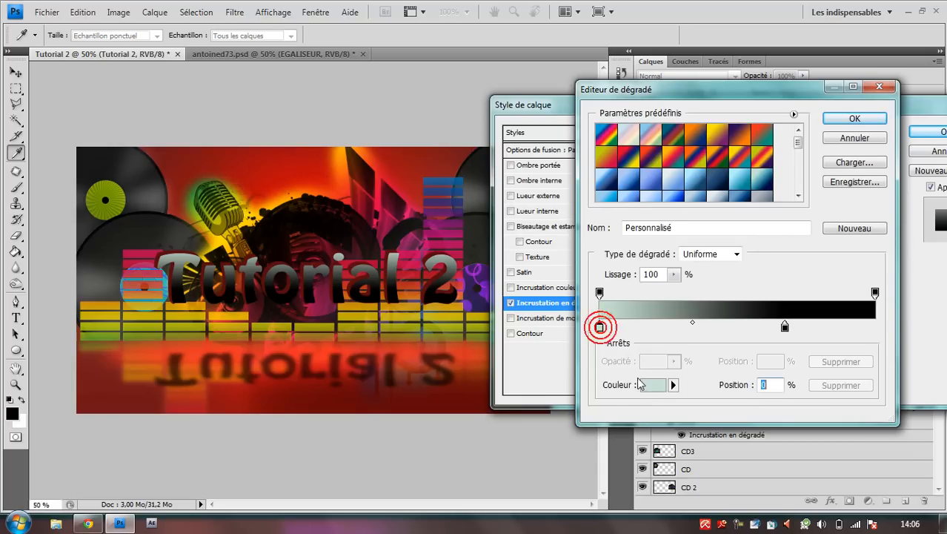
pyautogui.click(653, 385)
pyautogui.moveTo(508, 191); pyautogui.dragTo(496, 275)
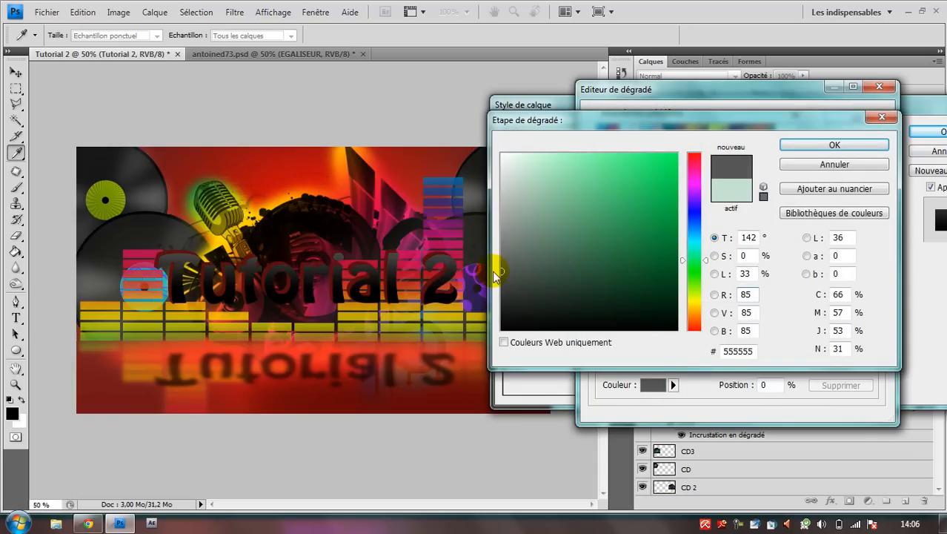
pyautogui.click(832, 145)
pyautogui.click(877, 139)
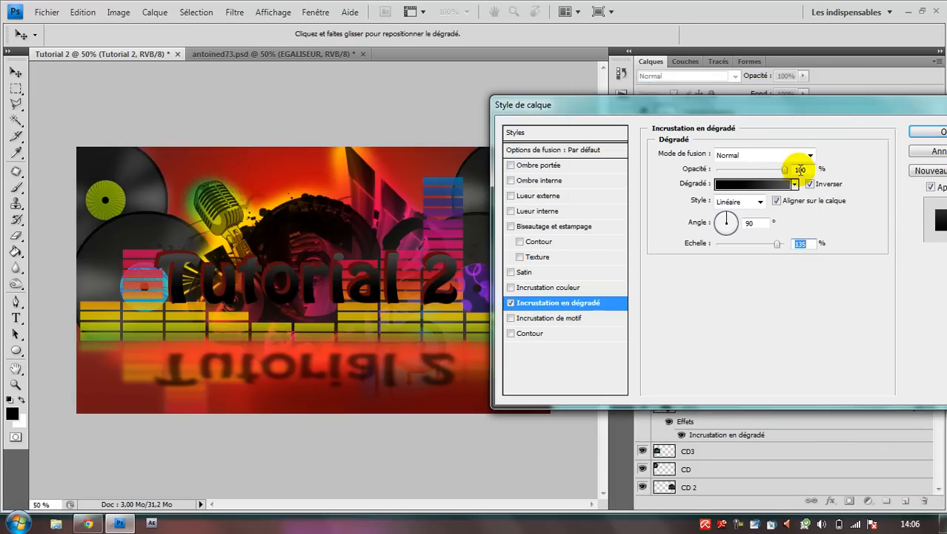
pyautogui.click(753, 171)
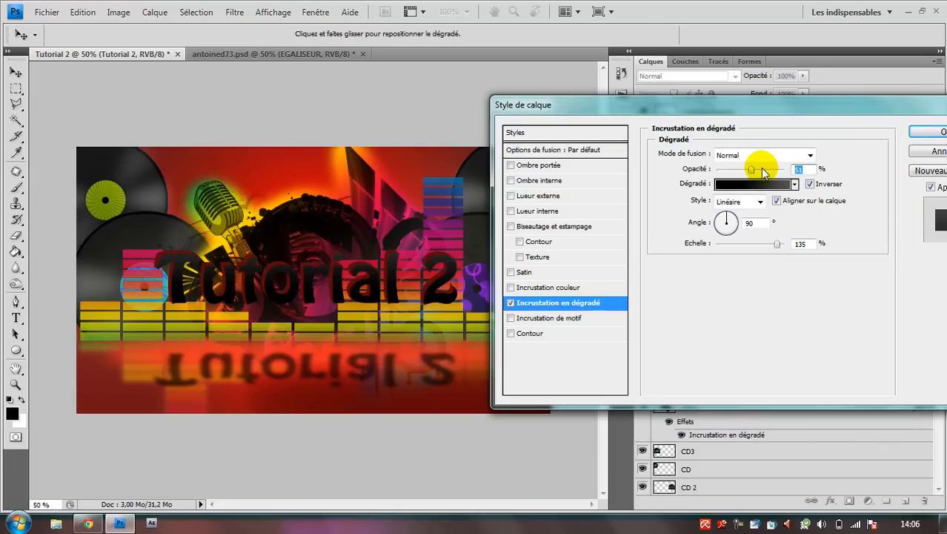
pyautogui.click(931, 132)
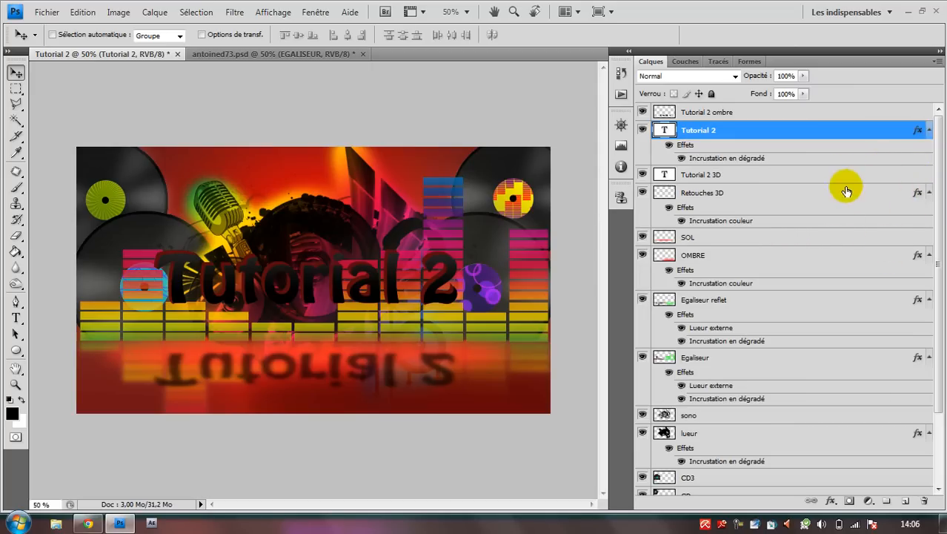
# - Create a new layer directly above SOL and name it leur sol
pyautogui.scroll(-5, 938, 234)
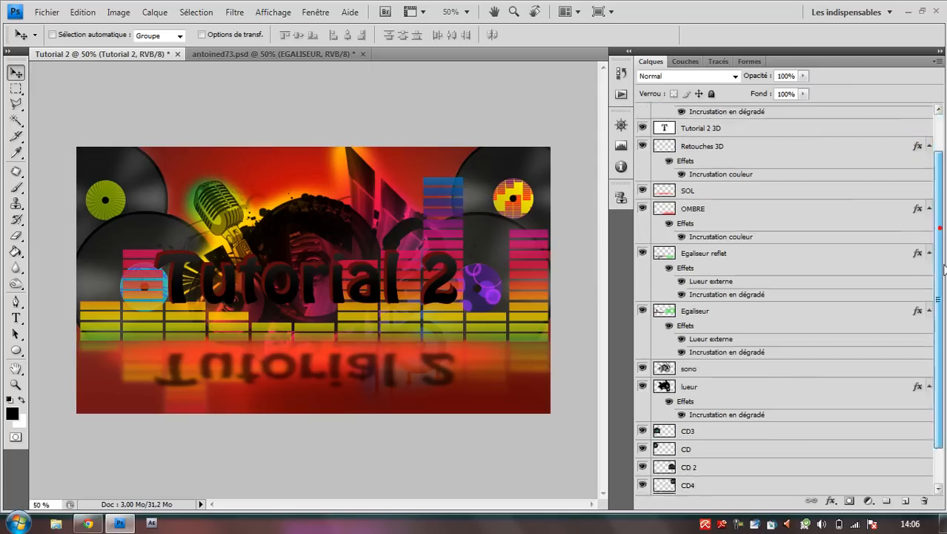
pyautogui.click(728, 457)
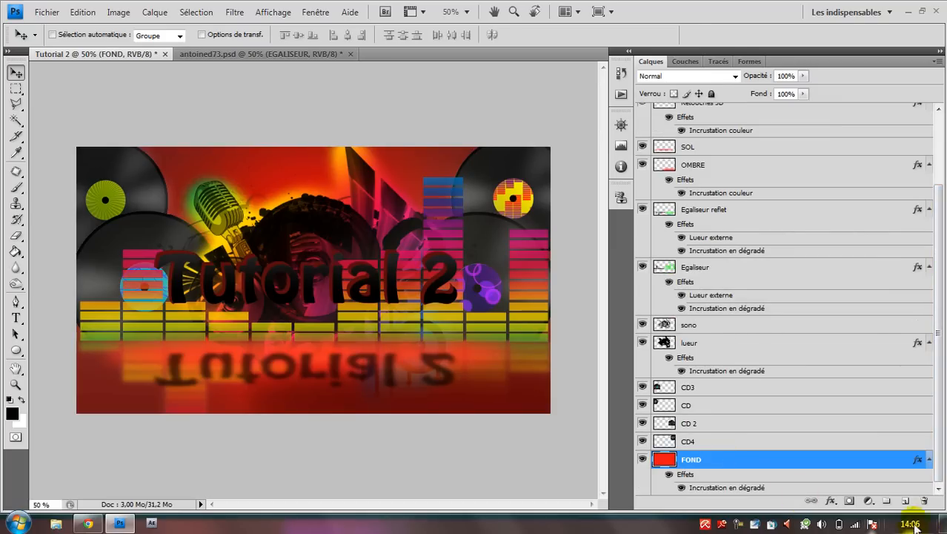
pyautogui.scroll(1, 735, 192)
pyautogui.click(742, 165)
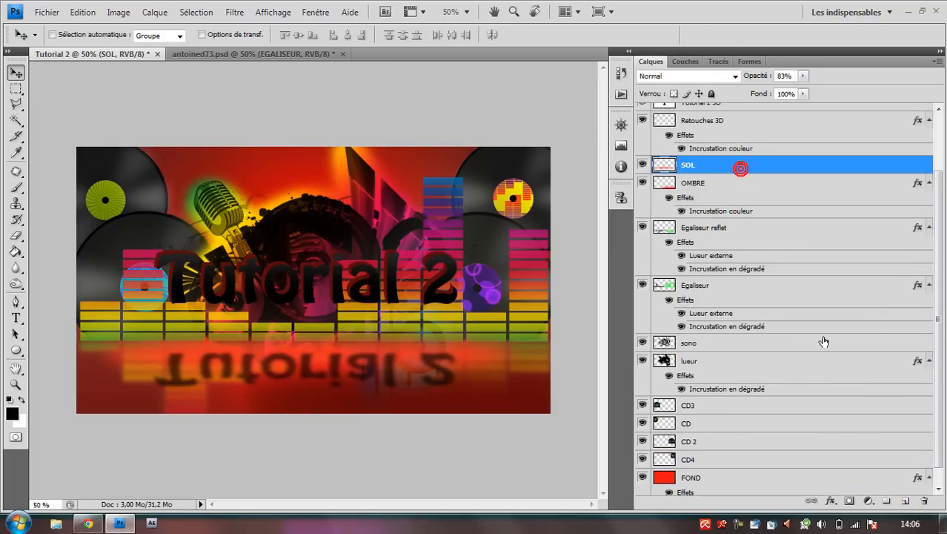
pyautogui.click(905, 500)
pyautogui.doubleClick(706, 165)
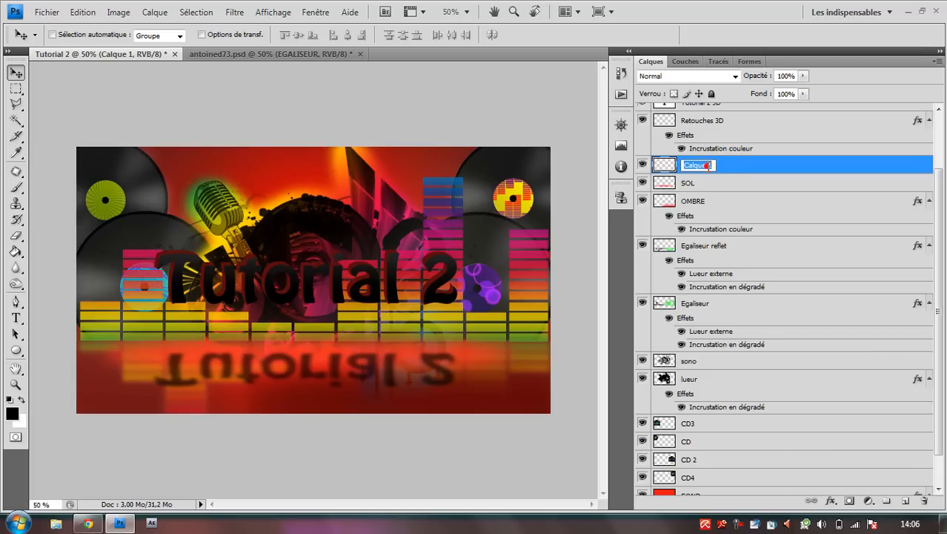
pyautogui.write('leur sol')
pyautogui.click(747, 170)
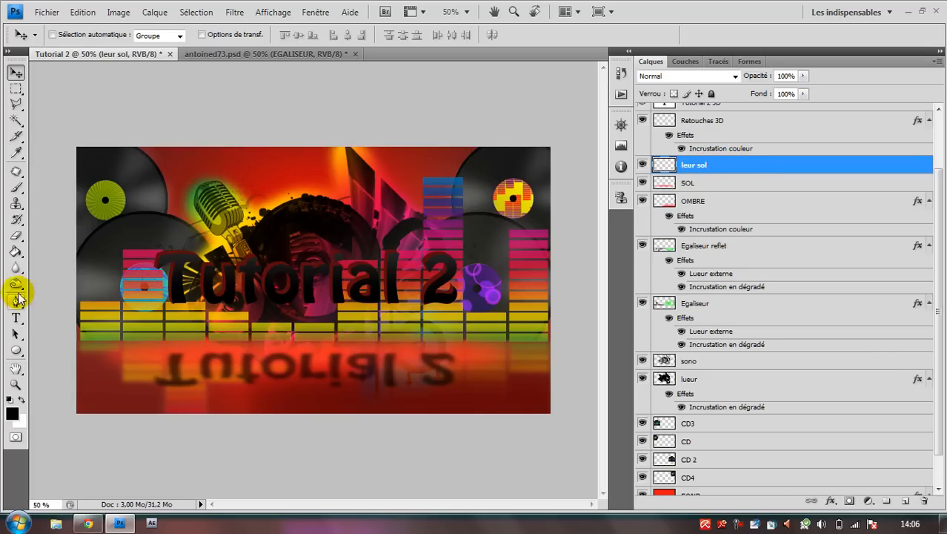
# - Paint two diagonal white light rays across the left part of the floor on leur sol with a soft 100 px brush
pyautogui.click(16, 187)
pyautogui.rightClick(176, 208)
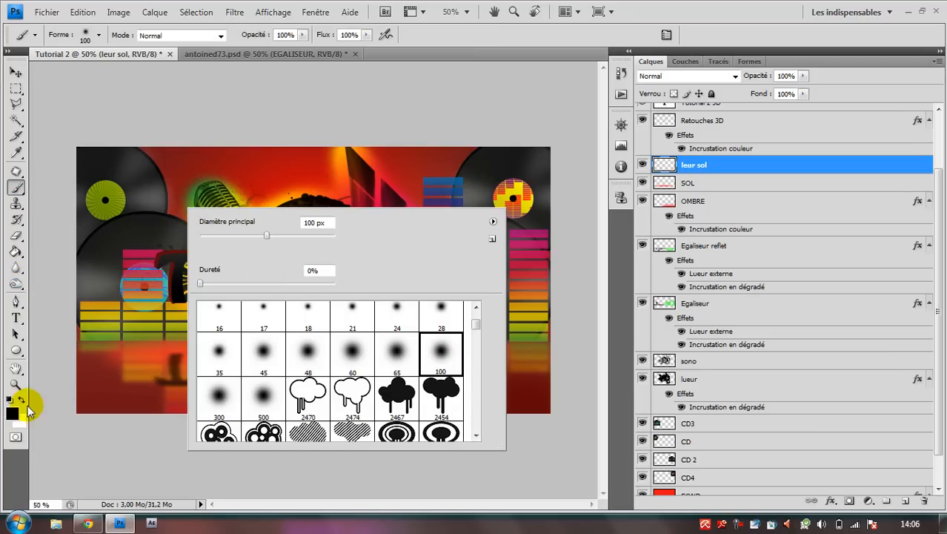
pyautogui.click(11, 412)
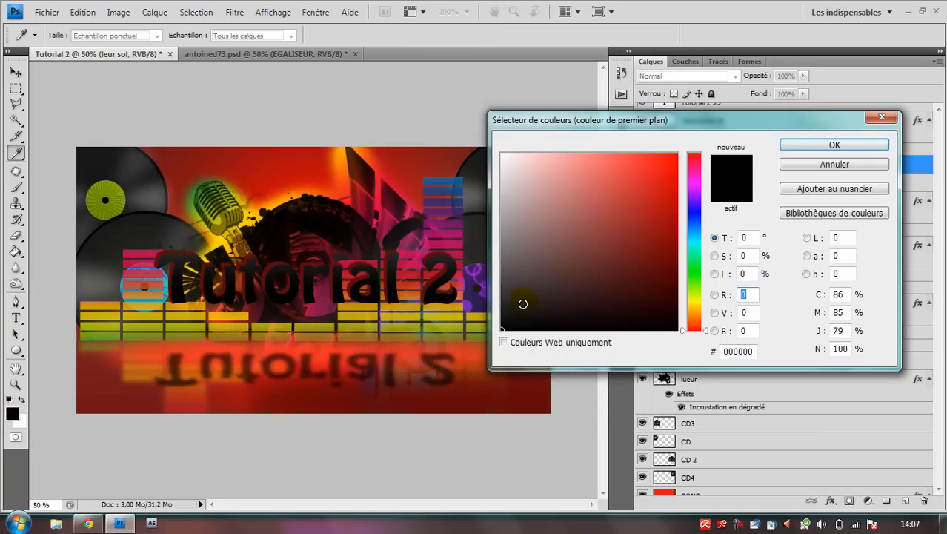
pyautogui.click(832, 146)
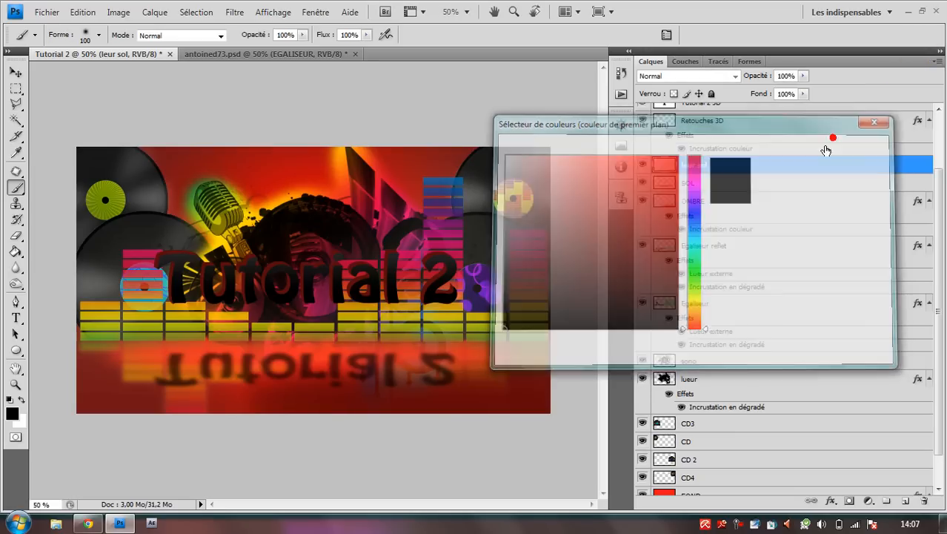
pyautogui.click(22, 398)
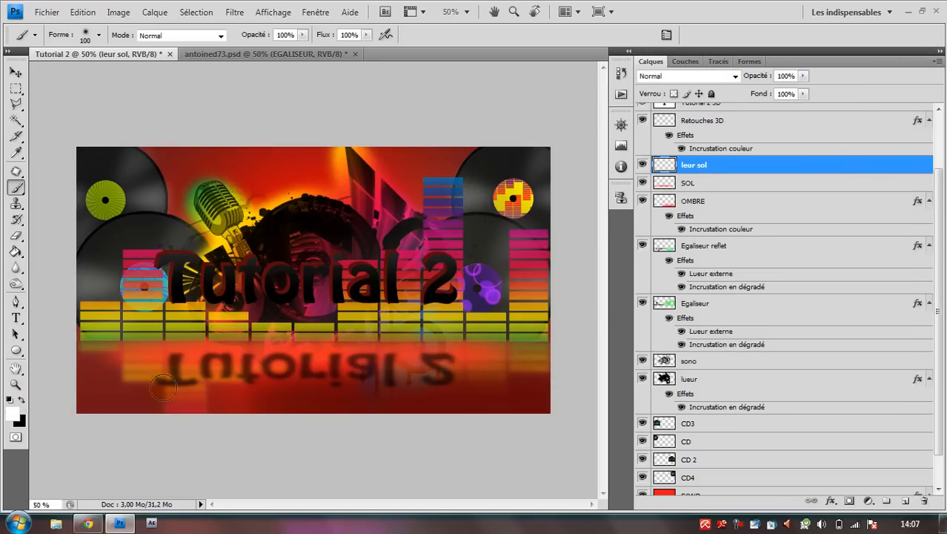
pyautogui.moveTo(135, 356); pyautogui.dragTo(206, 414)
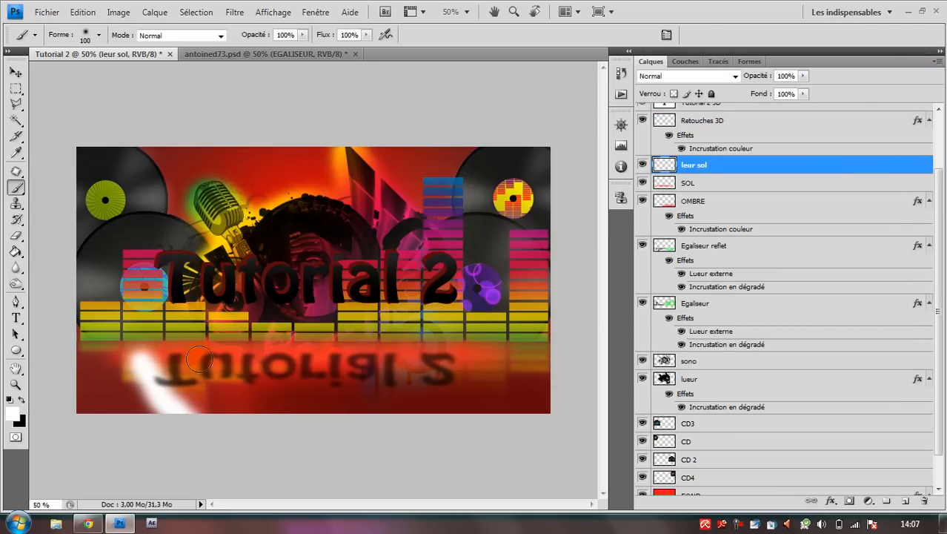
pyautogui.moveTo(199, 359); pyautogui.dragTo(256, 418)
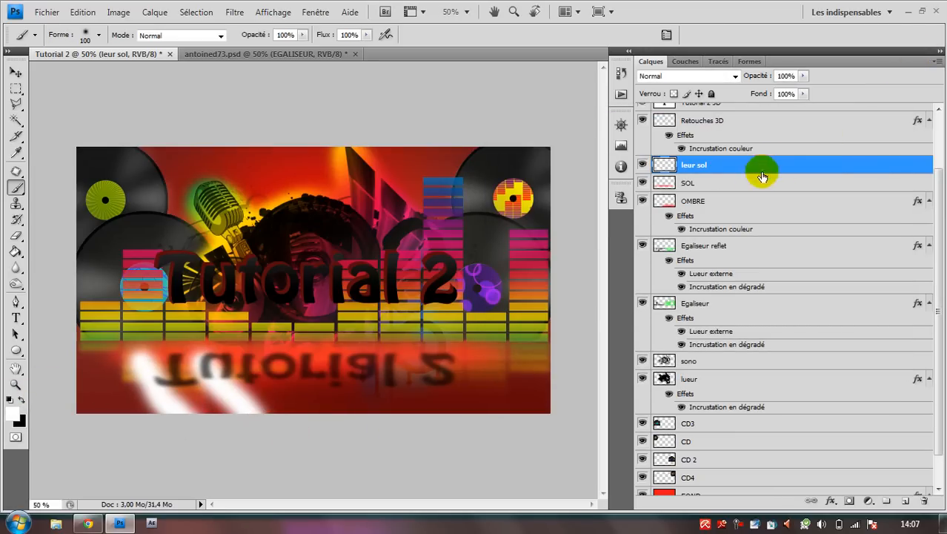
# - Set the leur sol layer's blending mode to Incrustation
pyautogui.click(805, 76)
pyautogui.click(735, 76)
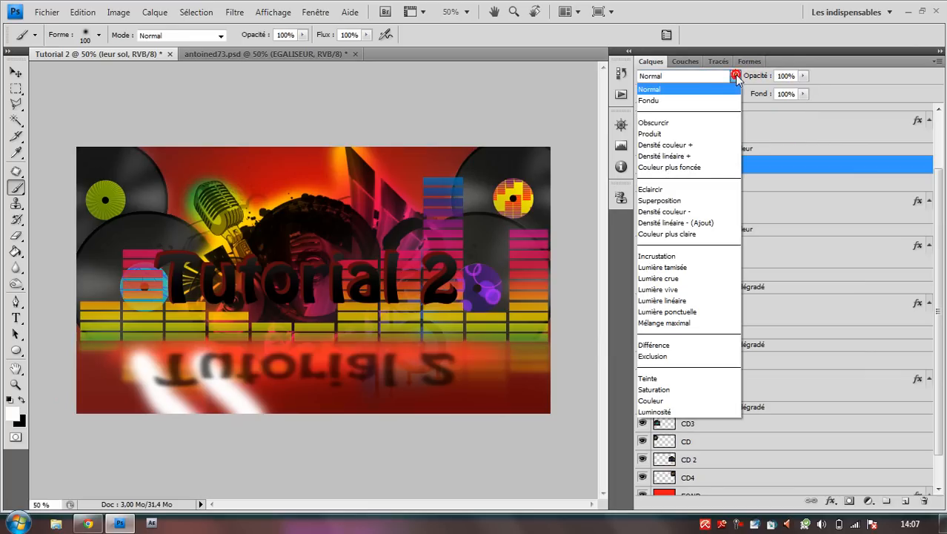
pyautogui.click(700, 256)
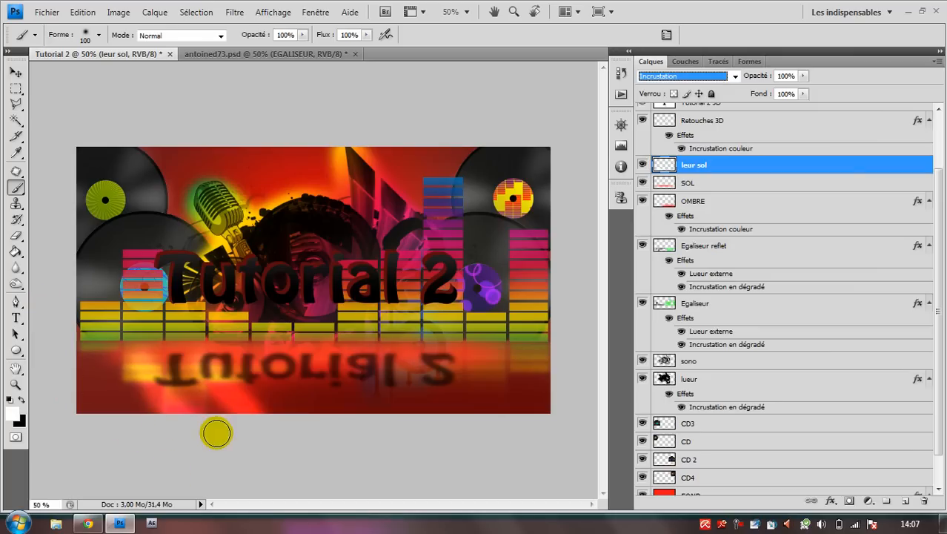
# - Paint another white ray left of the existing floor rays and set the leur sol layer's opacity to 75%
pyautogui.moveTo(118, 366); pyautogui.dragTo(185, 465)
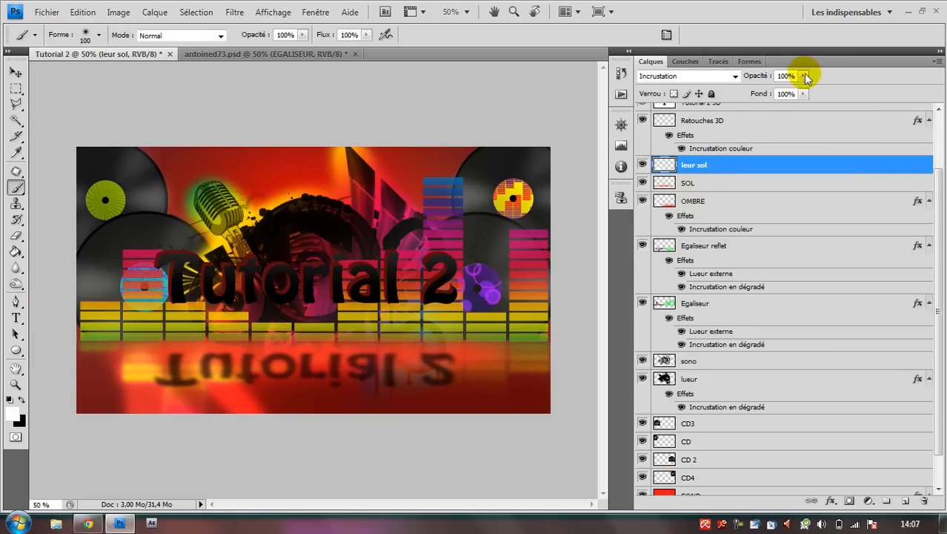
pyautogui.moveTo(795, 94); pyautogui.dragTo(788, 97)
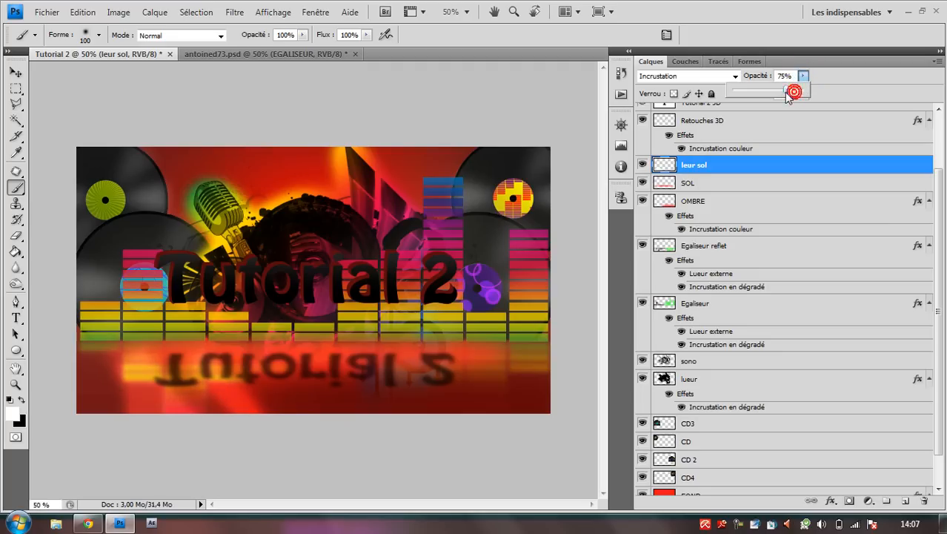
# - Add a Niveaux adjustment layer above the Tutorial 2 ombre layer, at the top of the layer stack
pyautogui.click(860, 89)
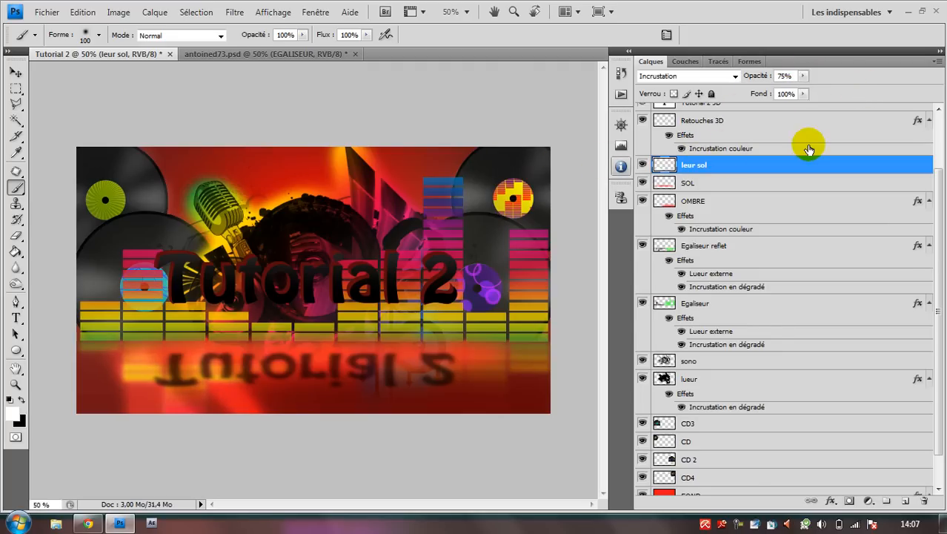
pyautogui.scroll(3, 820, 149)
pyautogui.click(864, 112)
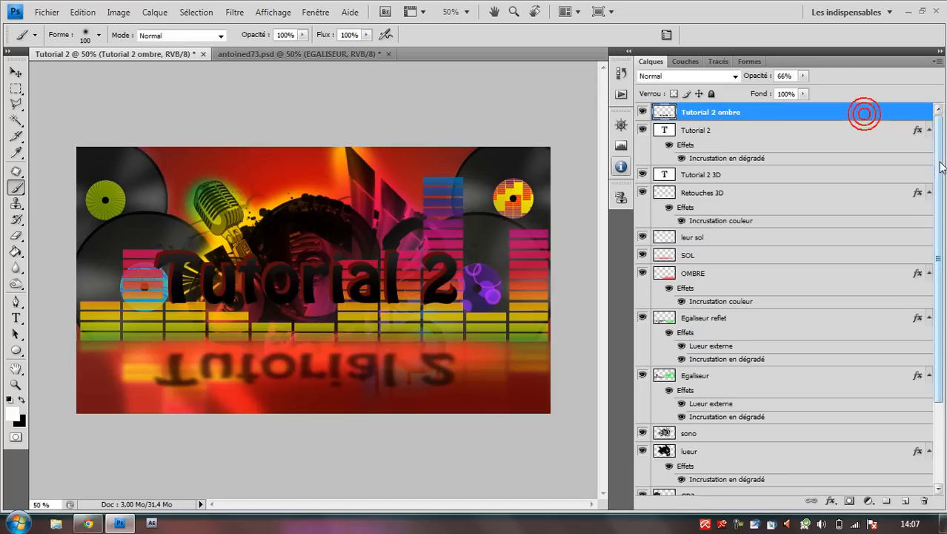
pyautogui.click(870, 501)
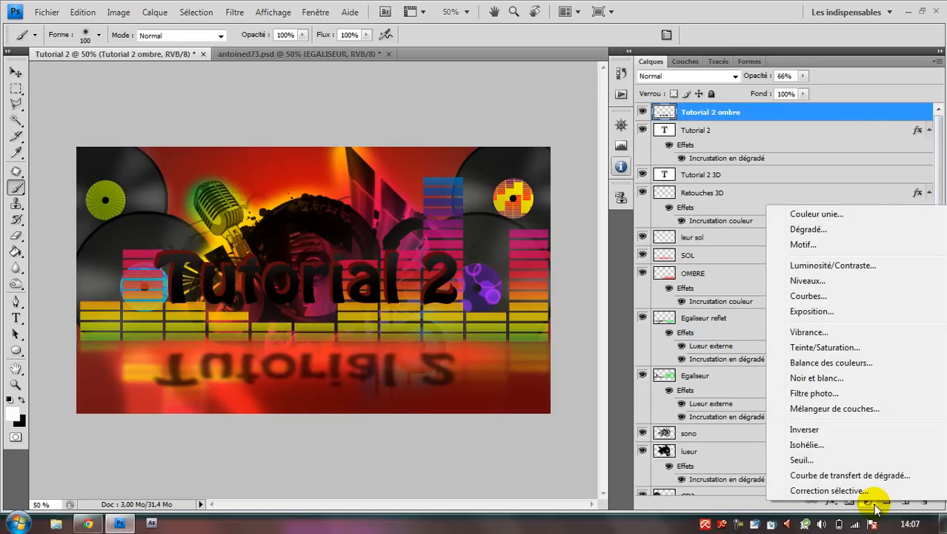
pyautogui.click(866, 504)
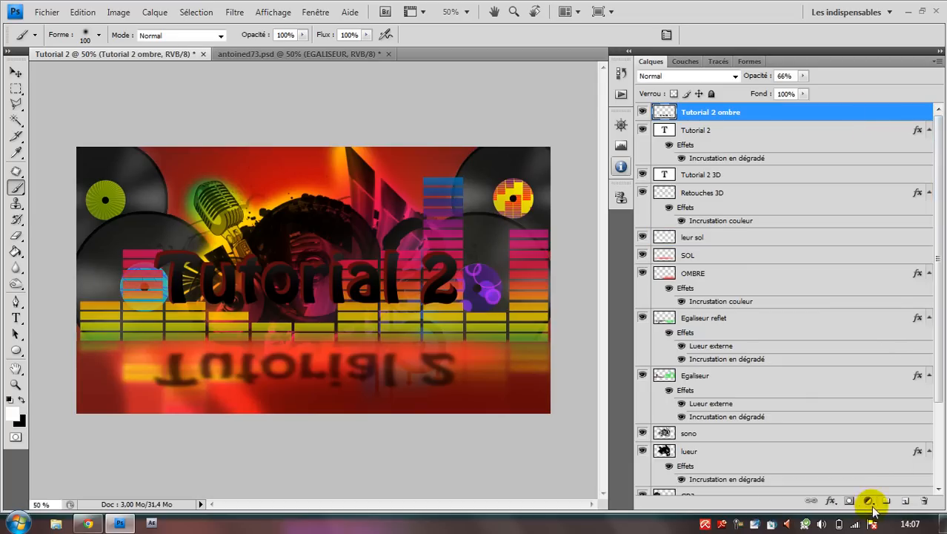
pyautogui.click(869, 502)
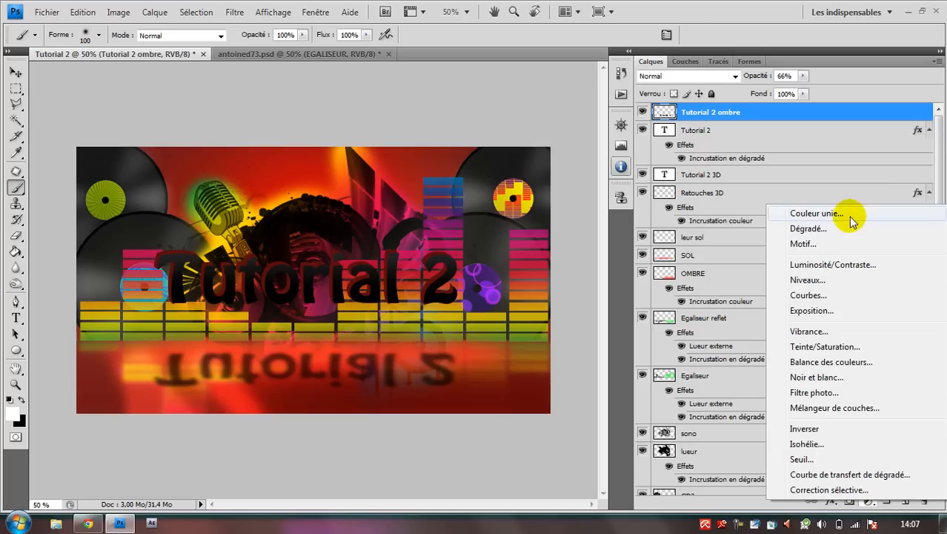
pyautogui.click(842, 289)
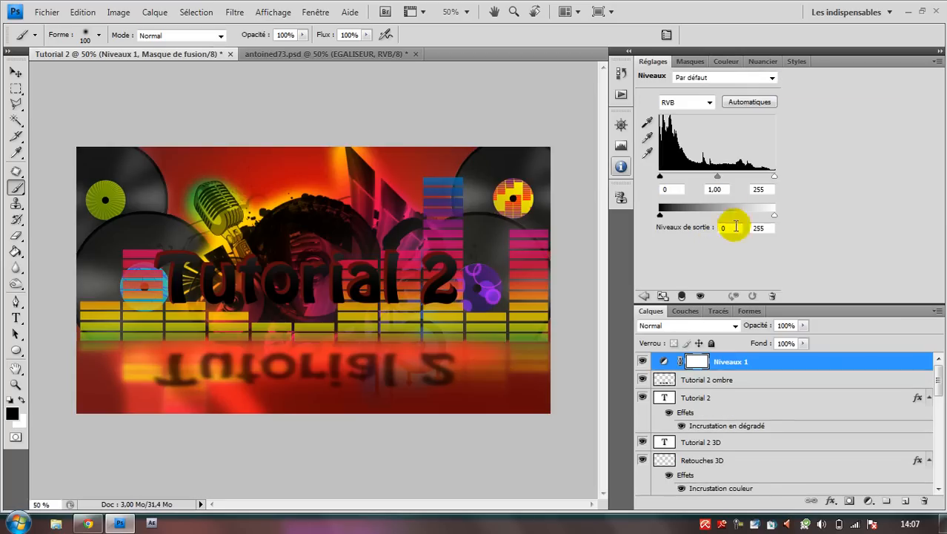
# - Set the Niveaux input levels to 9 for shadows, 1.32 for midtones and 226 for highlights
pyautogui.moveTo(659, 176)
pyautogui.mouseDown()
pyautogui.moveTo(700, 180)
pyautogui.moveTo(662, 180)
pyautogui.mouseUp()
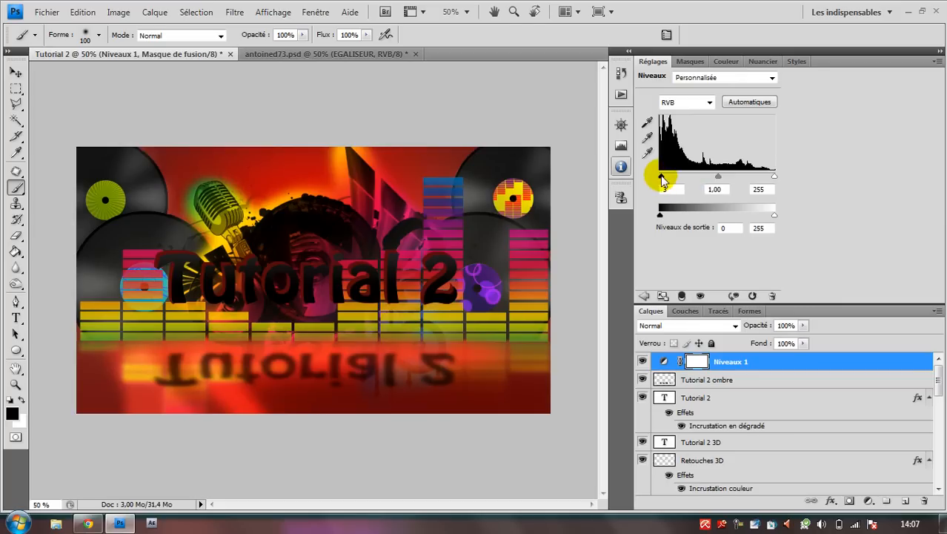
pyautogui.moveTo(660, 179); pyautogui.dragTo(665, 180)
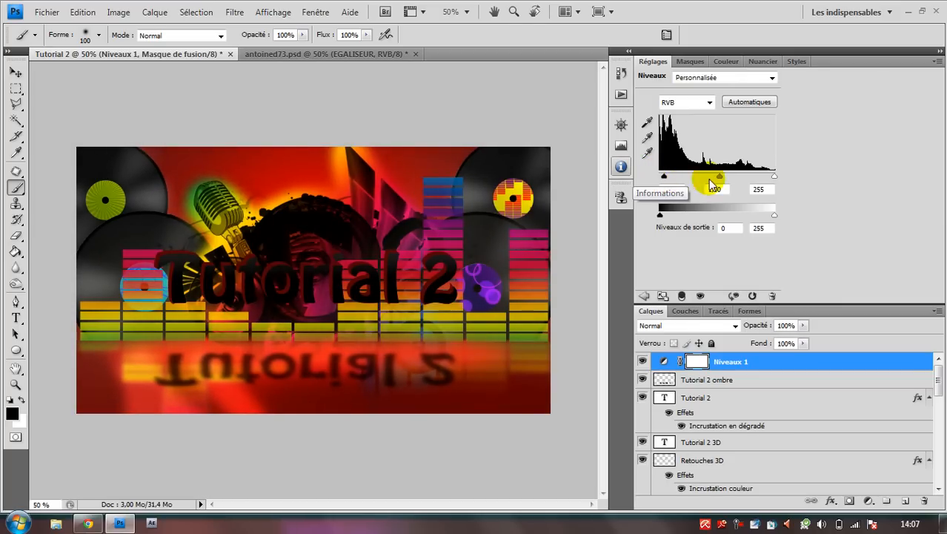
pyautogui.moveTo(717, 179)
pyautogui.mouseDown()
pyautogui.moveTo(687, 177)
pyautogui.moveTo(708, 182)
pyautogui.mouseUp()
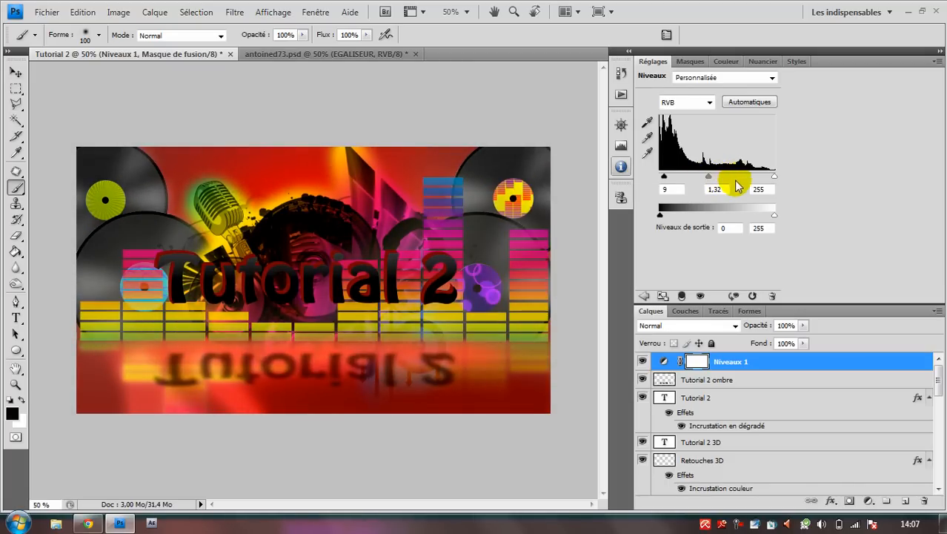
pyautogui.moveTo(774, 176)
pyautogui.mouseDown()
pyautogui.moveTo(712, 183)
pyautogui.moveTo(785, 187)
pyautogui.moveTo(763, 190)
pyautogui.mouseUp()
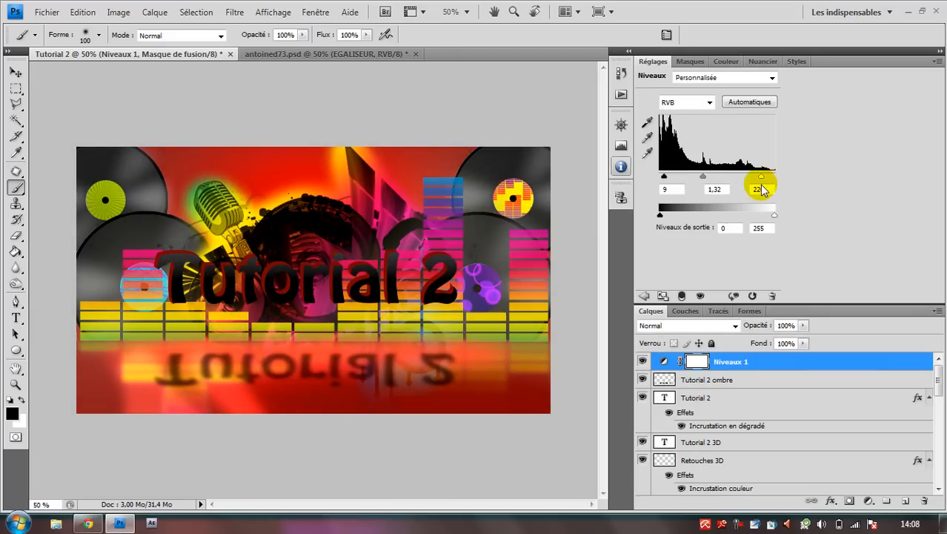
pyautogui.click(812, 234)
# - Add a Teinte/Saturation adjustment layer with Teinte at -3 and Saturation at +4
pyautogui.click(869, 501)
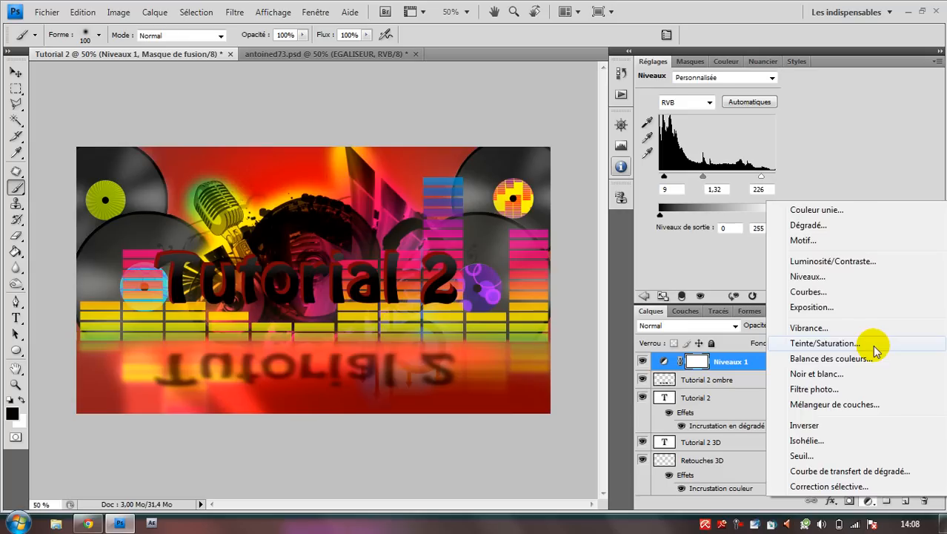
pyautogui.click(874, 350)
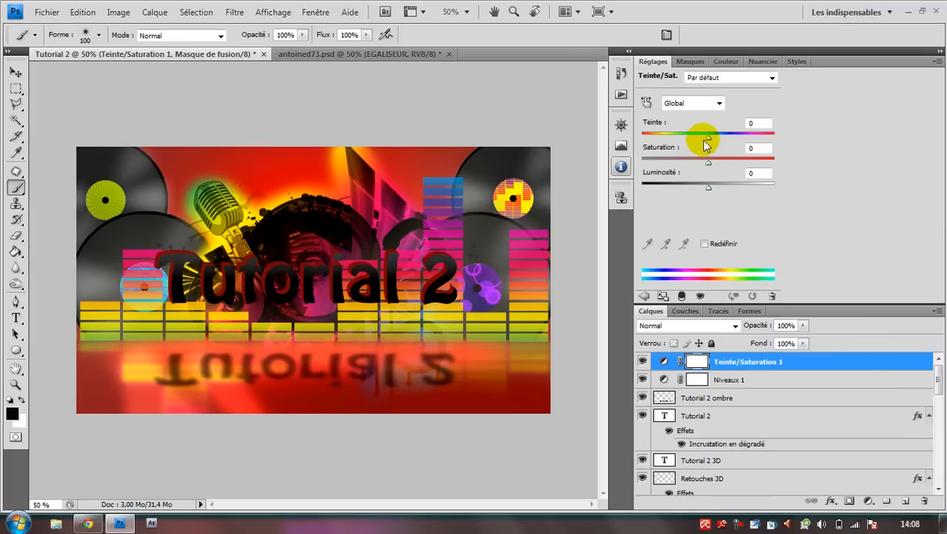
pyautogui.moveTo(708, 141); pyautogui.dragTo(719, 164)
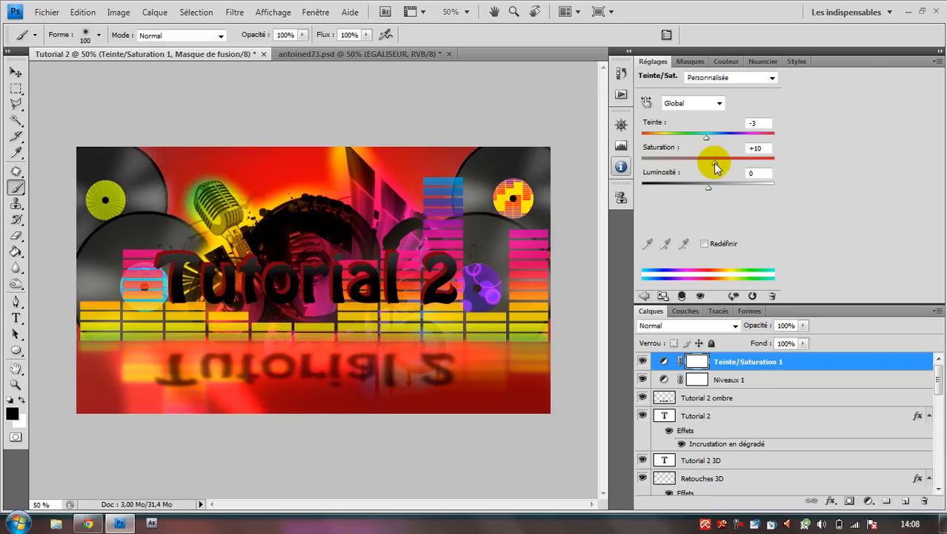
pyautogui.moveTo(712, 169); pyautogui.dragTo(707, 169)
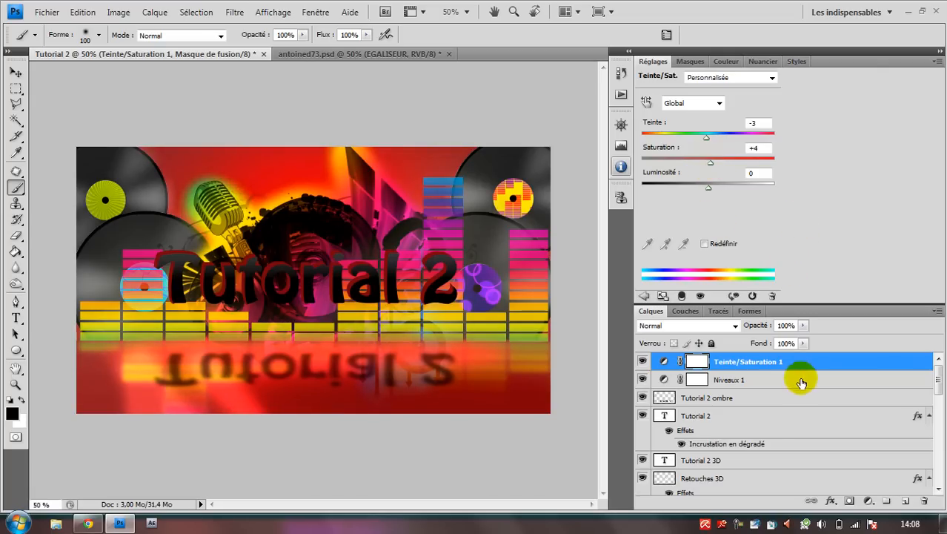
# - Add a Courbes adjustment layer with RVB curve points at input 87, output 85 and input 206, output 210
pyautogui.click(869, 501)
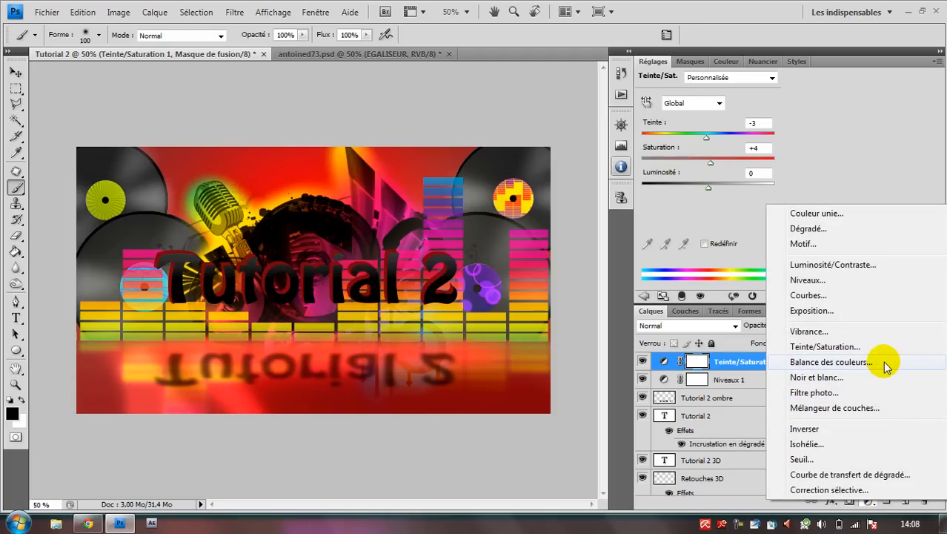
pyautogui.click(877, 294)
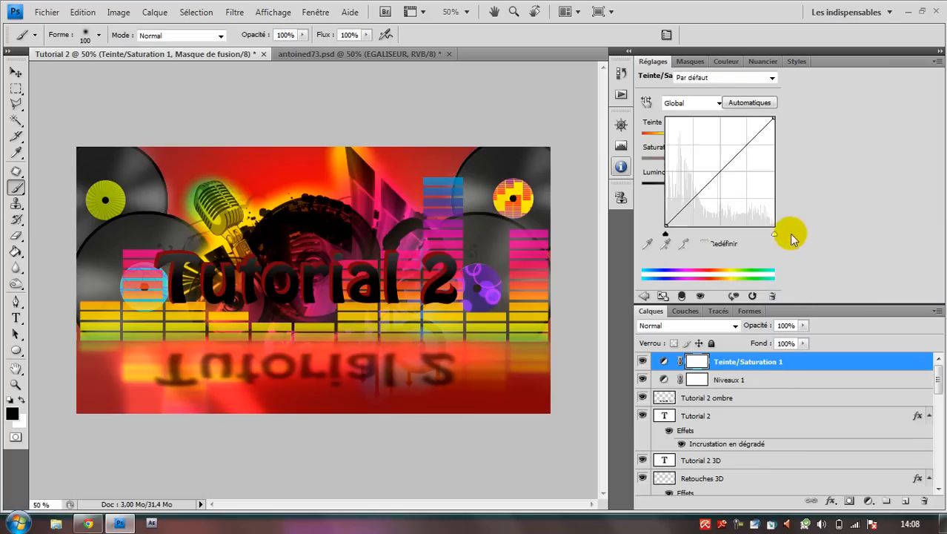
pyautogui.moveTo(702, 191)
pyautogui.mouseDown()
pyautogui.moveTo(716, 197)
pyautogui.moveTo(699, 175)
pyautogui.moveTo(709, 185)
pyautogui.moveTo(703, 190)
pyautogui.mouseUp()
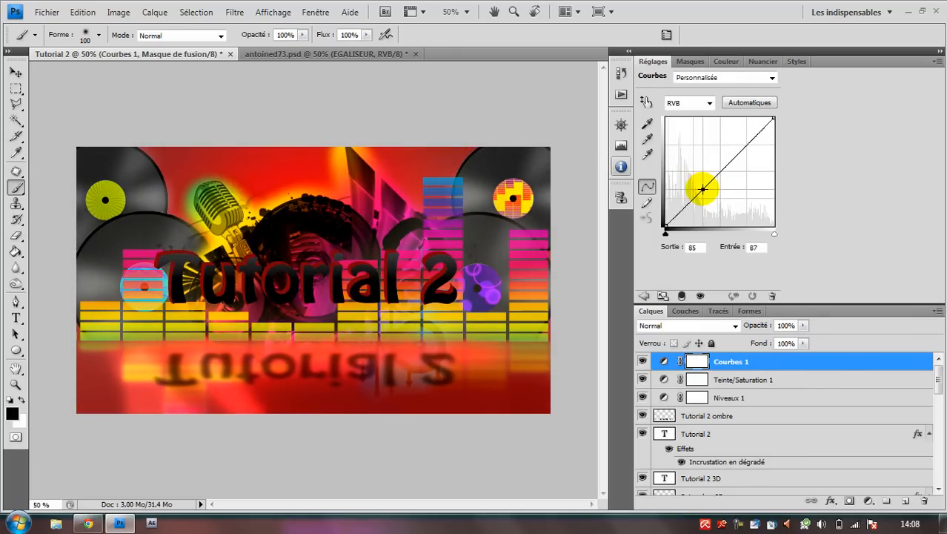
pyautogui.moveTo(751, 141); pyautogui.dragTo(749, 133)
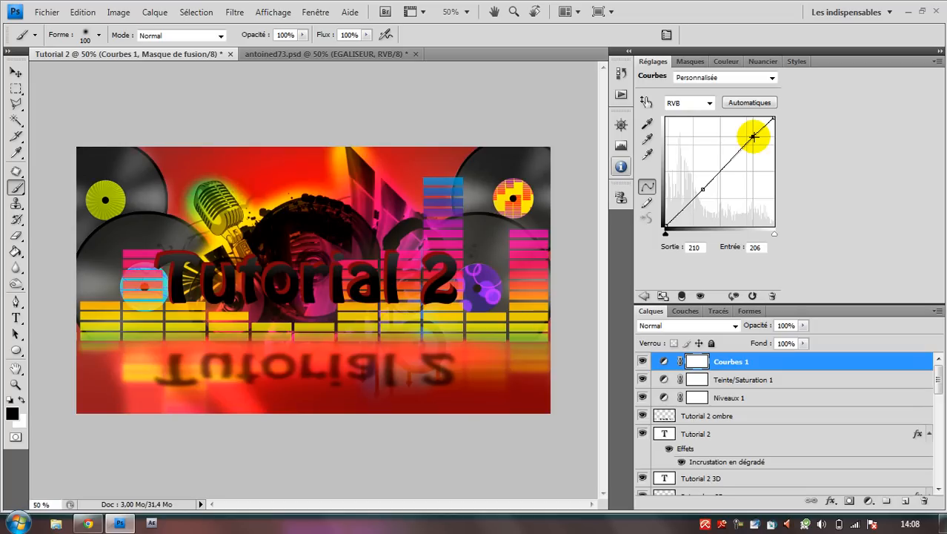
pyautogui.click(836, 240)
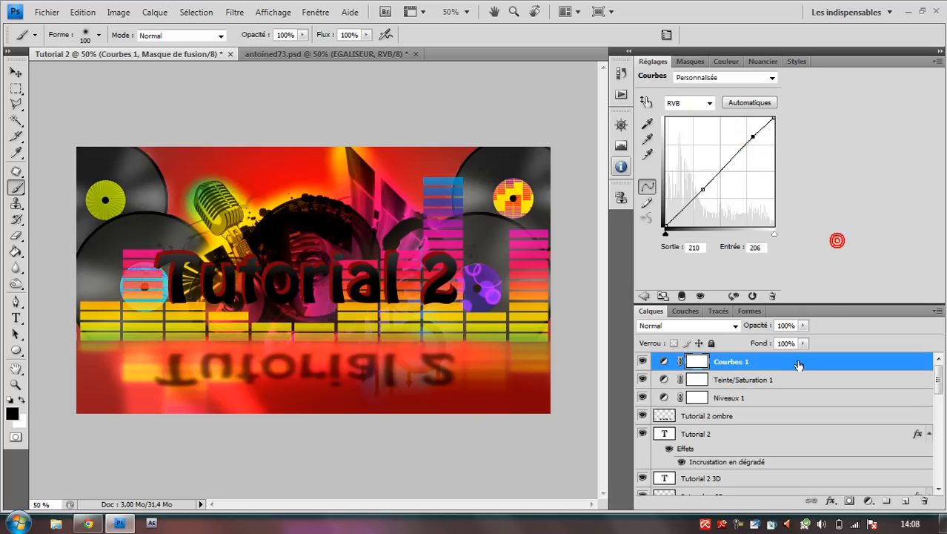
# - Save the layered document as Tutorial 2 in Photoshop PSD format in the Images library
pyautogui.click(47, 12)
pyautogui.click(166, 200)
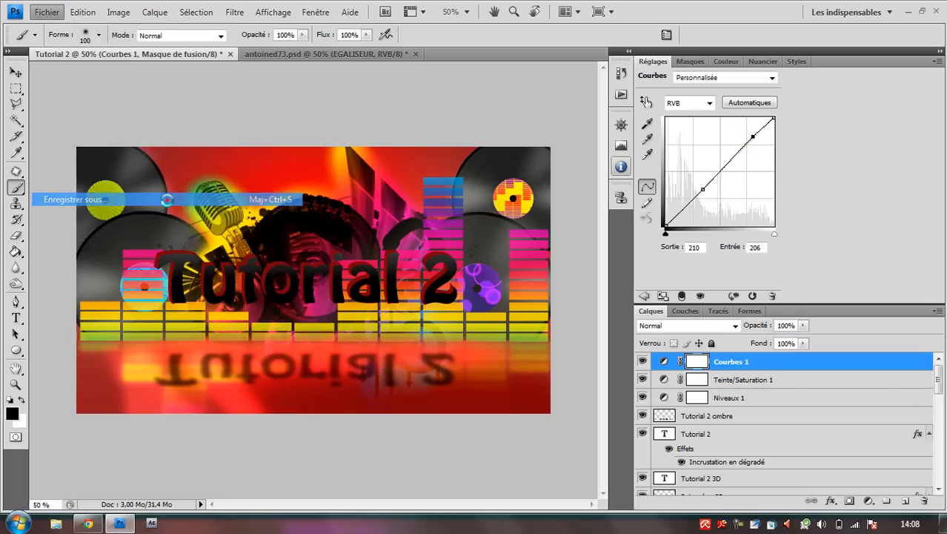
pyautogui.click(474, 279)
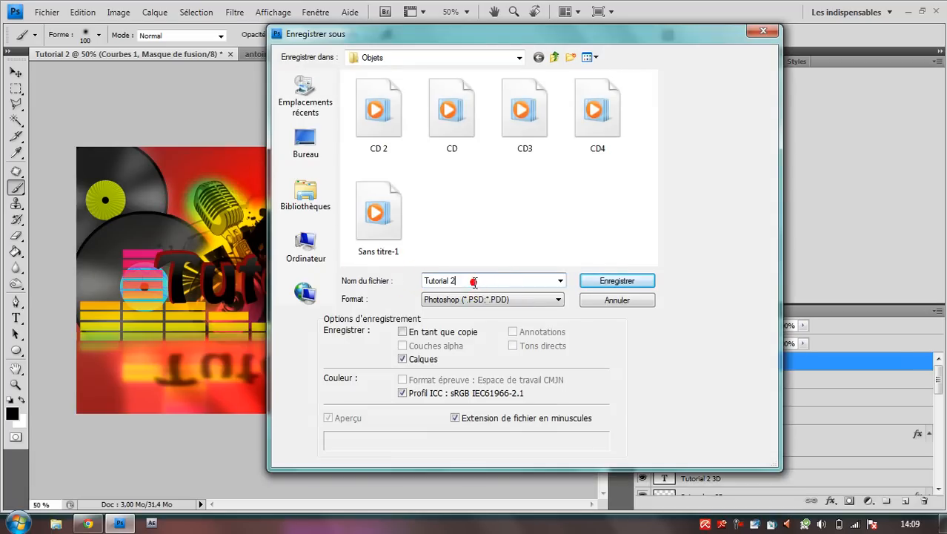
pyautogui.click(306, 195)
pyautogui.doubleClick(552, 93)
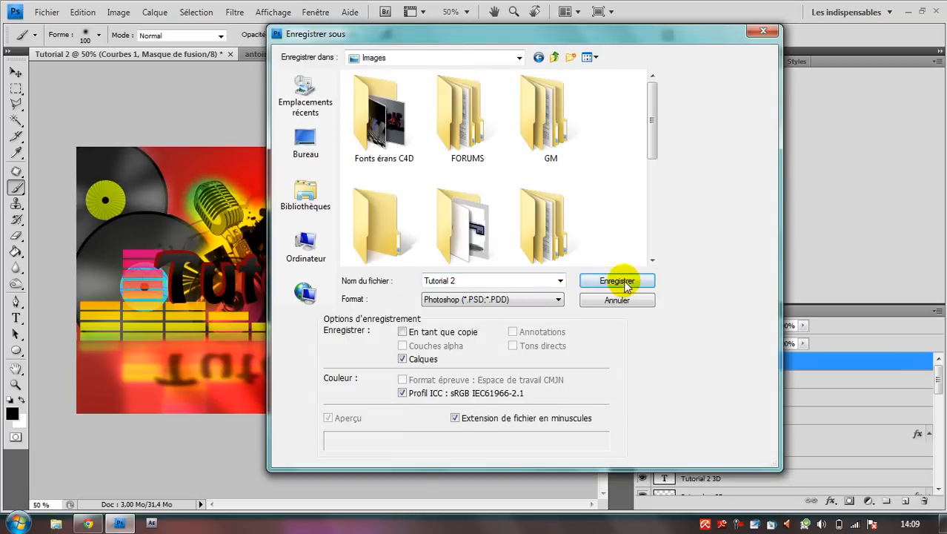
pyautogui.click(618, 280)
pyautogui.click(666, 170)
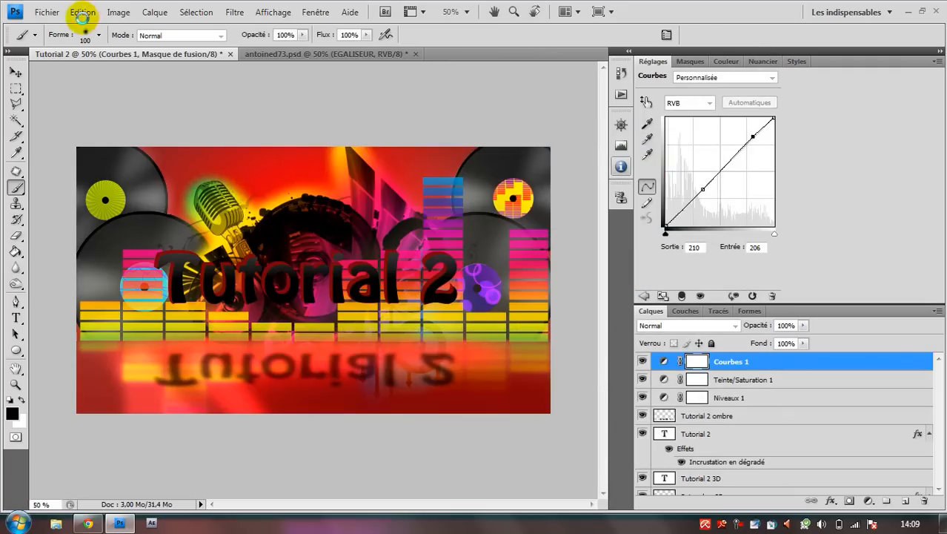
# - Save a JPEG copy named Tutorial 2.jpg in Mes images at maximum quality 12 with the standard baseline format
pyautogui.click(47, 15)
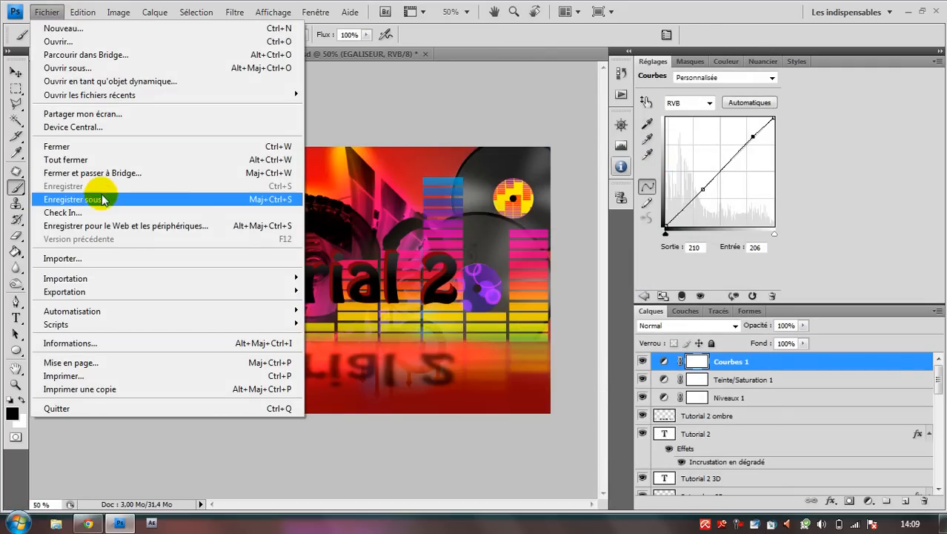
pyautogui.click(96, 199)
pyautogui.click(461, 299)
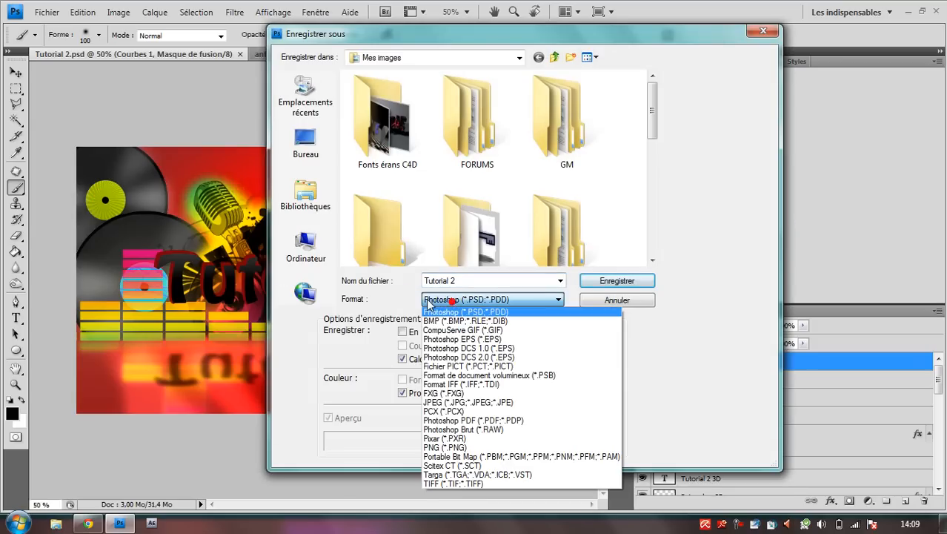
pyautogui.click(537, 403)
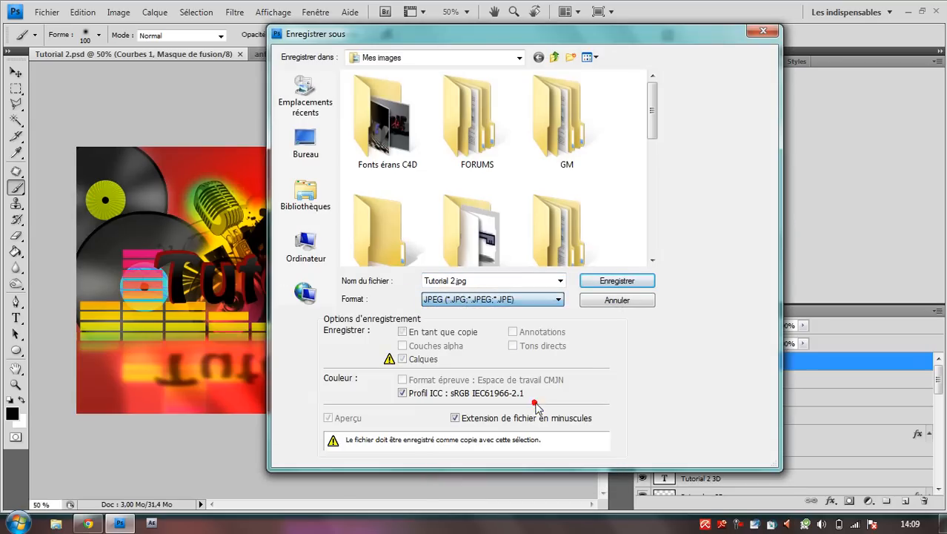
pyautogui.click(604, 283)
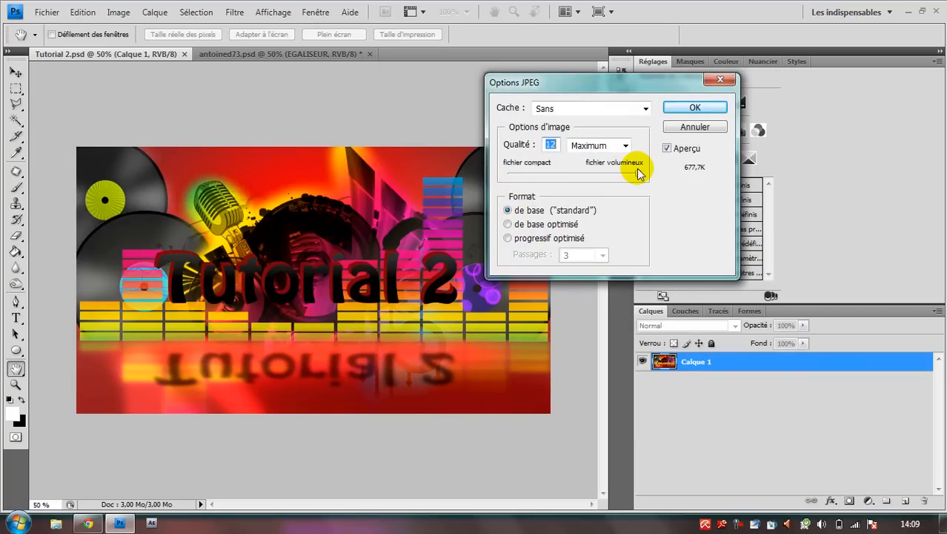
pyautogui.click(680, 109)
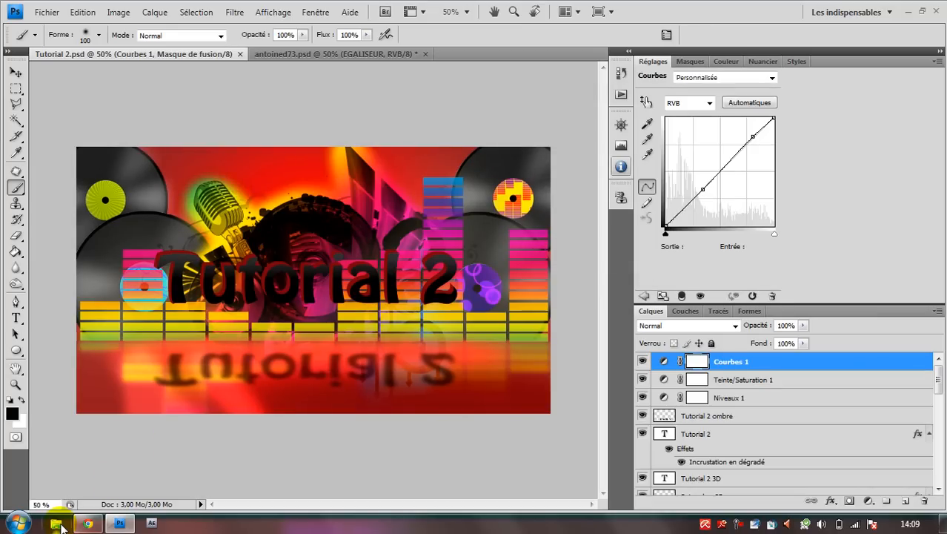
# - Switch to Windows Explorer and open the saved Tutorial 2 image from the Images library in the photo viewer
pyautogui.click(58, 525)
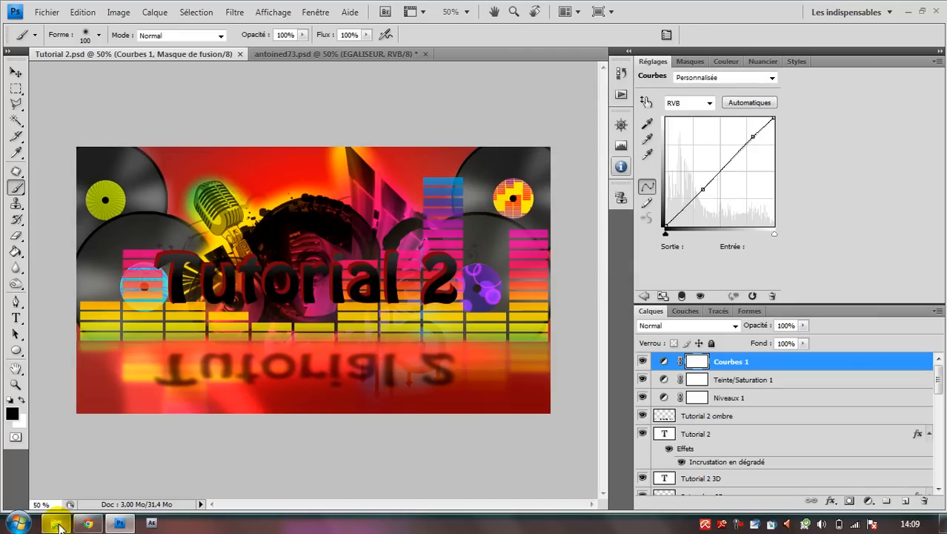
pyautogui.doubleClick(373, 126)
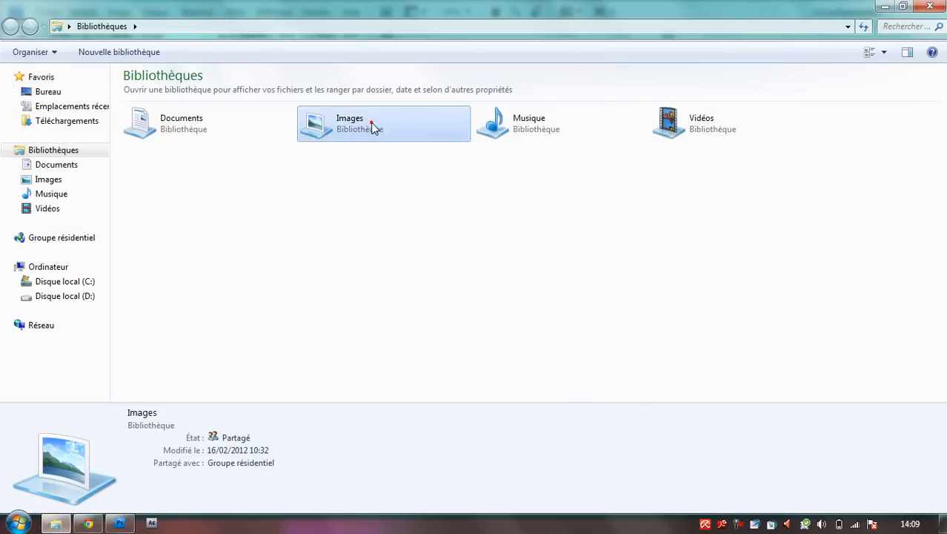
pyautogui.doubleClick(657, 259)
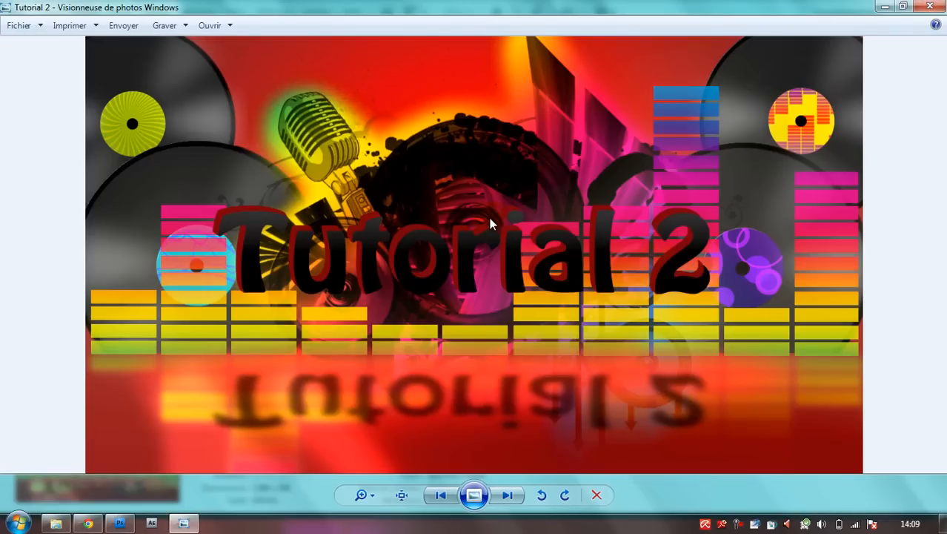
# - Set the Tutorial 2 image as the desktop wallpaper and show the desktop
pyautogui.rightClick(487, 205)
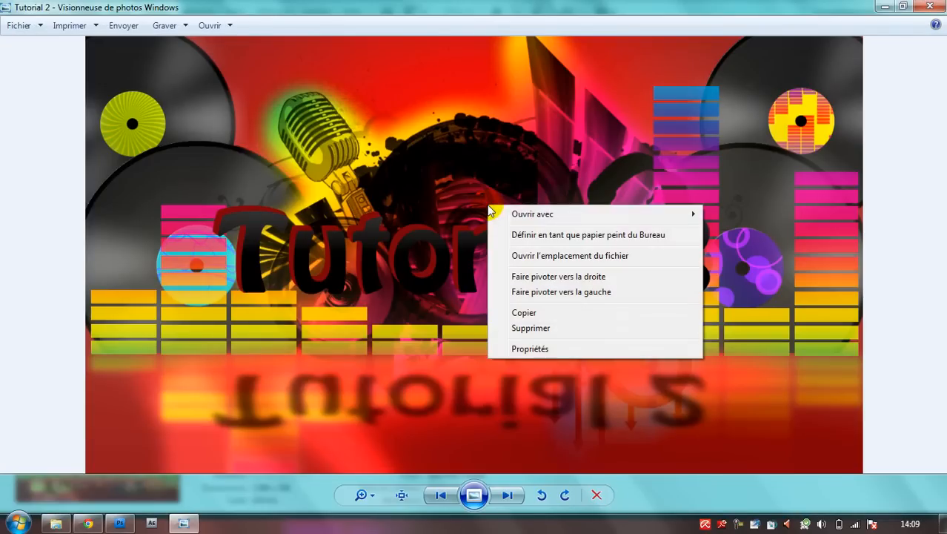
pyautogui.click(528, 235)
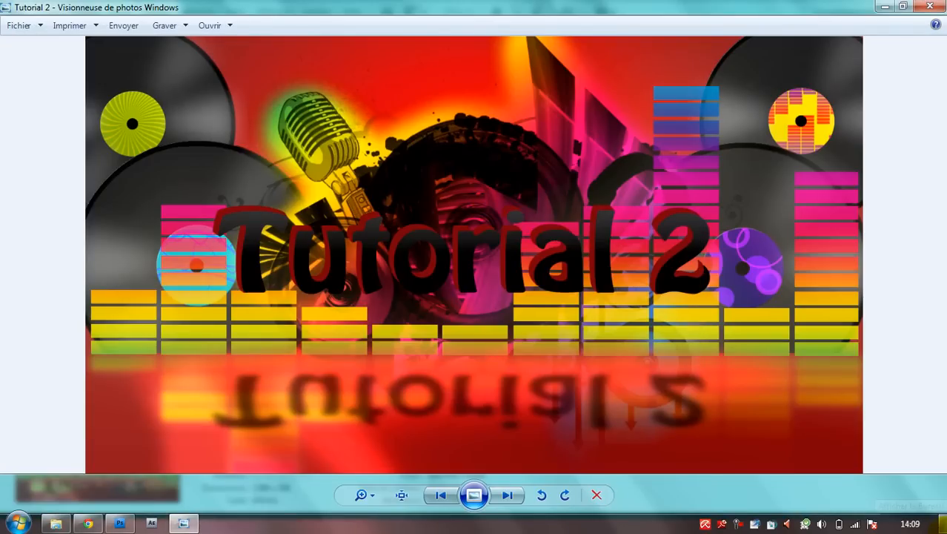
pyautogui.click(941, 523)
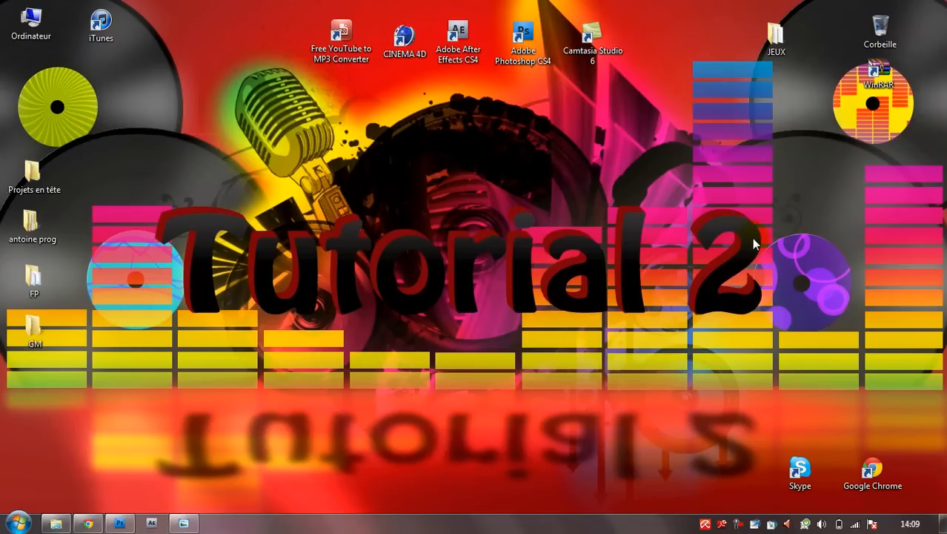